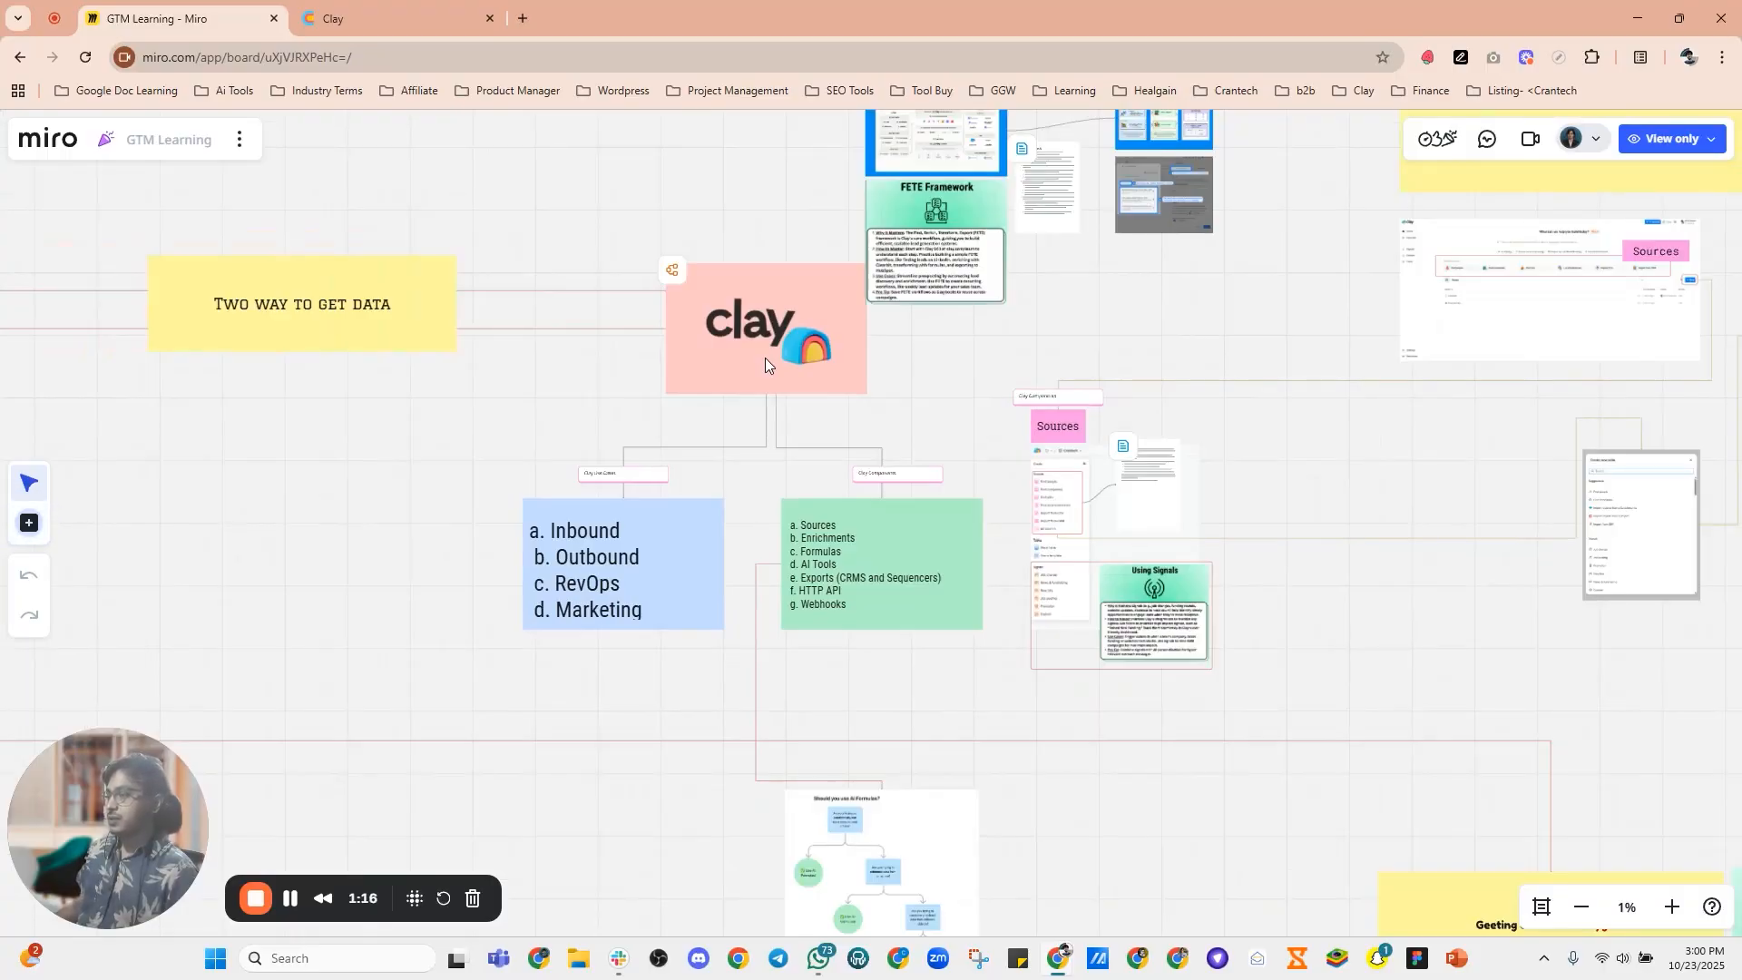
# Step: Examine the Clay Use Cases and Clay Components notes beneath the Clay card on the GTM Learning board
pyautogui.scroll(3, 653, 597)
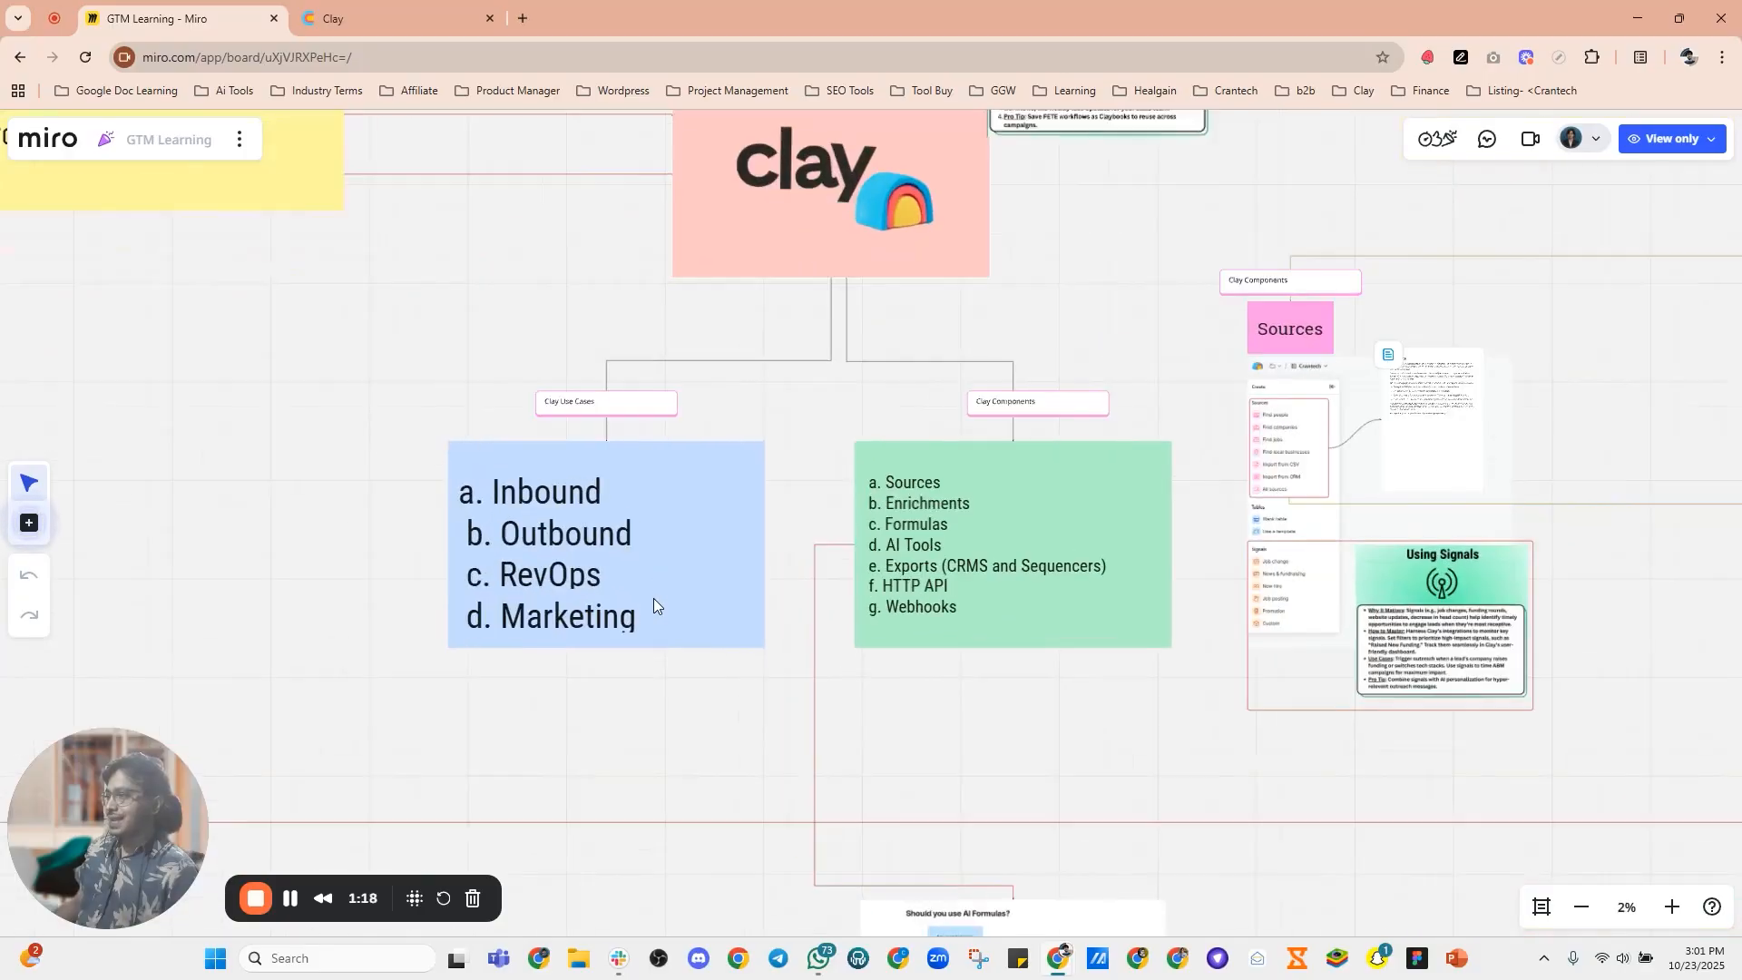
pyautogui.scroll(3, 623, 431)
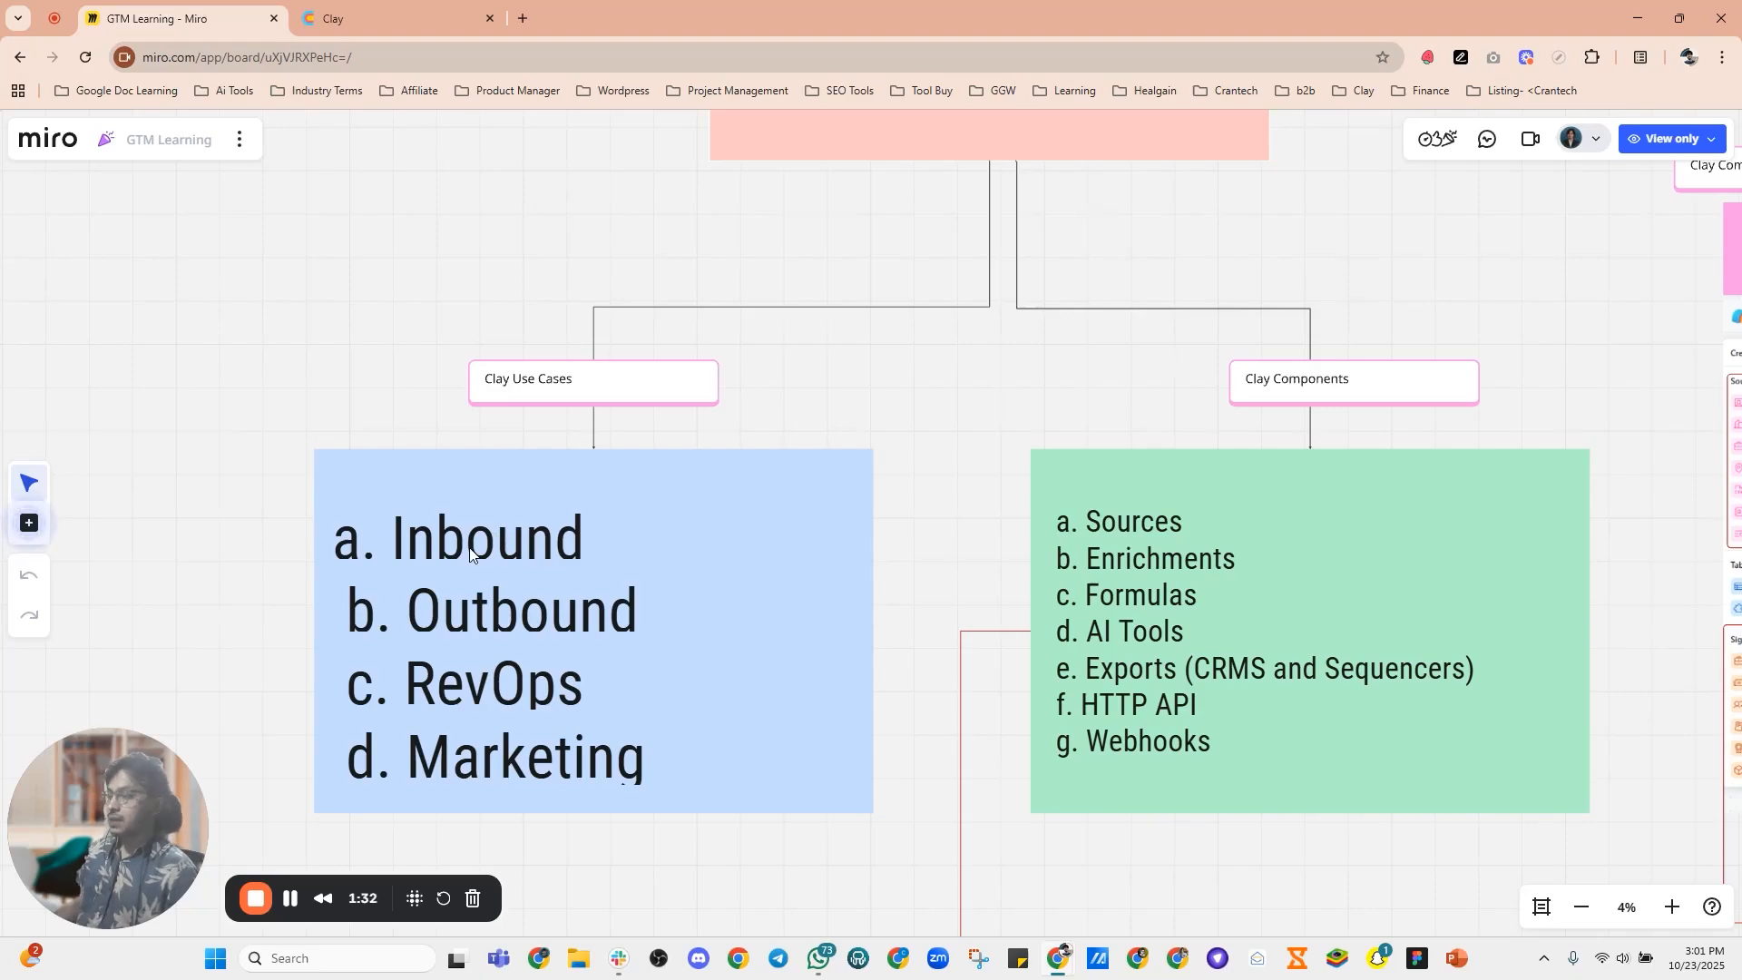
pyautogui.scroll(-5, 469, 545)
pyautogui.moveTo(1063, 367); pyautogui.dragTo(905, 292)
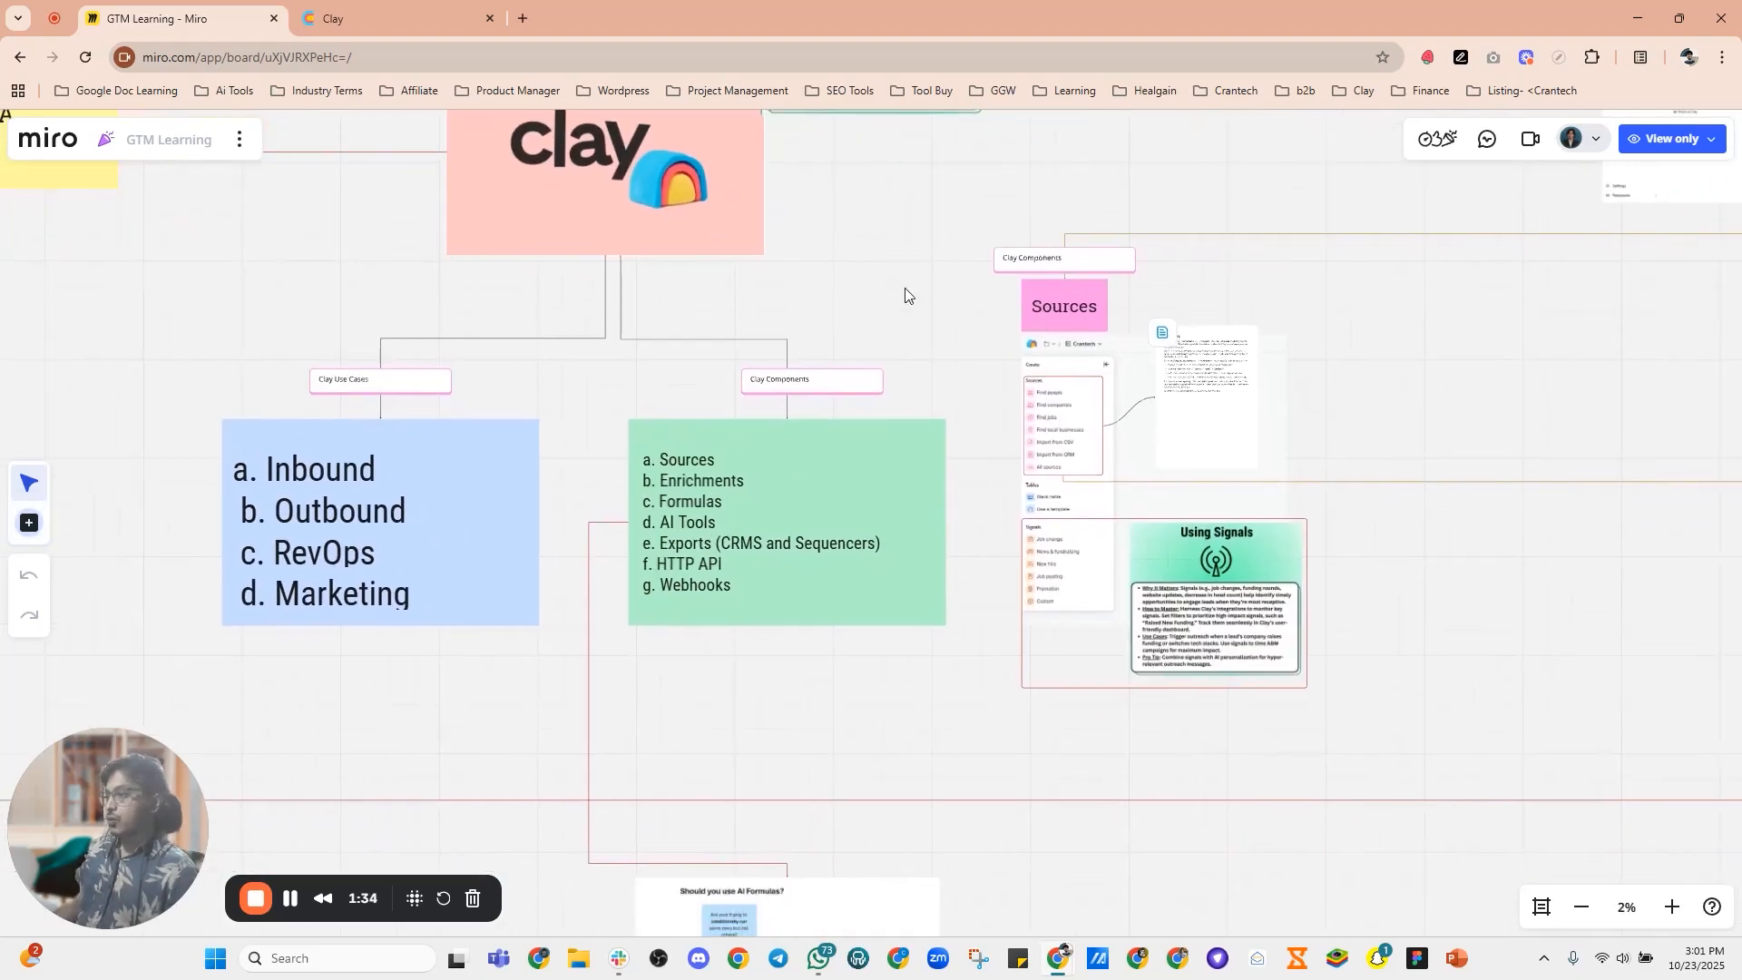
pyautogui.scroll(4, 851, 384)
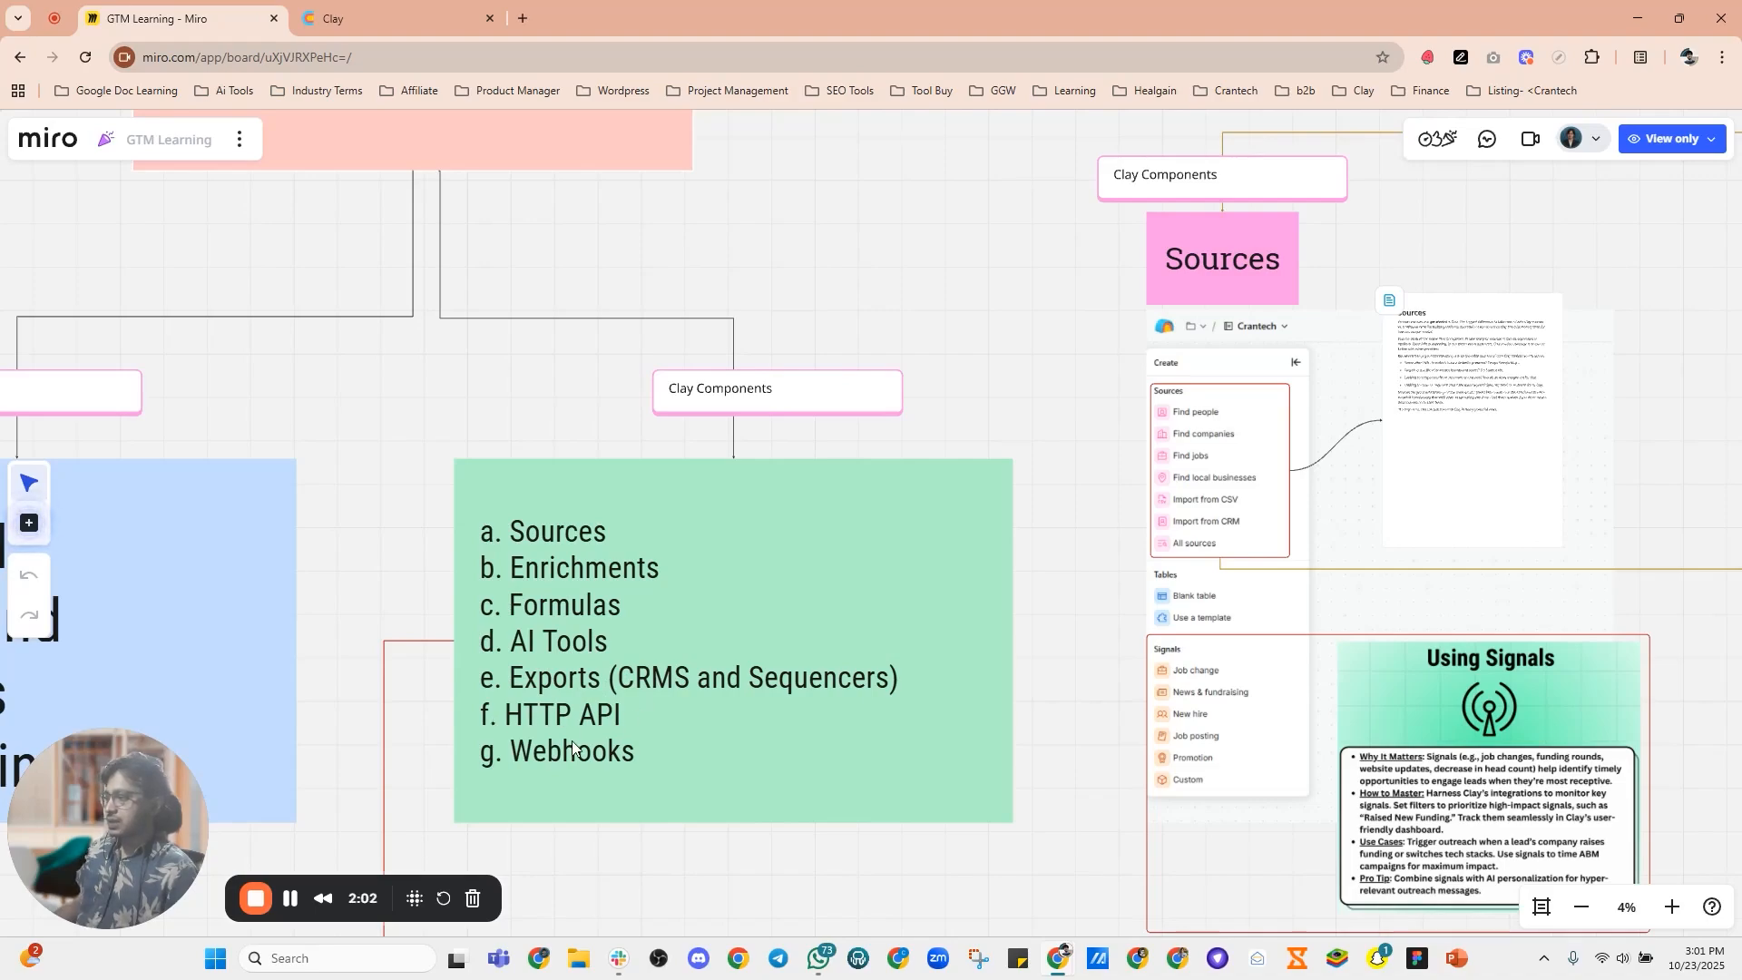
pyautogui.scroll(-5, 810, 328)
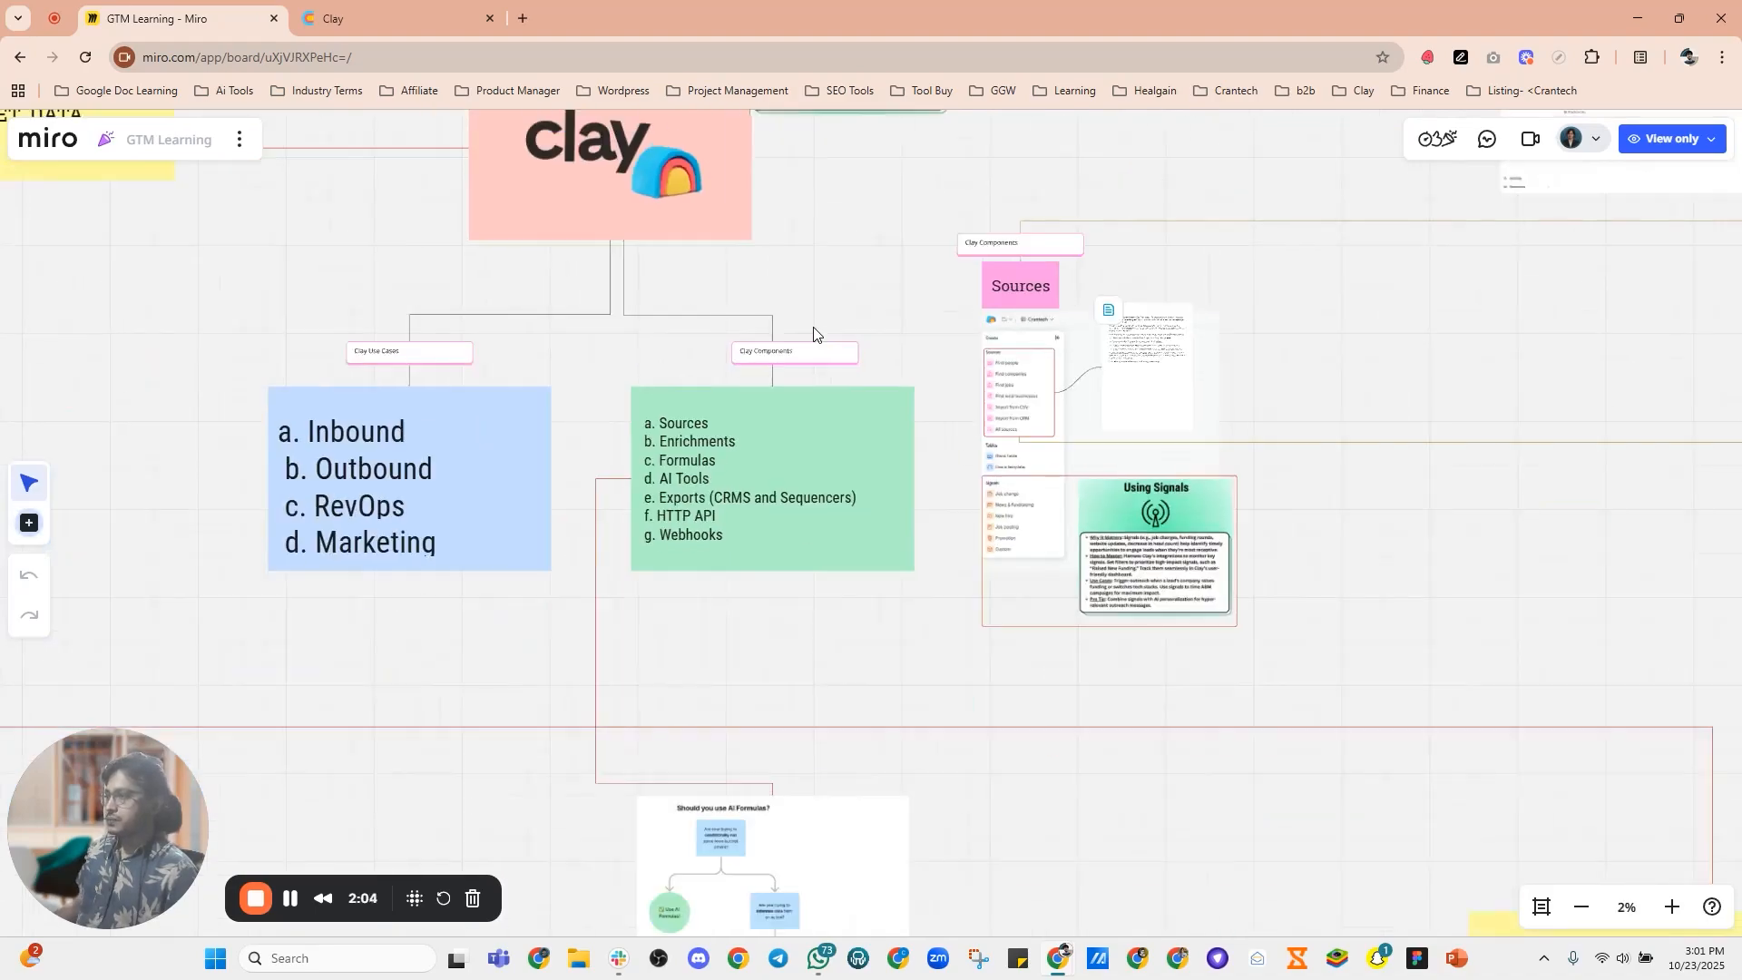
# Step: Examine the Find section of the FETE Framework diagram, covering 1st party, 3rd party and intent data
pyautogui.scroll(5, 897, 238)
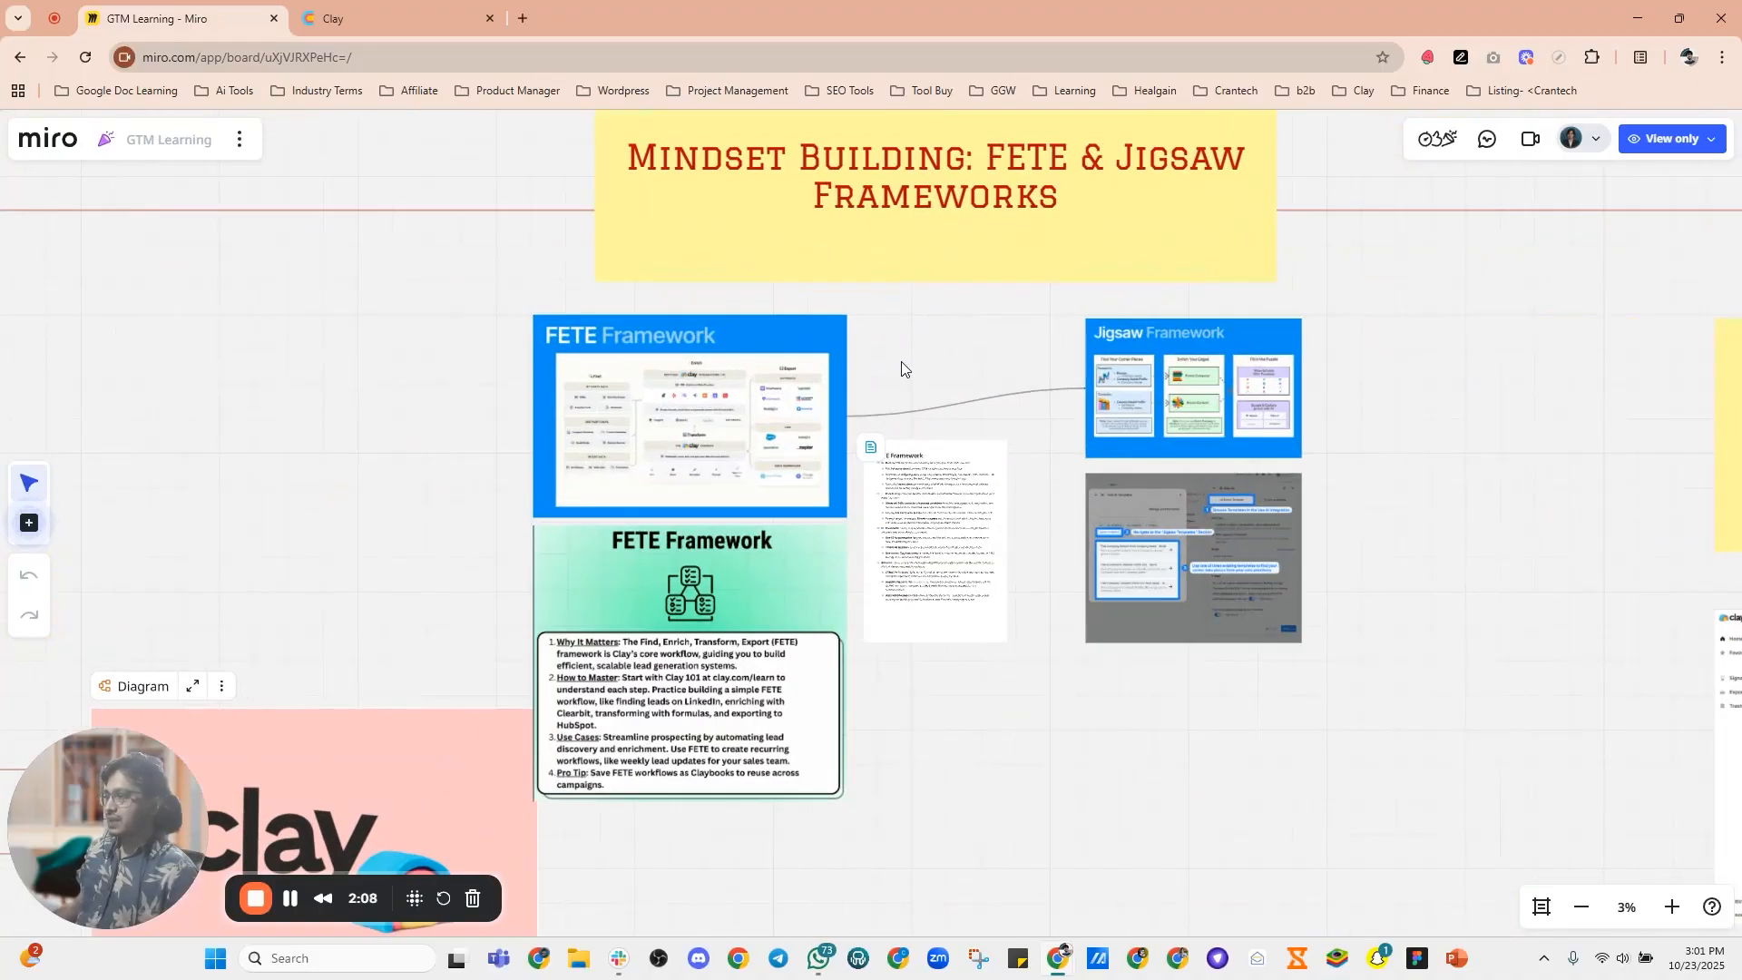
pyautogui.scroll(2, 795, 388)
pyautogui.scroll(3, 283, 356)
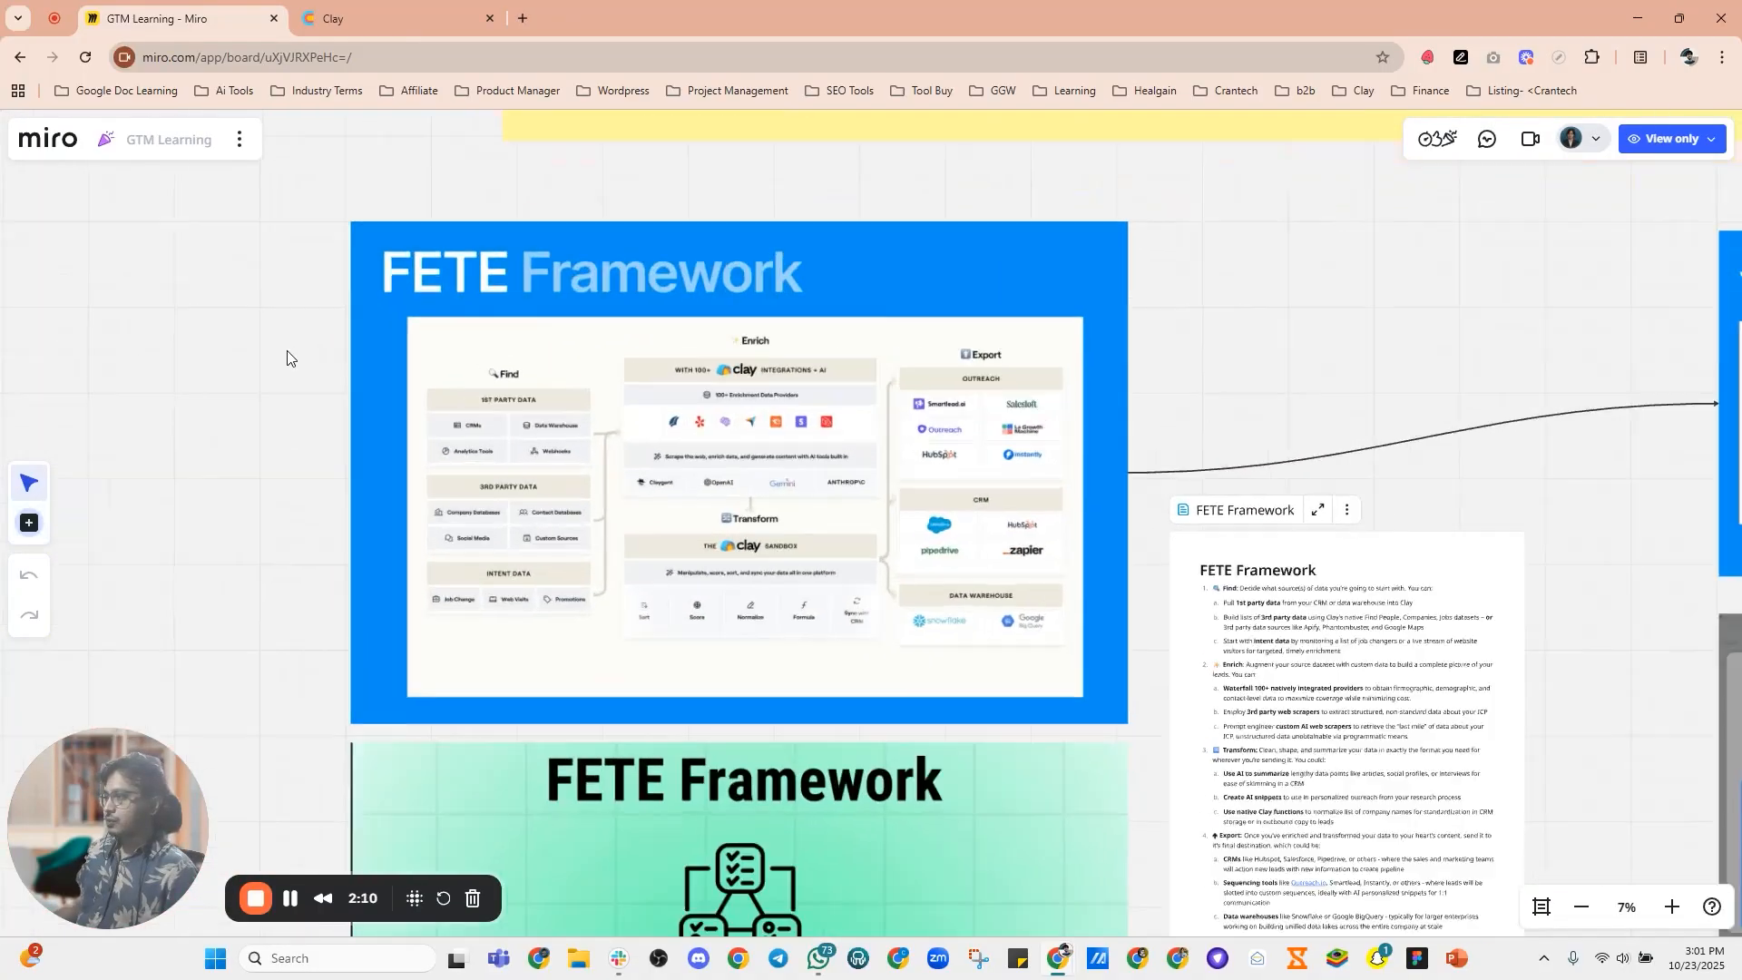
pyautogui.scroll(2, 828, 379)
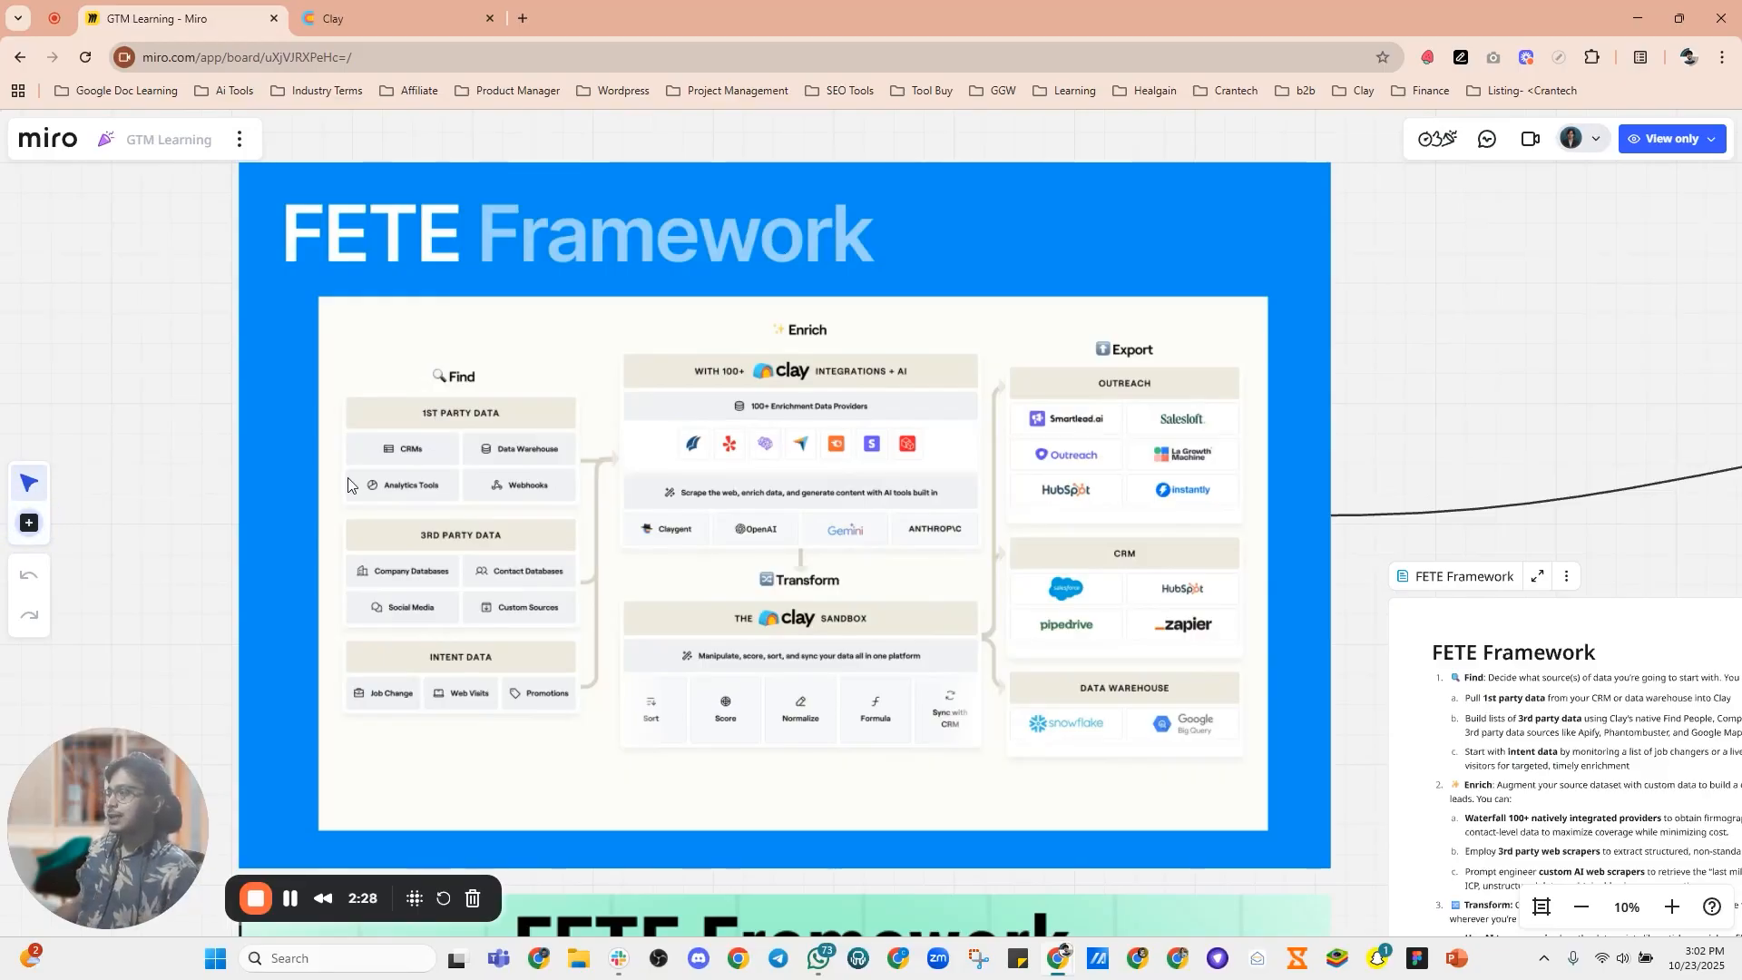
pyautogui.scroll(2, 423, 465)
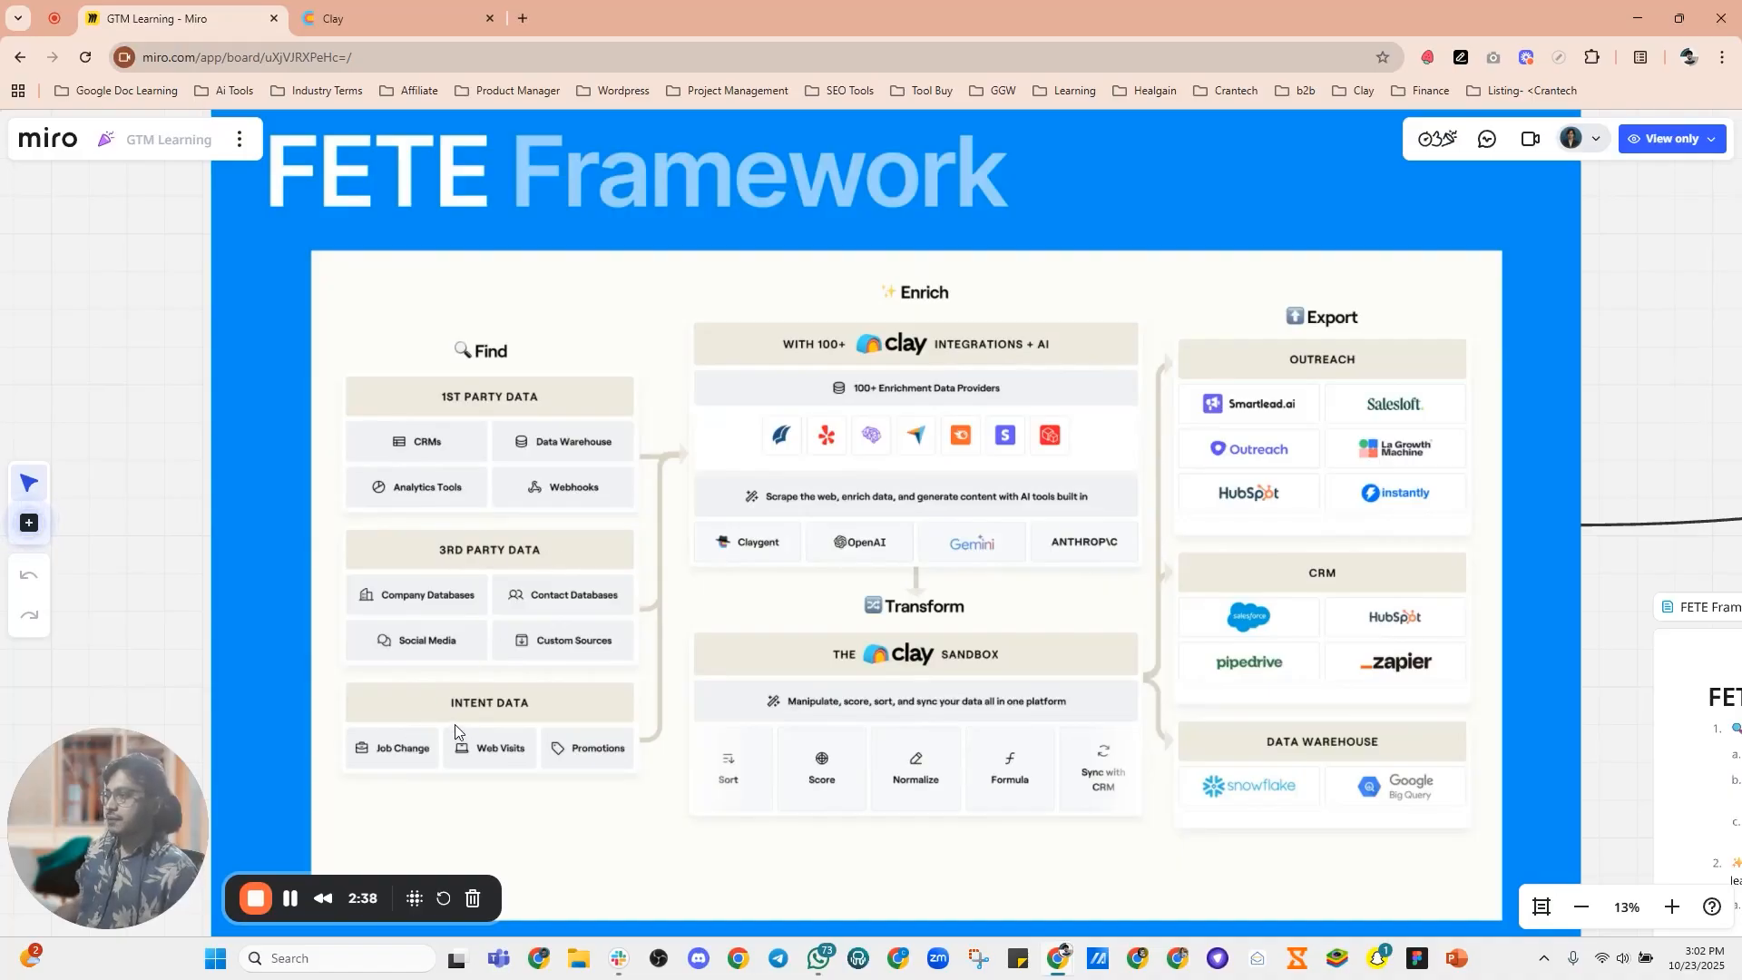
pyautogui.scroll(3, 455, 724)
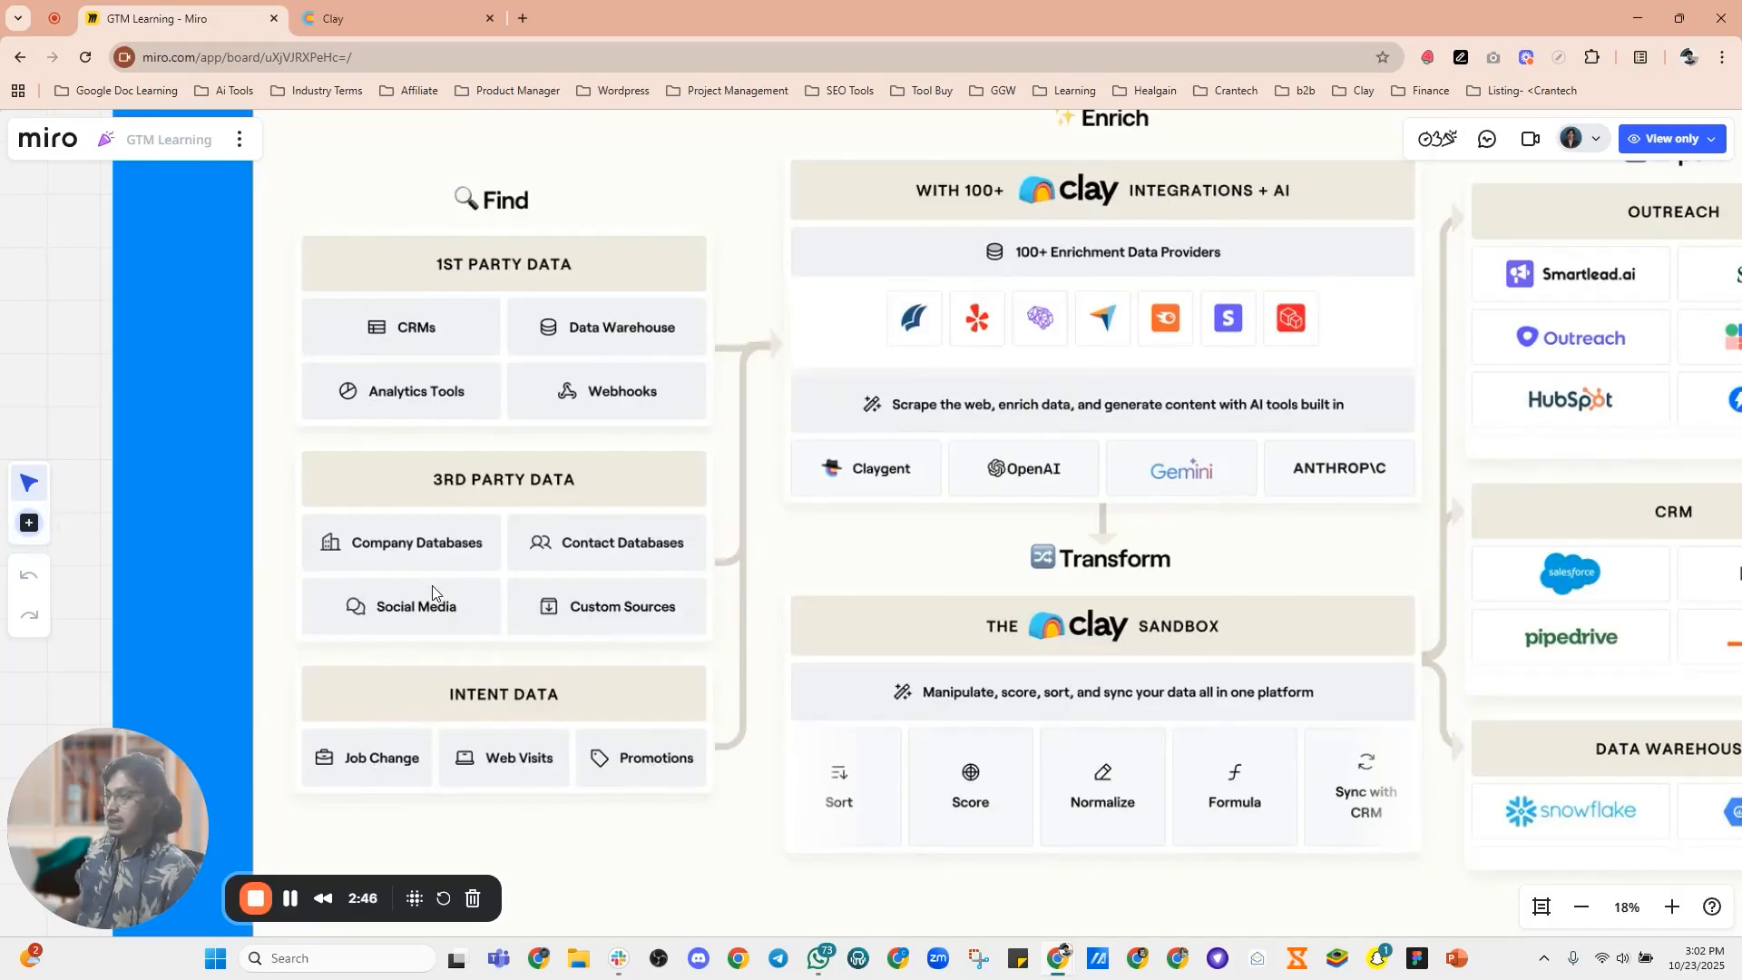
pyautogui.scroll(-2, 436, 594)
pyautogui.scroll(3, 572, 485)
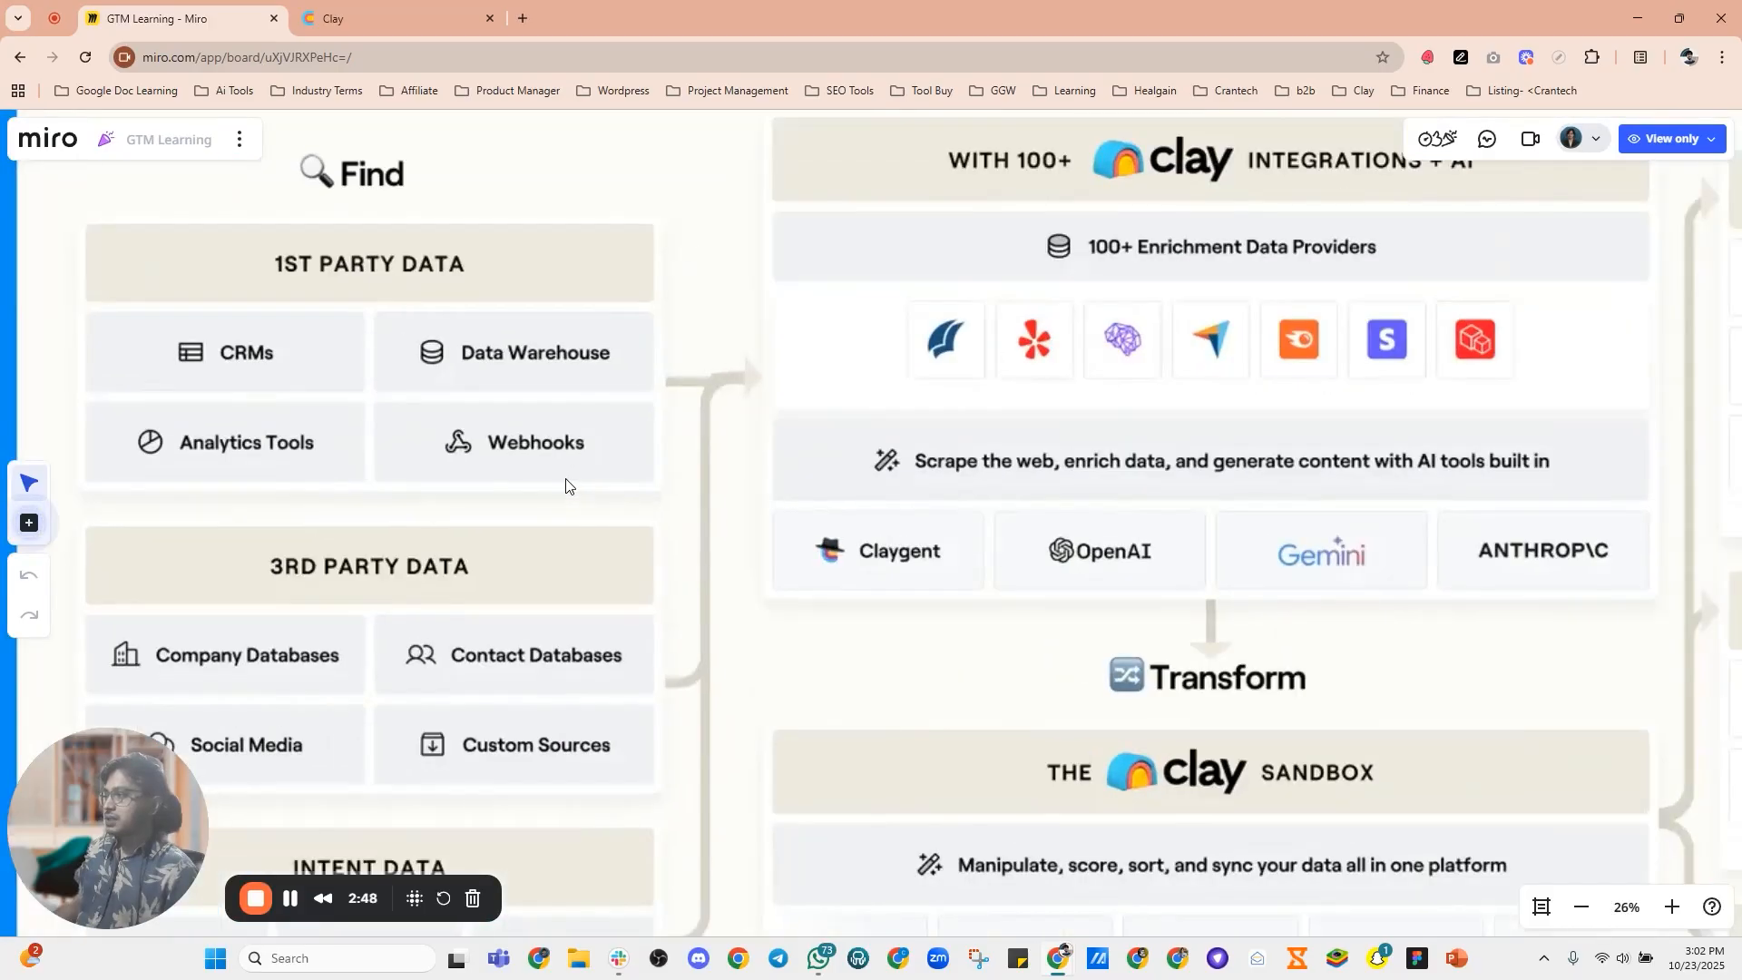
# Step: Examine the Enrich and Transform sections of the FETE Framework diagram, including the enrichment providers, AI tools and Clay sandbox
pyautogui.scroll(-3, 567, 486)
pyautogui.scroll(2, 1089, 392)
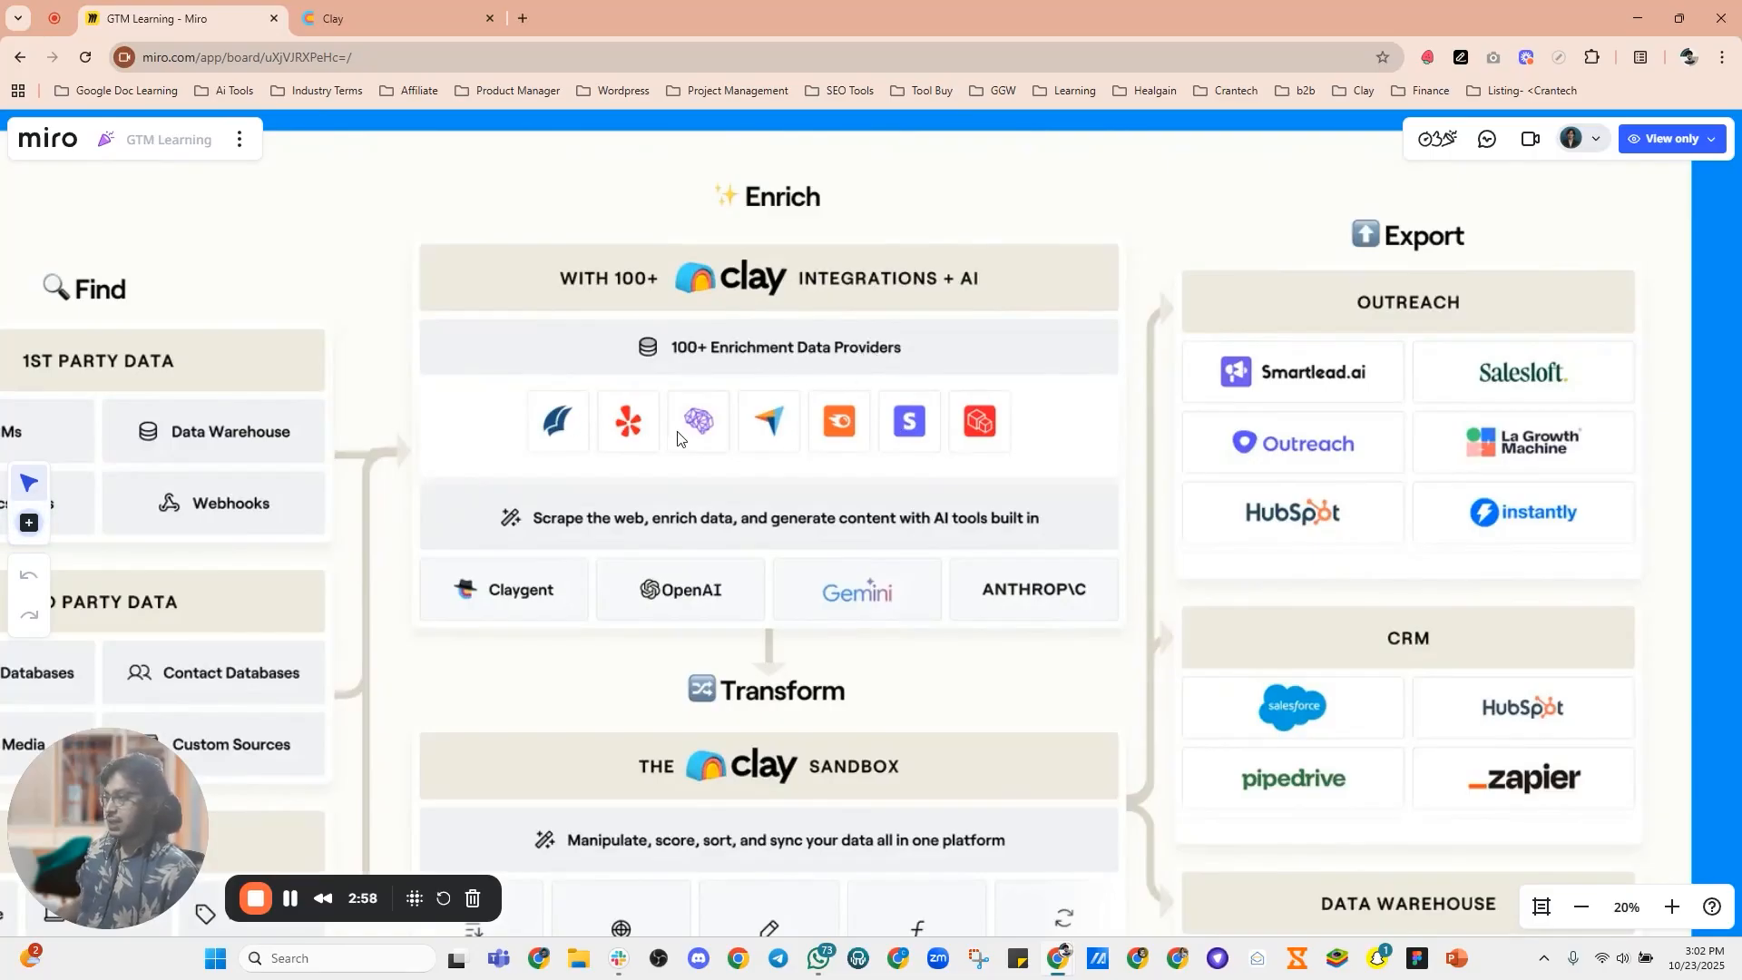
pyautogui.scroll(-2, 761, 364)
pyautogui.scroll(2, 701, 495)
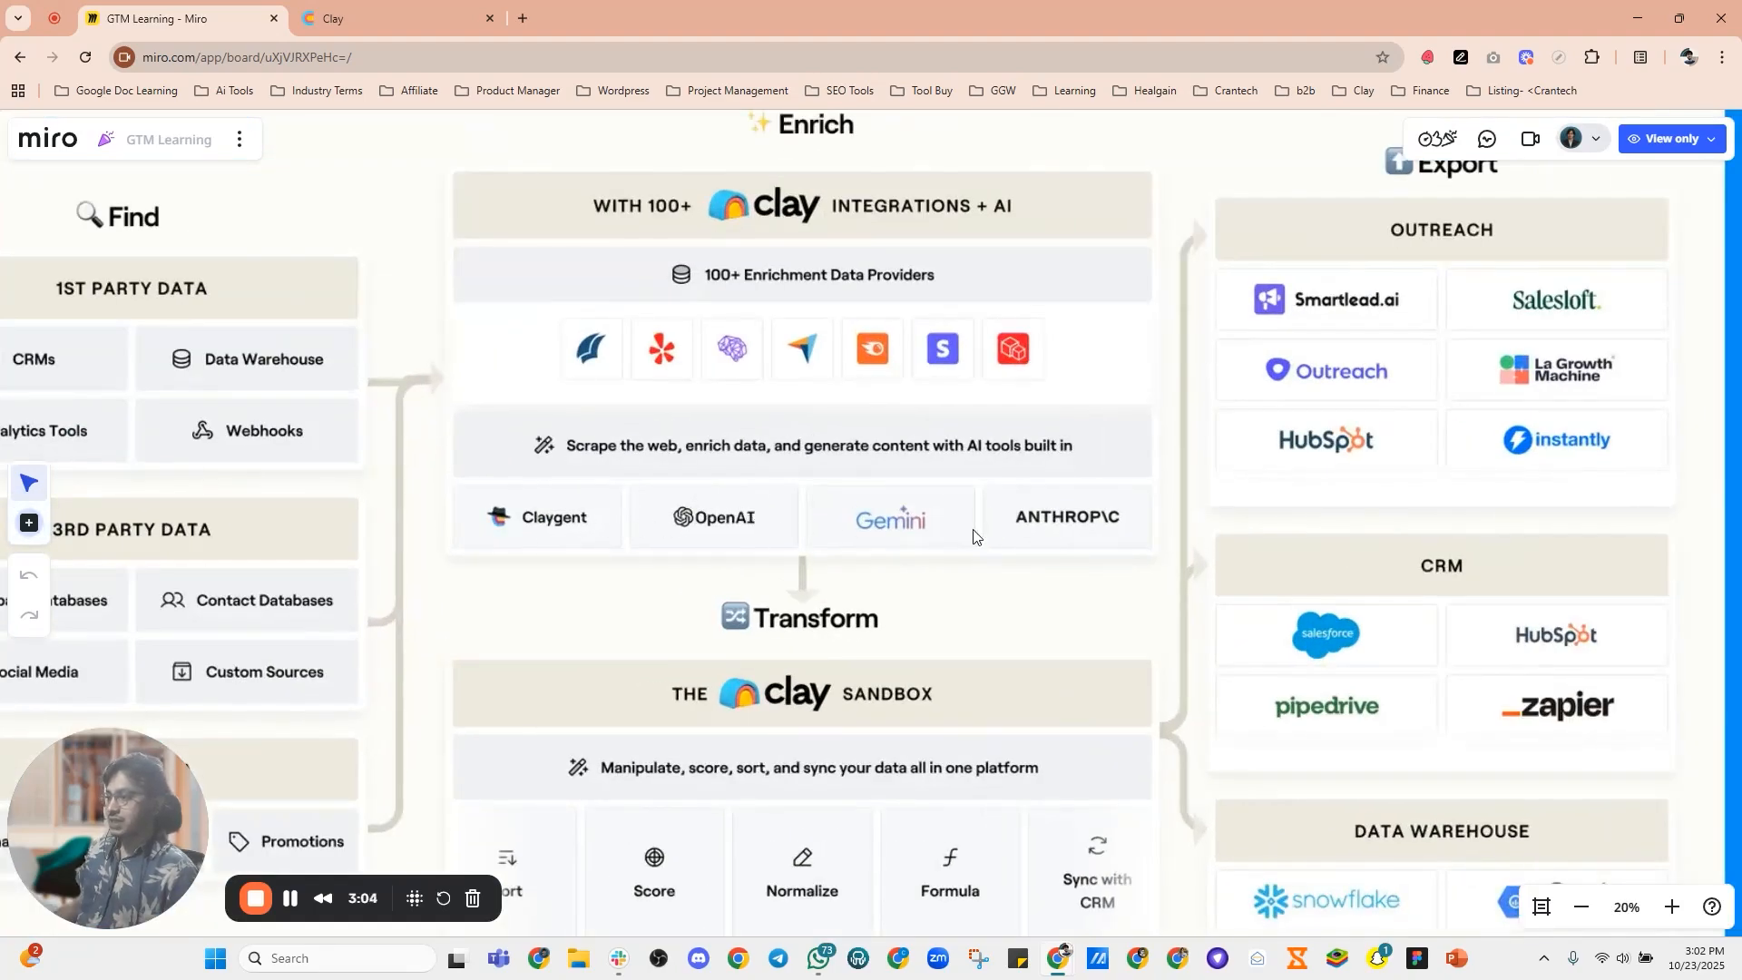
pyautogui.scroll(-2, 842, 413)
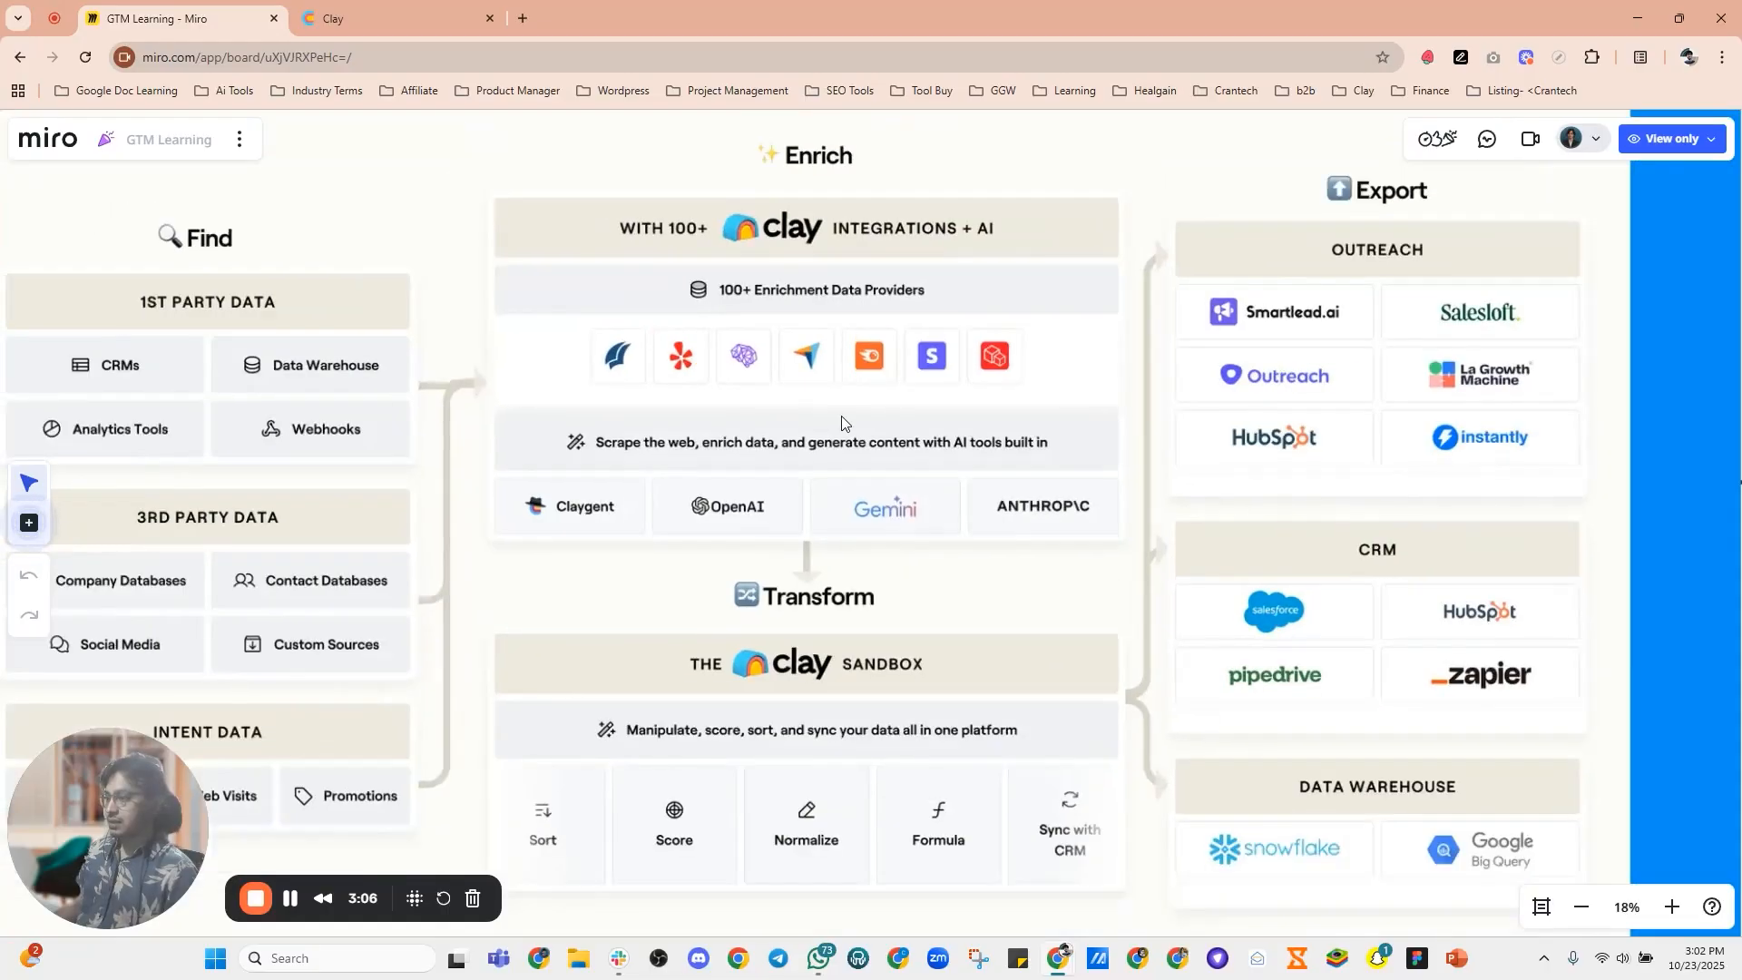
pyautogui.scroll(2, 831, 573)
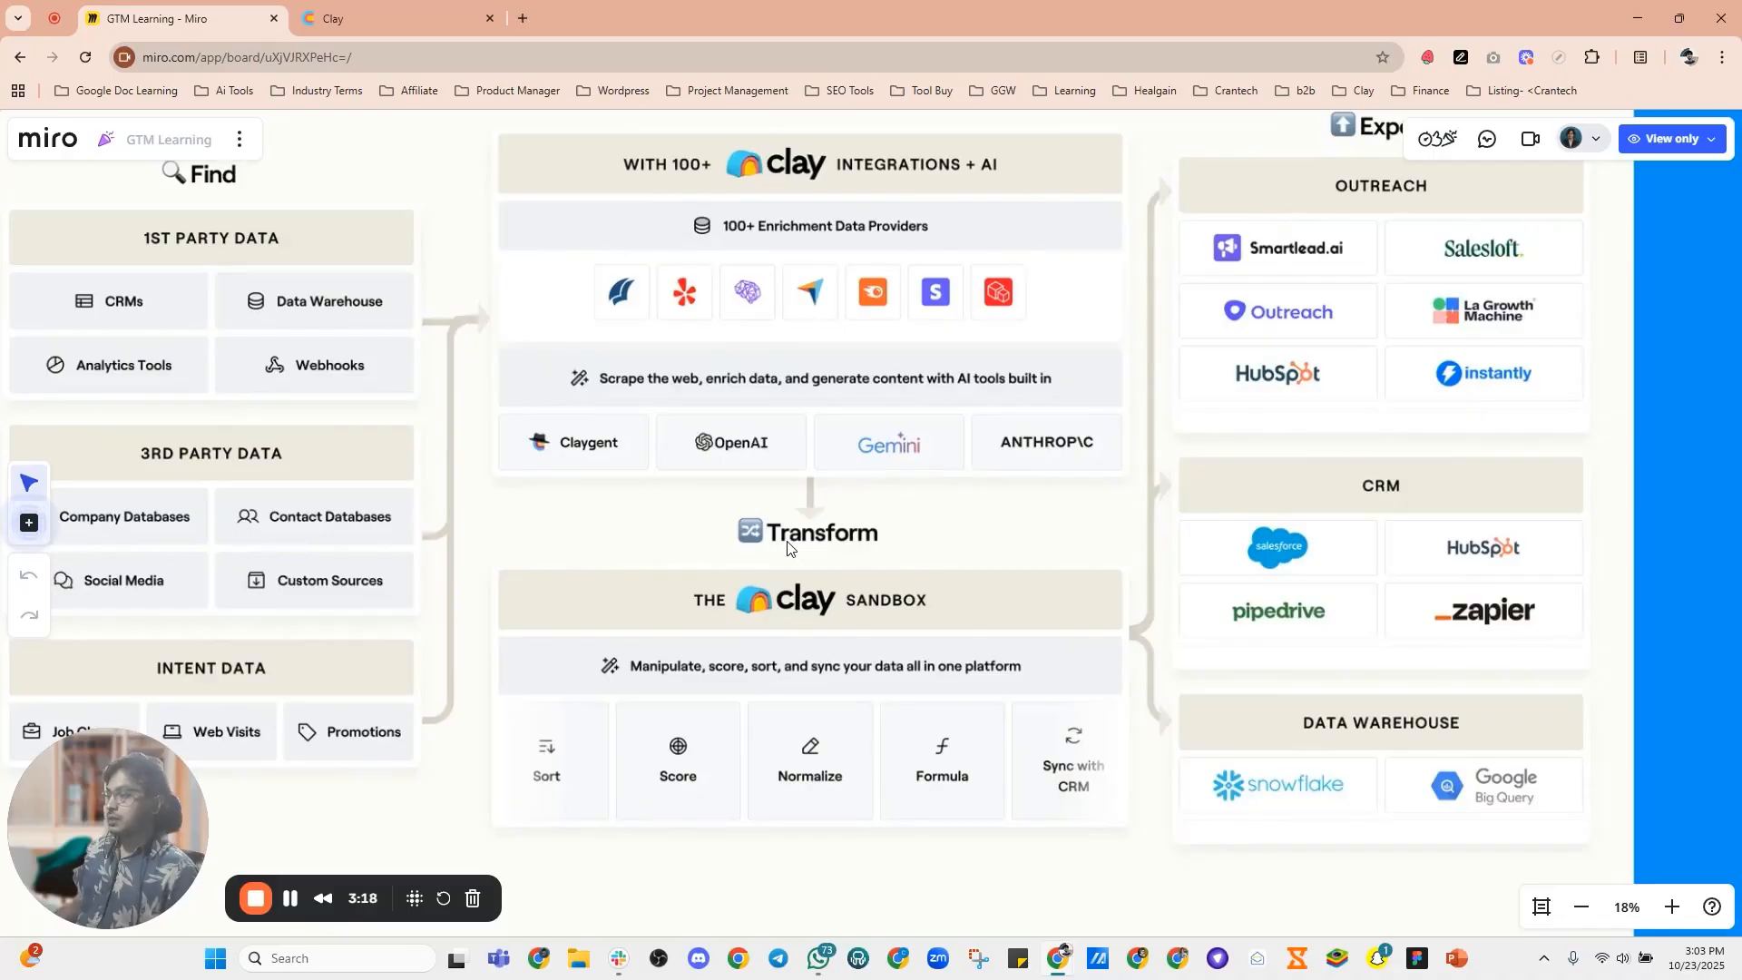
pyautogui.scroll(-3, 794, 539)
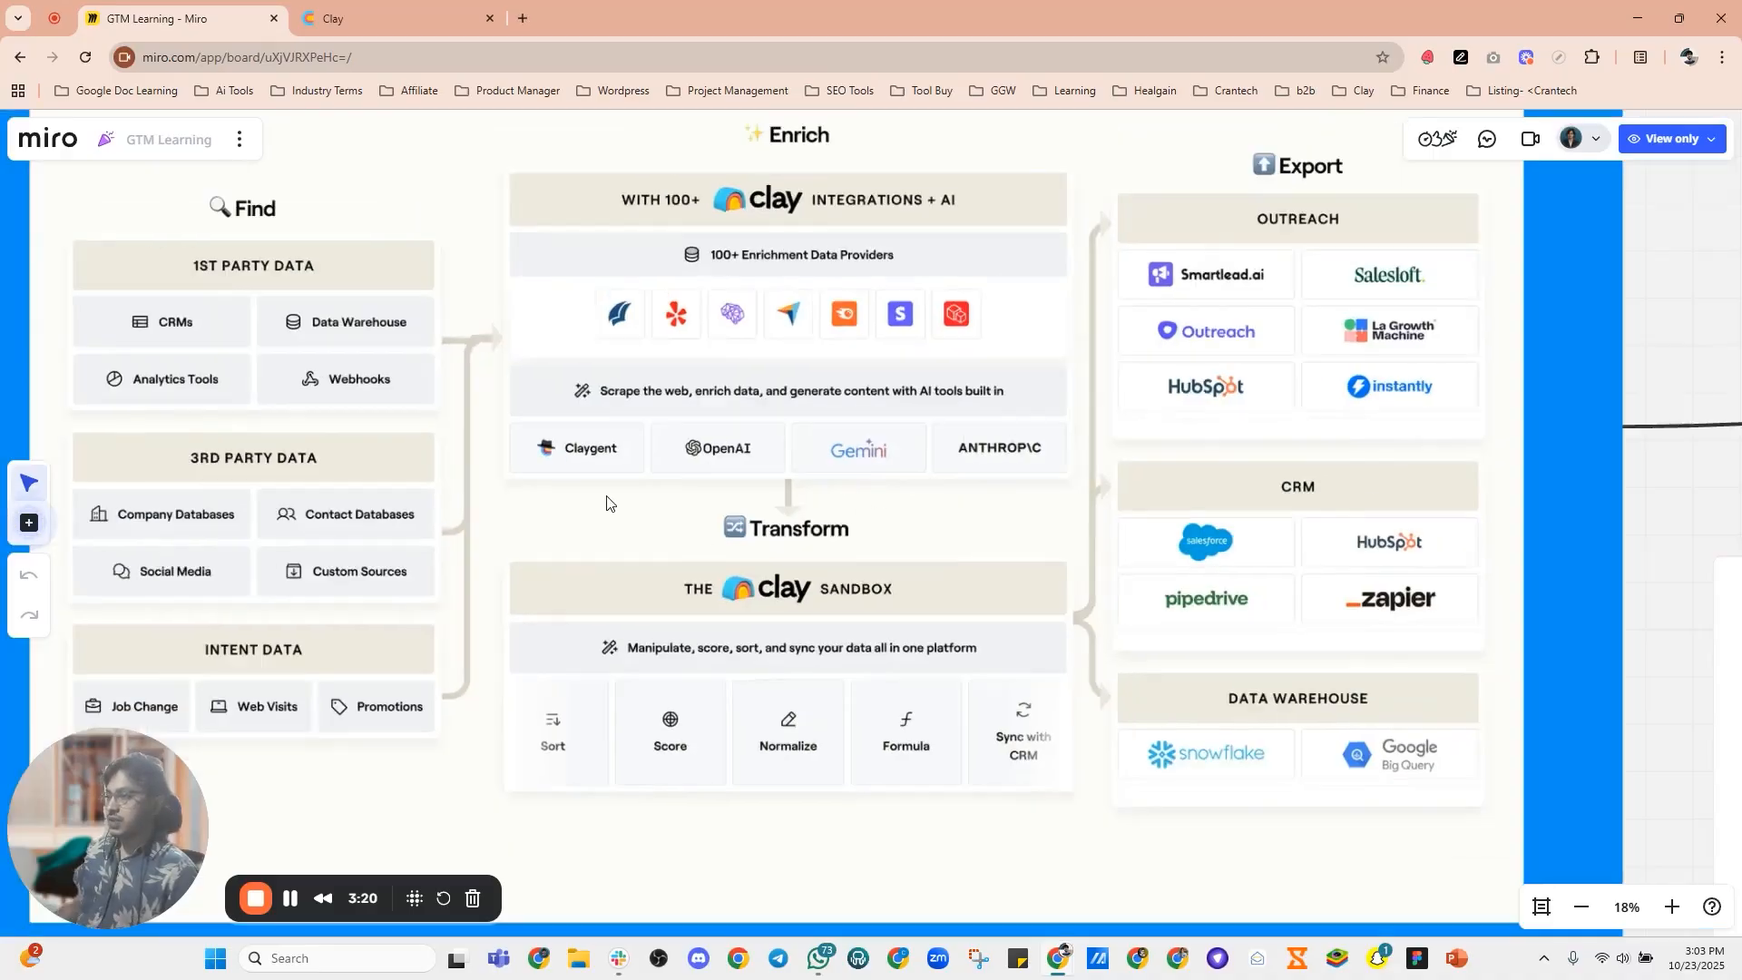
pyautogui.scroll(-2, 692, 441)
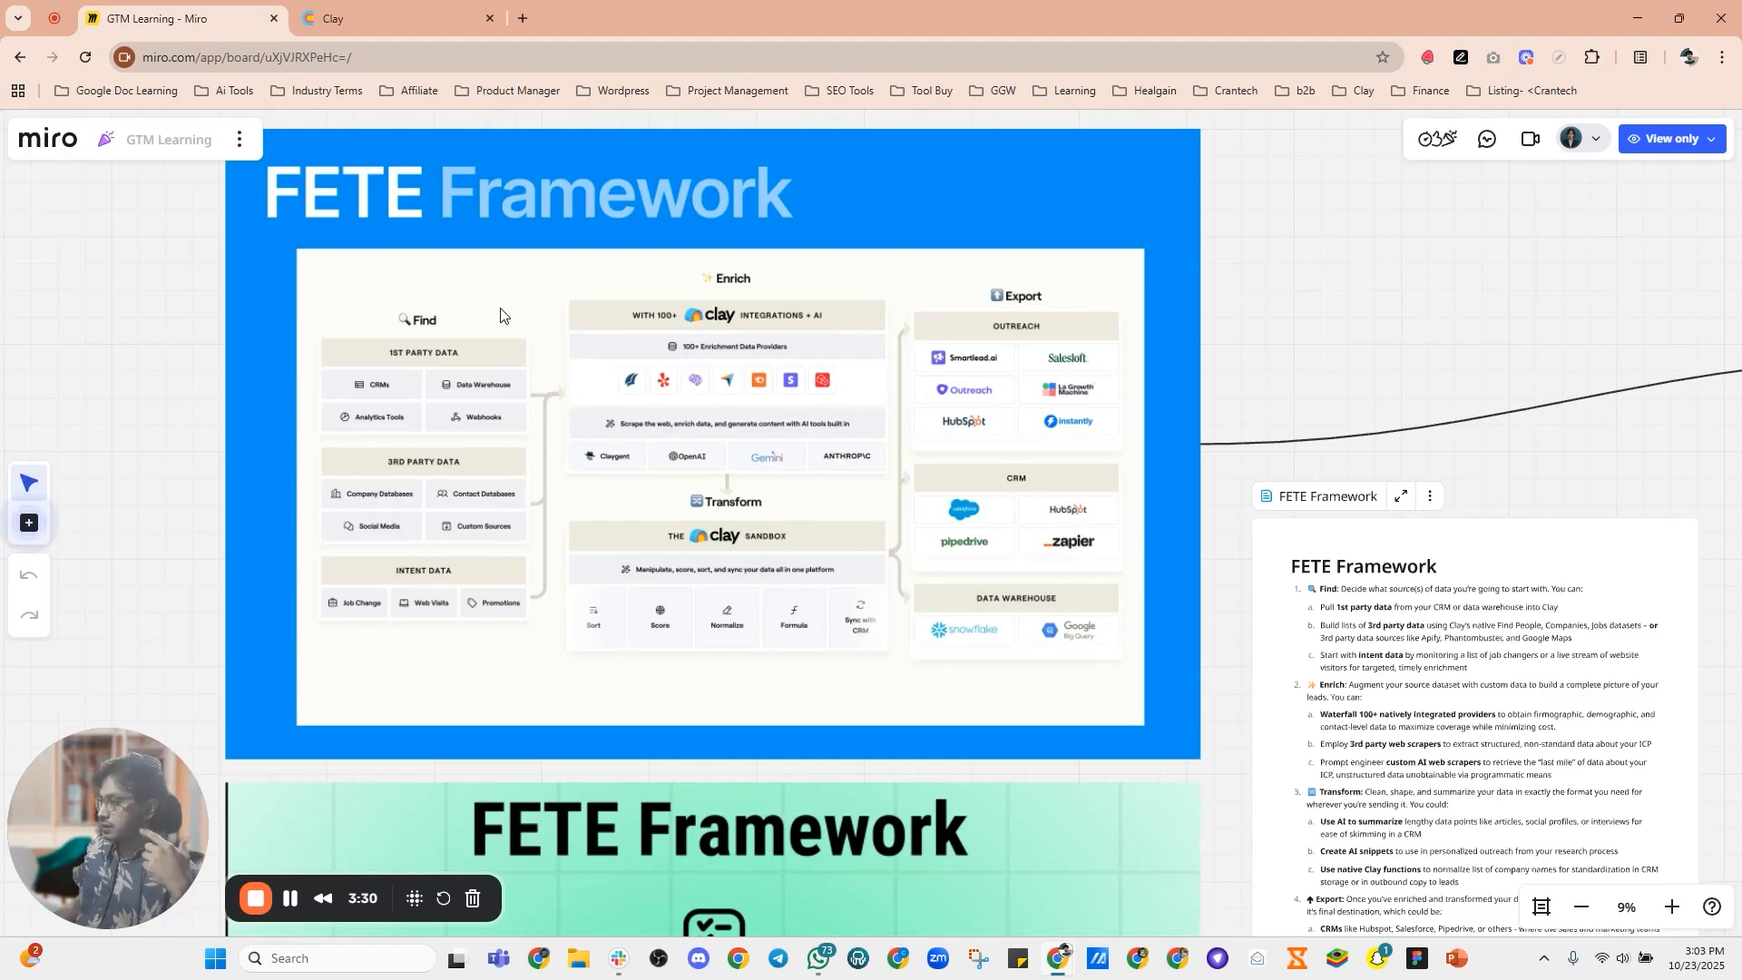
pyautogui.scroll(2, 500, 315)
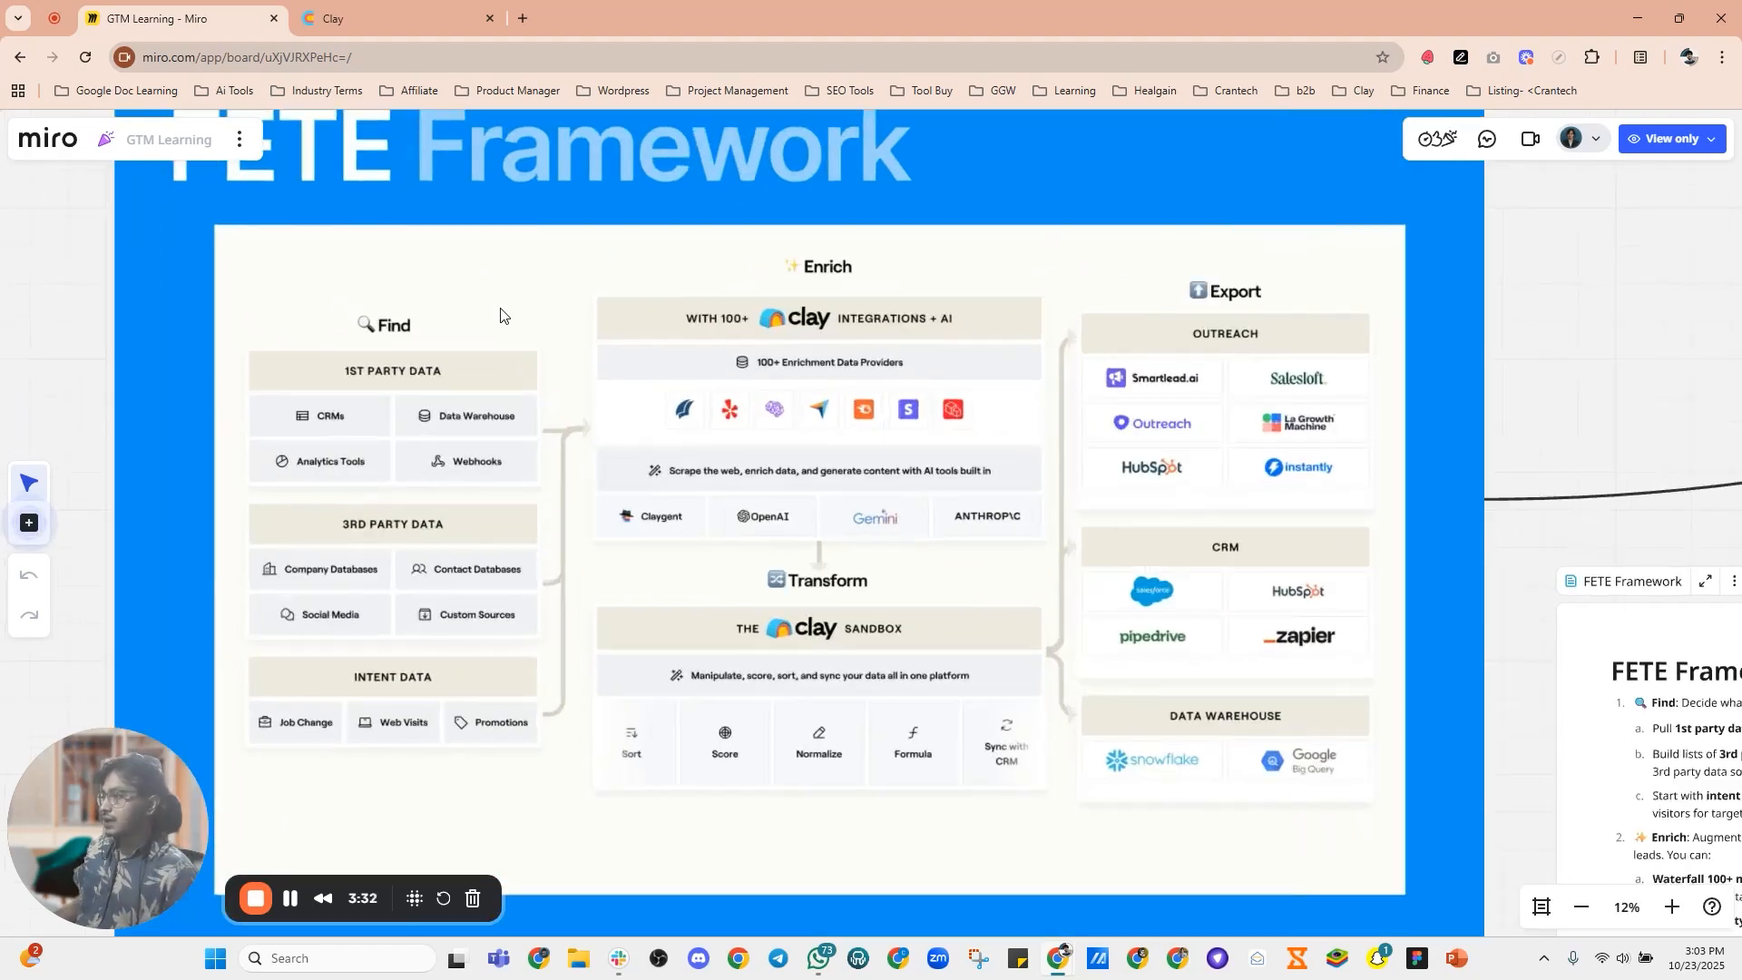
pyautogui.scroll(-2, 481, 300)
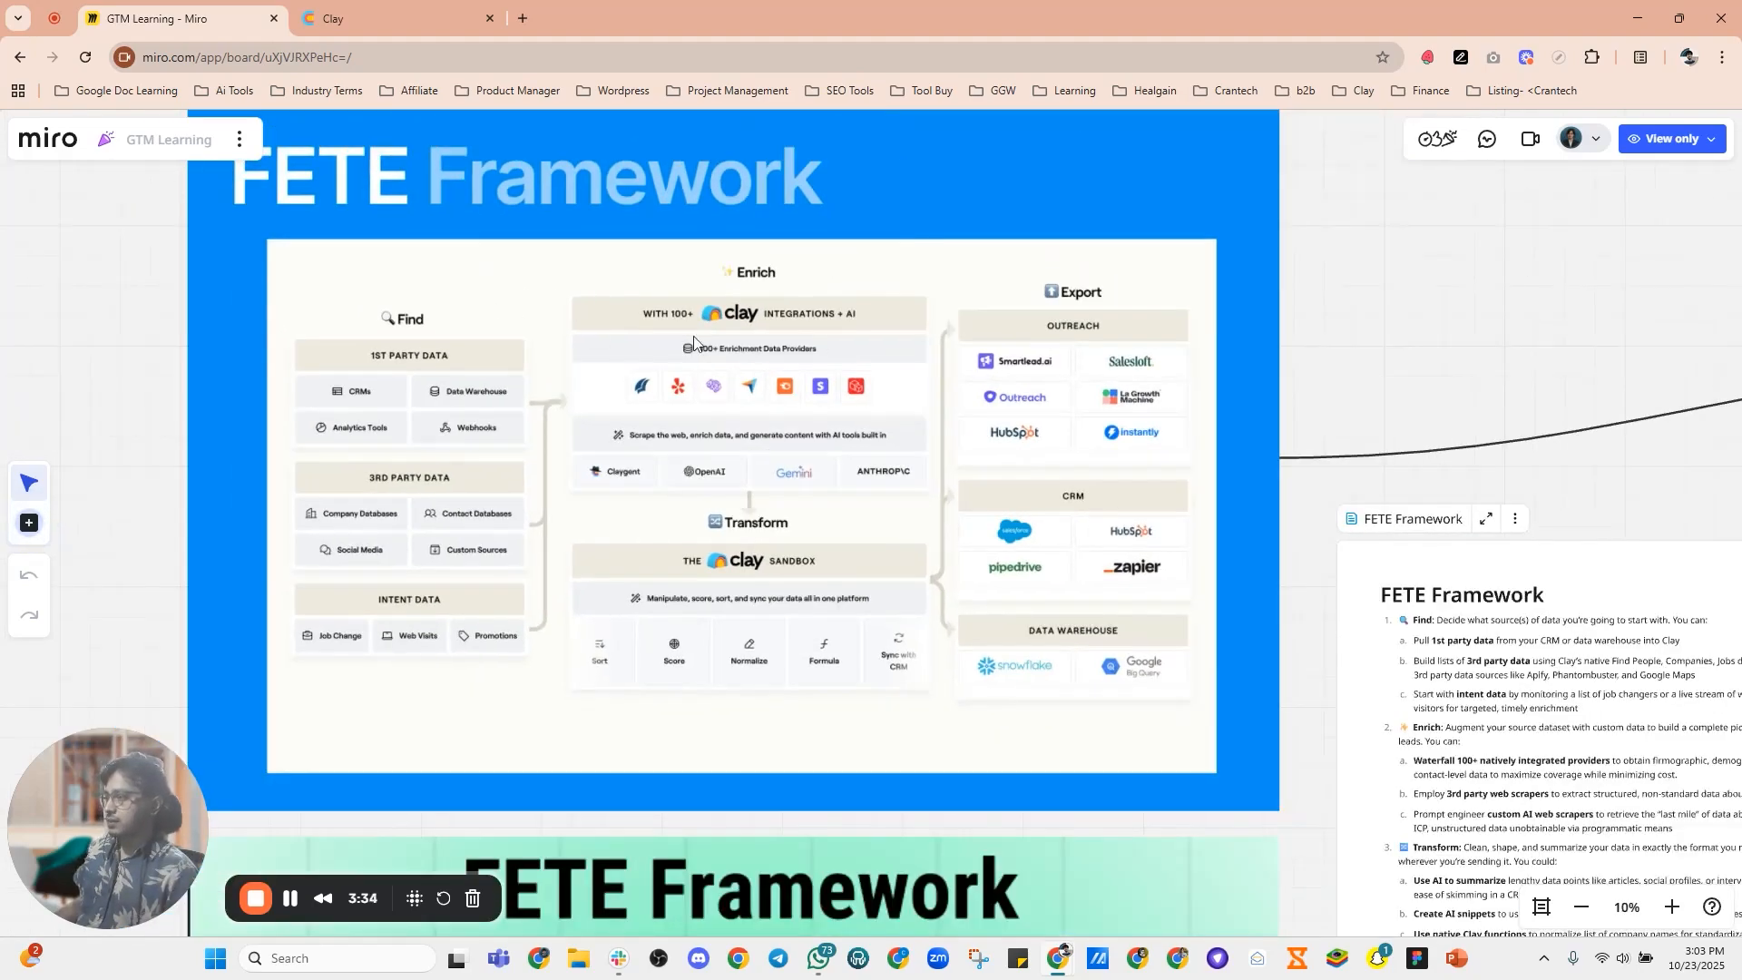
# Step: Examine the Export section of the FETE Framework diagram, covering outreach, CRM and data warehouse tools
pyautogui.moveTo(927, 318); pyautogui.dragTo(724, 339)
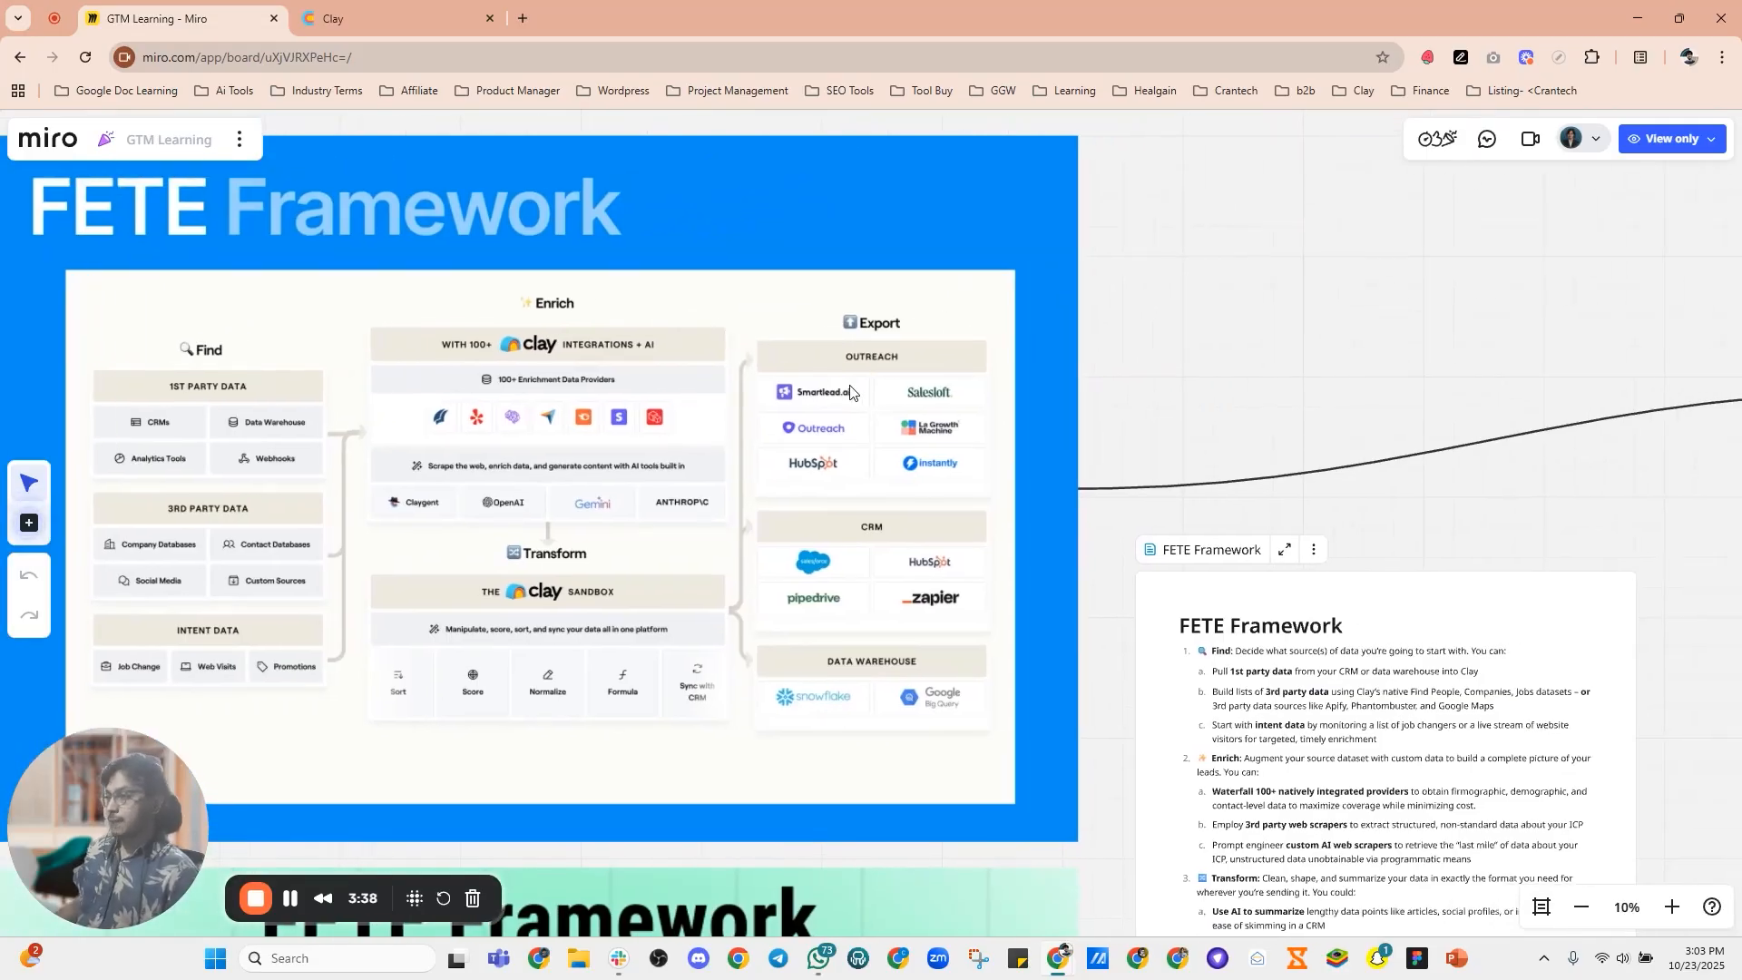
pyautogui.scroll(3, 958, 413)
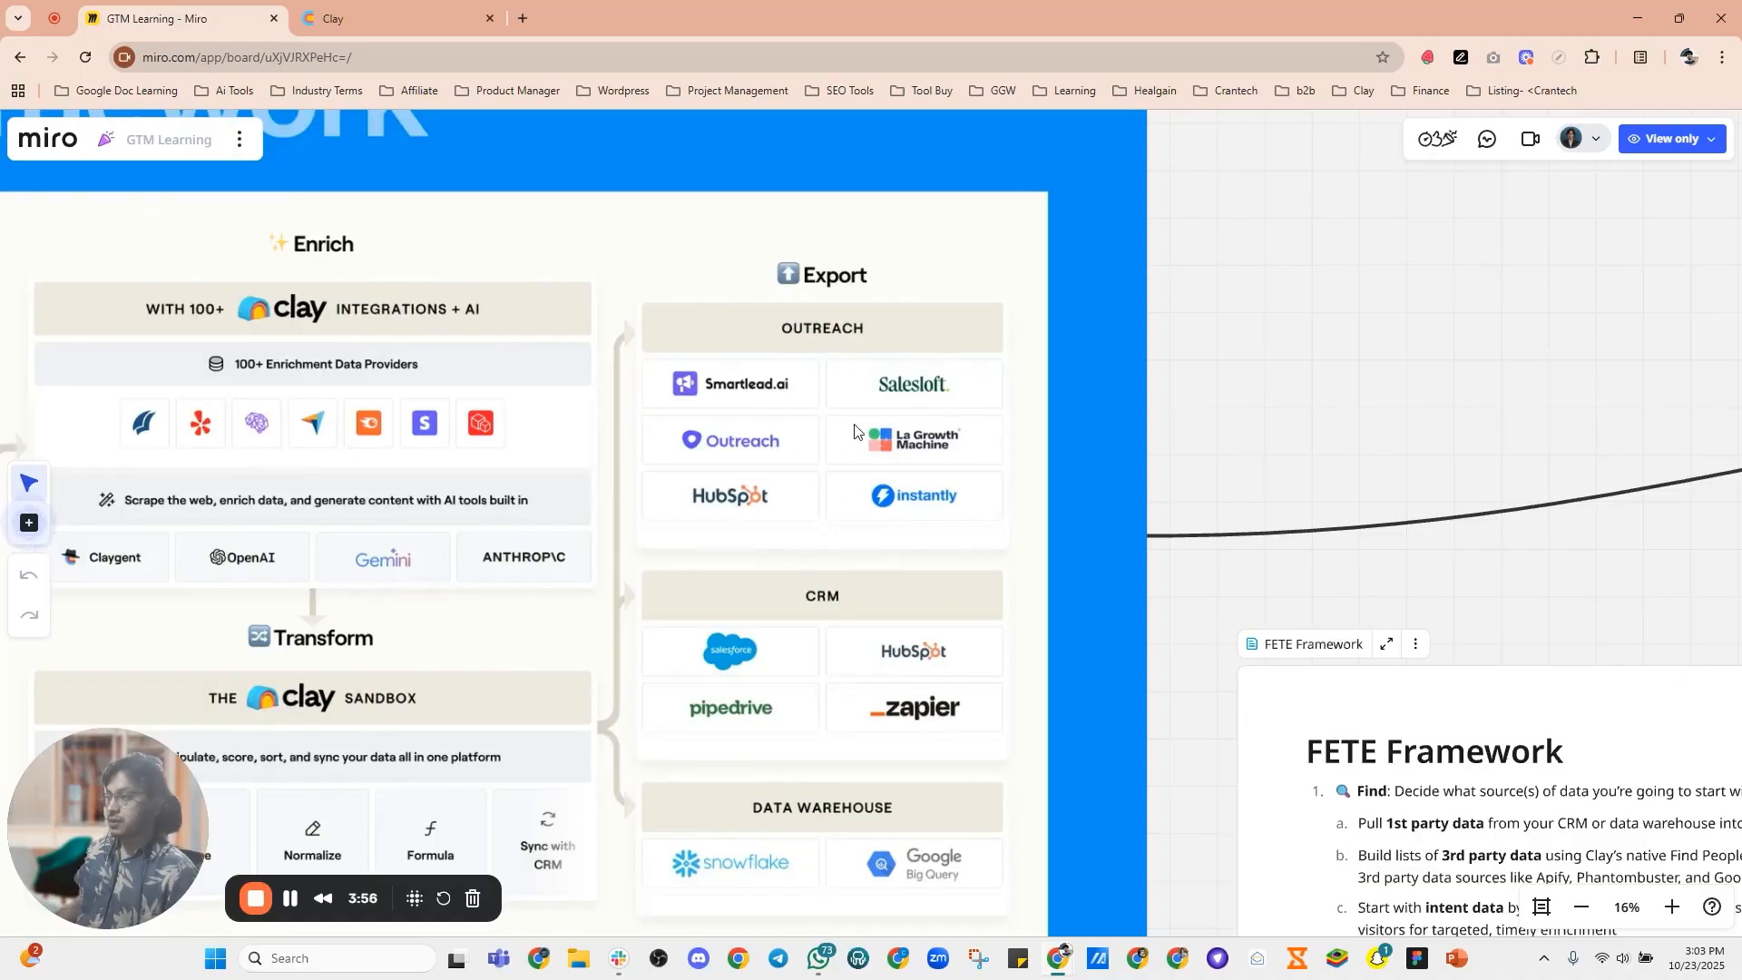
pyautogui.scroll(-2, 912, 387)
pyautogui.scroll(2, 901, 504)
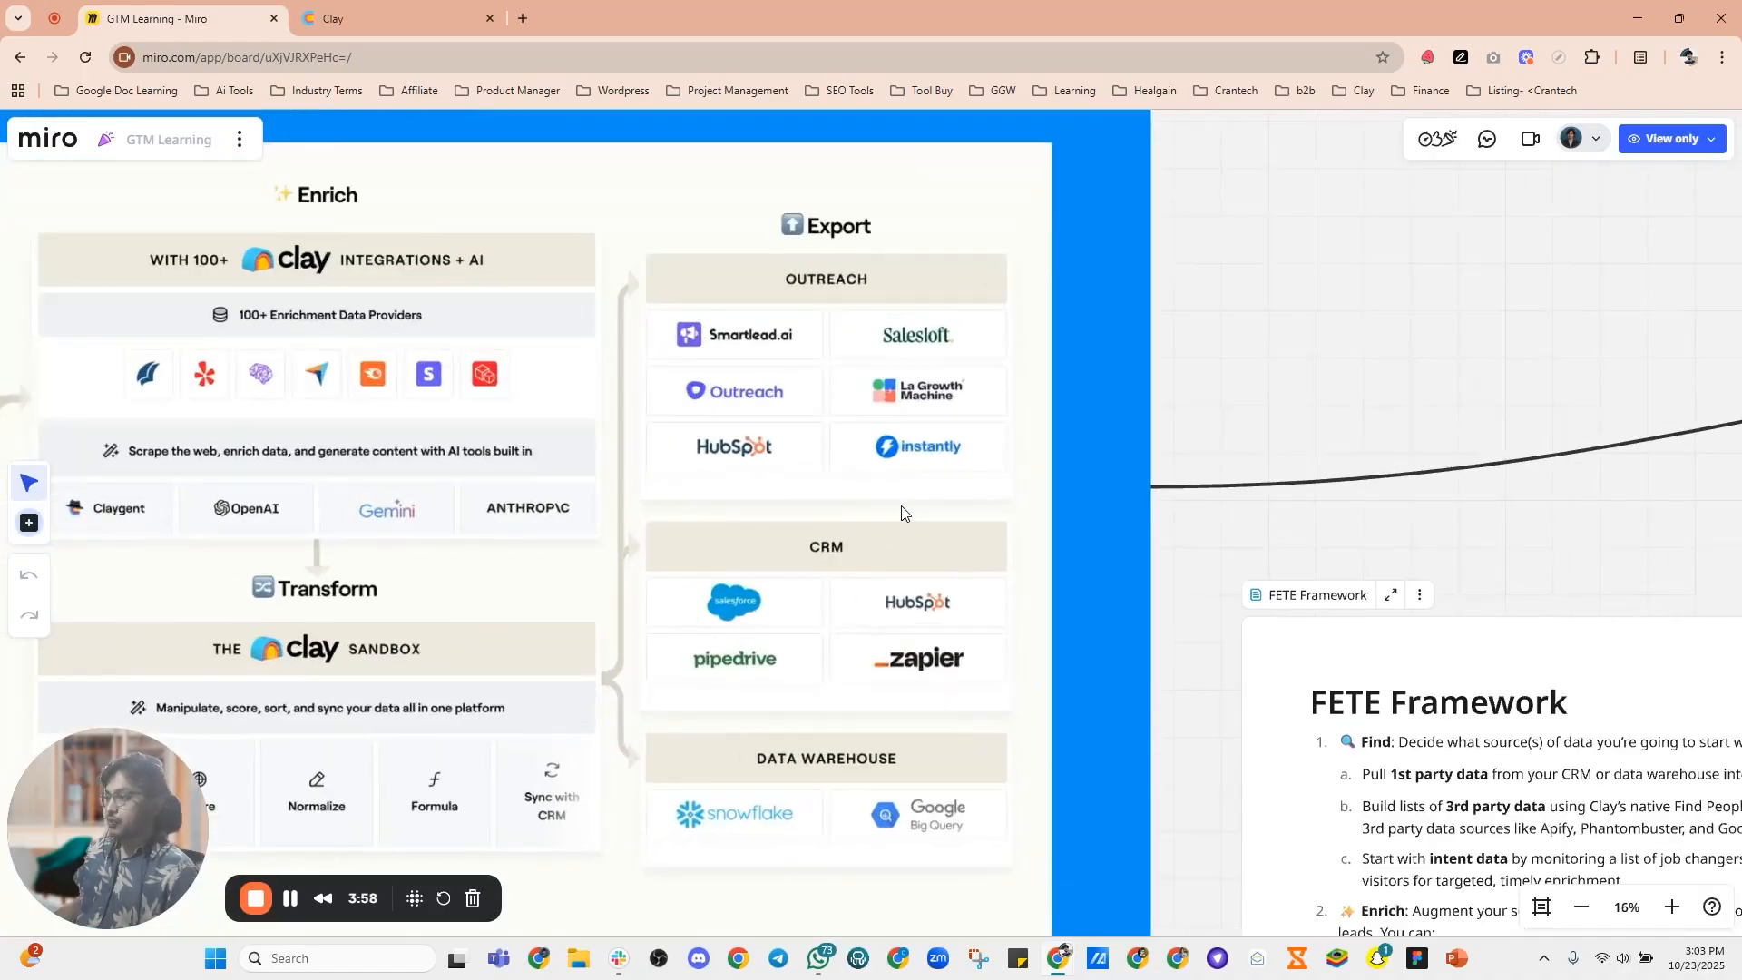
pyautogui.scroll(-1, 848, 598)
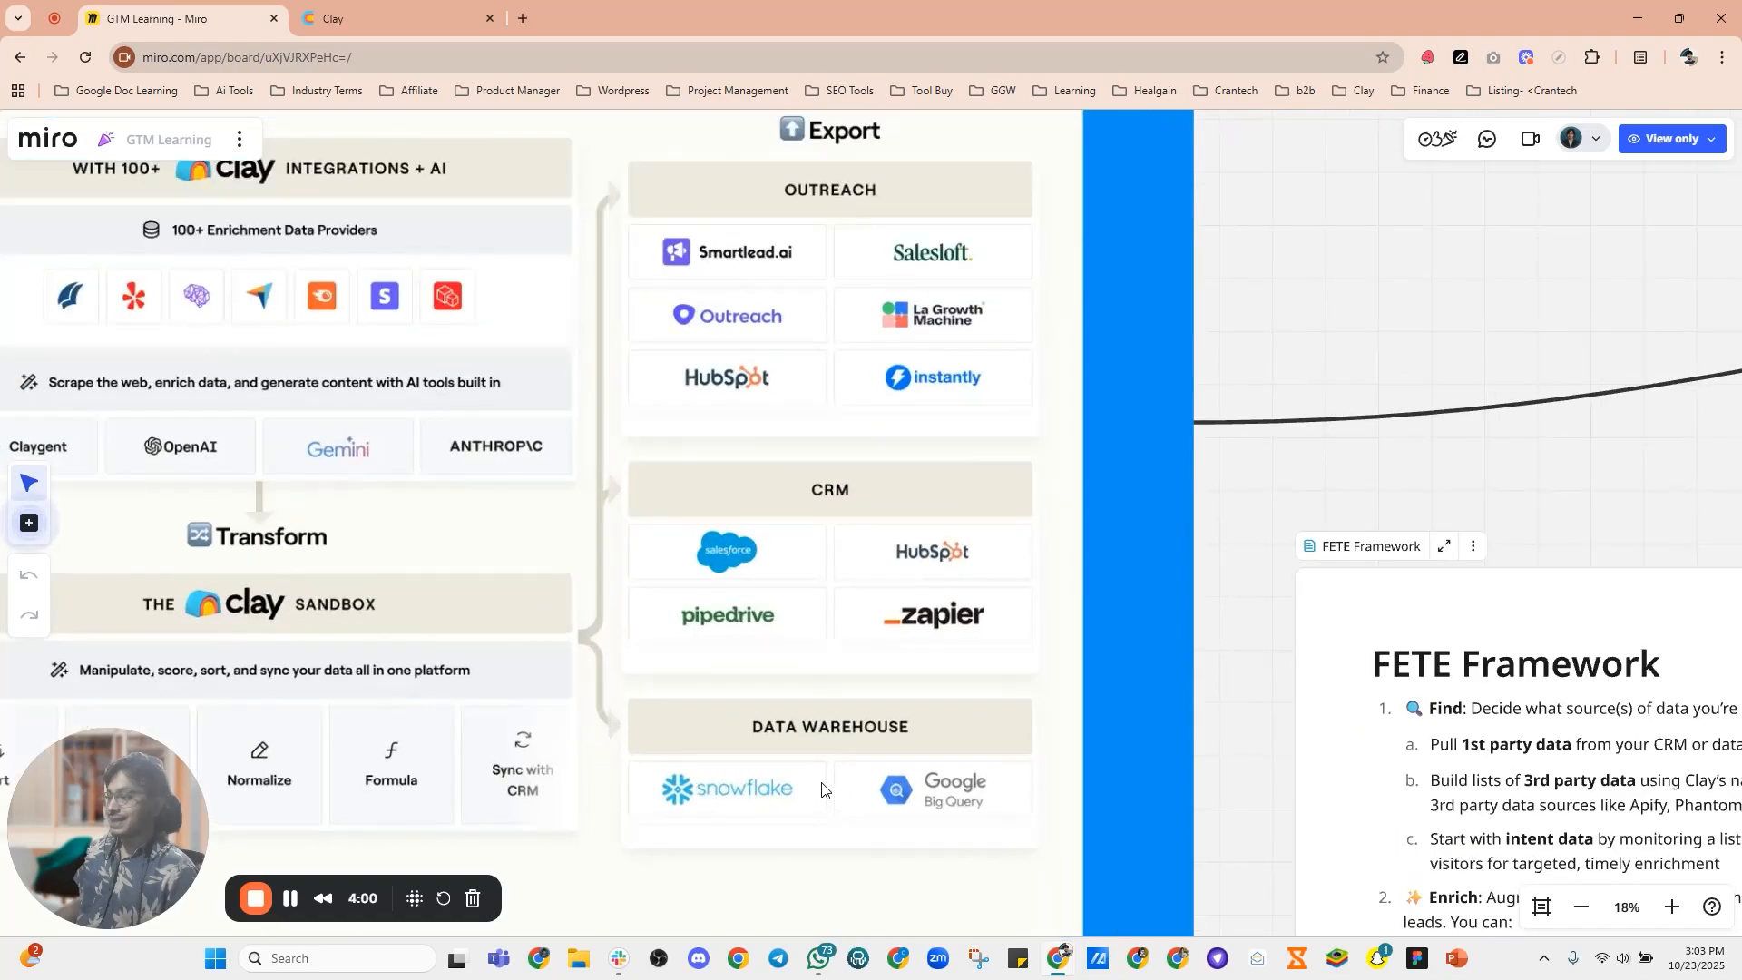
pyautogui.scroll(2, 821, 790)
pyautogui.scroll(-4, 1042, 490)
pyautogui.scroll(1, 563, 326)
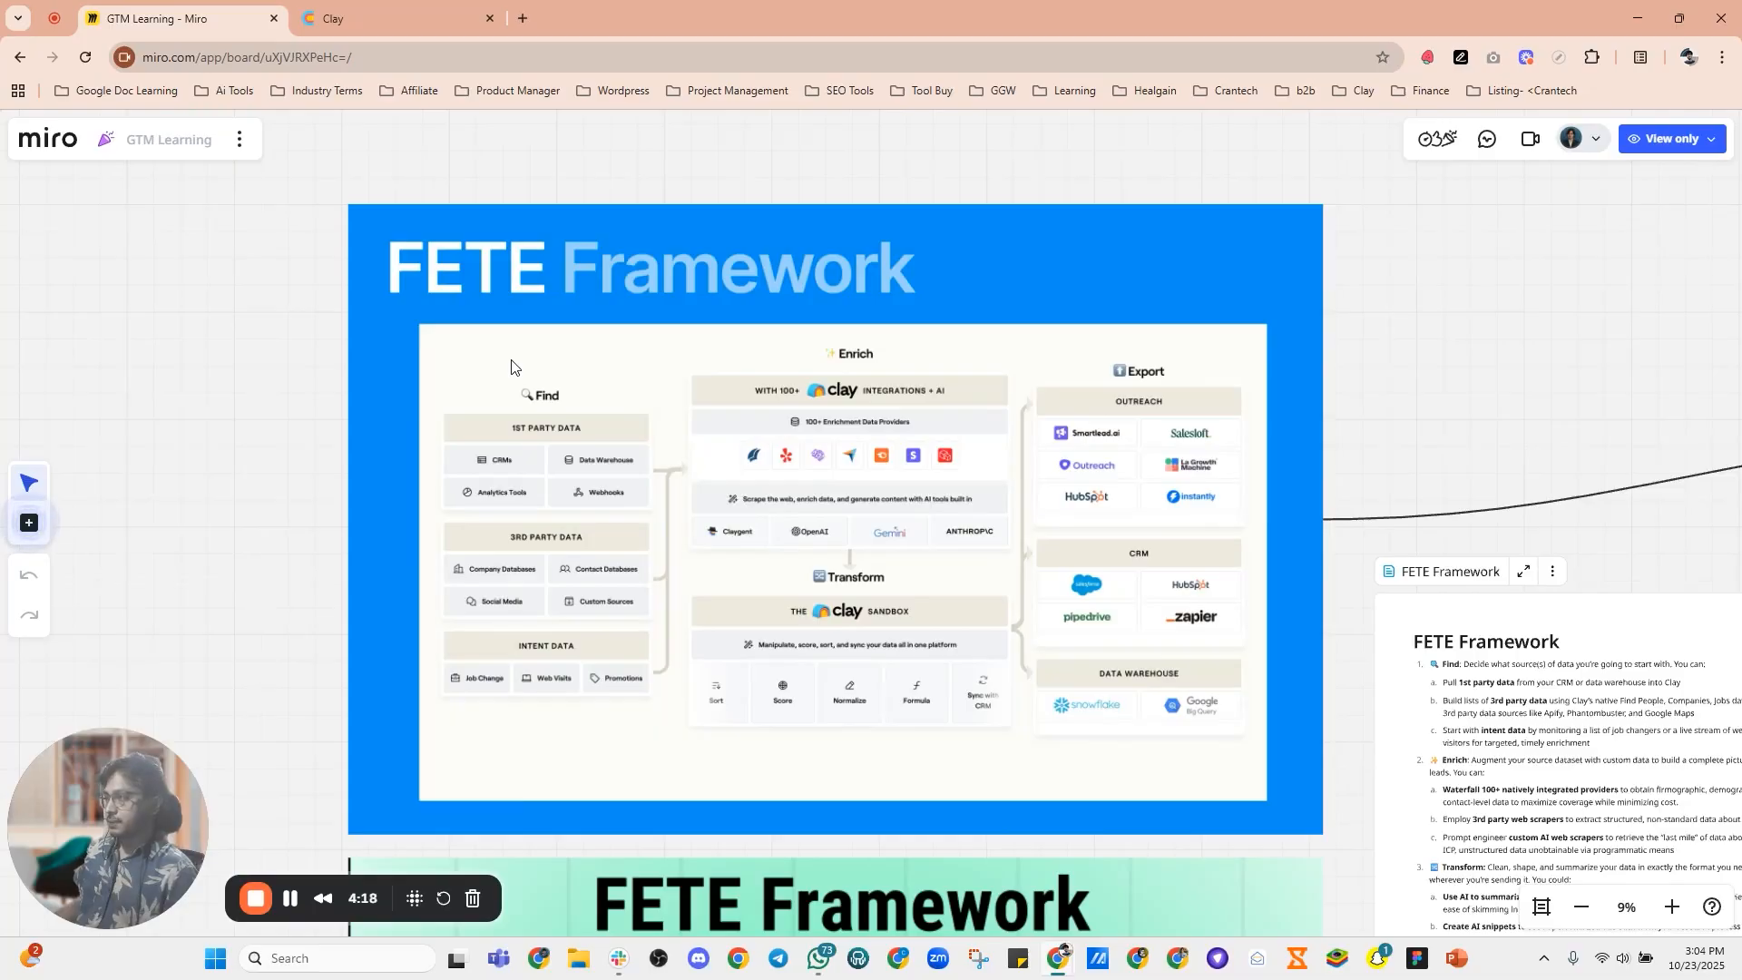
# Step: Return to the Clay Components note on the board and review its list from Sources to Webhooks
pyautogui.scroll(-3, 511, 367)
pyautogui.scroll(-5, 715, 347)
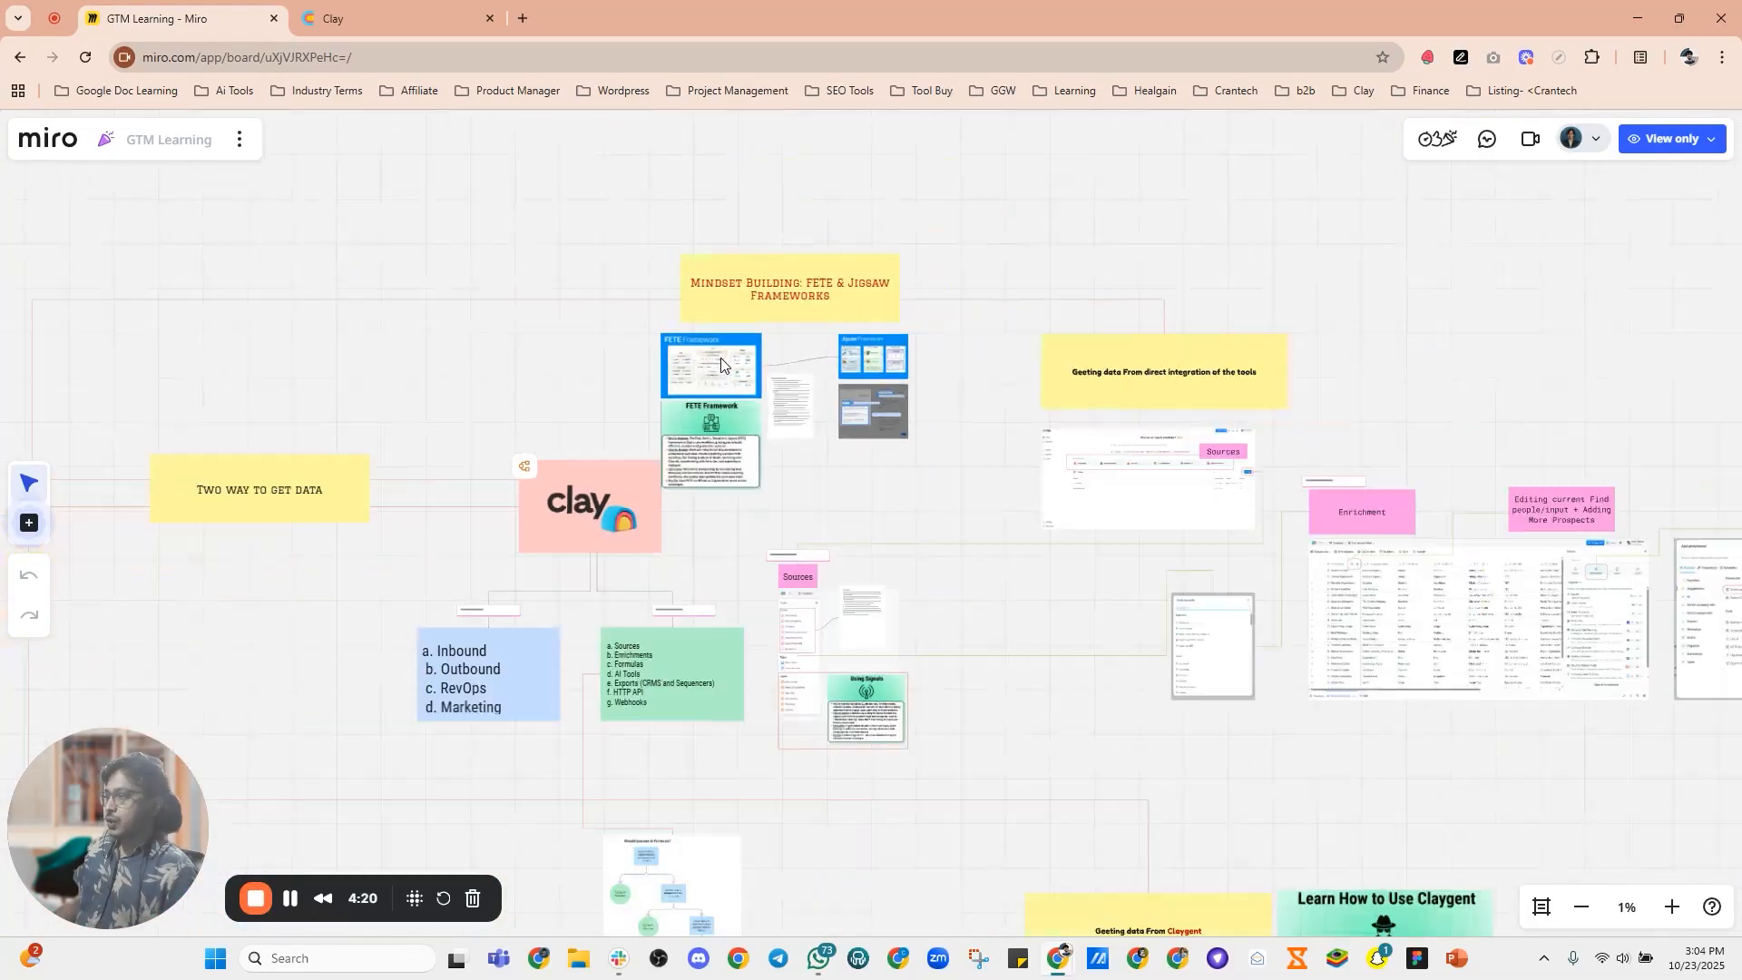
pyautogui.scroll(8, 666, 640)
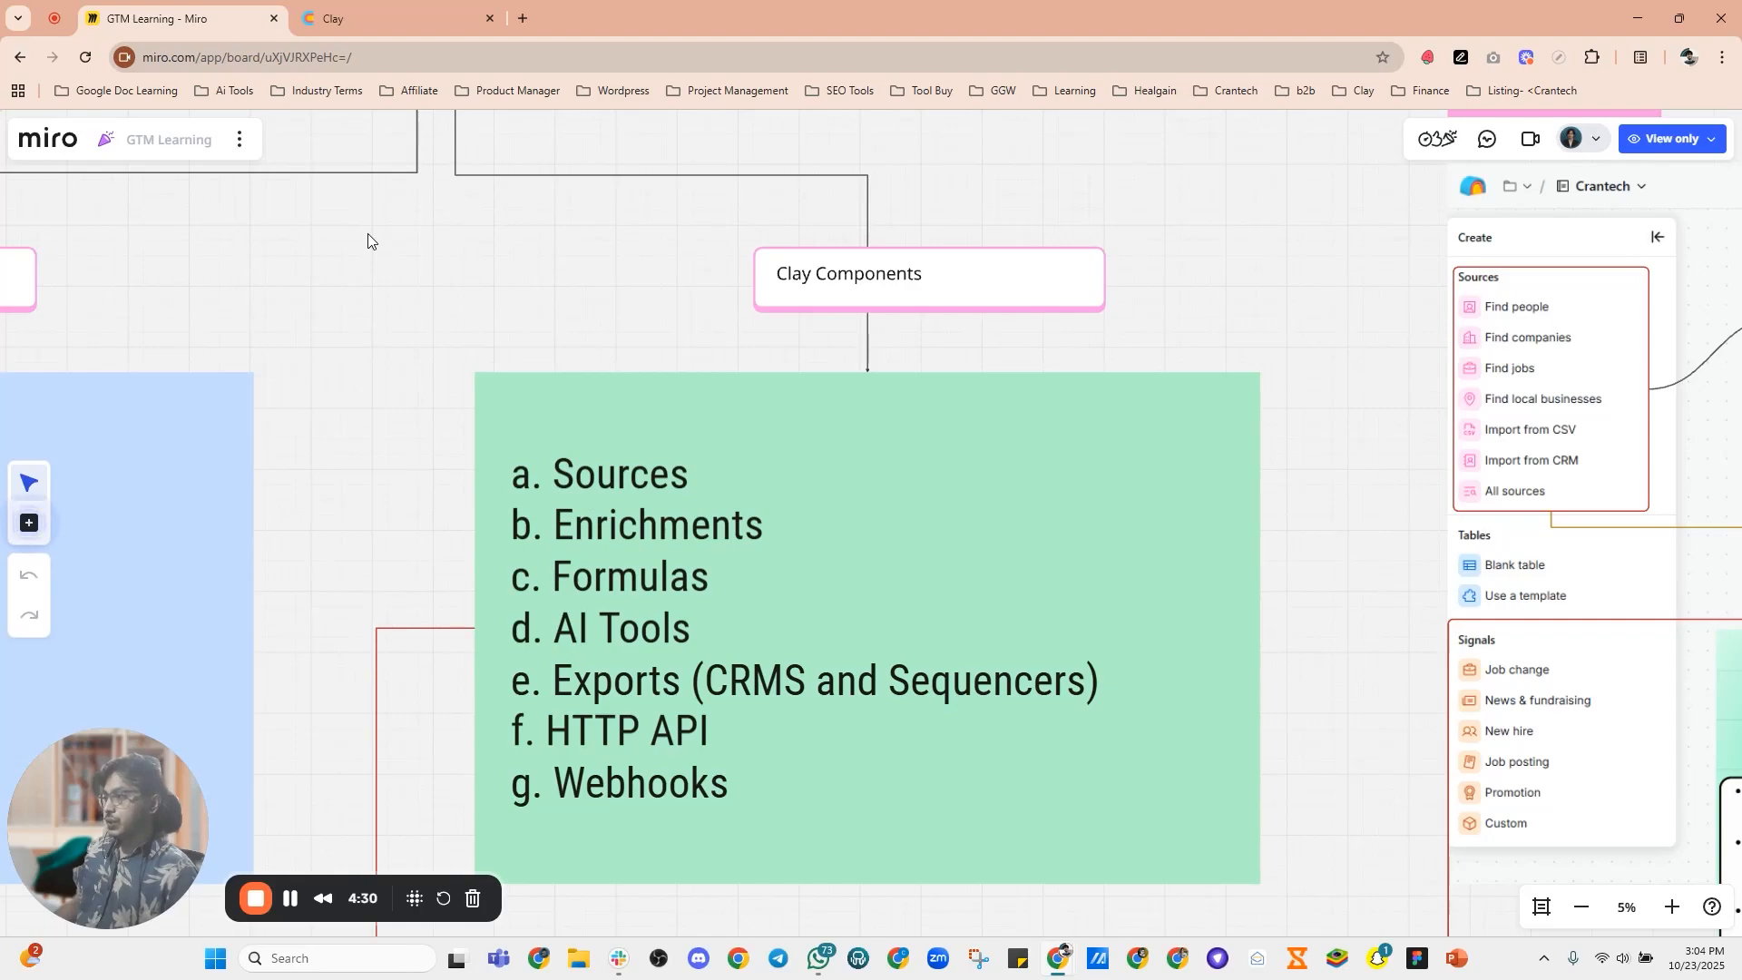
# Step: Switch to Clay and review the source options and the build prompt box on the home page
pyautogui.click(391, 6)
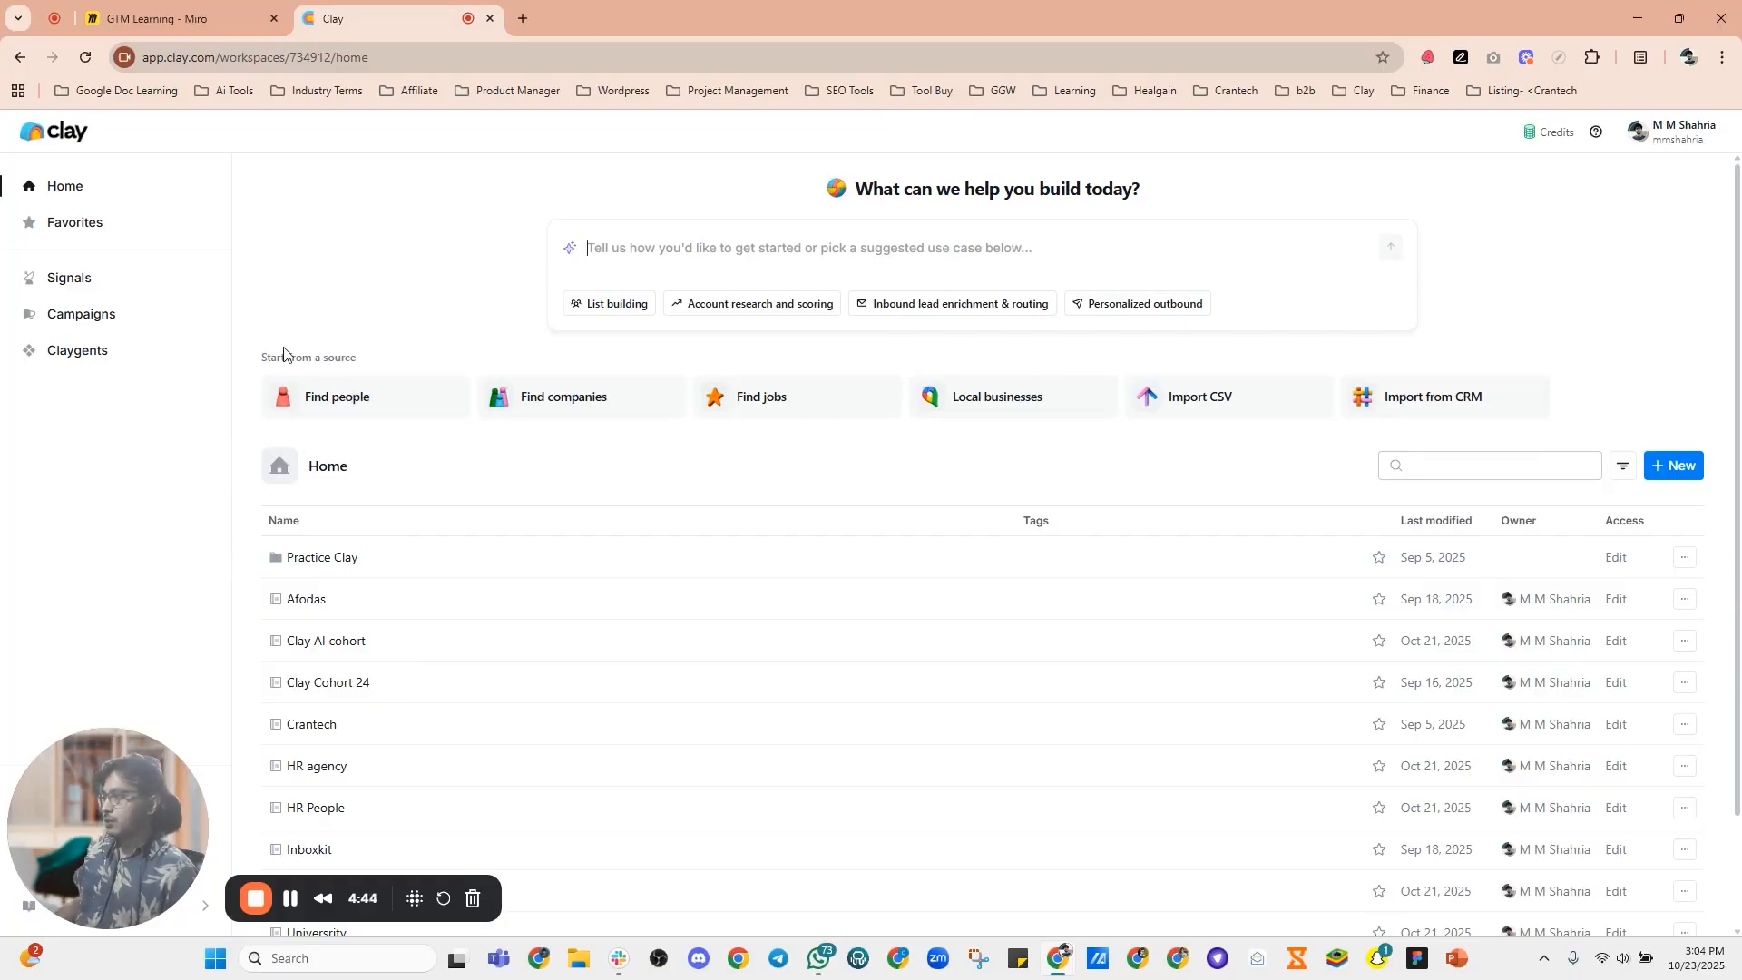
pyautogui.moveTo(268, 352); pyautogui.dragTo(361, 359)
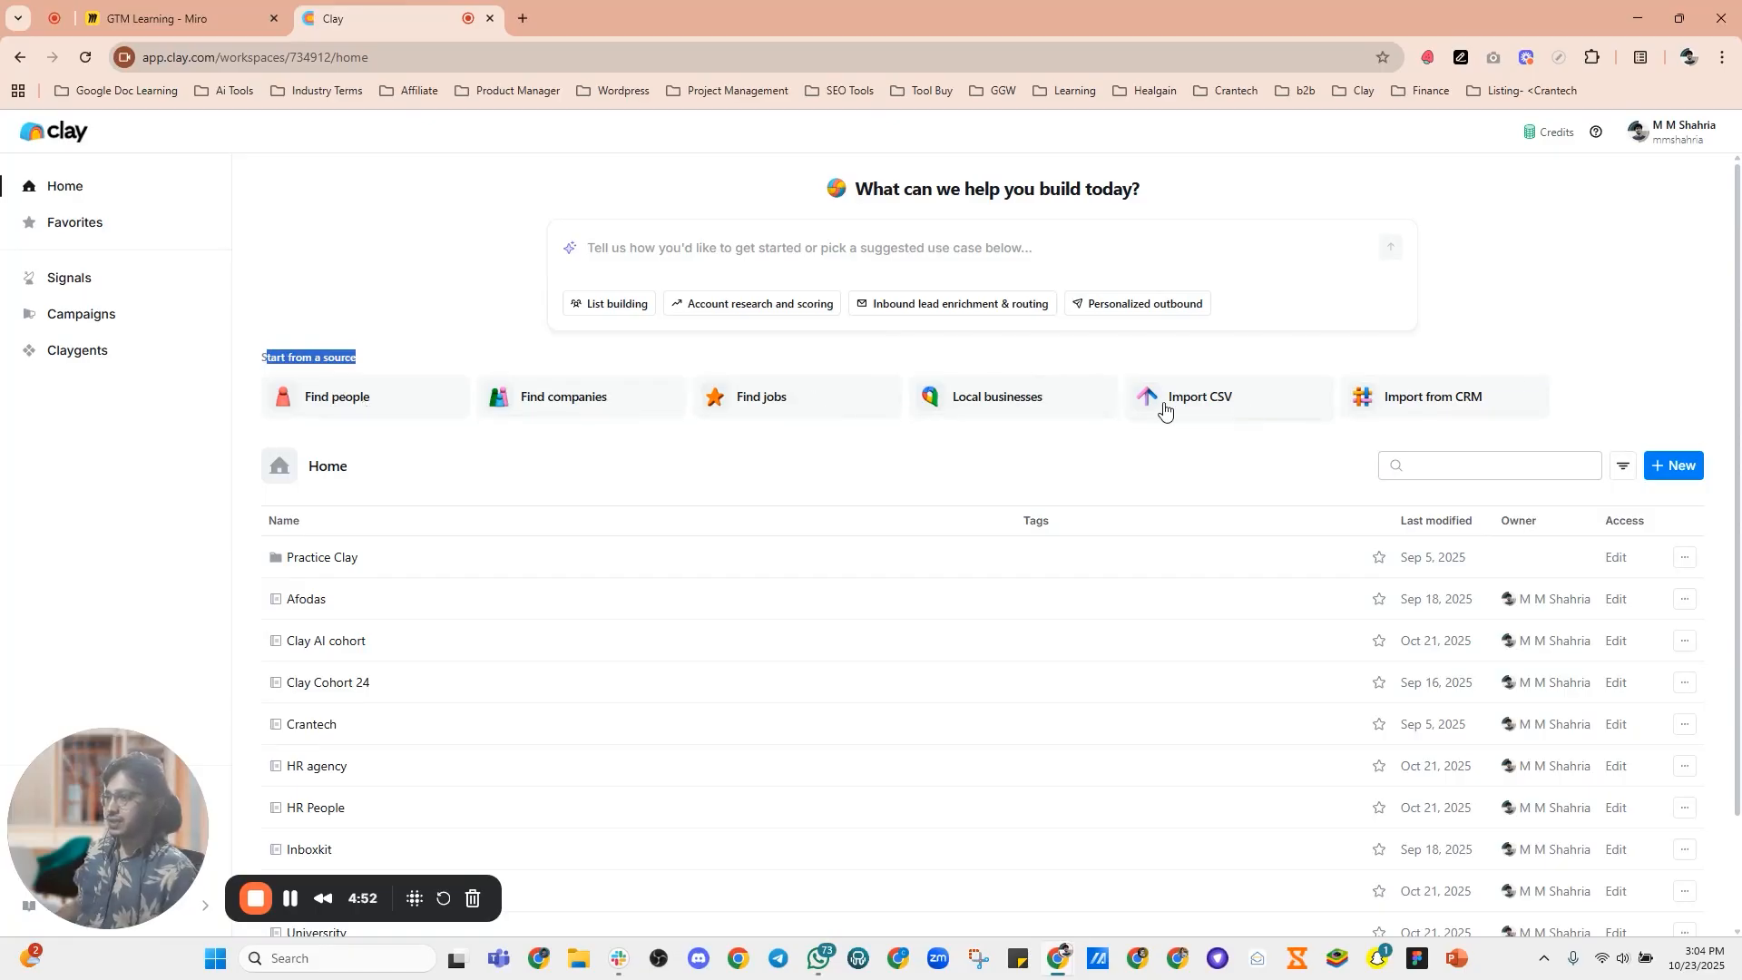
pyautogui.click(404, 255)
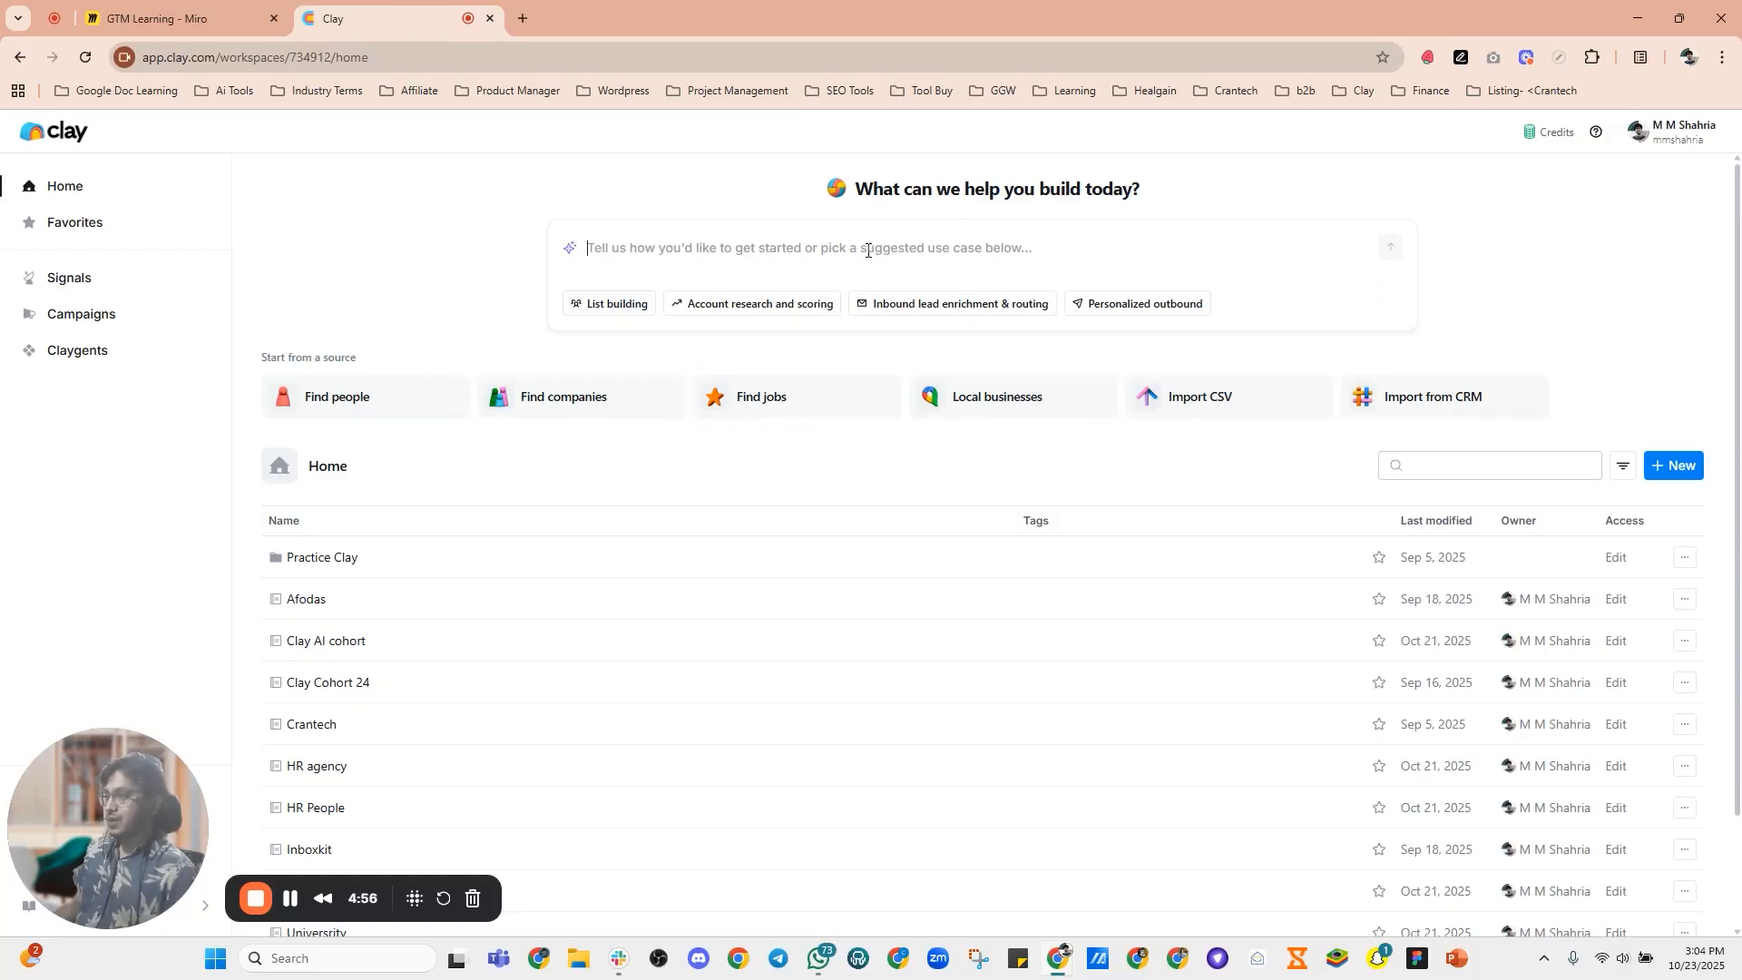
pyautogui.click(798, 250)
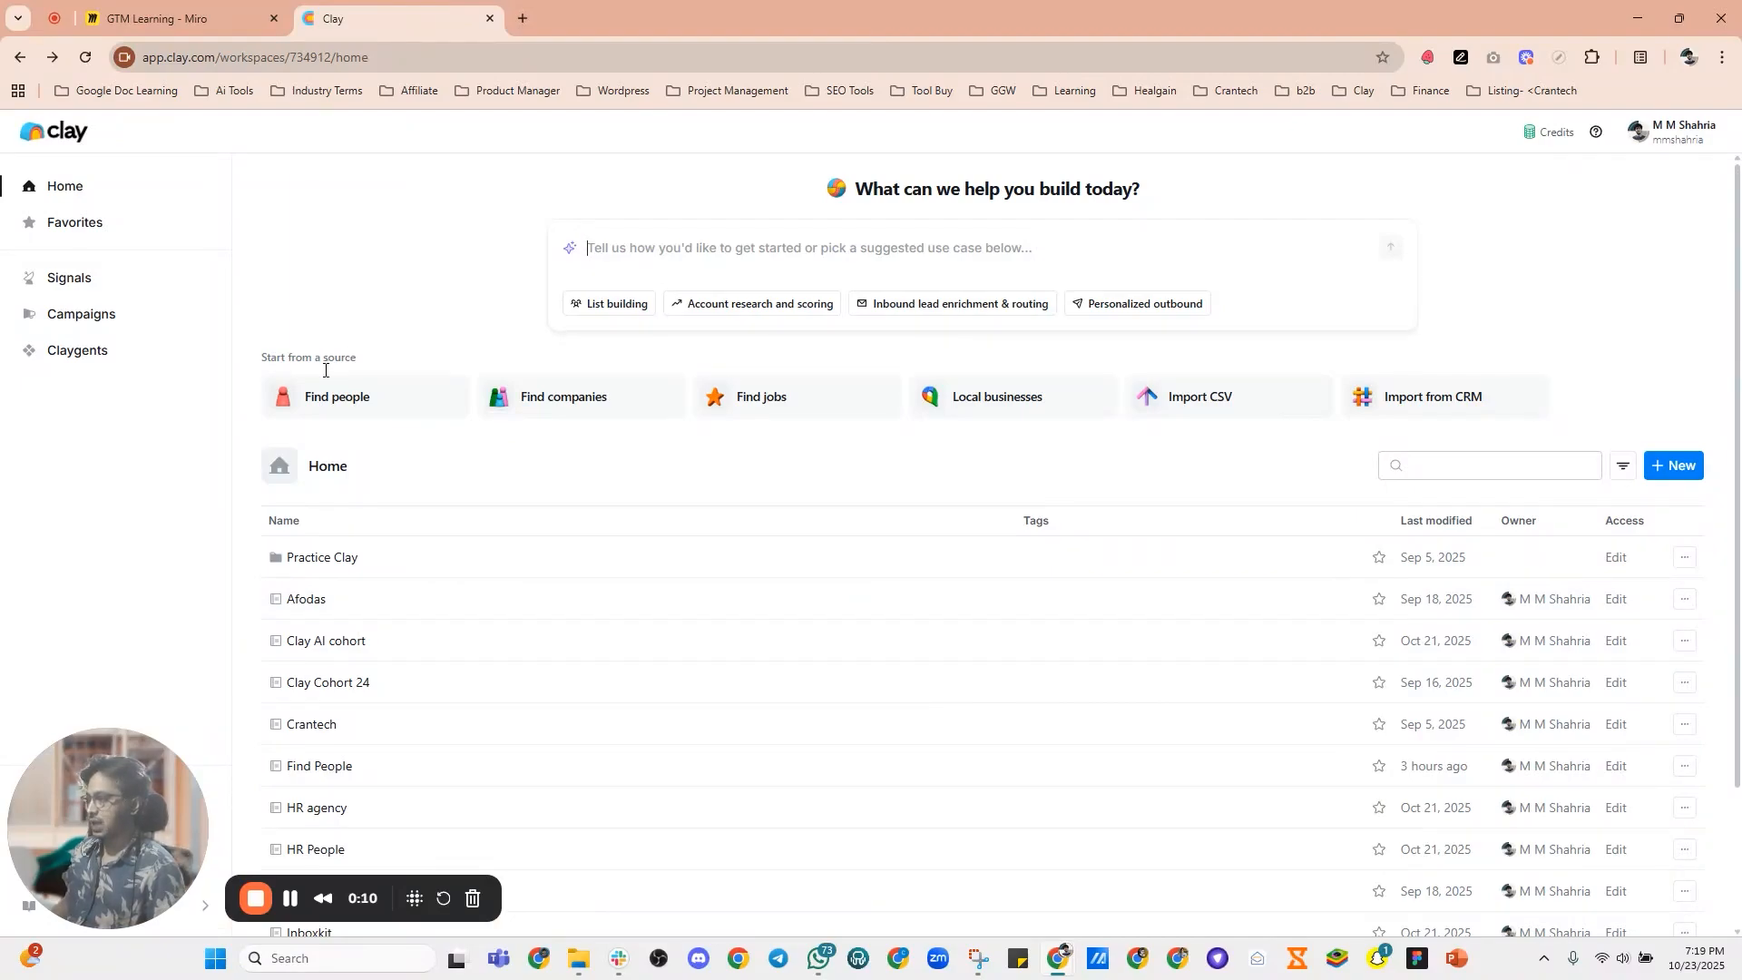
# Step: Start a Find people search and include the Software Development industry in the company attributes
pyautogui.click(369, 401)
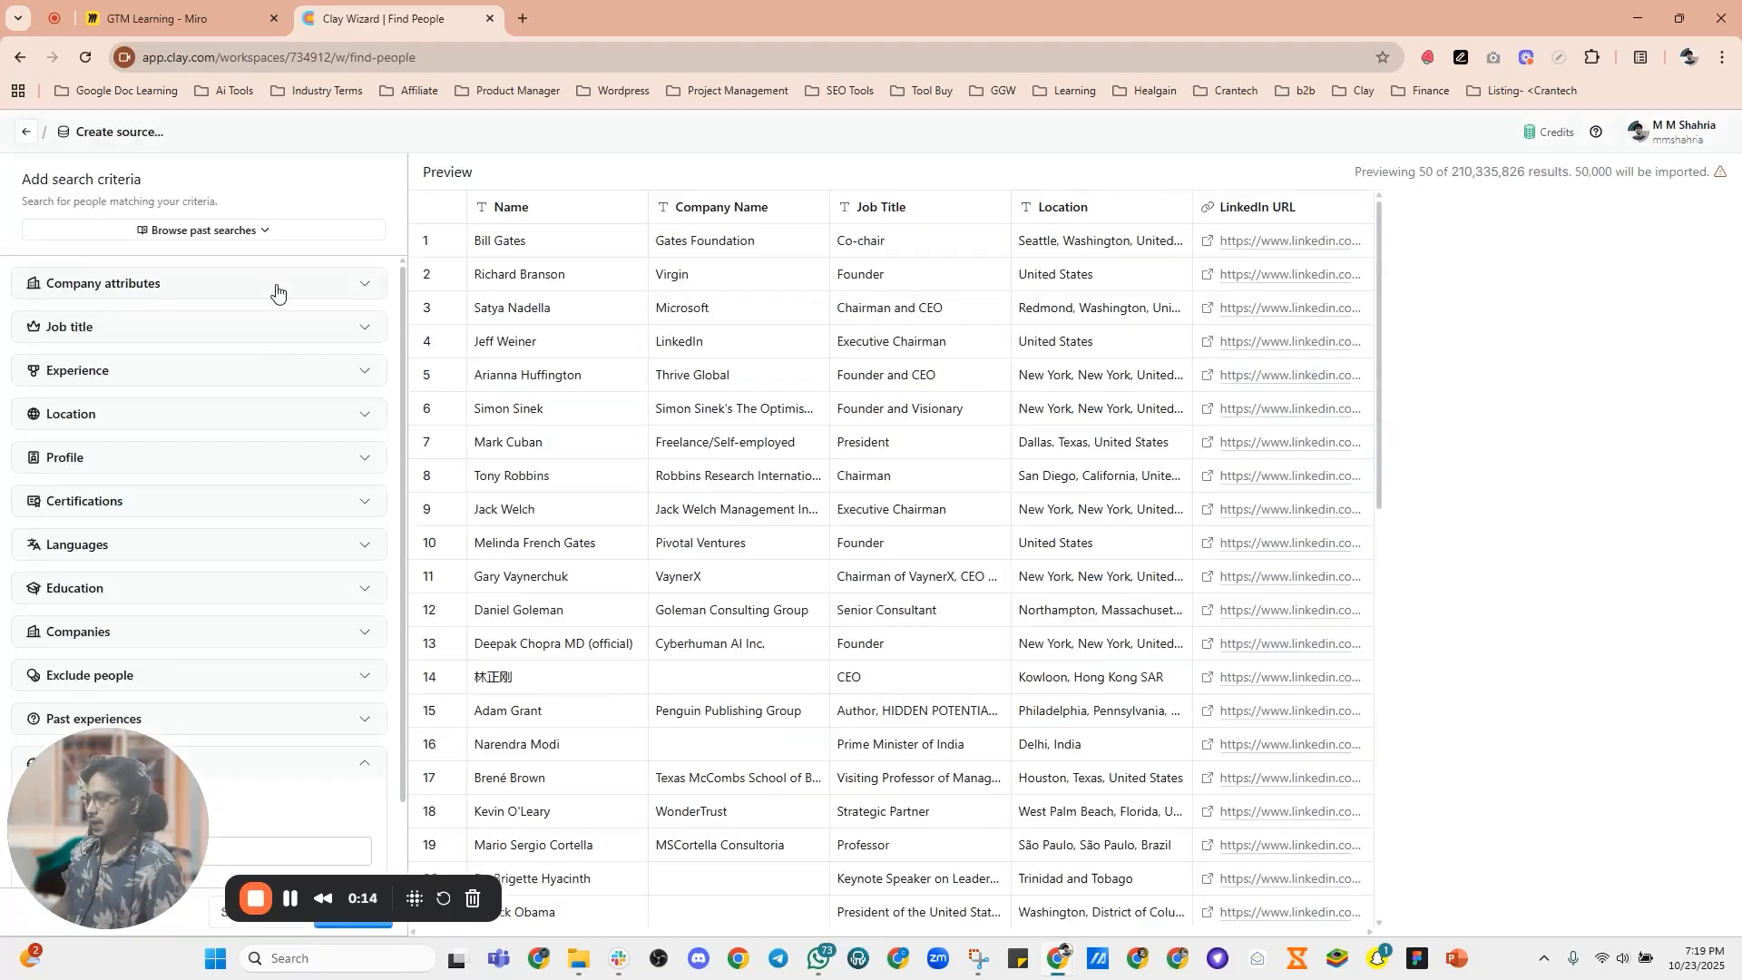
pyautogui.click(221, 285)
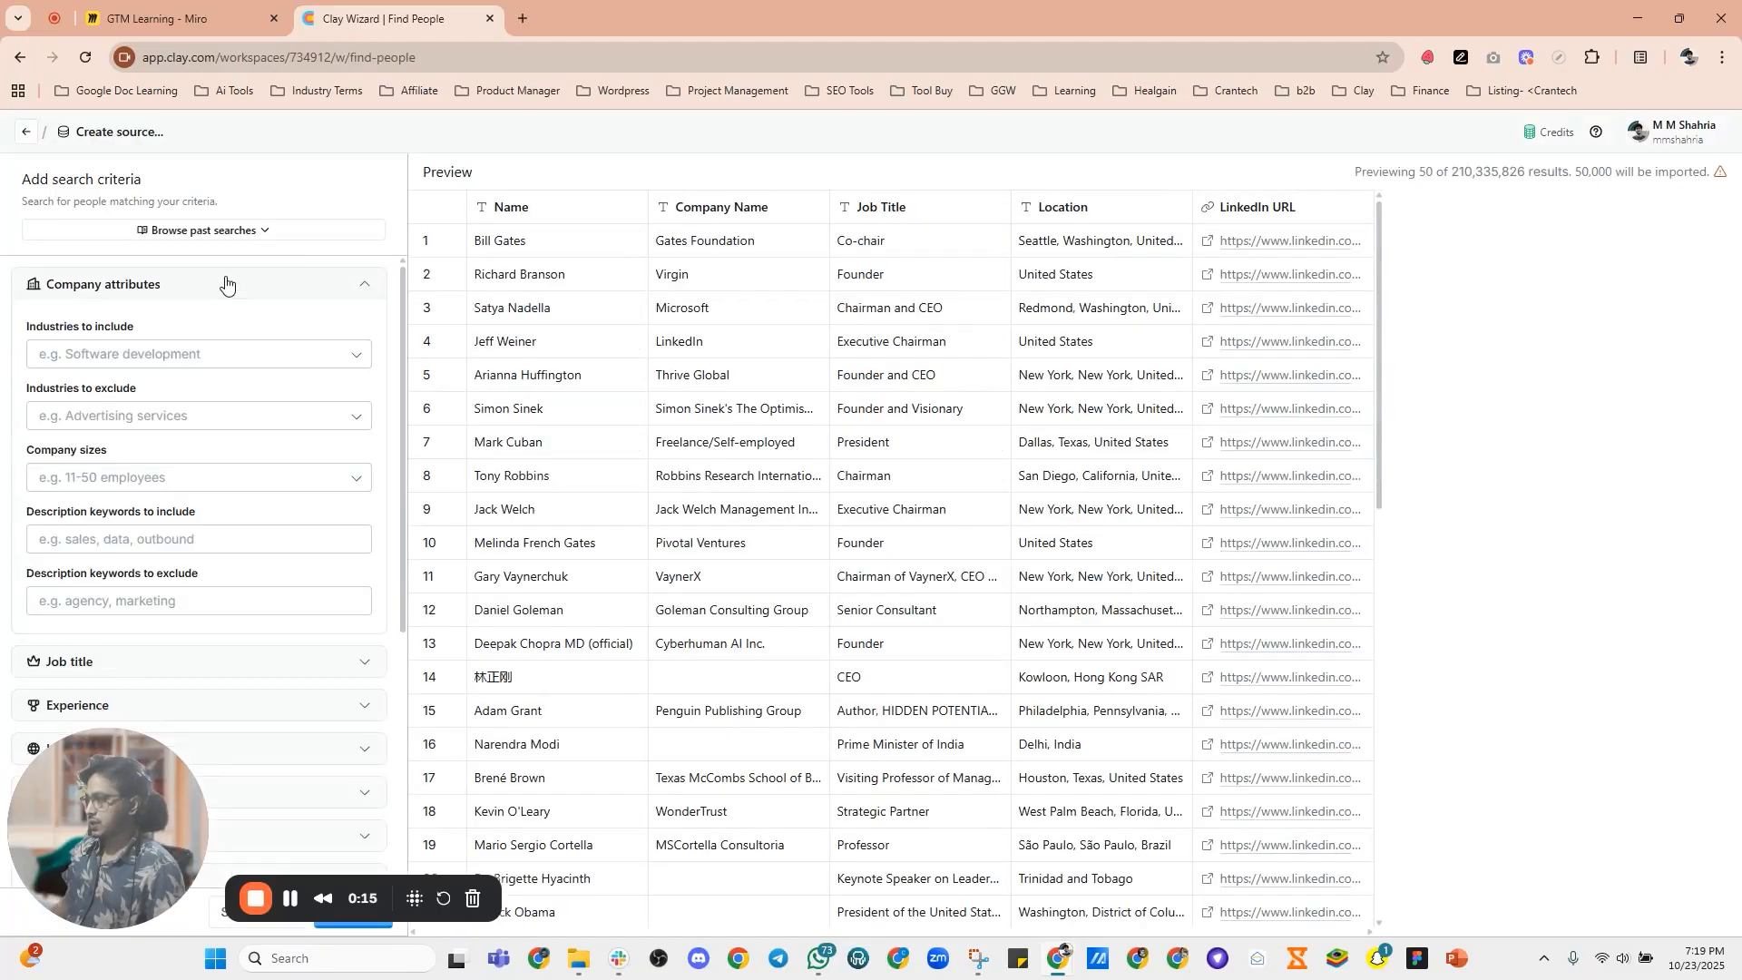
pyautogui.click(152, 348)
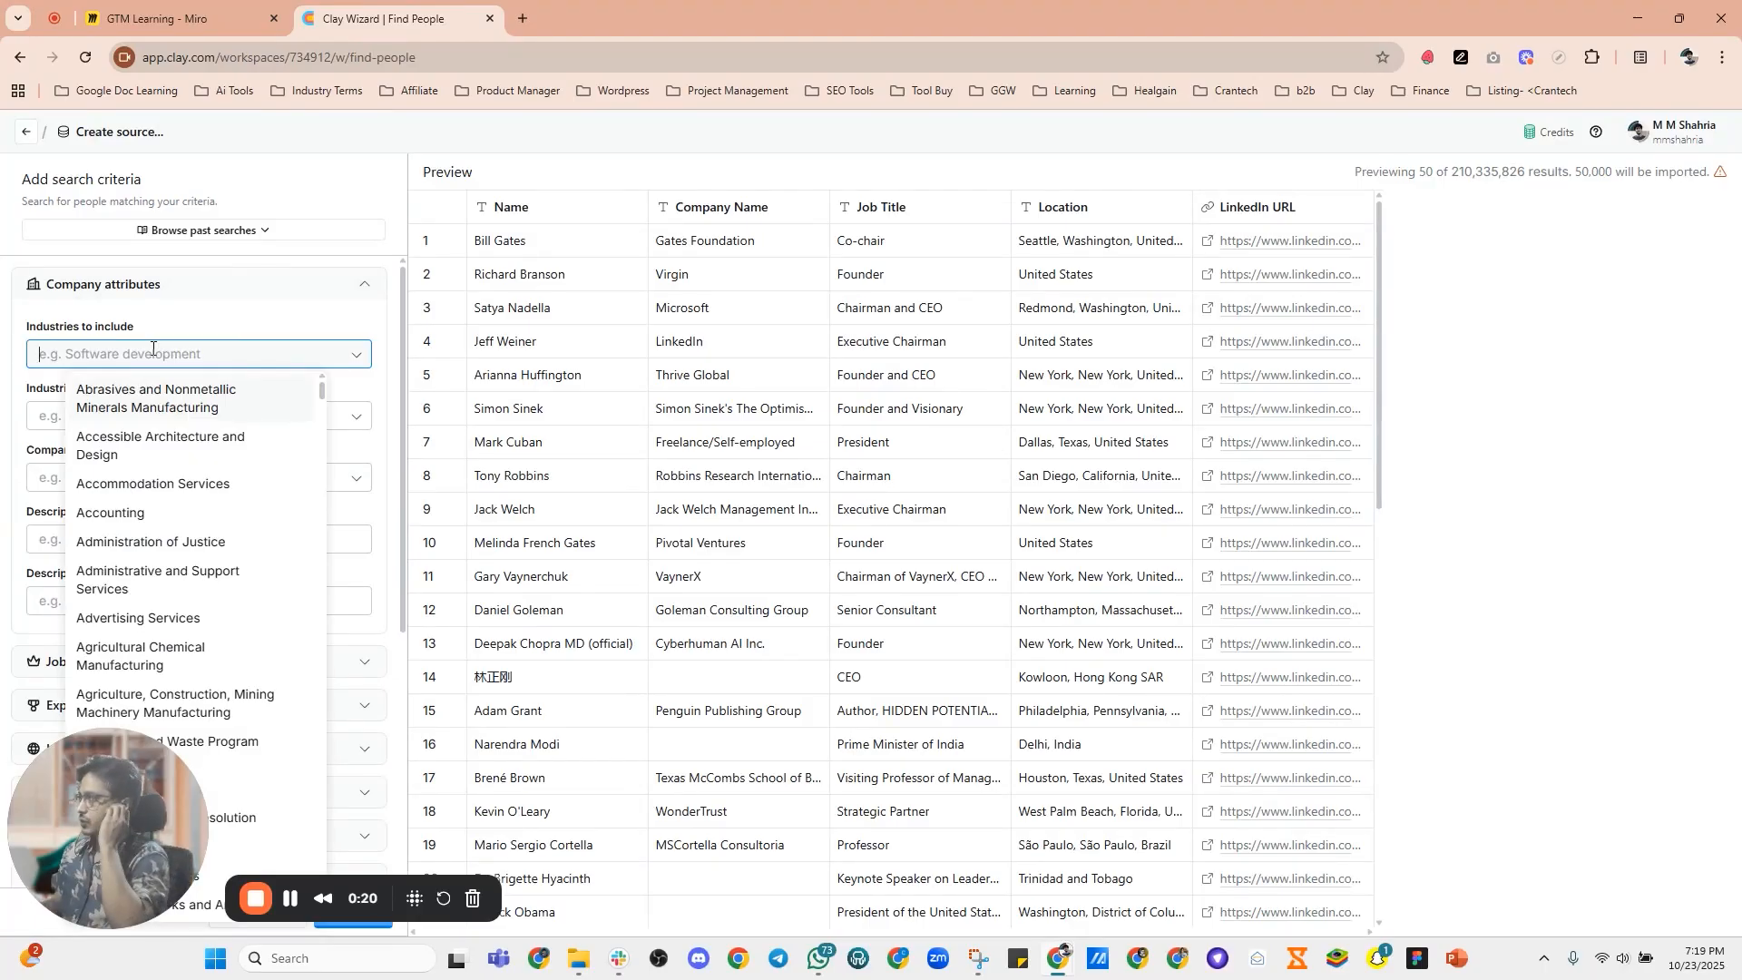
pyautogui.write('s')
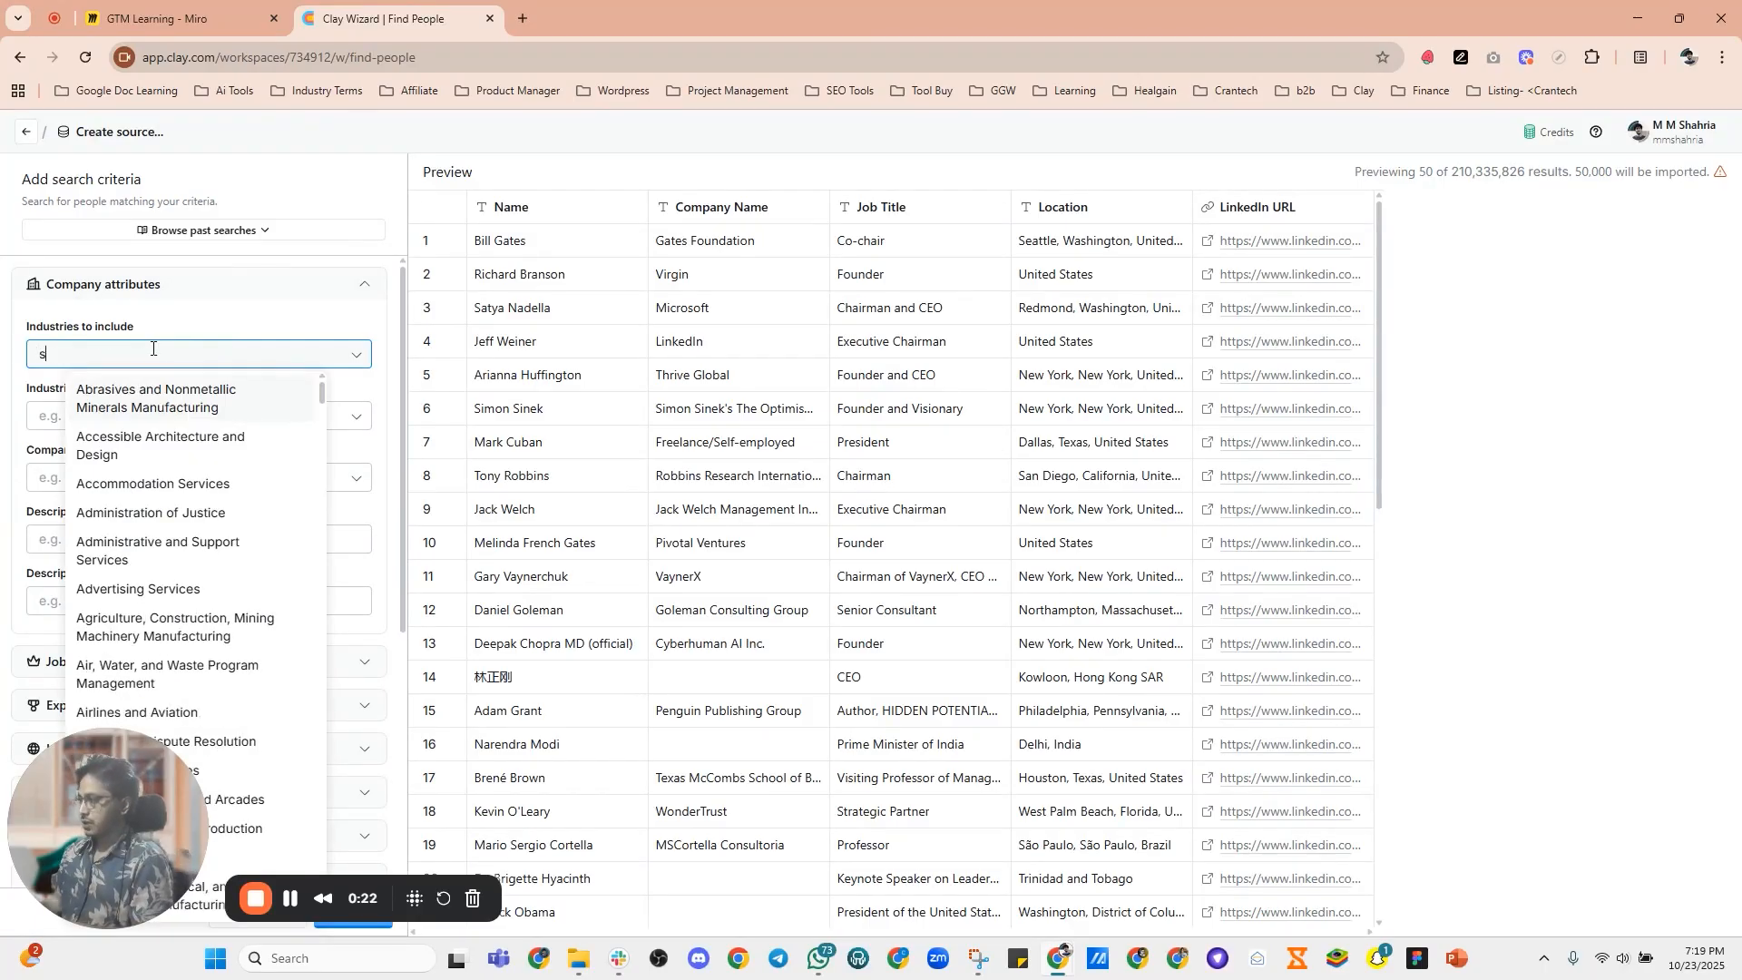
pyautogui.write('of')
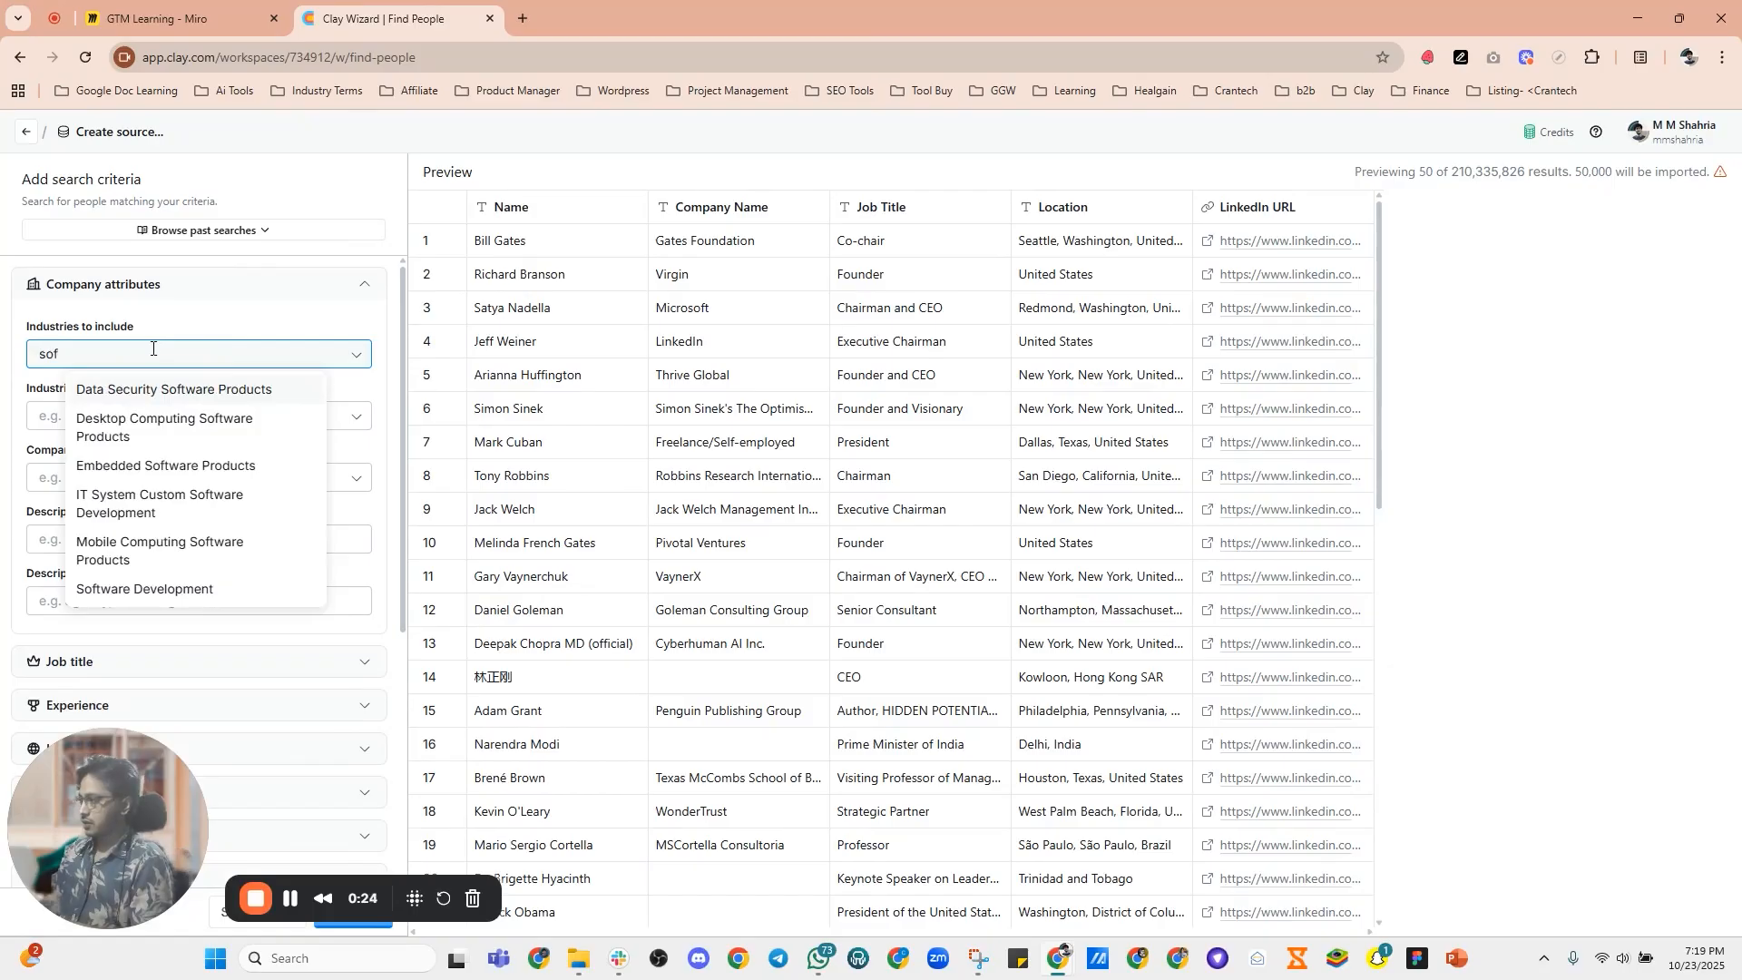
pyautogui.write('tware')
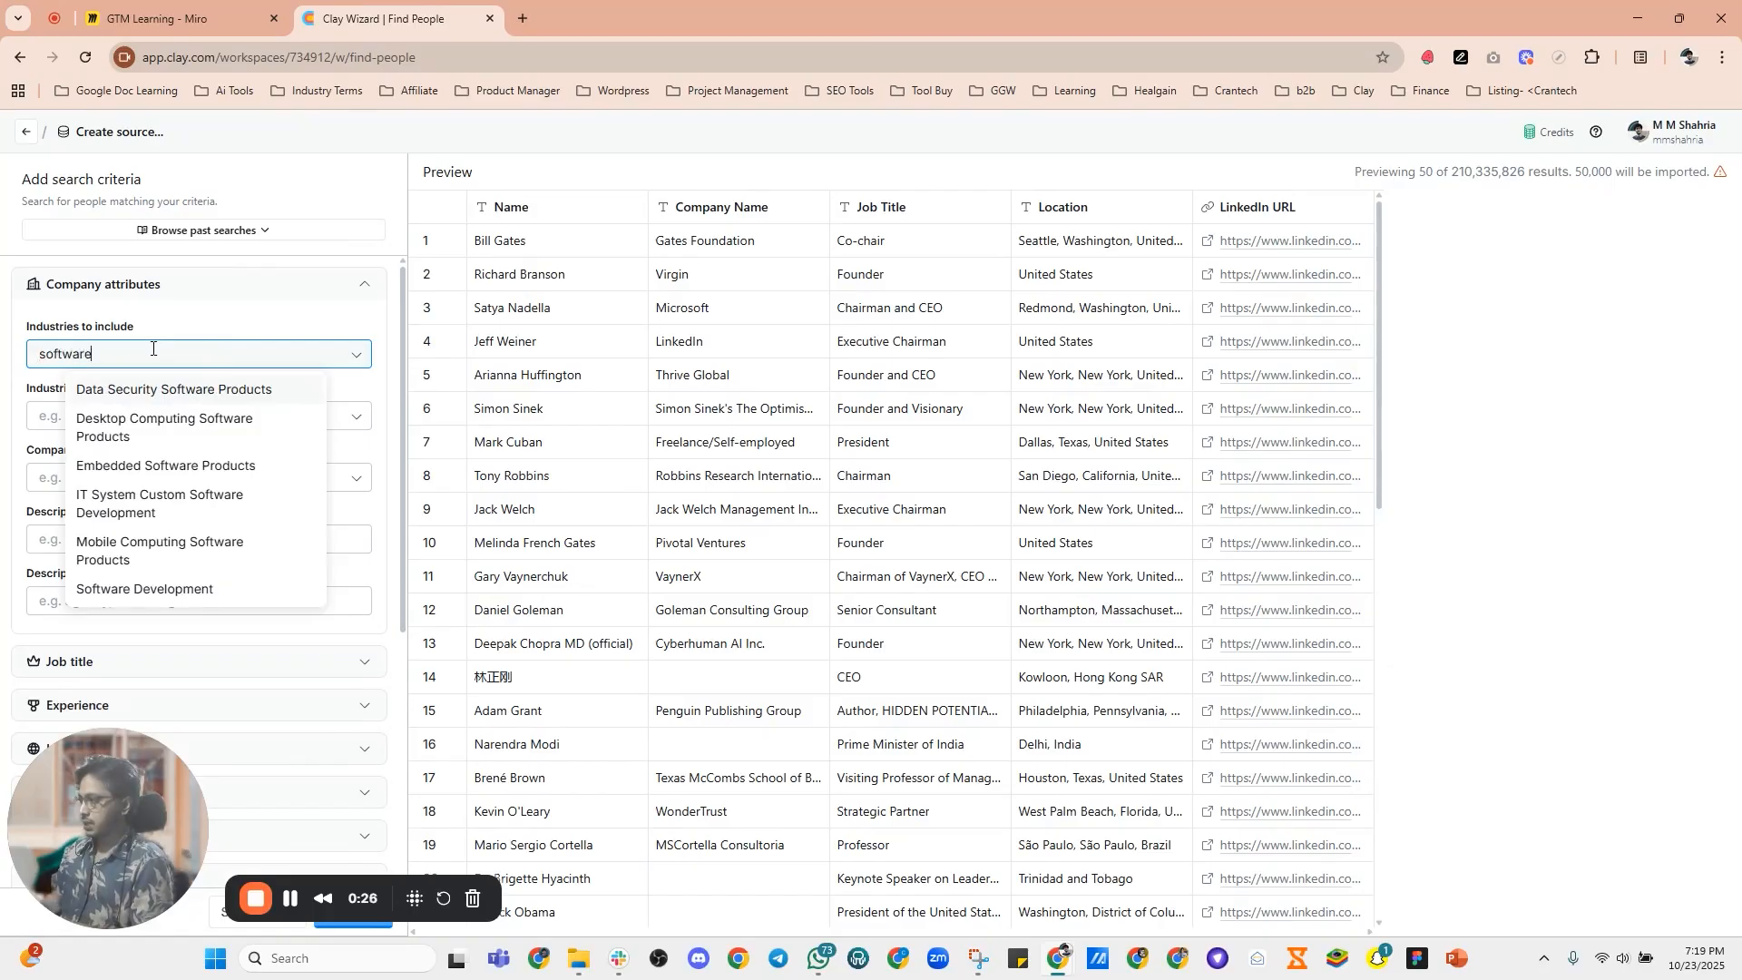
pyautogui.write(' de')
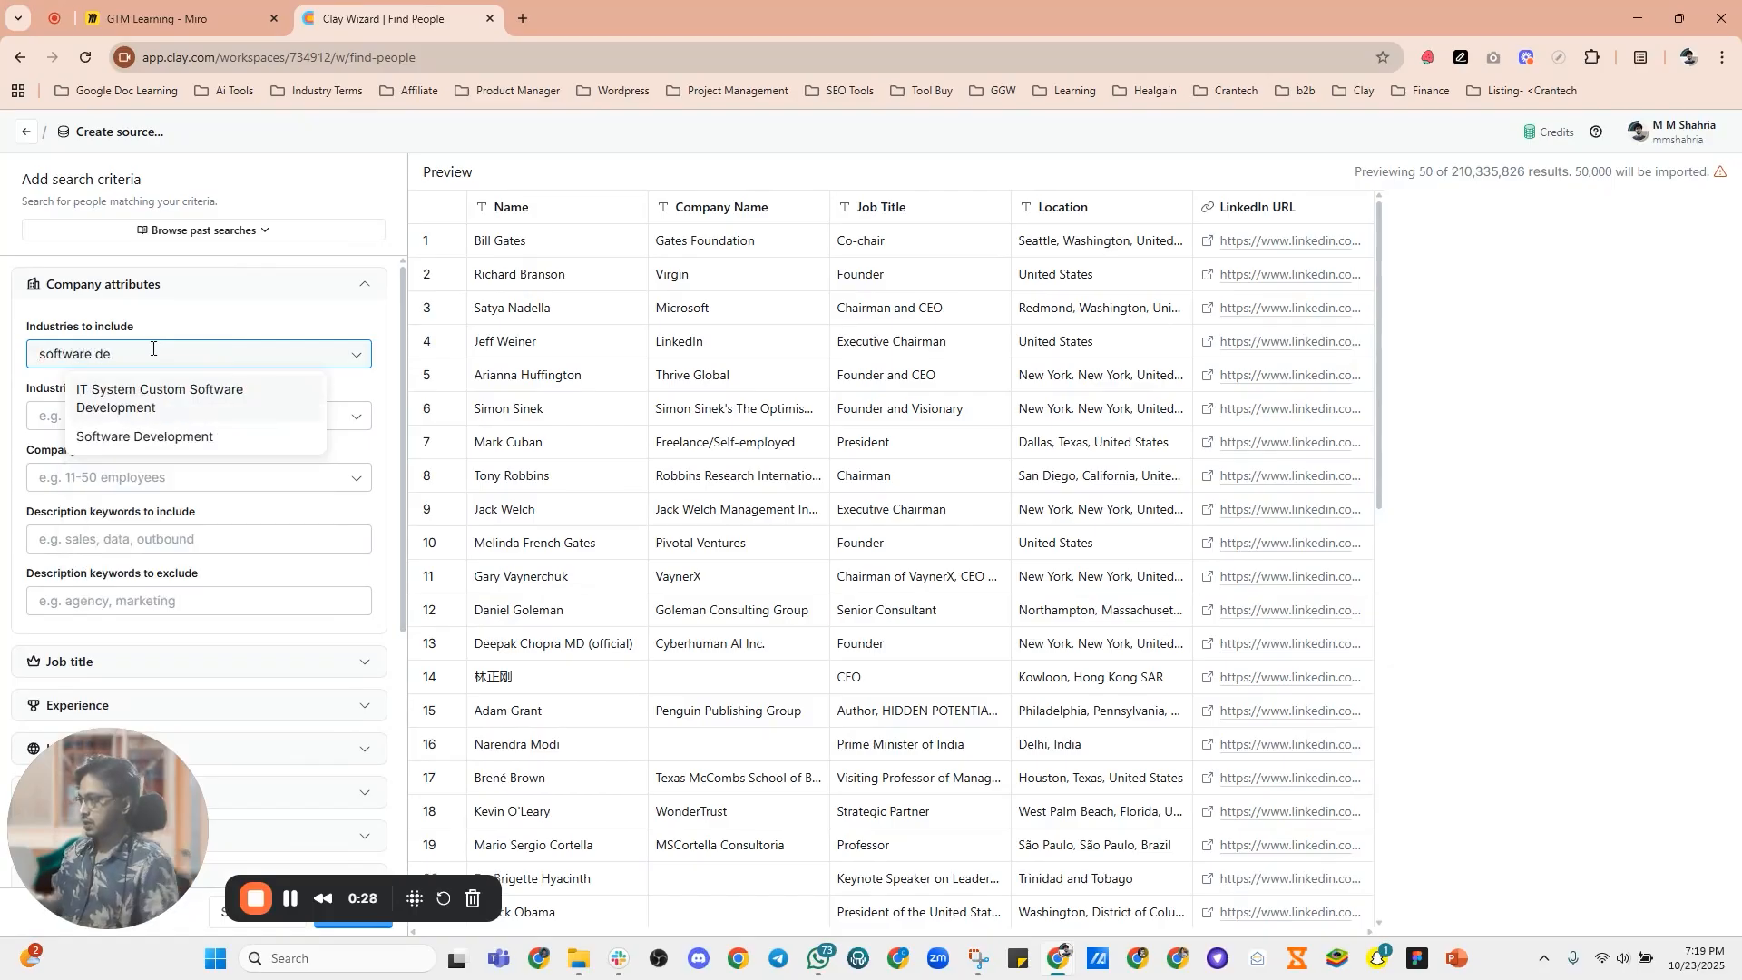
pyautogui.click(196, 435)
pyautogui.click(1, 416)
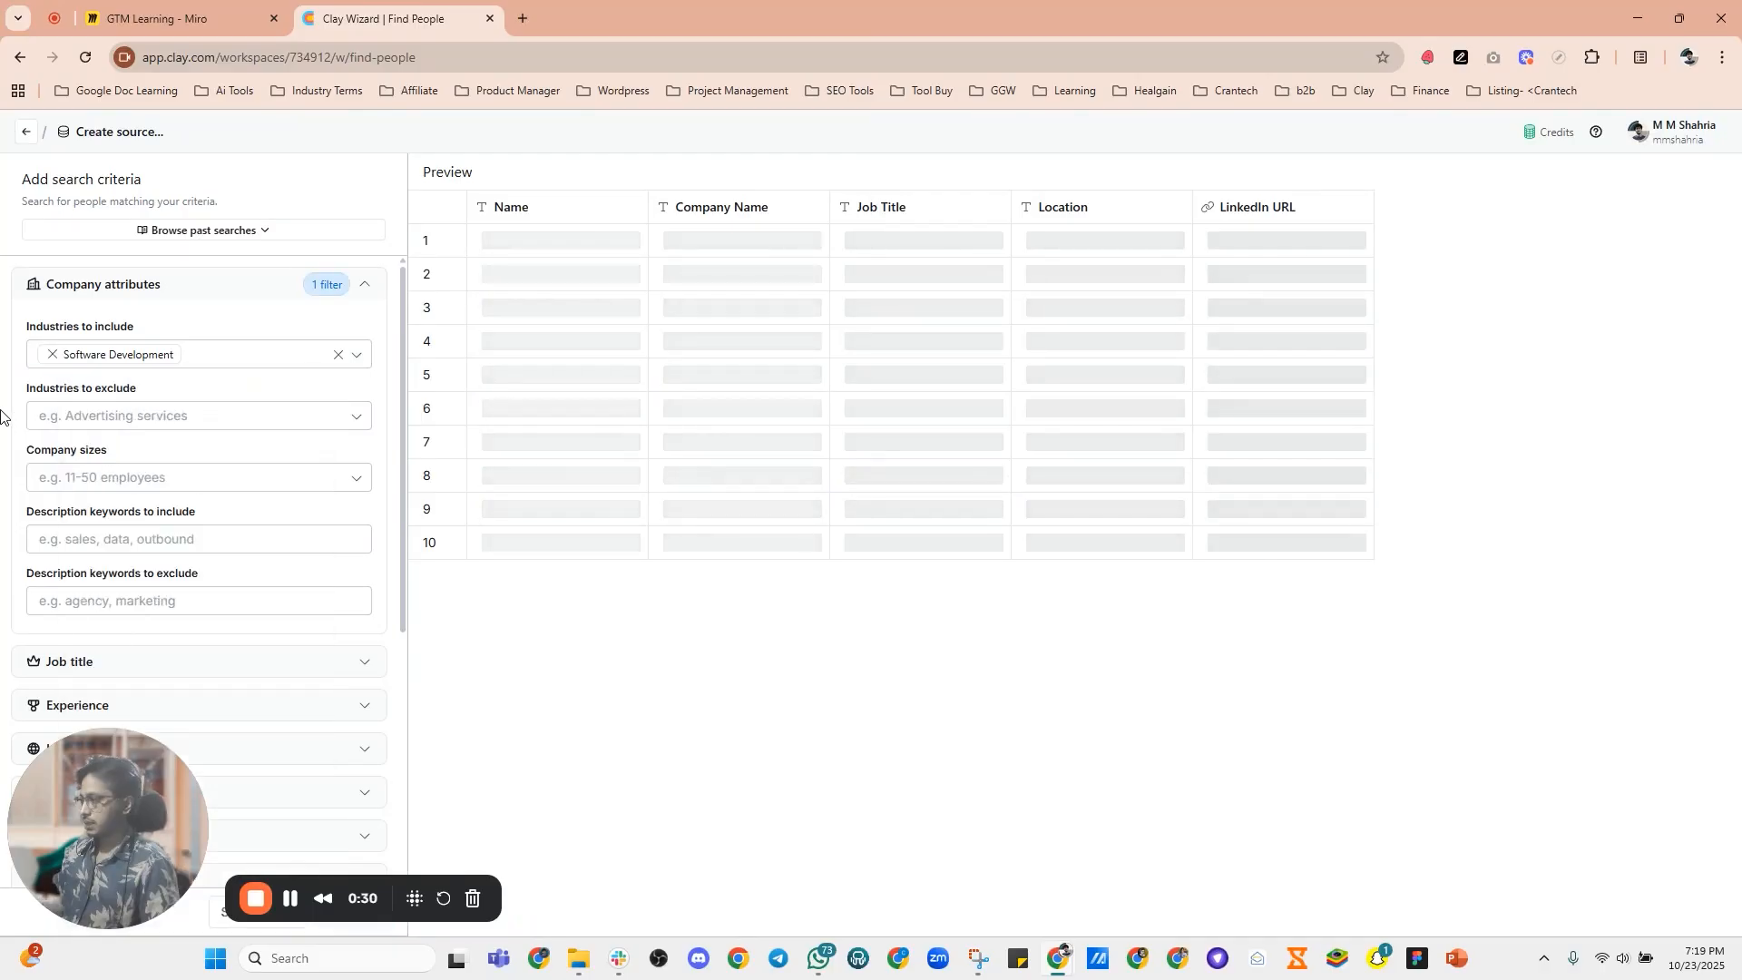
# Step: Filter the company sizes to Self-employed and 2-10 employees
pyautogui.click(114, 477)
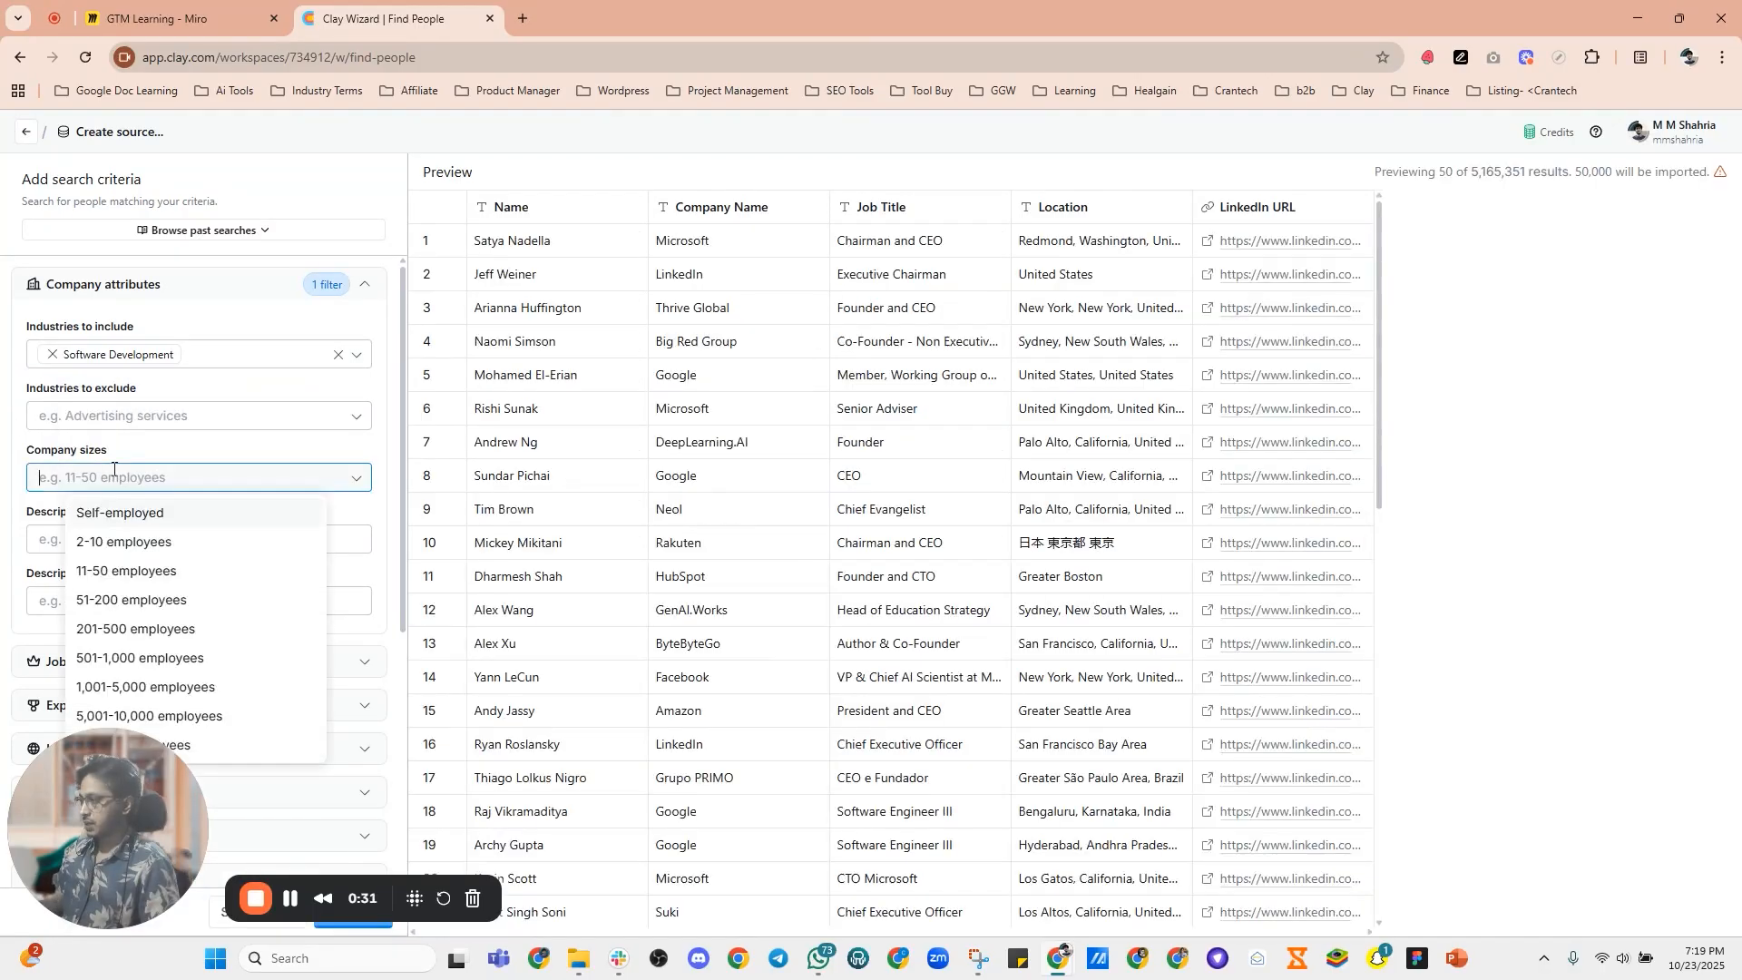
pyautogui.click(128, 515)
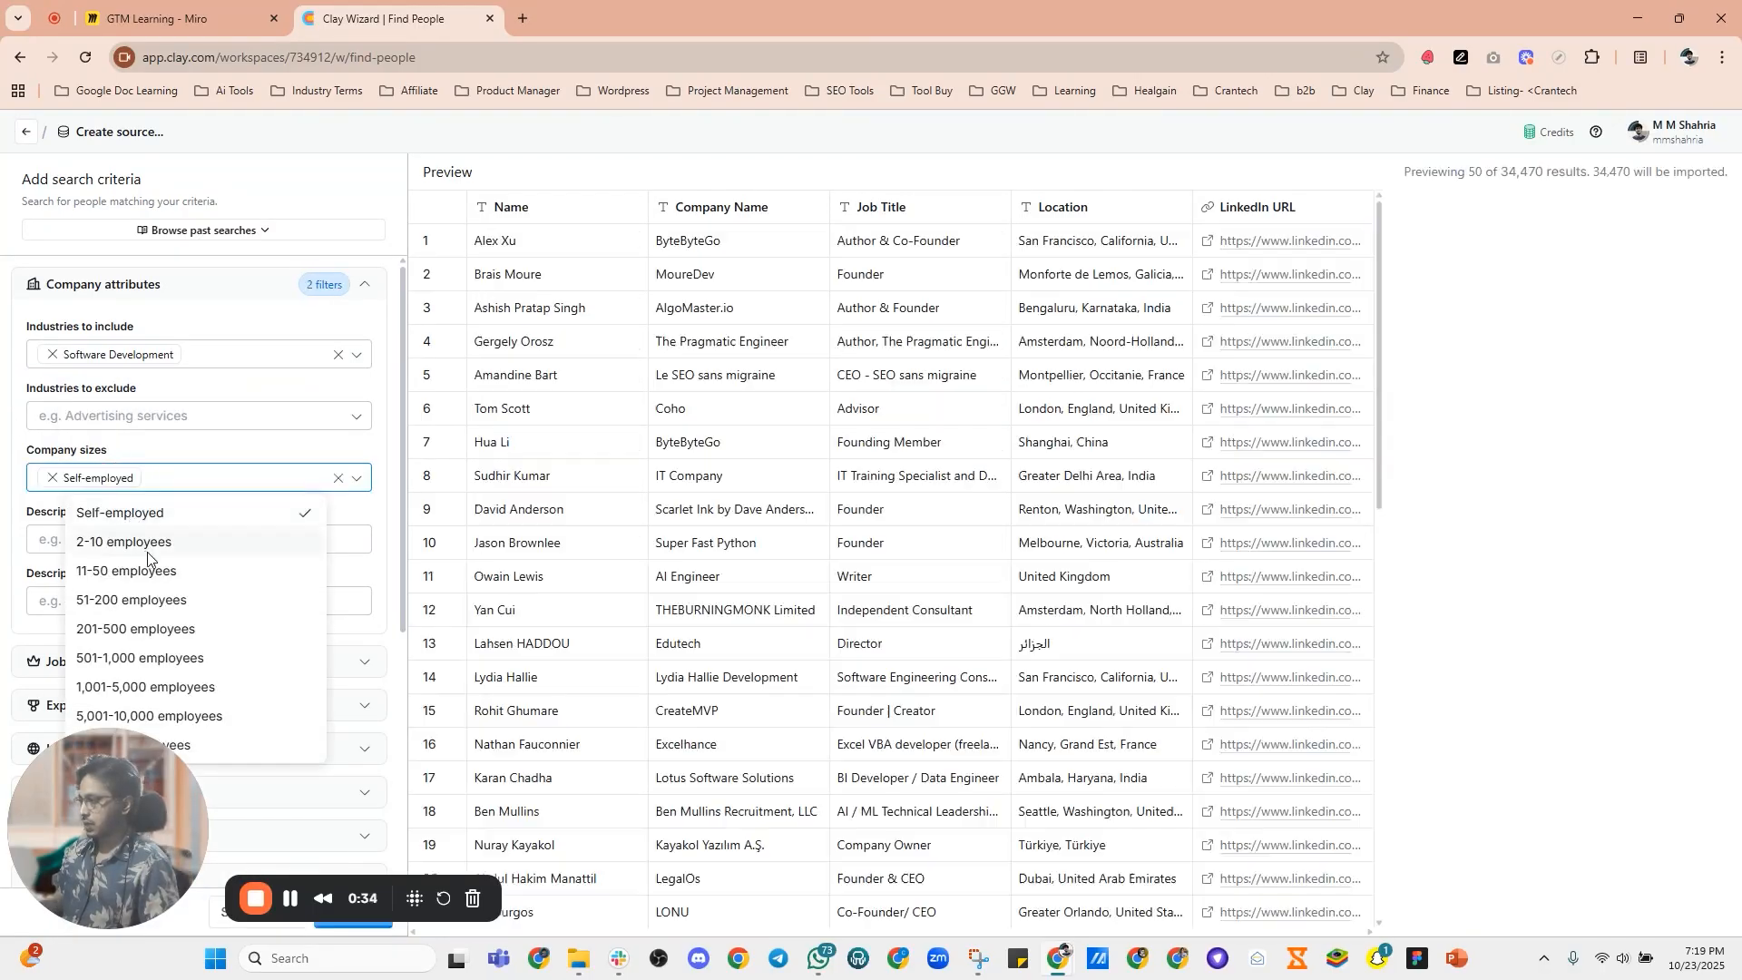
pyautogui.click(147, 544)
pyautogui.click(2, 336)
# Step: Set the job title seniority filter to C-suite and Owner
pyautogui.scroll(-3, 136, 453)
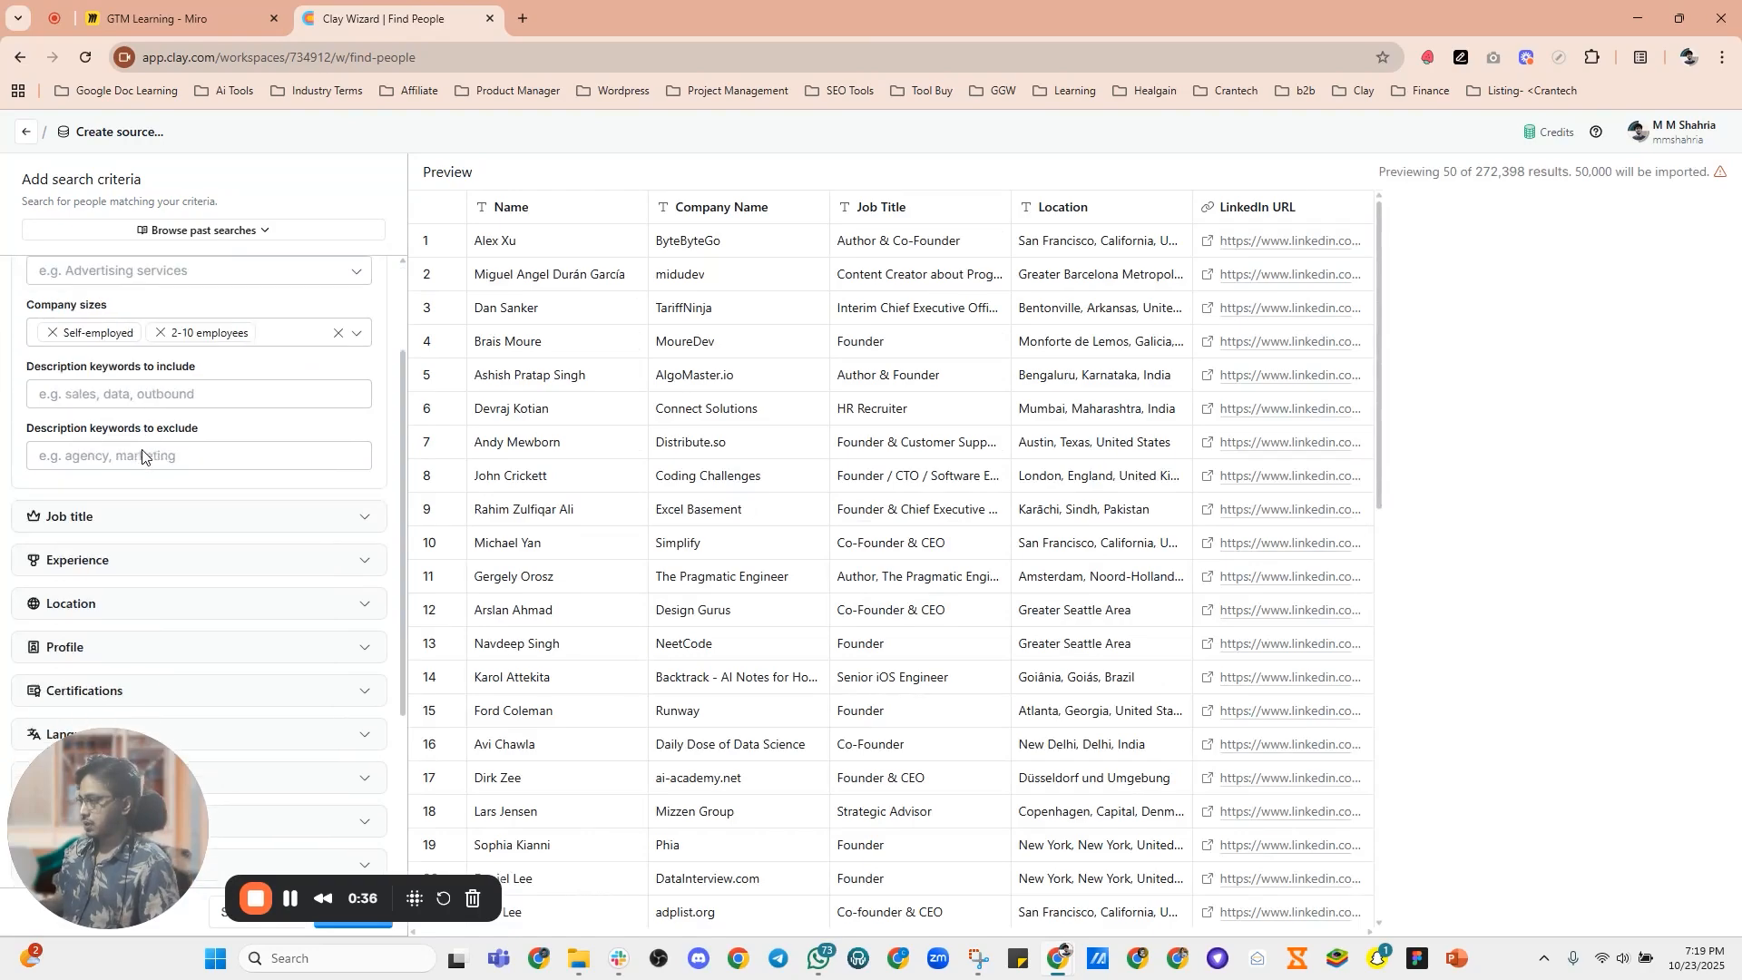
pyautogui.click(124, 393)
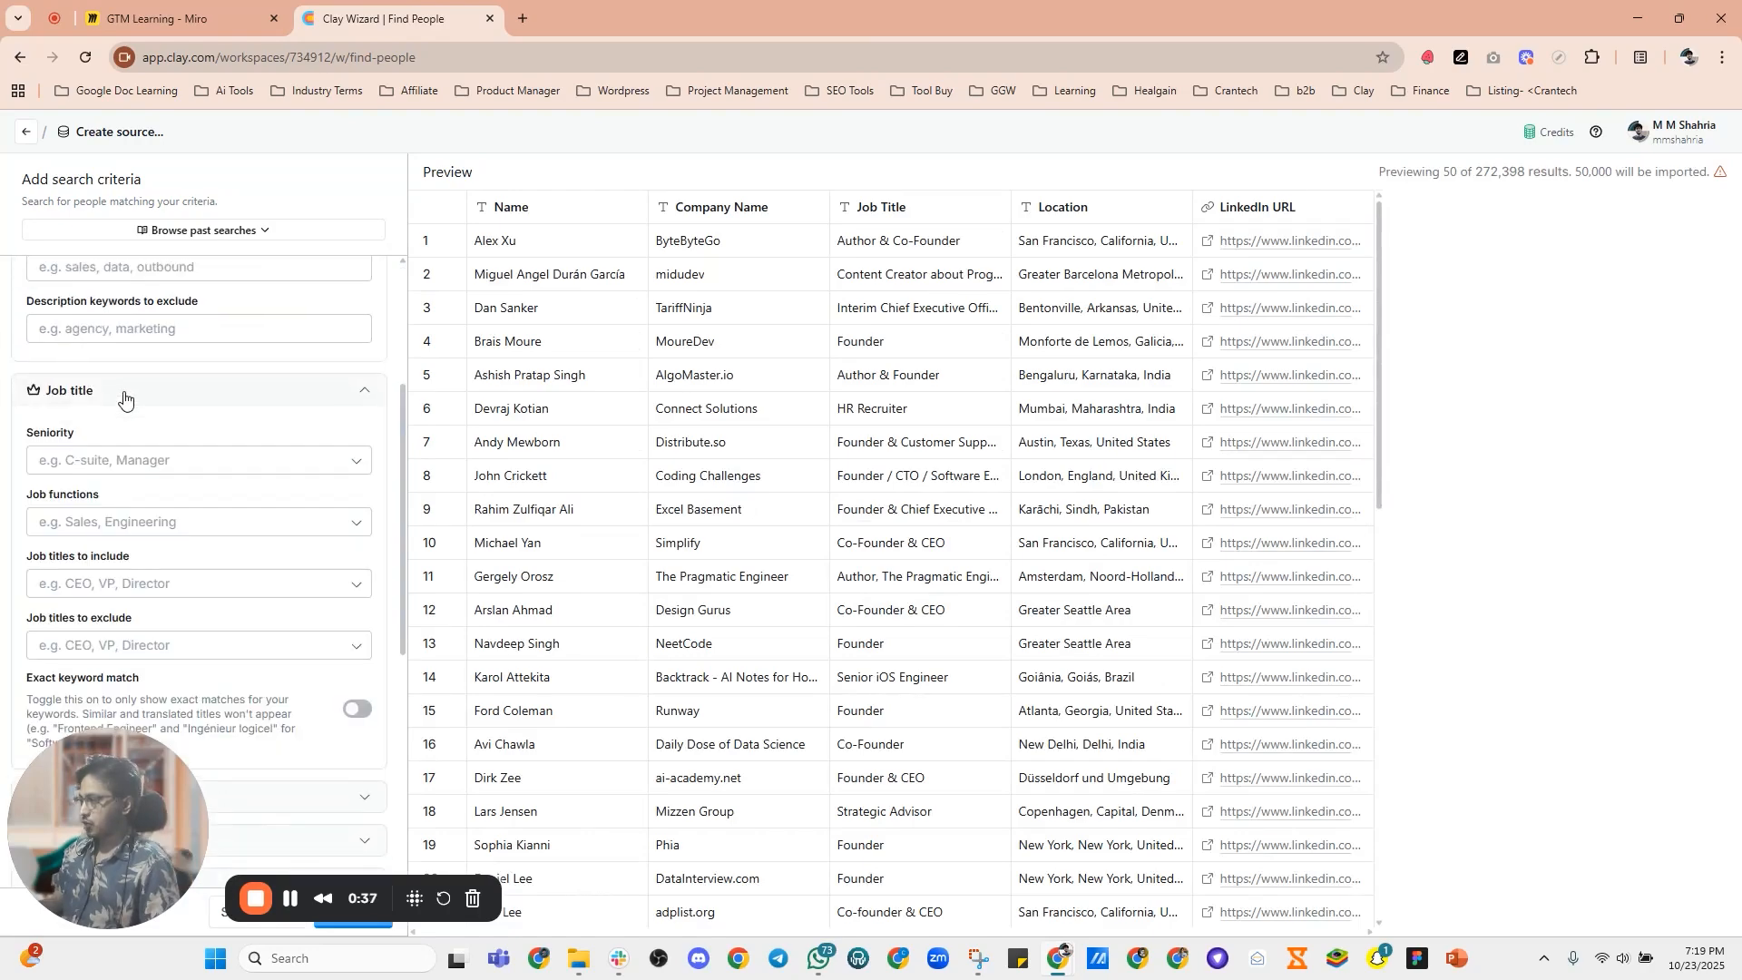
pyautogui.click(102, 460)
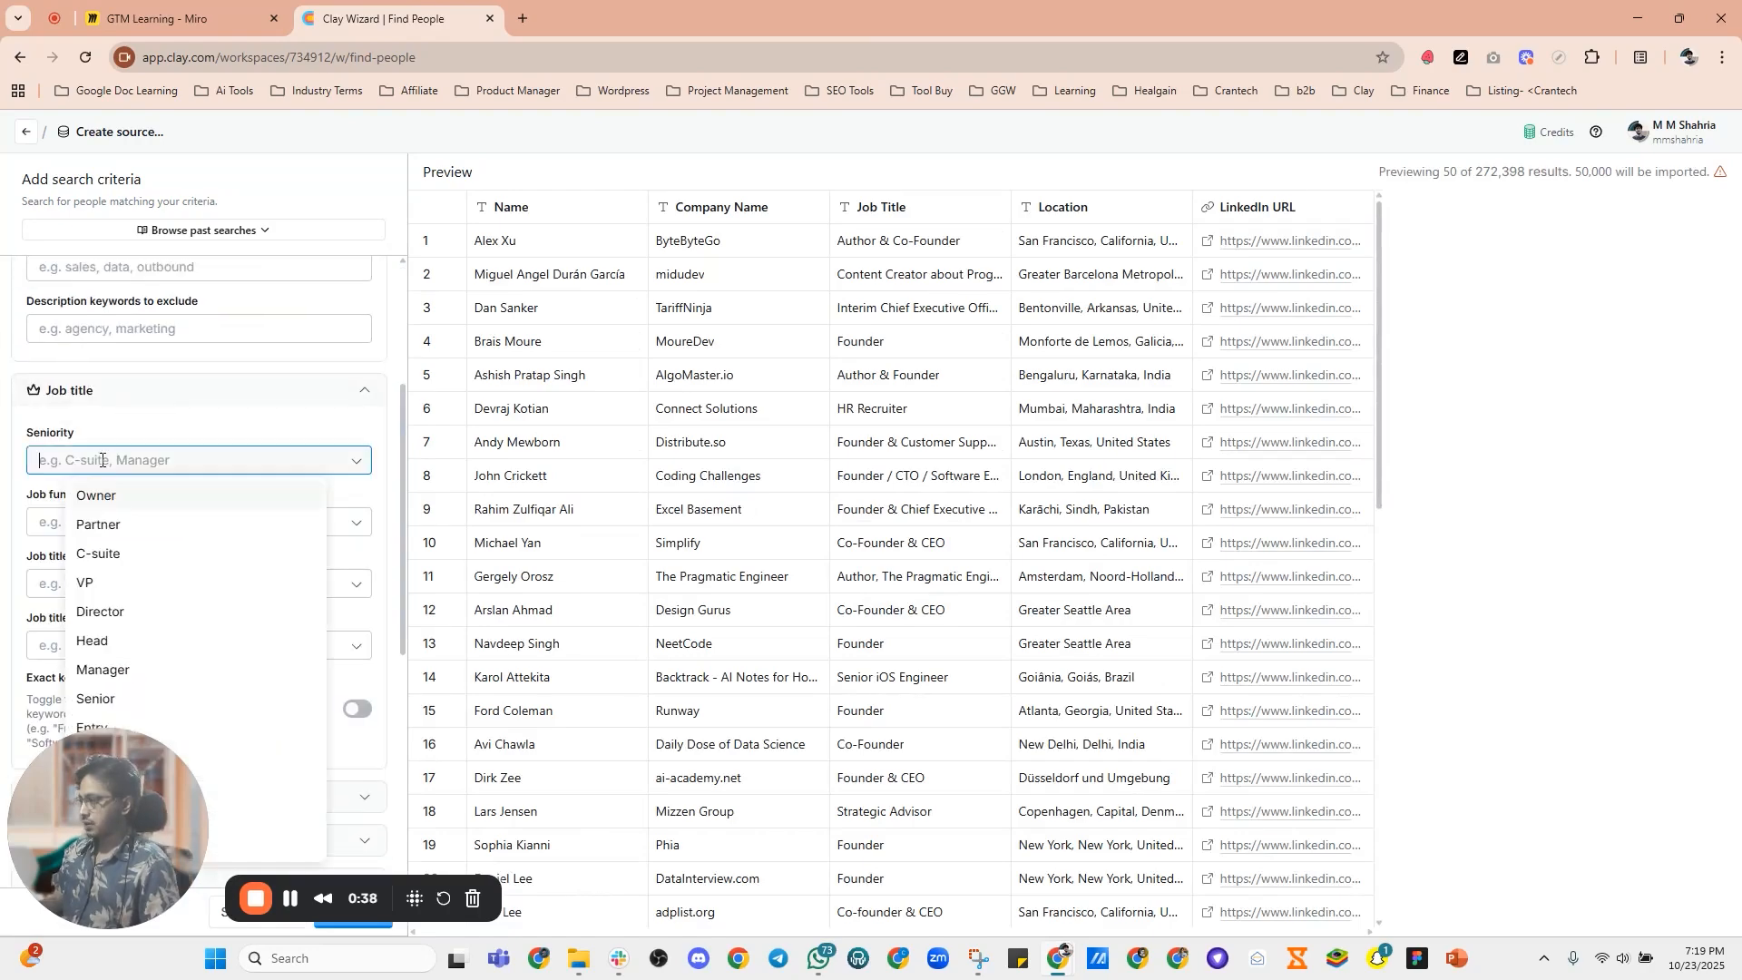
pyautogui.click(124, 553)
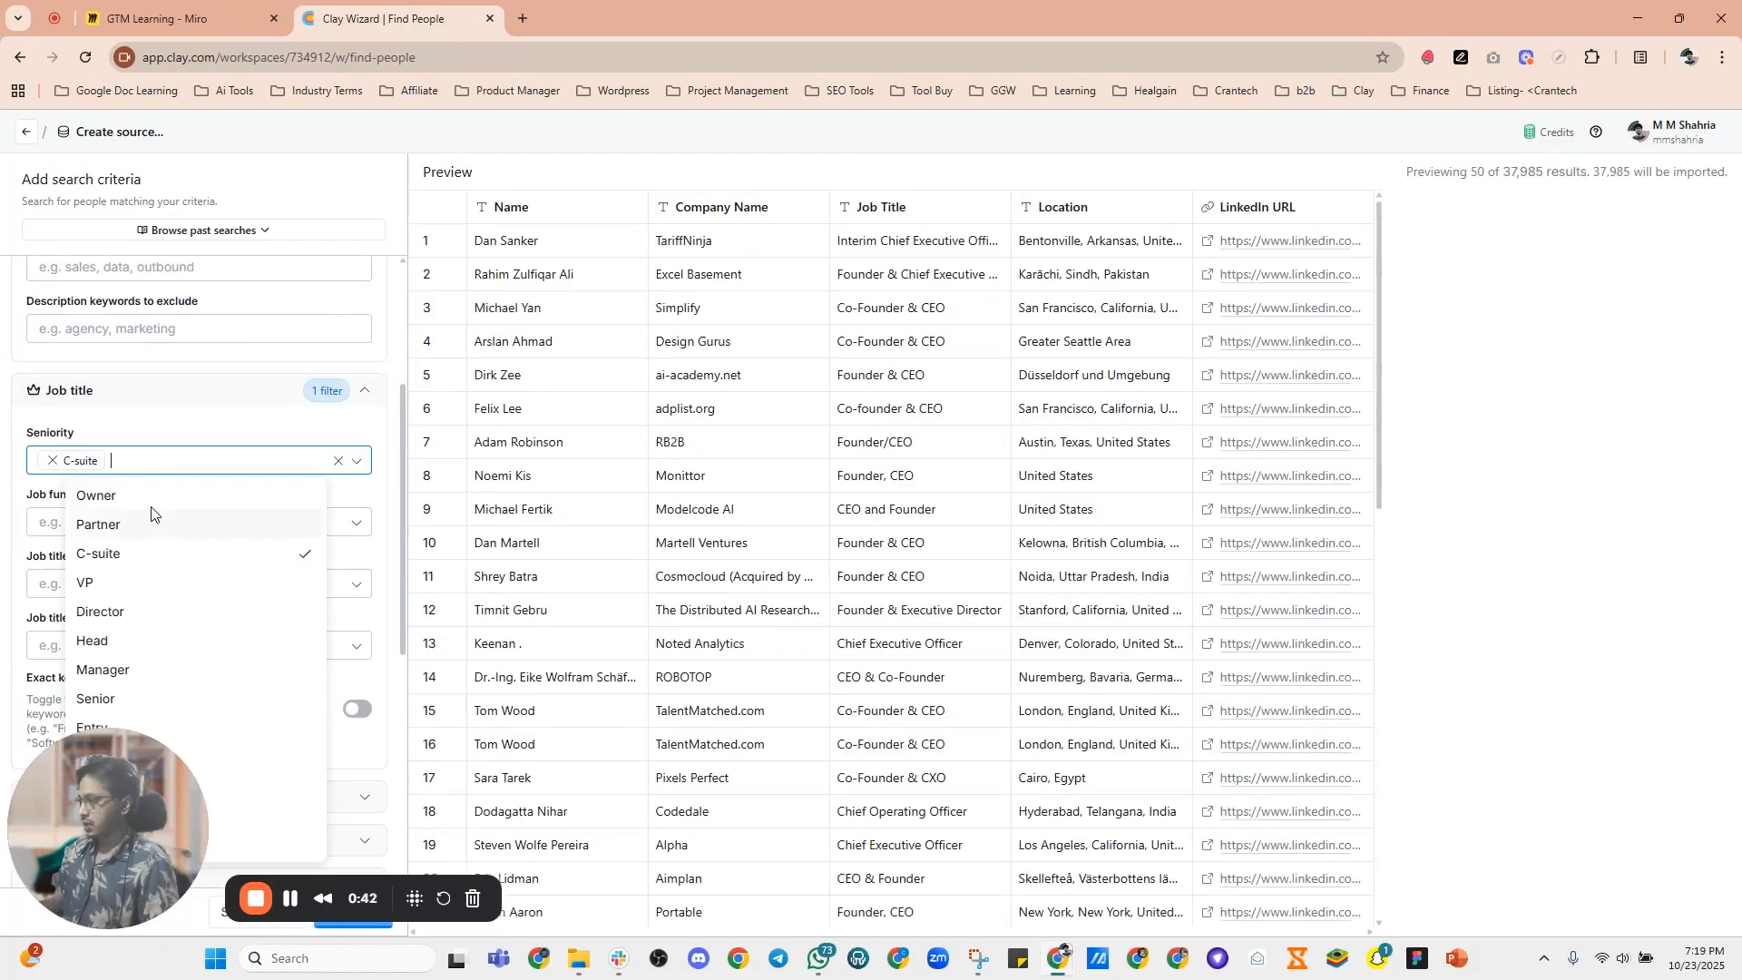
pyautogui.click(156, 497)
pyautogui.click(1, 460)
# Step: Add Chief Executive Officer to the job titles to include, finding it with "Ceo"
pyautogui.scroll(-2, 127, 417)
pyautogui.scroll(-1, 127, 415)
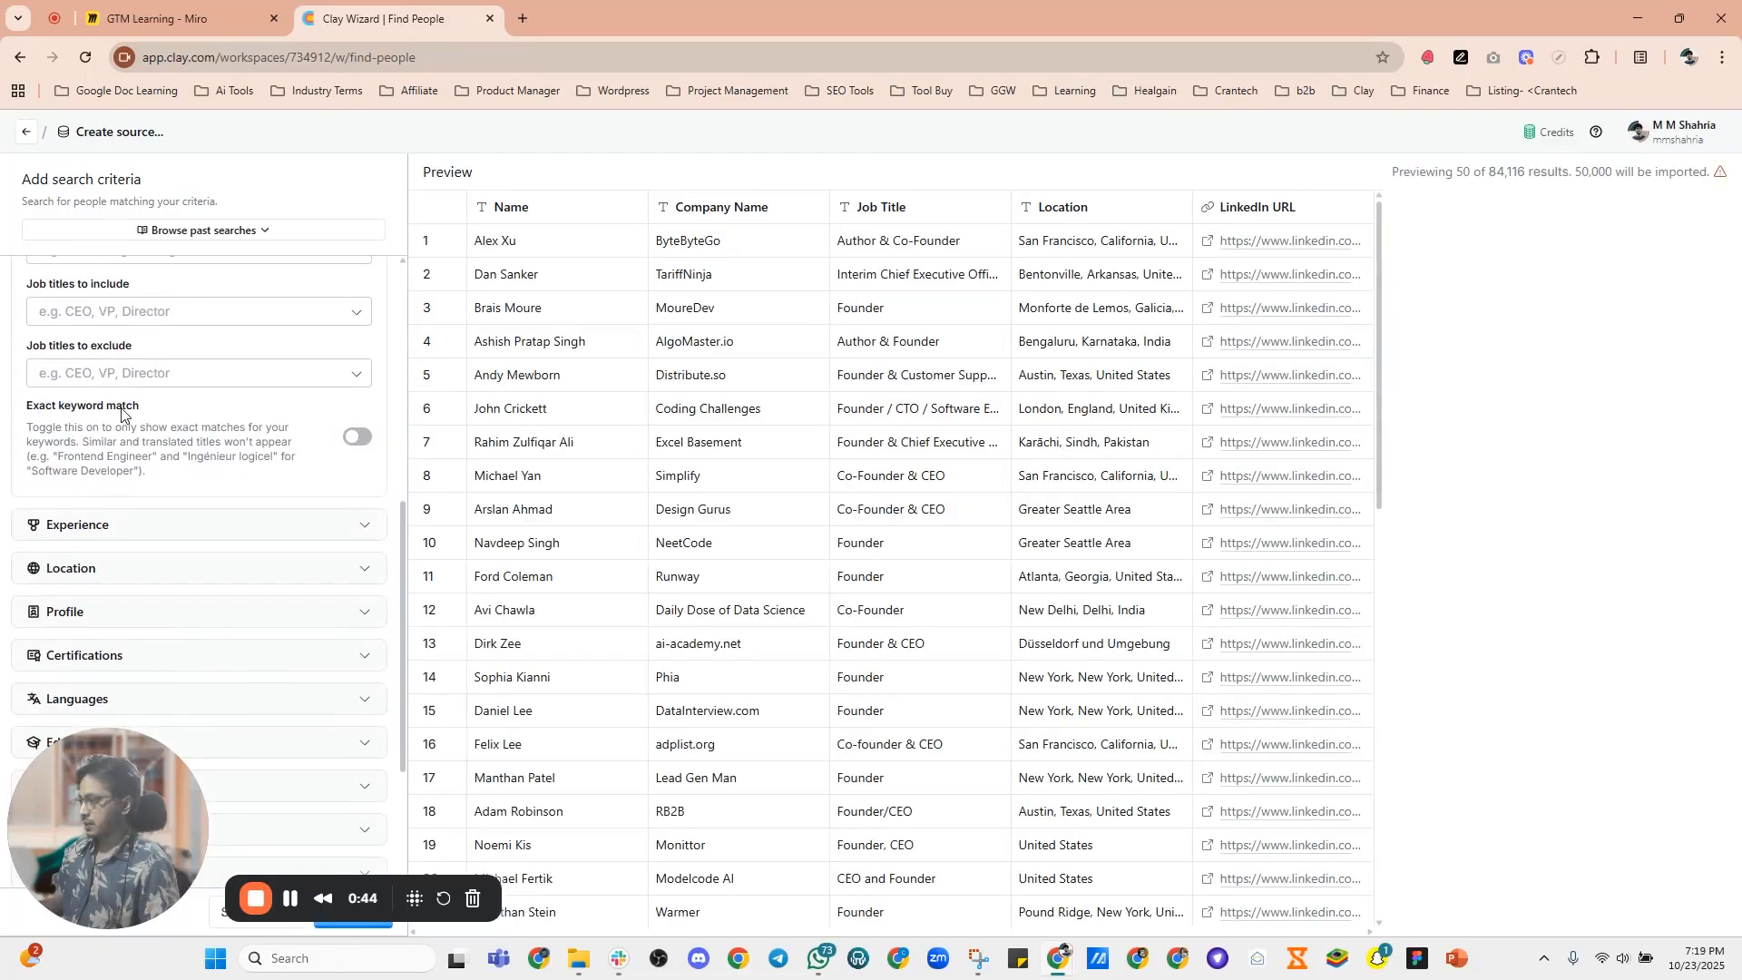
pyautogui.scroll(1, 129, 404)
pyautogui.click(132, 397)
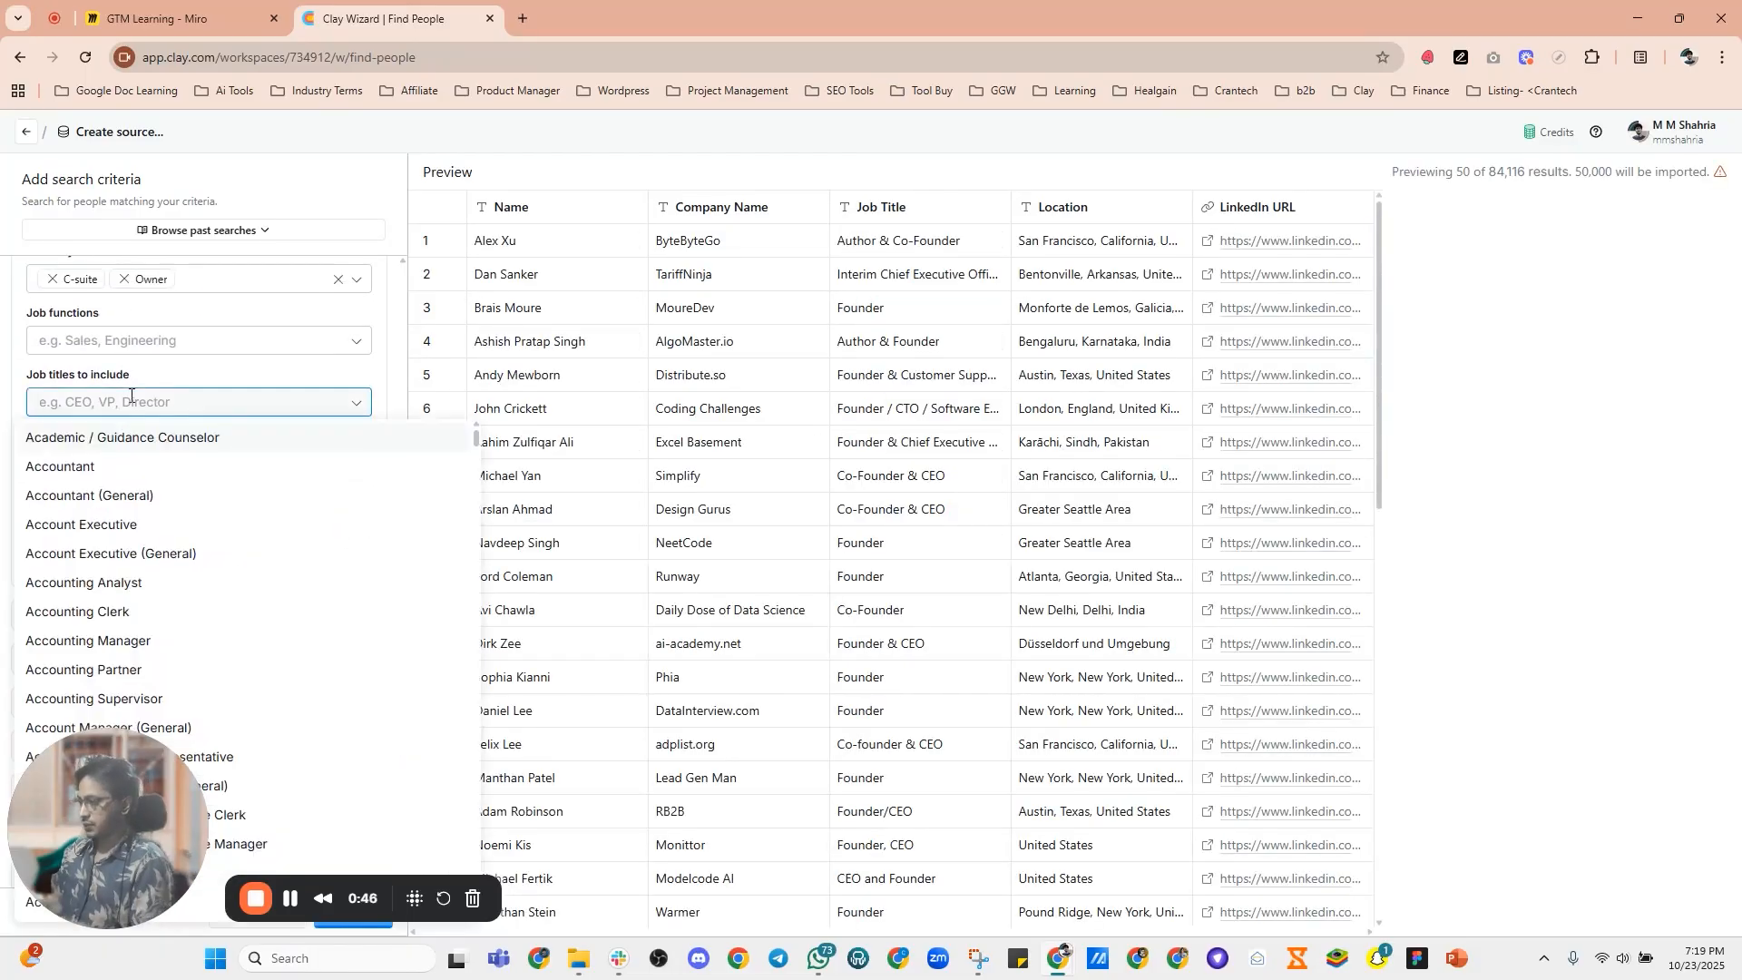
pyautogui.write('Ceo')
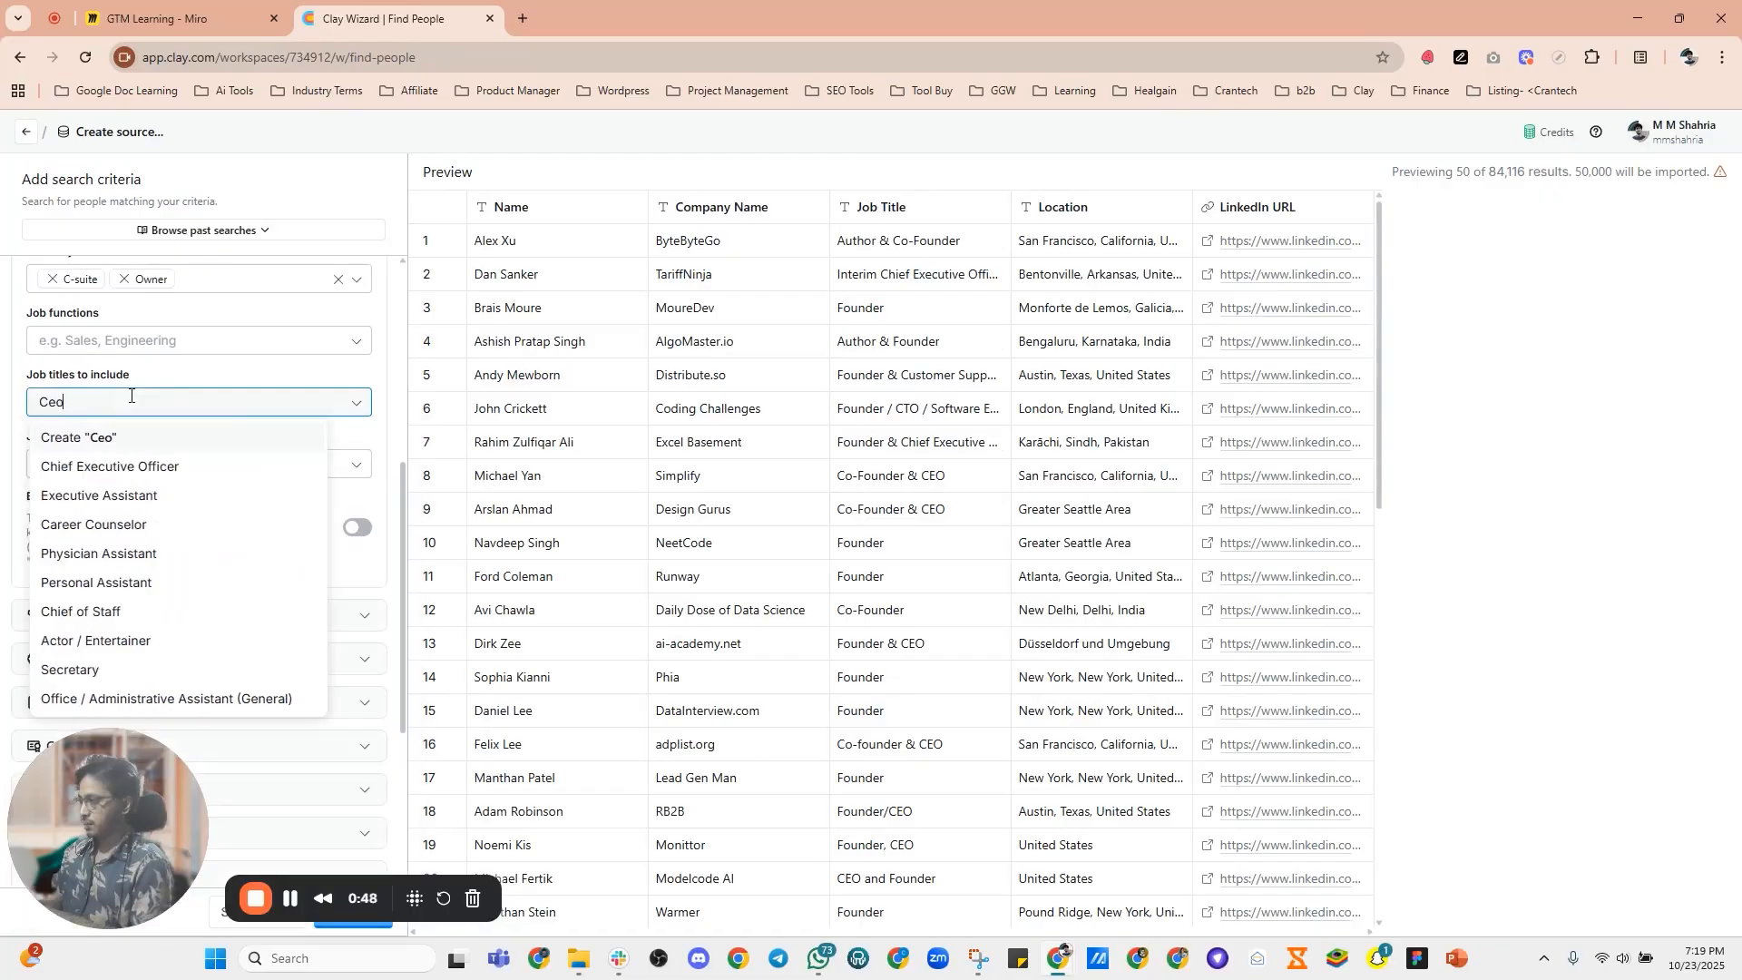
pyautogui.click(150, 466)
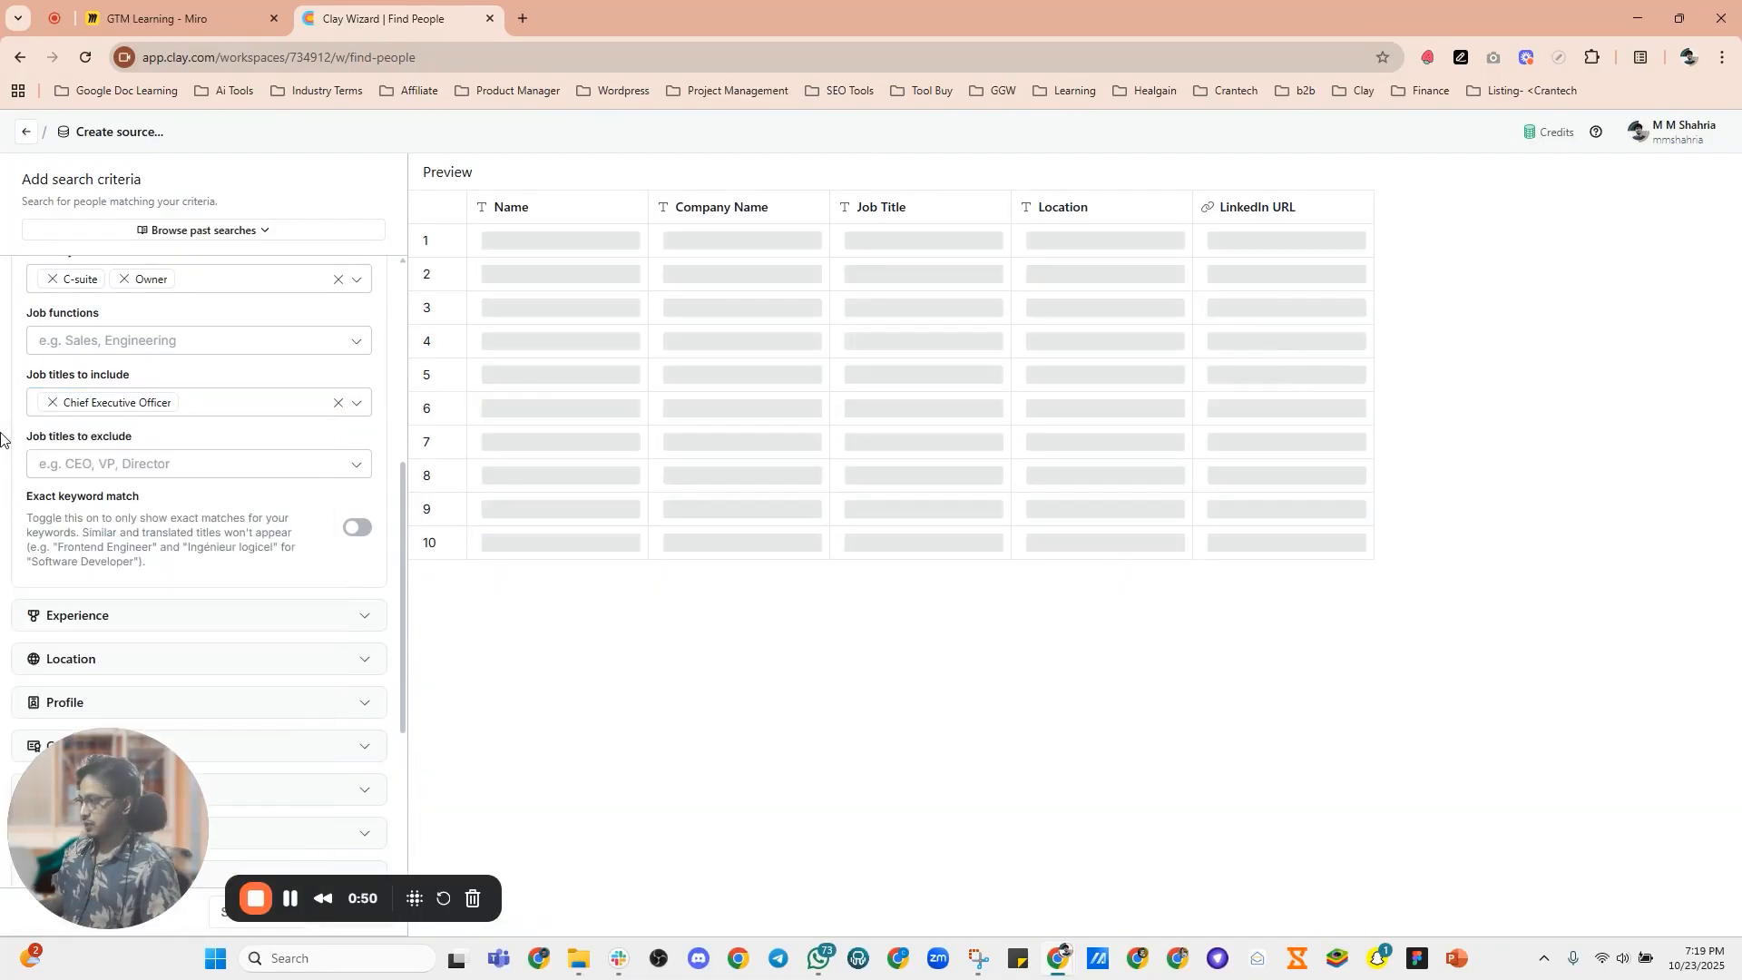
# Step: Add Canada to the countries to include in the location criteria
pyautogui.scroll(-4, 109, 382)
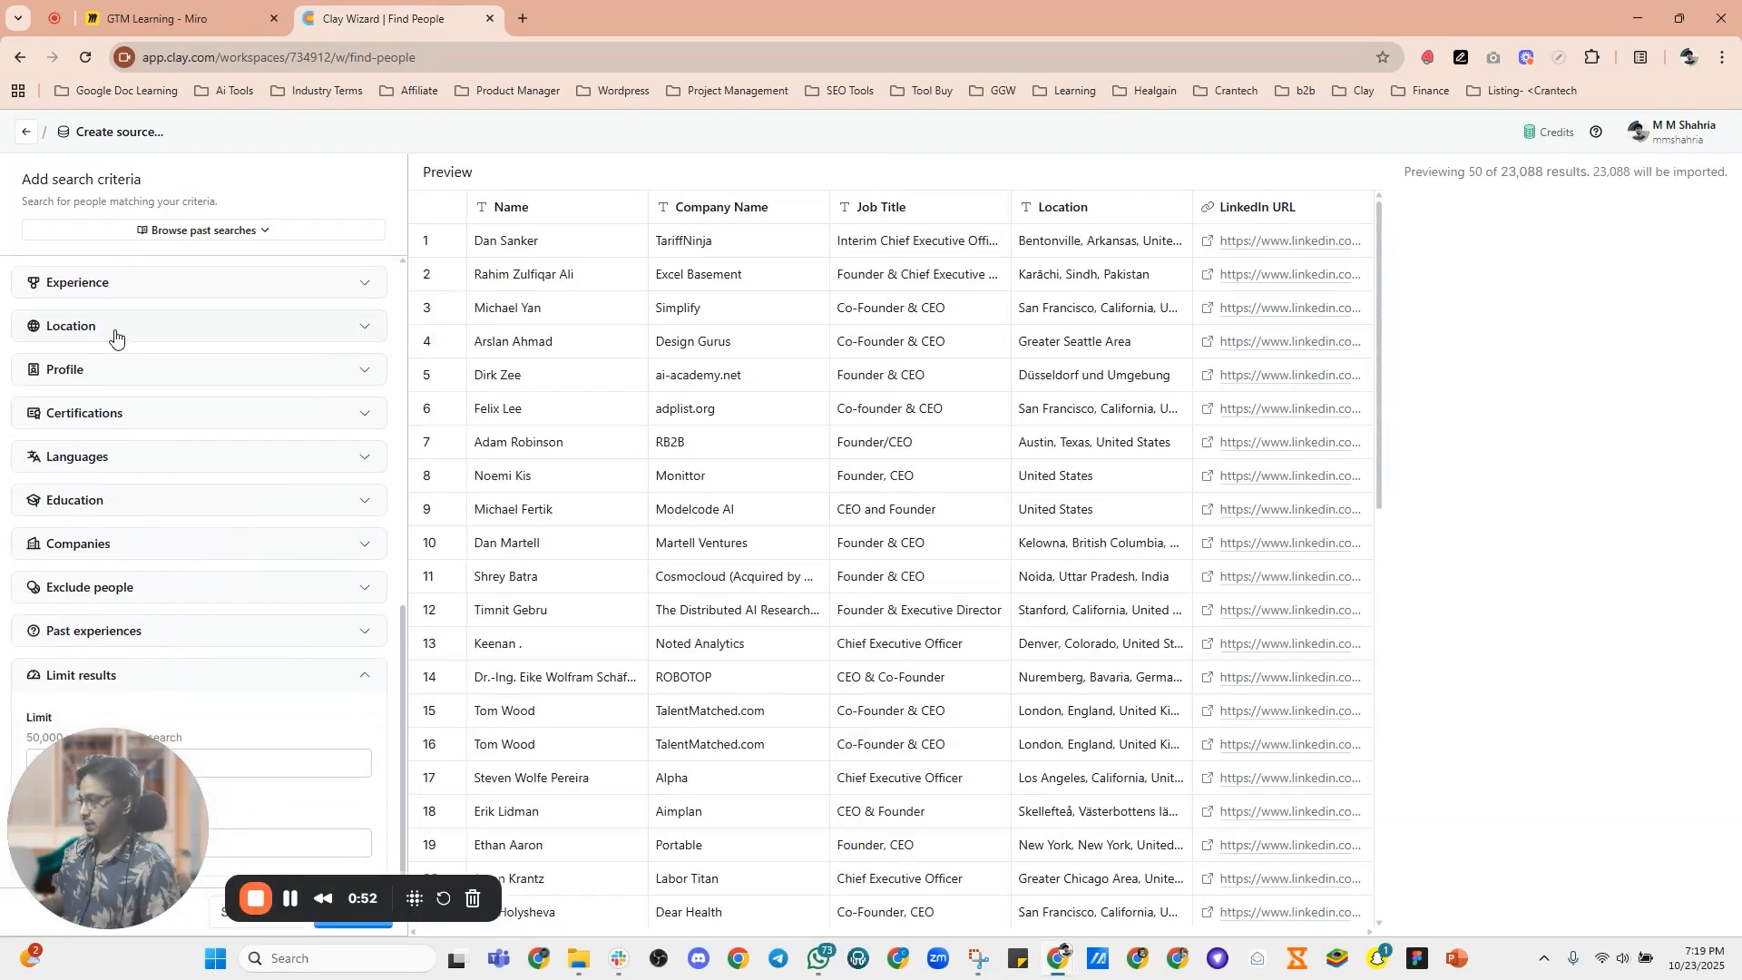
pyautogui.click(110, 328)
pyautogui.click(104, 390)
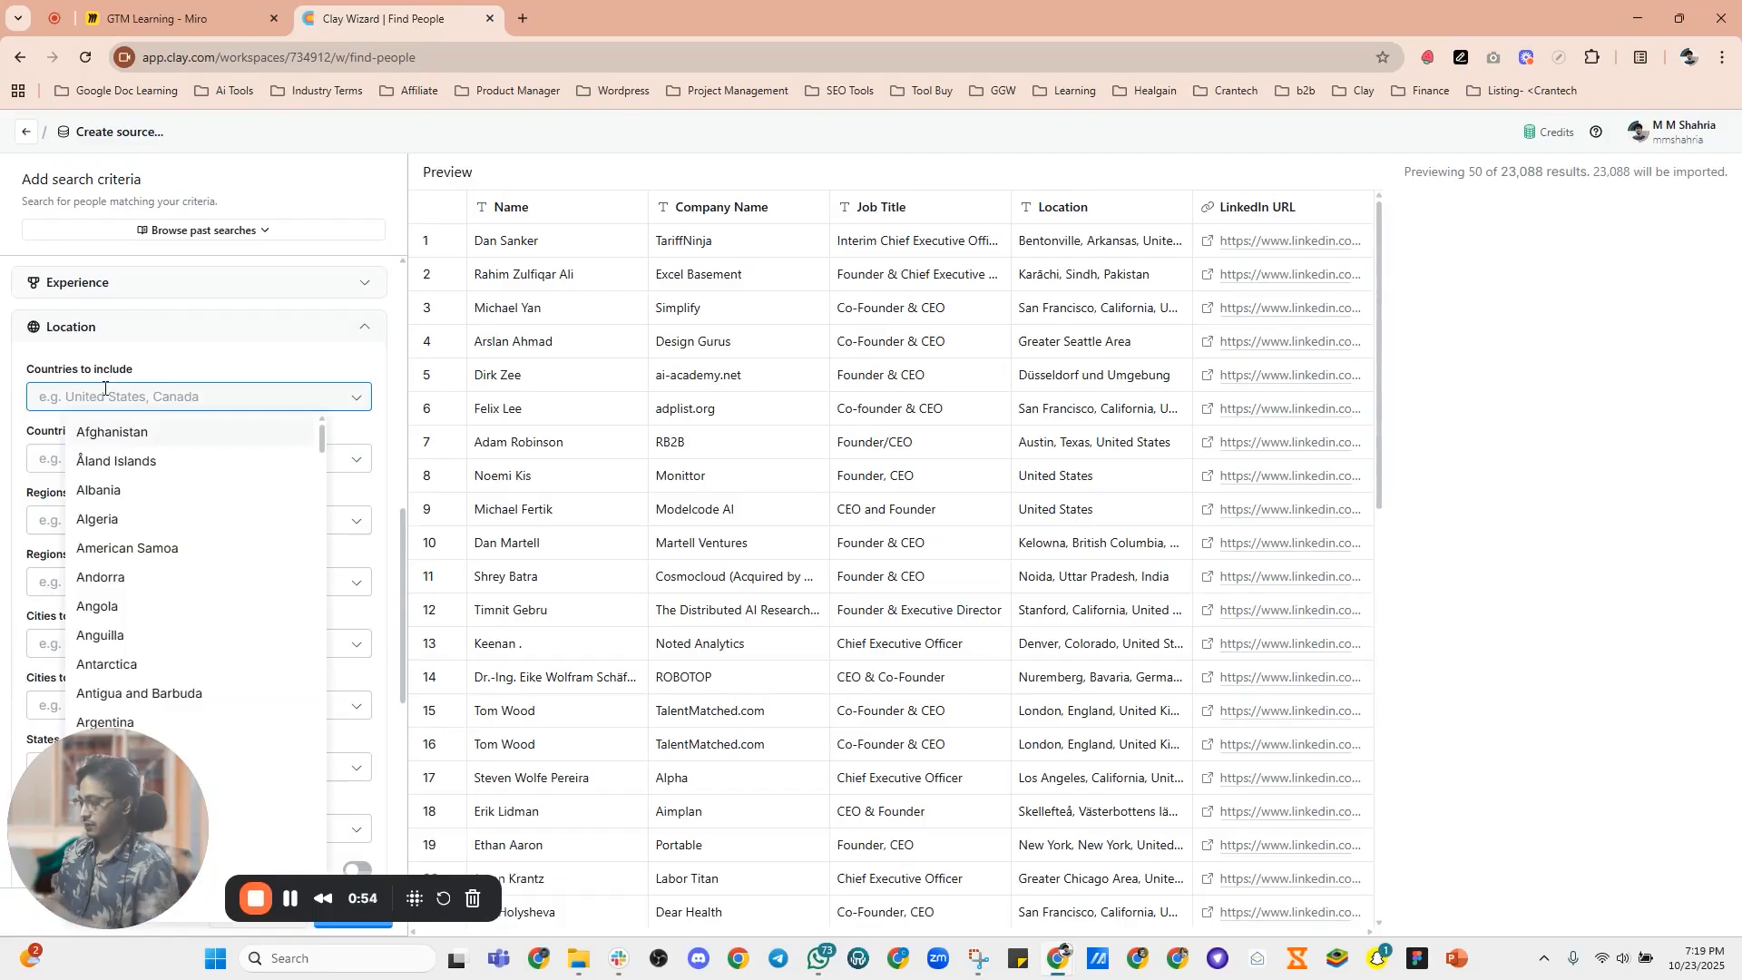
pyautogui.write('Canda')
pyautogui.press('BackSpace')
pyautogui.press('BackSpace')
pyautogui.write('ada')
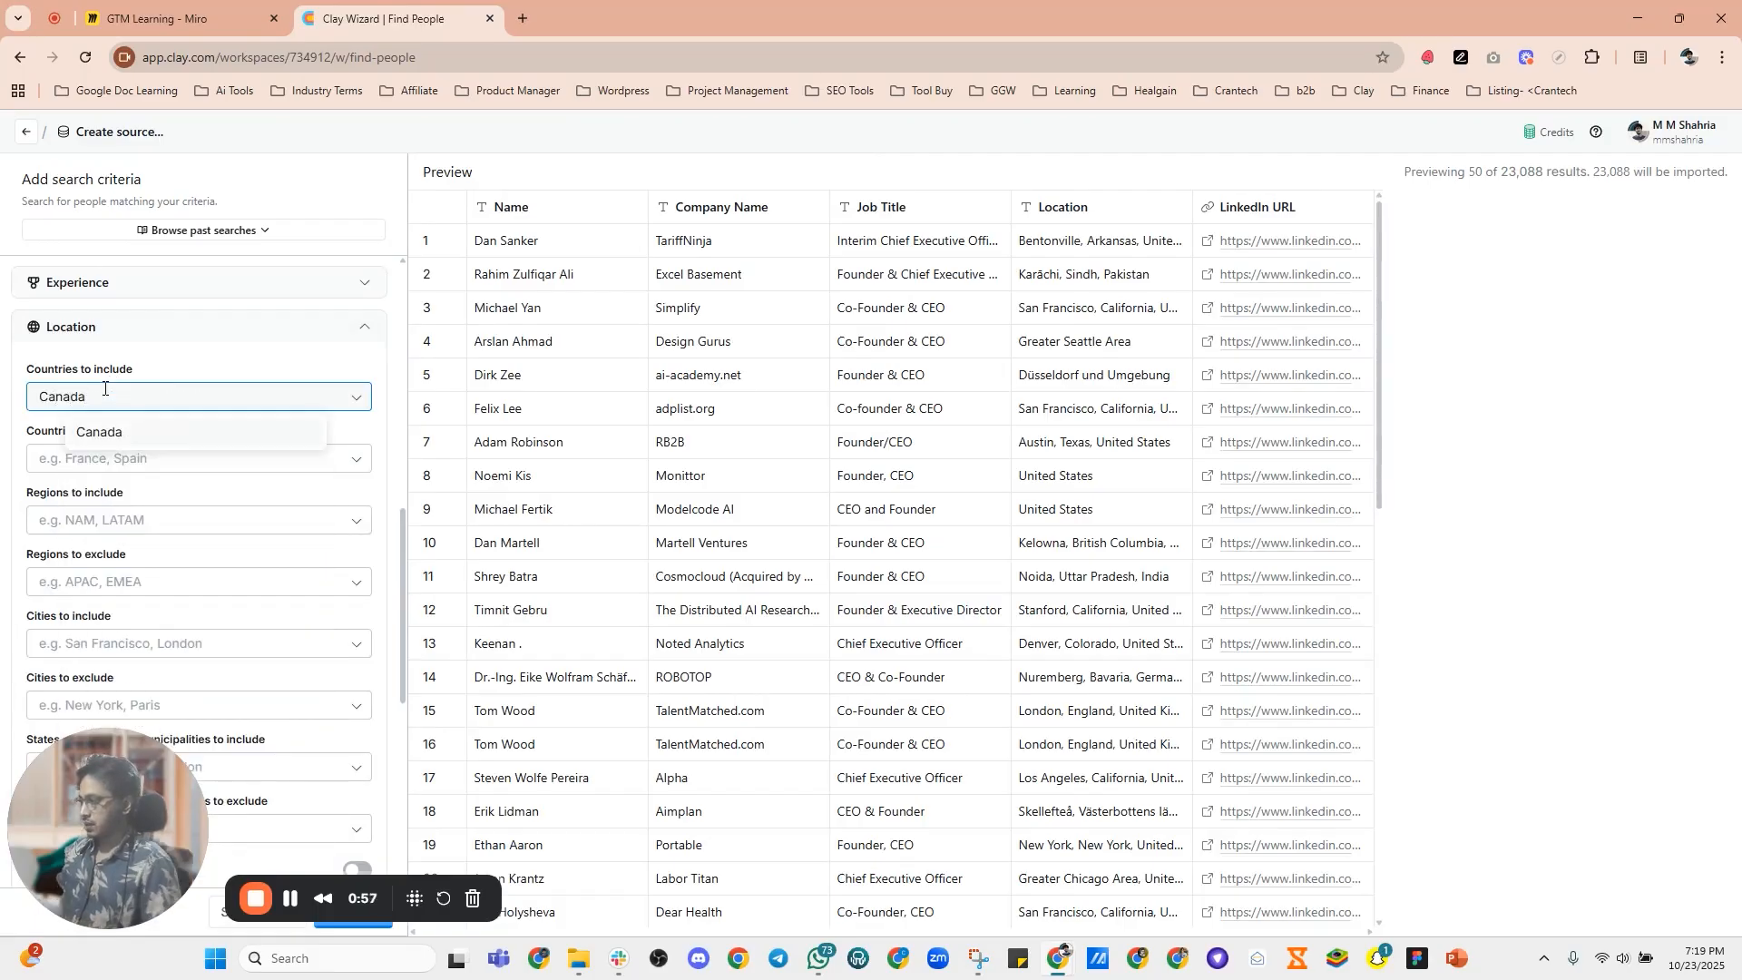
pyautogui.click(133, 434)
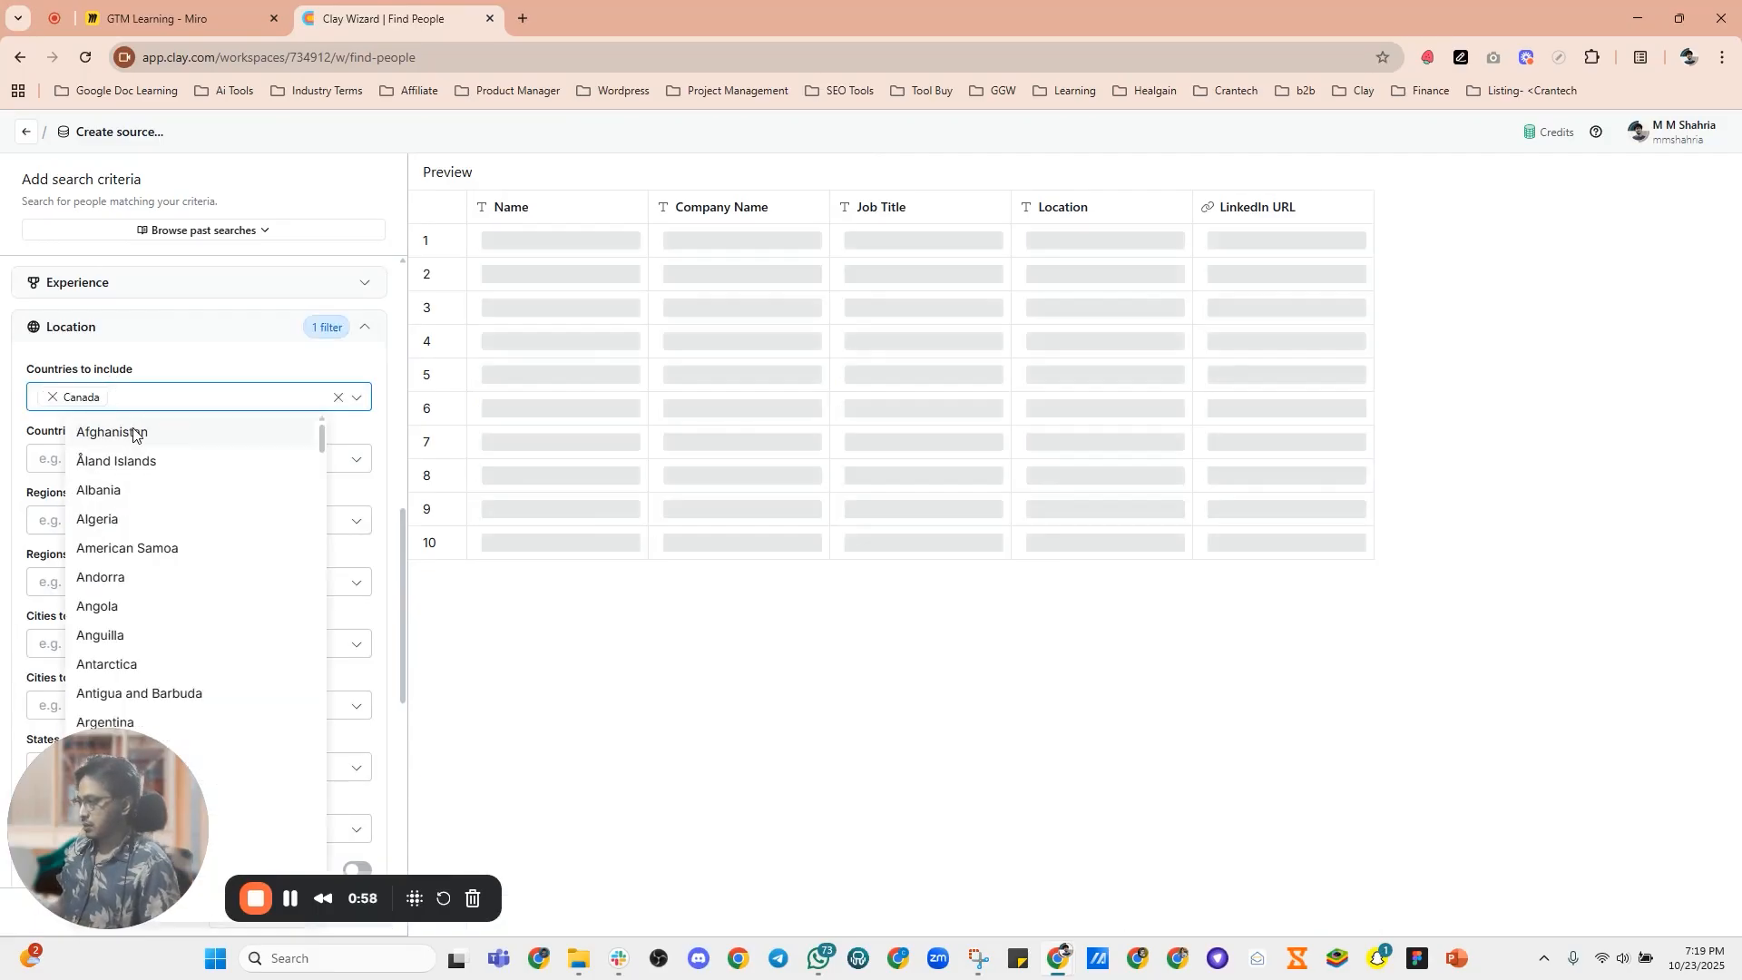
pyautogui.click(203, 361)
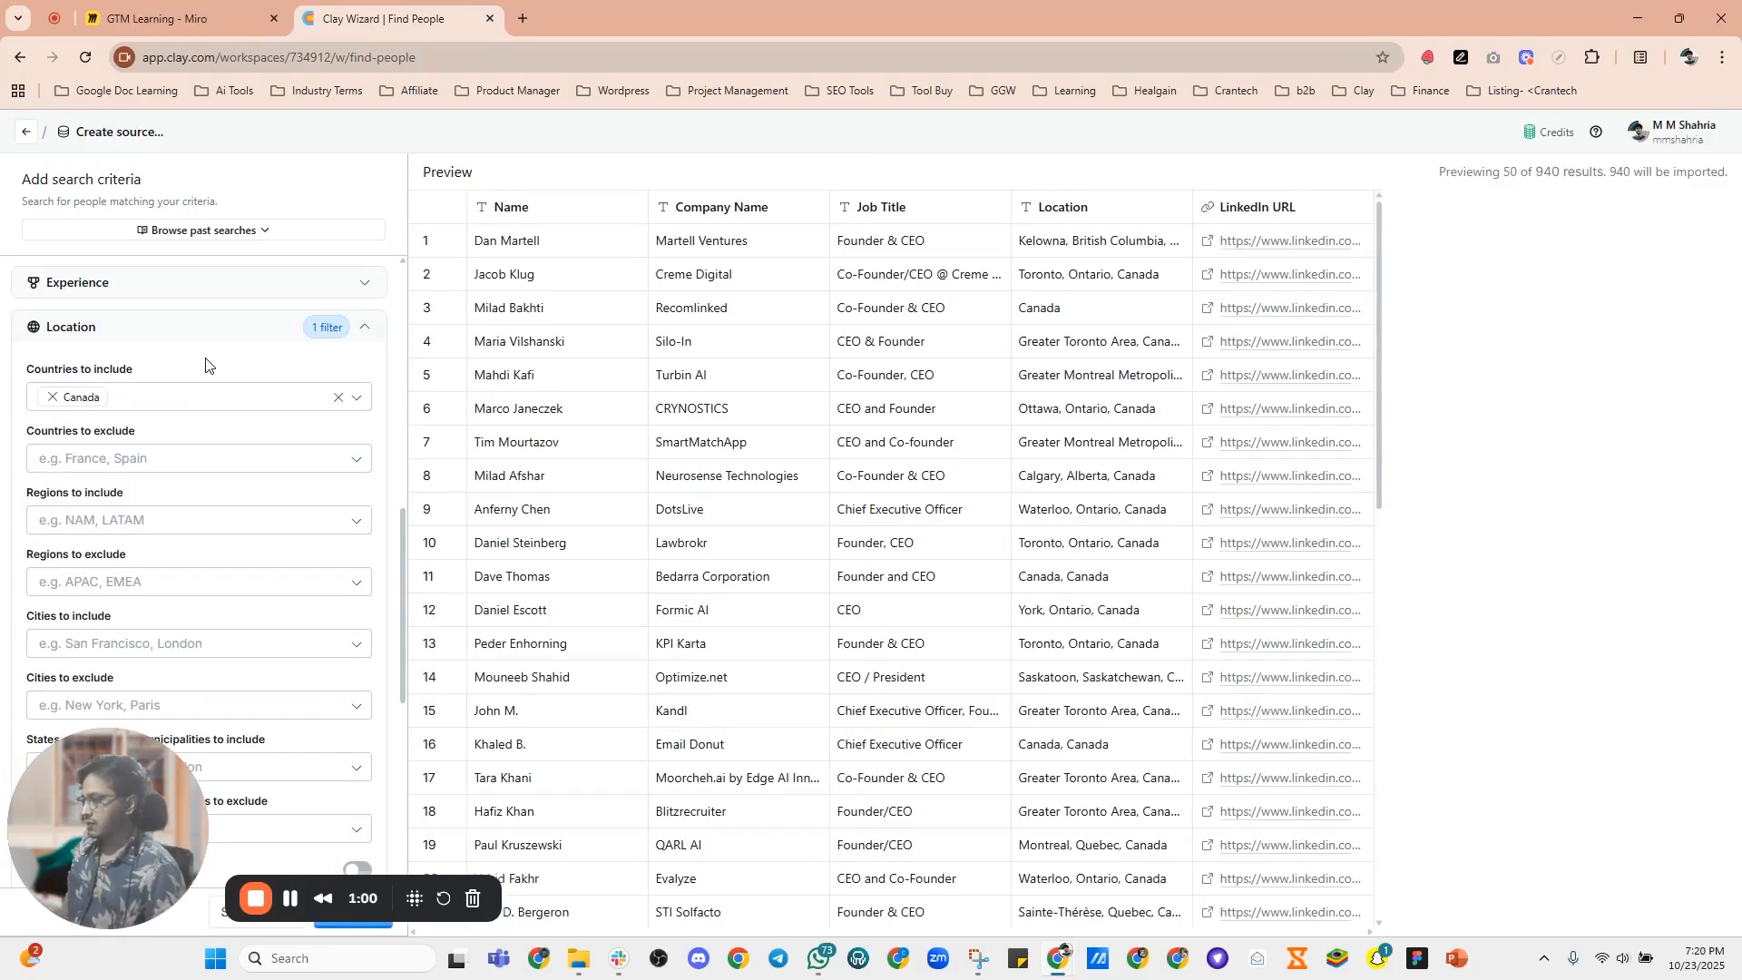
# Step: Check the remaining search criteria and import the matching people into a Find people table
pyautogui.scroll(-1, 223, 392)
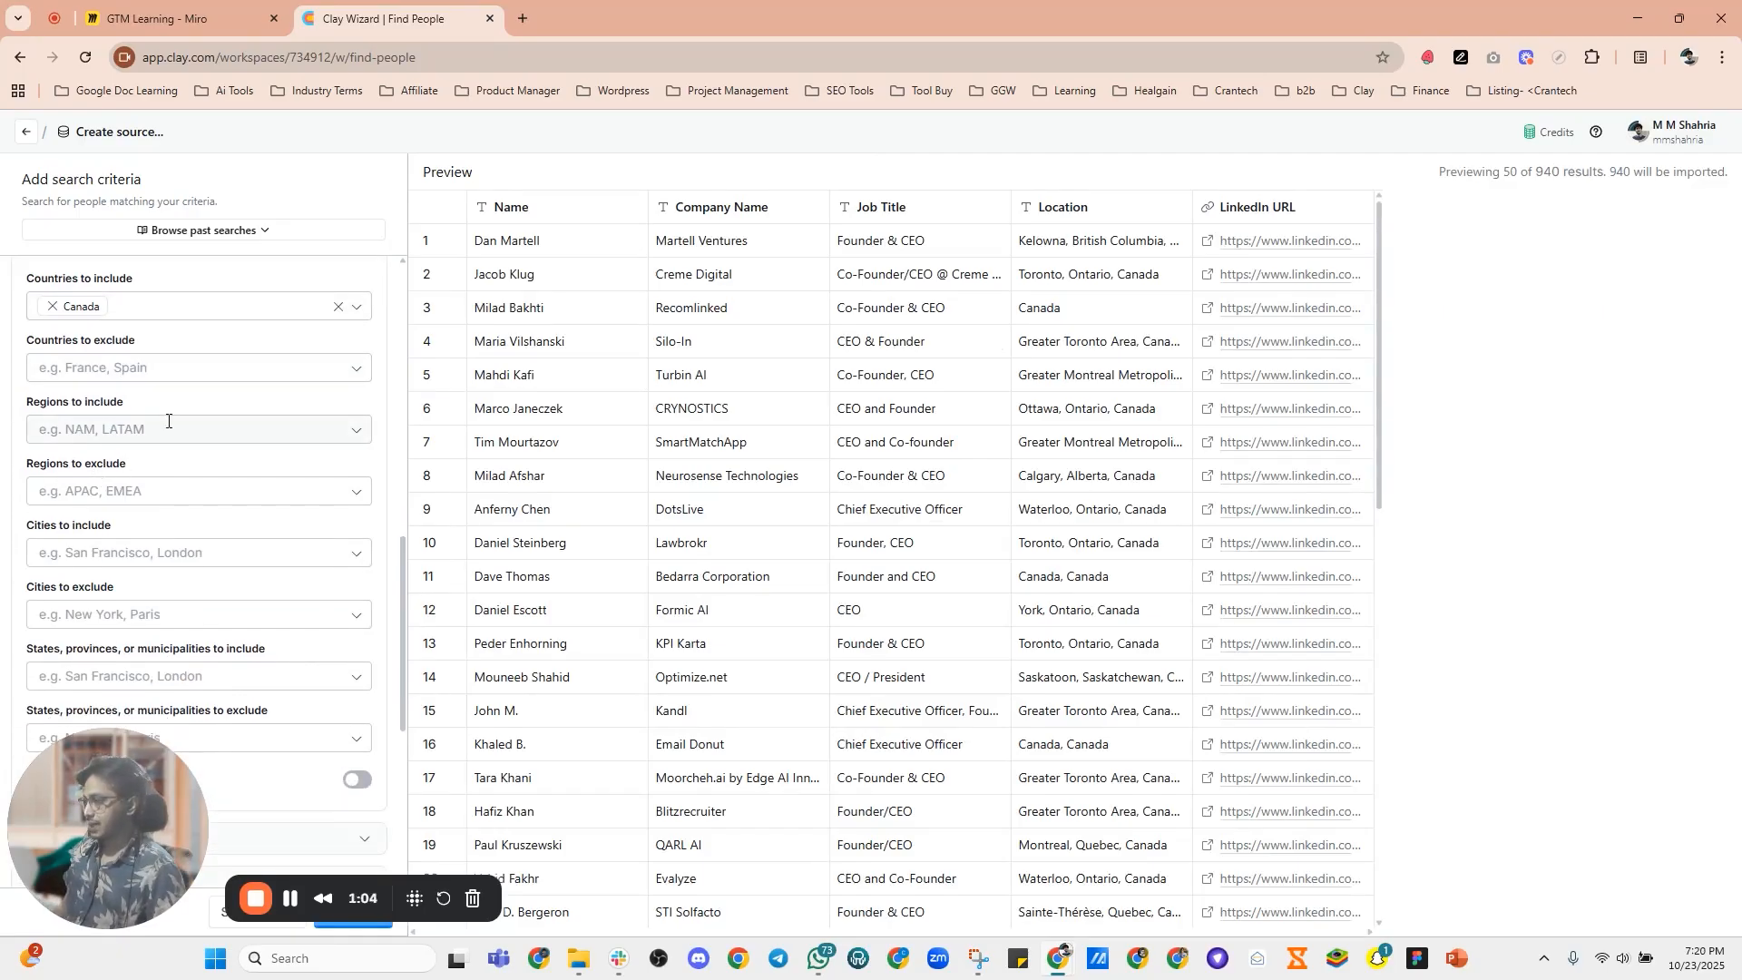
pyautogui.scroll(-3, 167, 421)
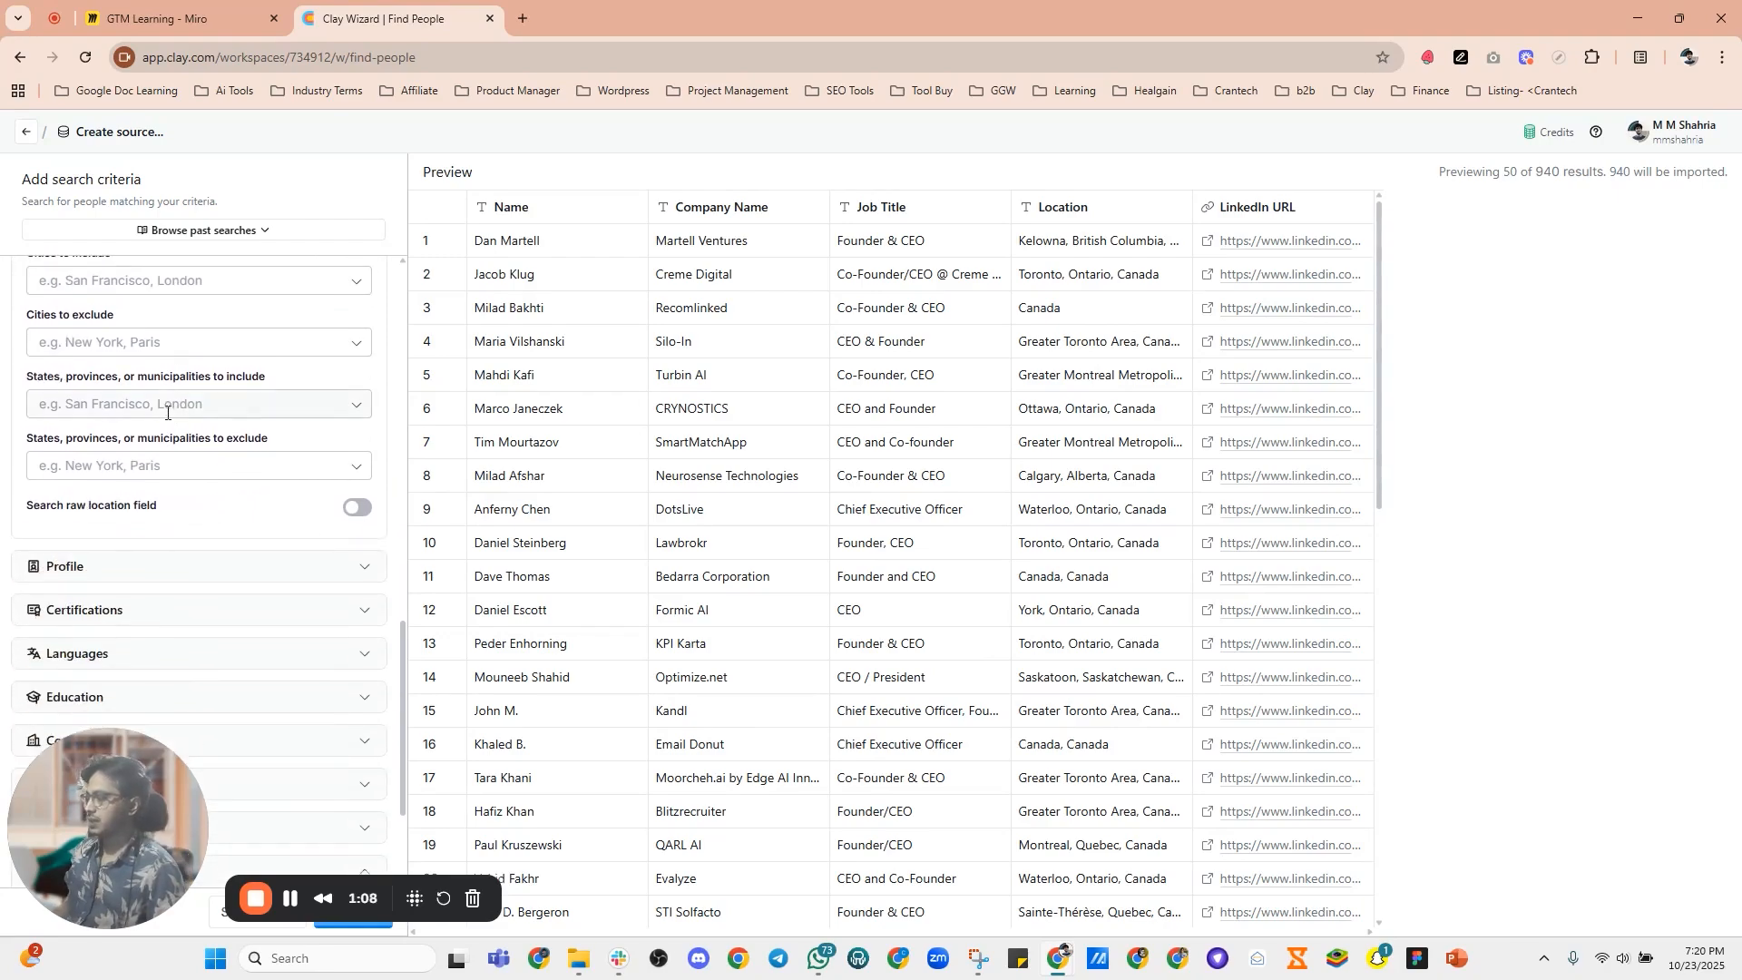
pyautogui.scroll(-2, 166, 413)
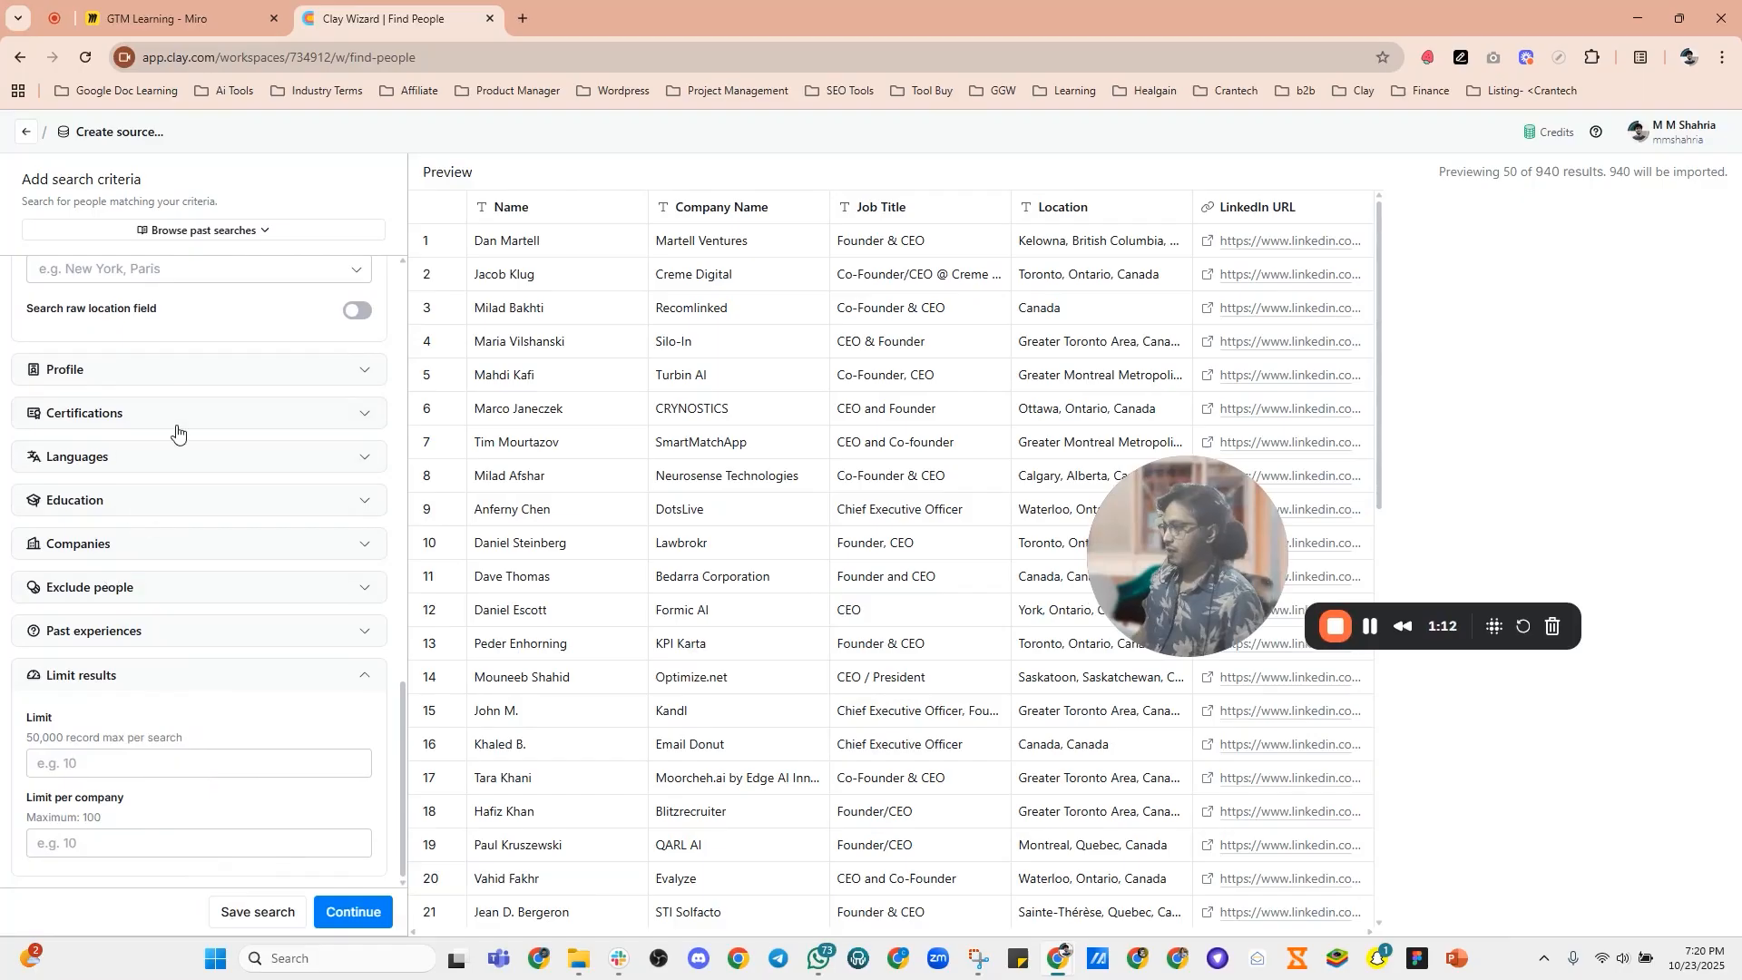
pyautogui.scroll(5, 175, 440)
pyautogui.scroll(5, 179, 447)
pyautogui.scroll(-9, 178, 449)
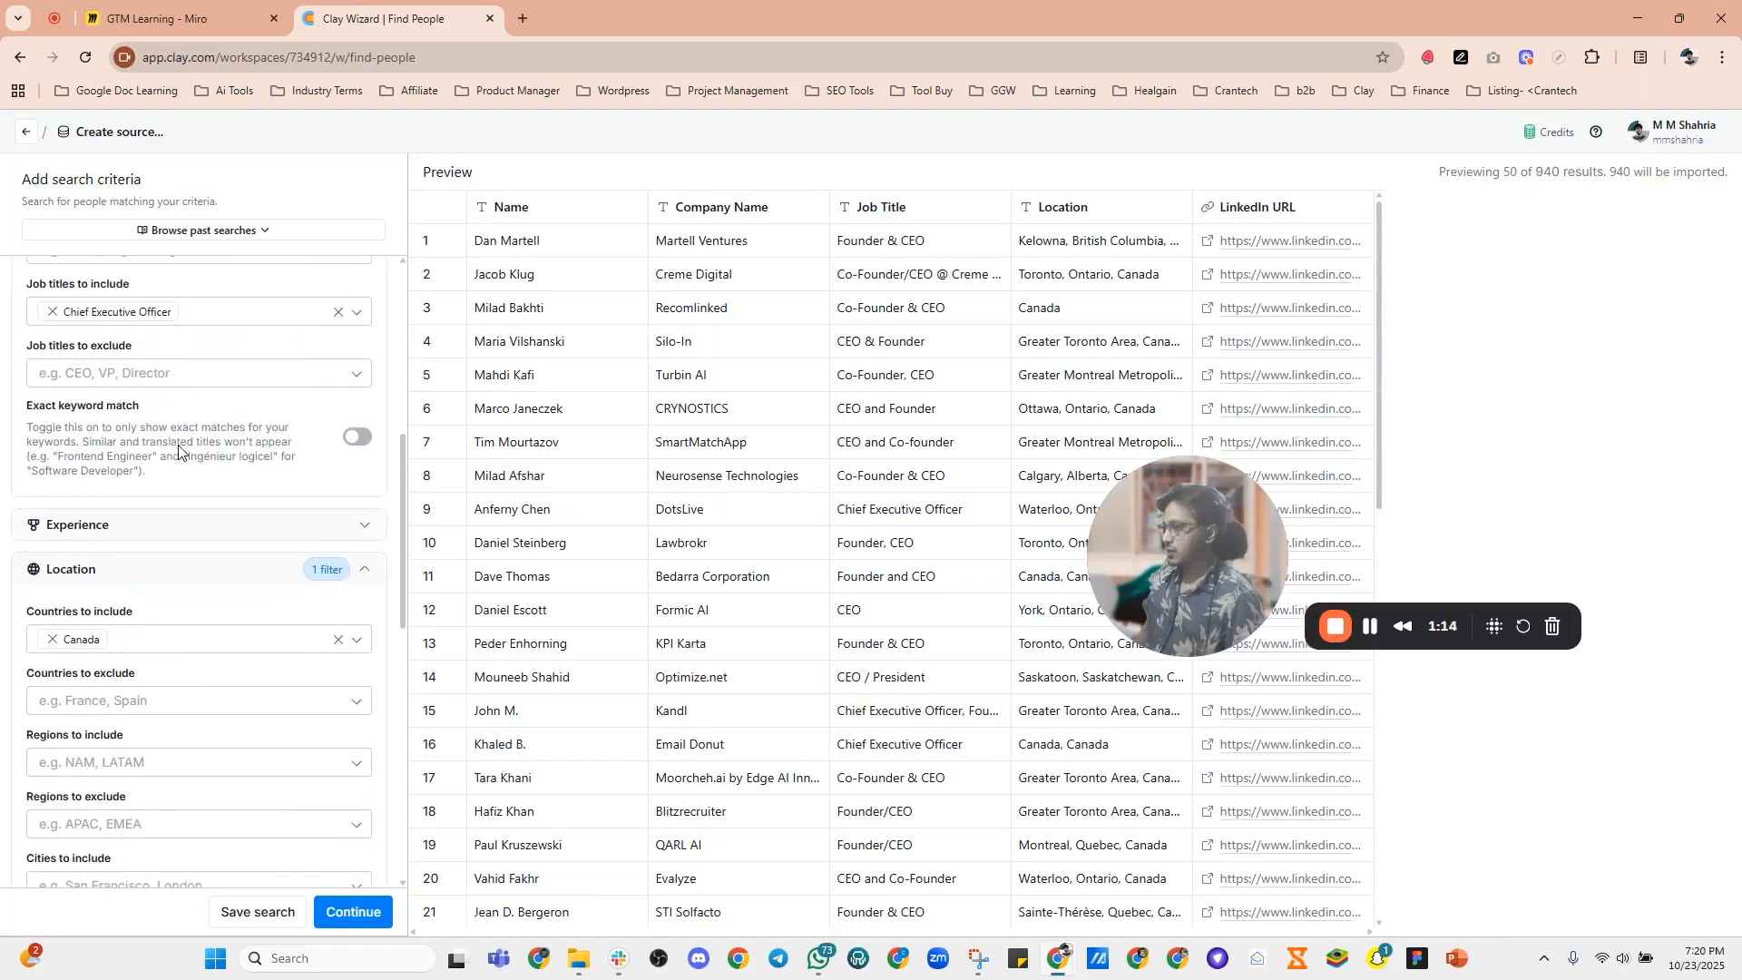
pyautogui.scroll(-2, 179, 447)
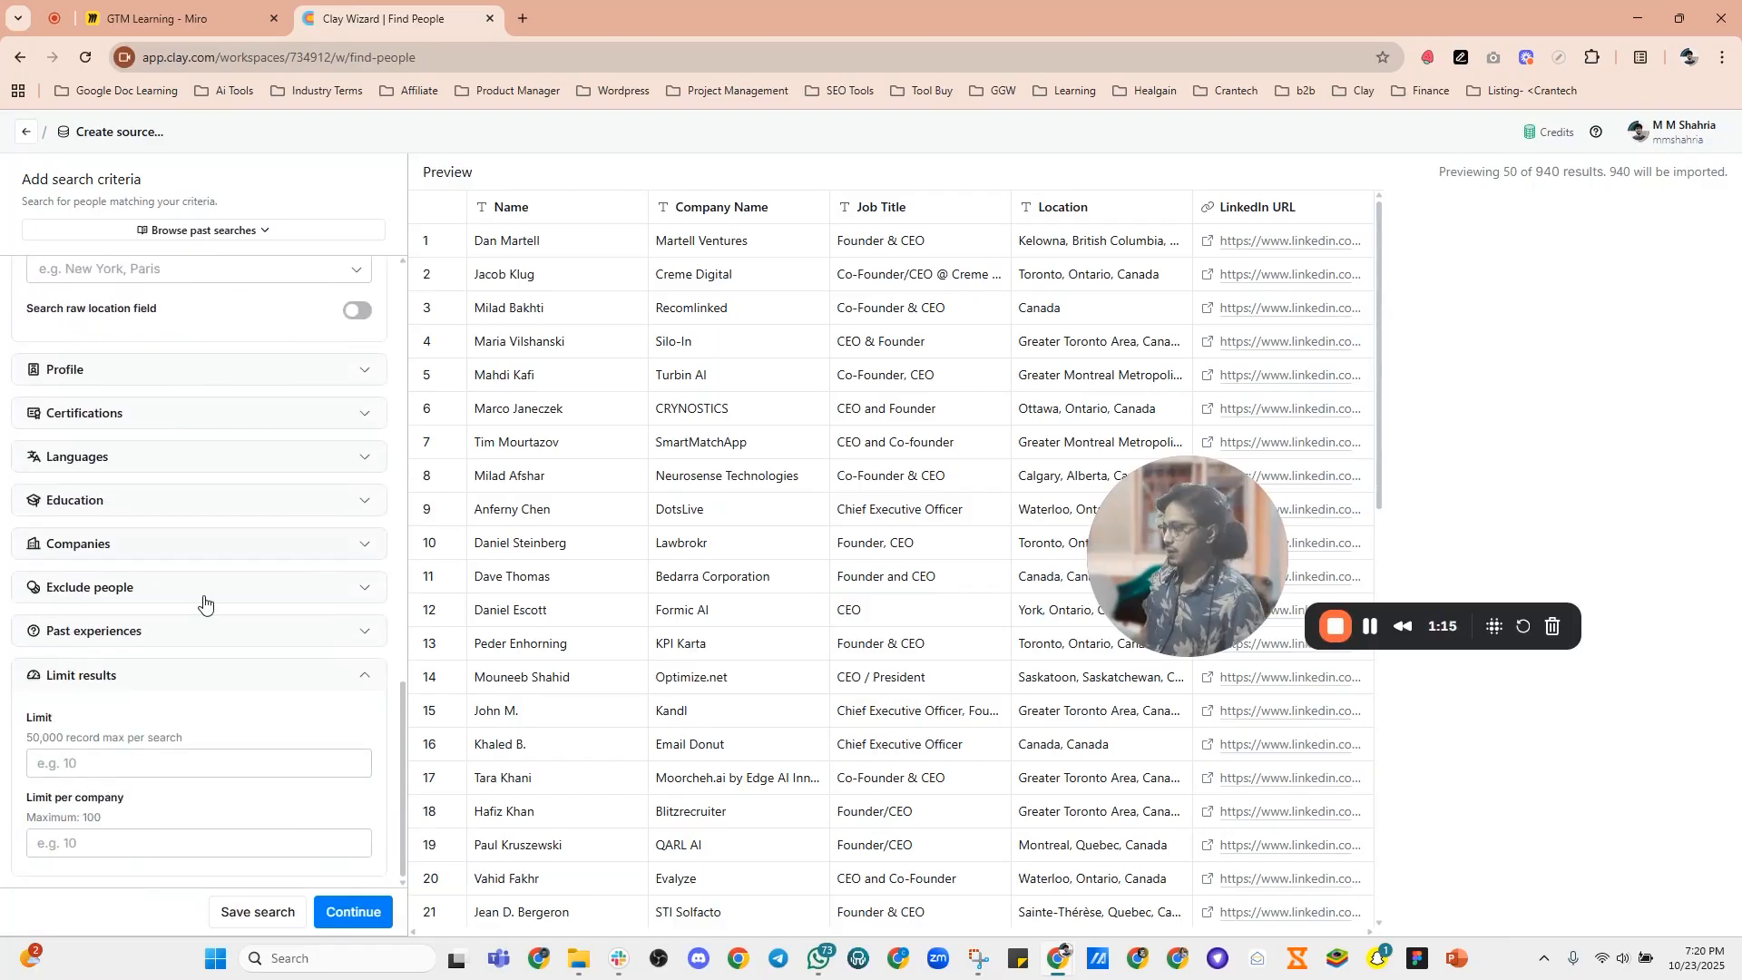
pyautogui.click(363, 911)
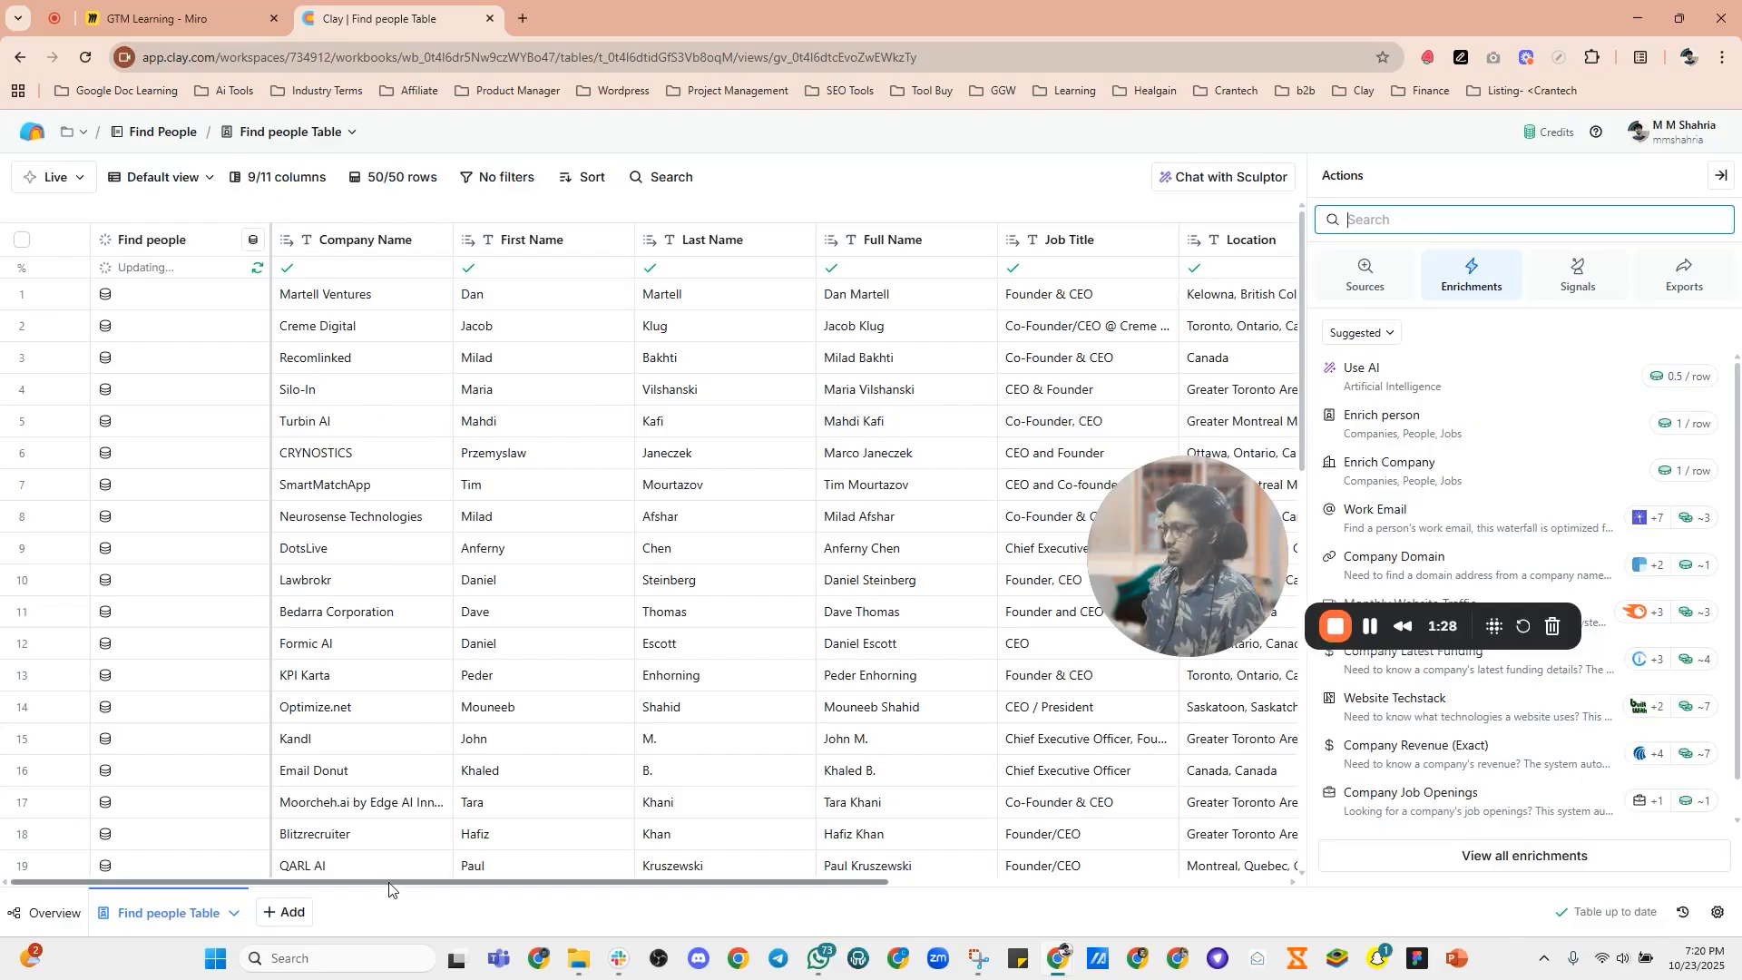
# Step: Collapse the enrichment actions and review the table's columns from Company Name to LinkedIn Profile
pyautogui.moveTo(390, 888); pyautogui.dragTo(348, 889)
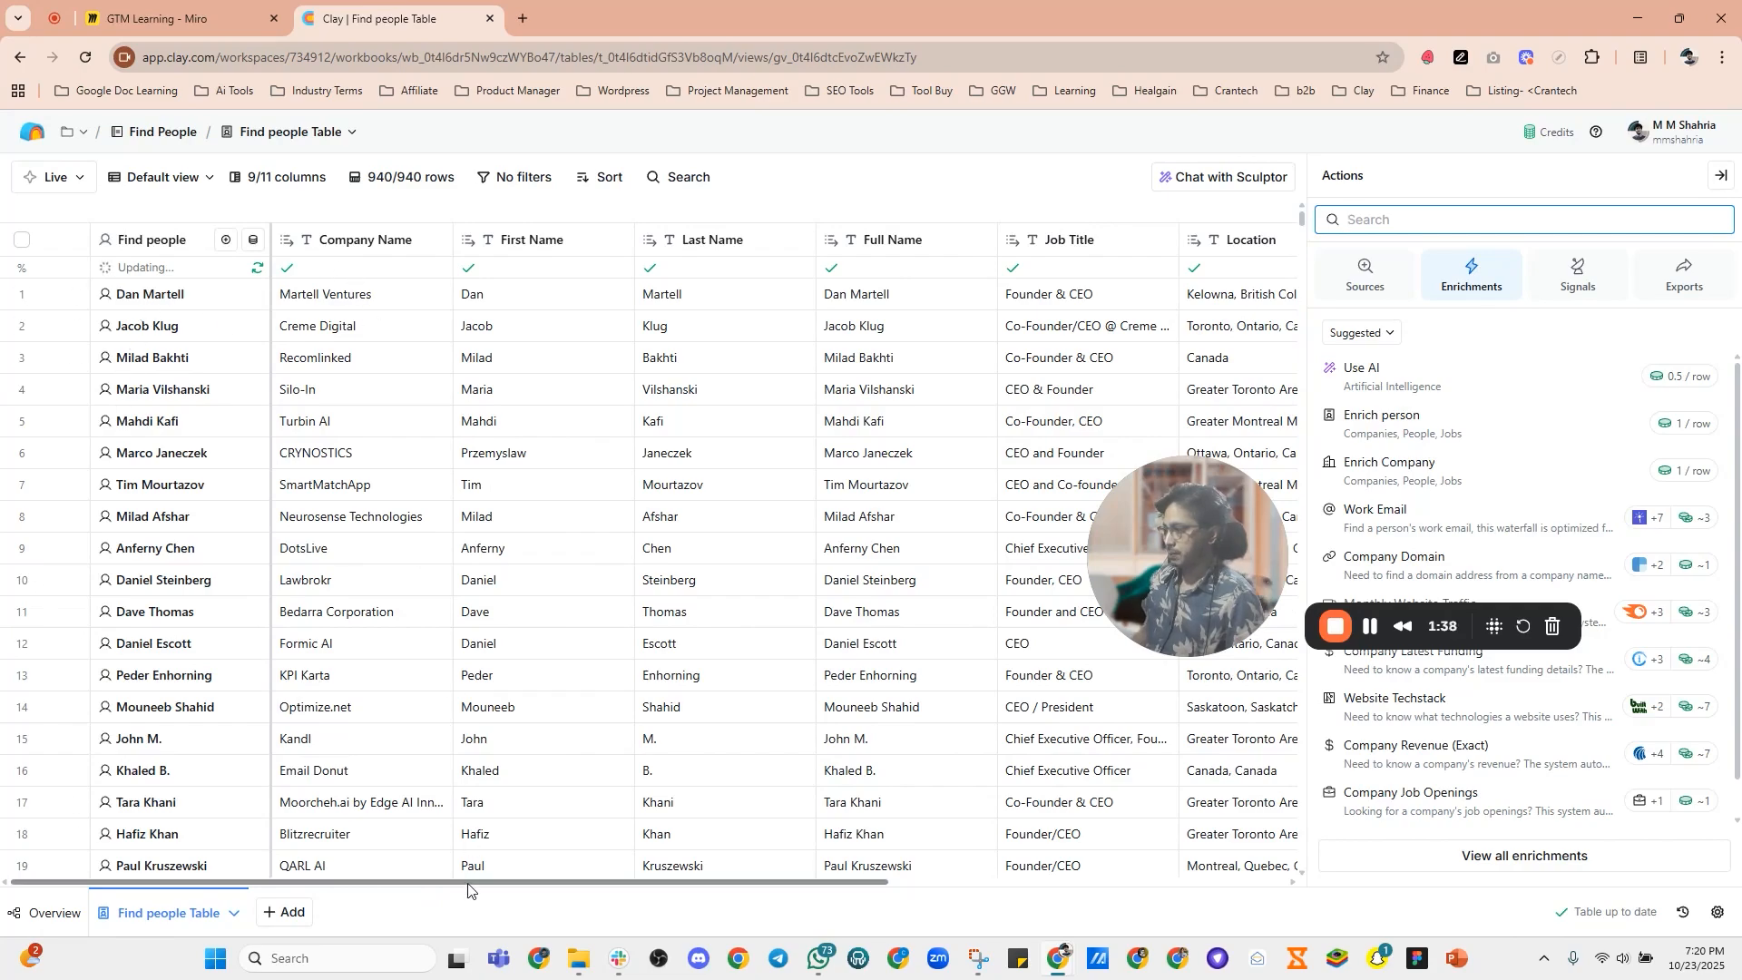
pyautogui.moveTo(468, 889); pyautogui.dragTo(963, 912)
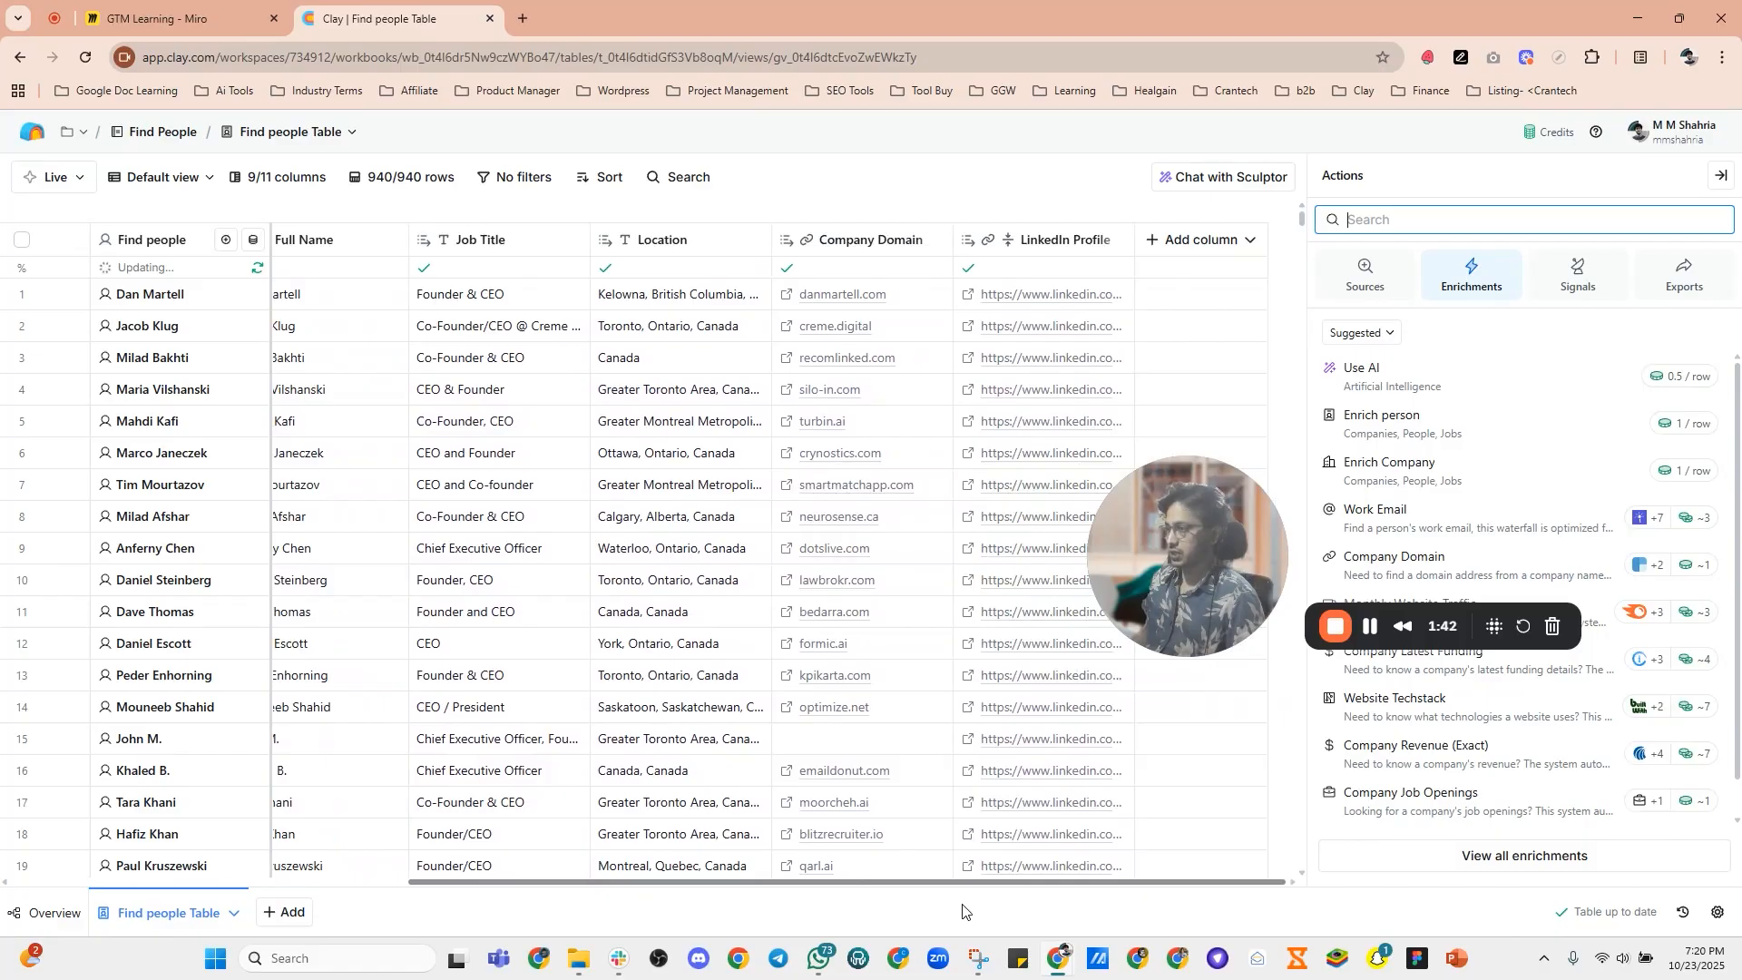
pyautogui.click(1720, 175)
pyautogui.moveTo(1201, 510); pyautogui.dragTo(1633, 684)
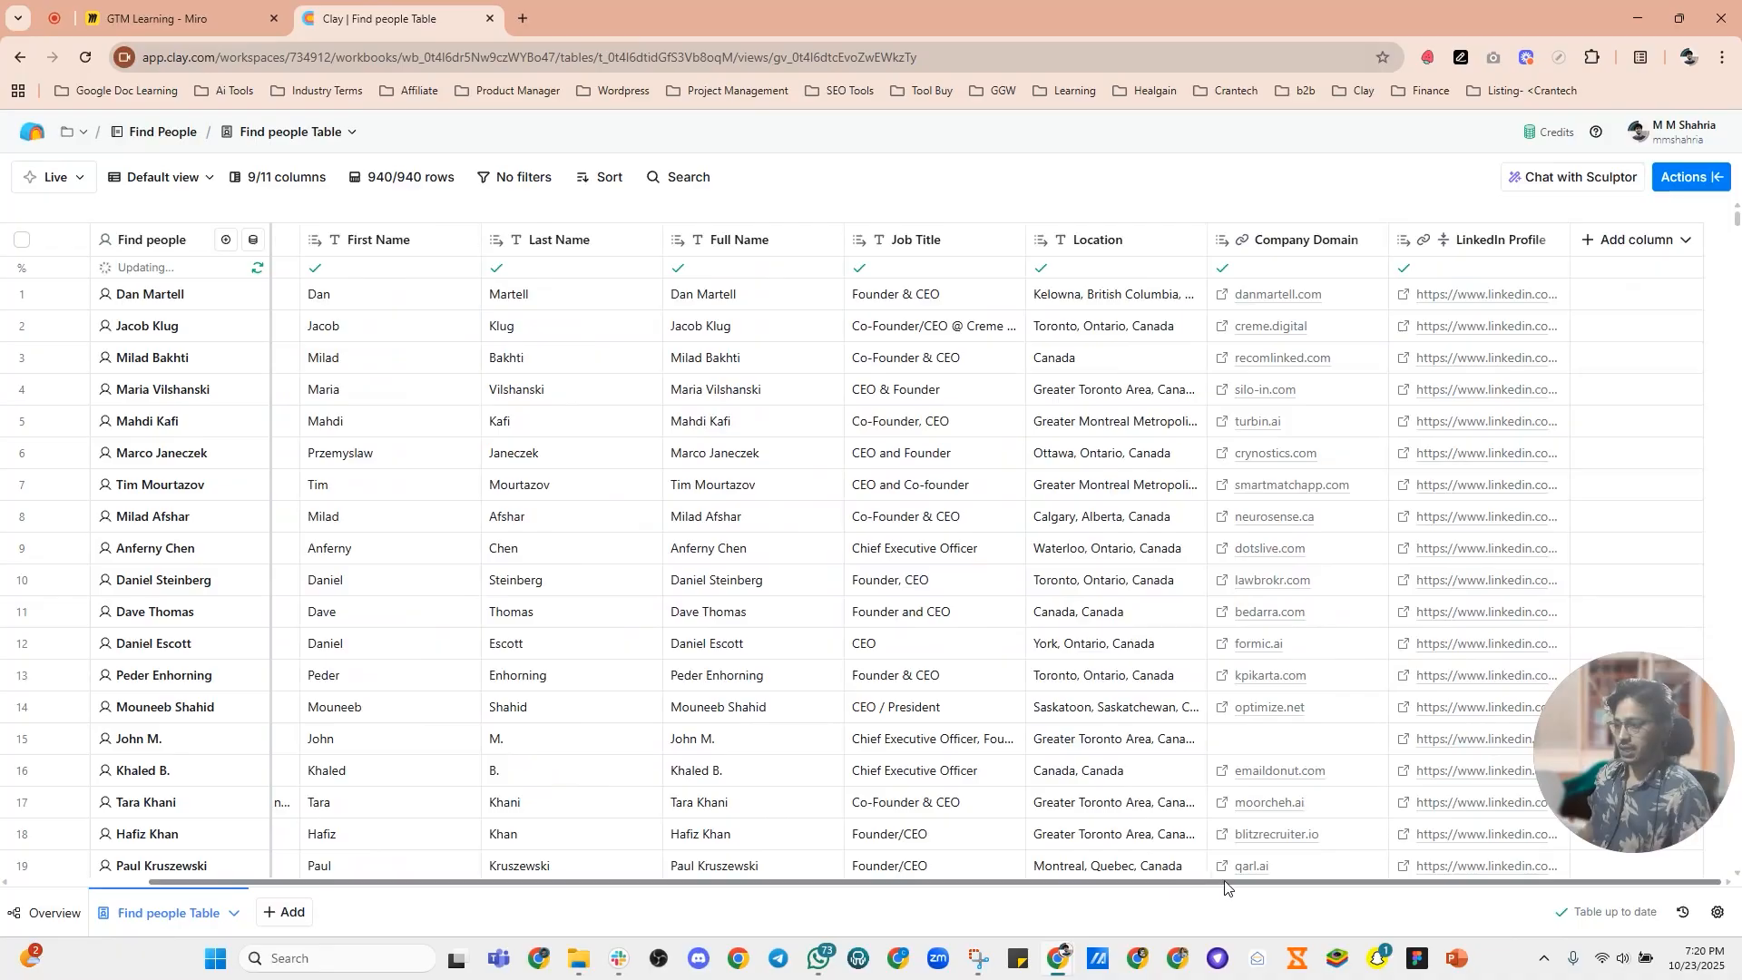
pyautogui.moveTo(1225, 886); pyautogui.dragTo(739, 886)
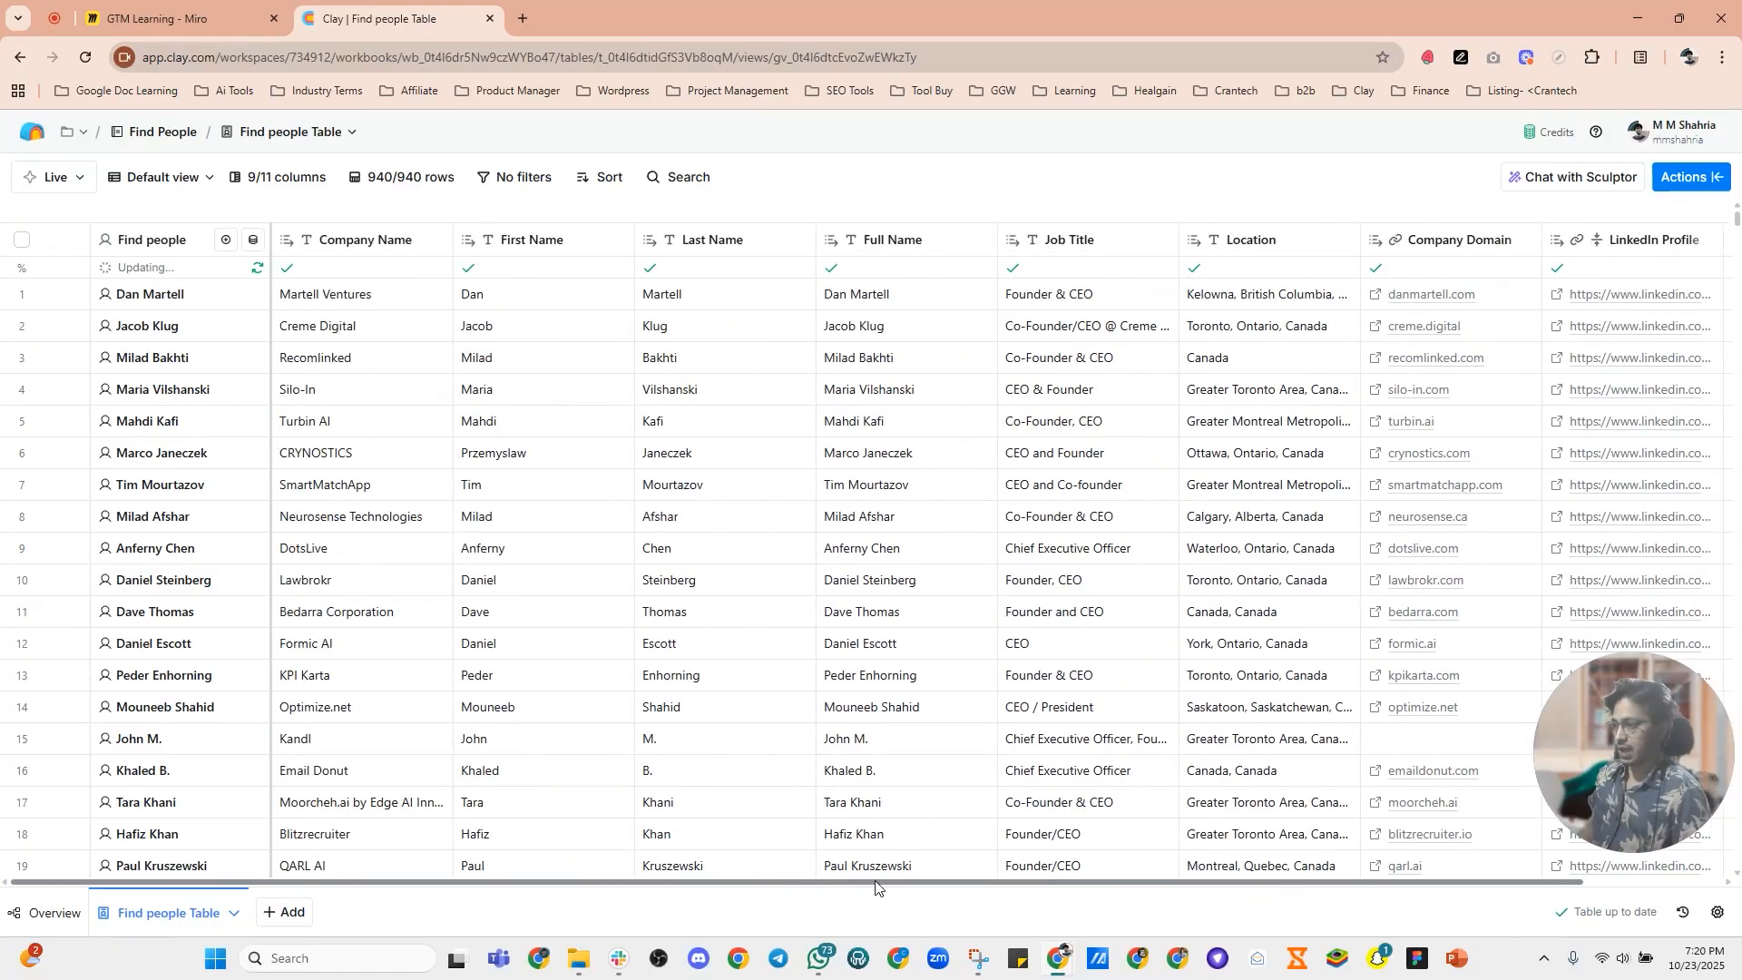
# Step: Review the column types that can be added after the LinkedIn Profile column, then dismiss the list
pyautogui.moveTo(972, 887); pyautogui.dragTo(1252, 886)
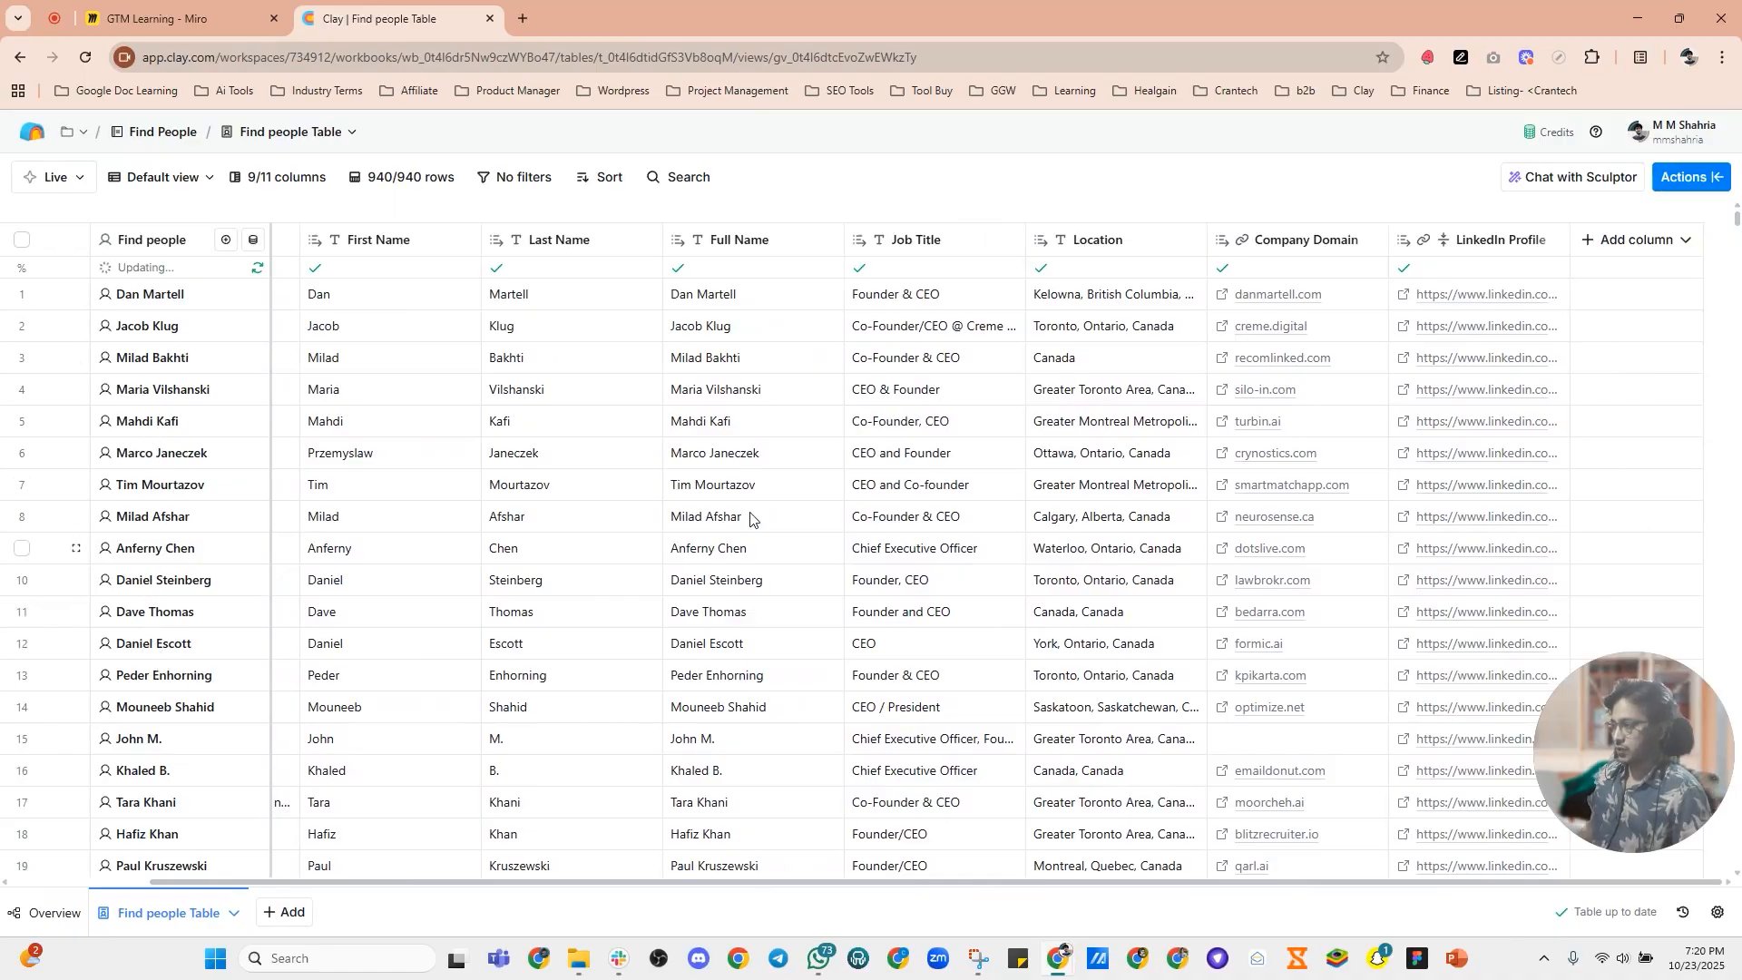
pyautogui.click(1653, 251)
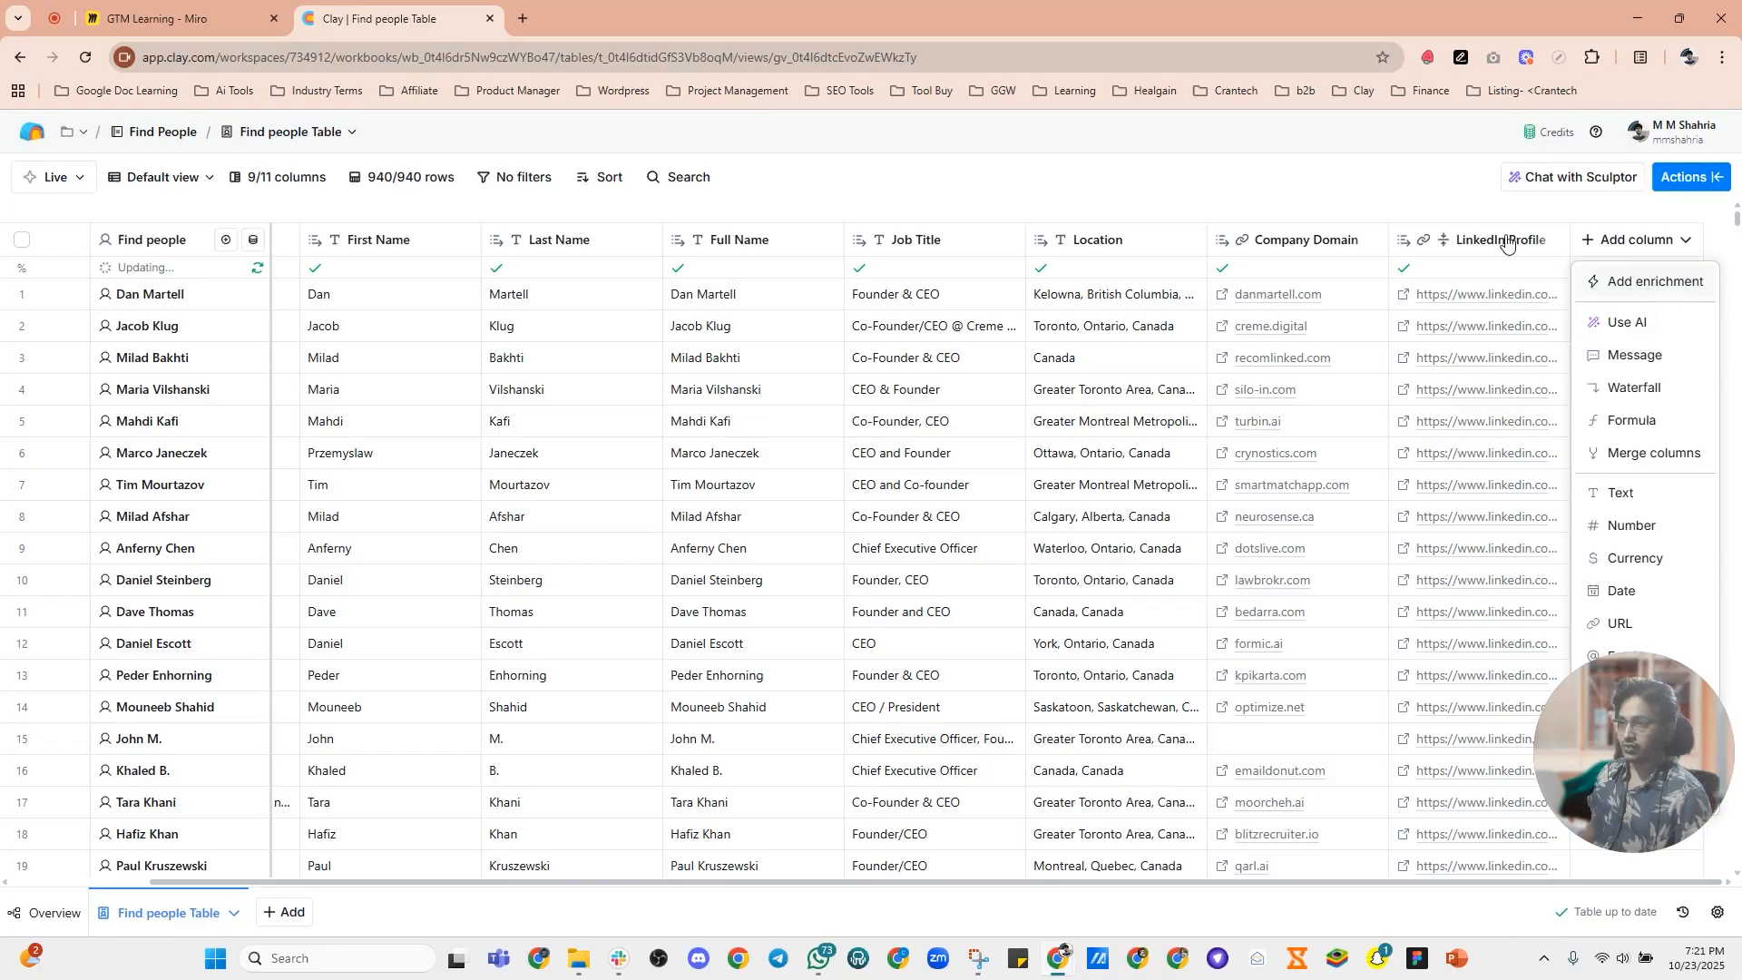
pyautogui.click(1465, 204)
# Step: Start a Work Email enrichment for the table and check which columns are mapped to its inputs
pyautogui.click(1703, 185)
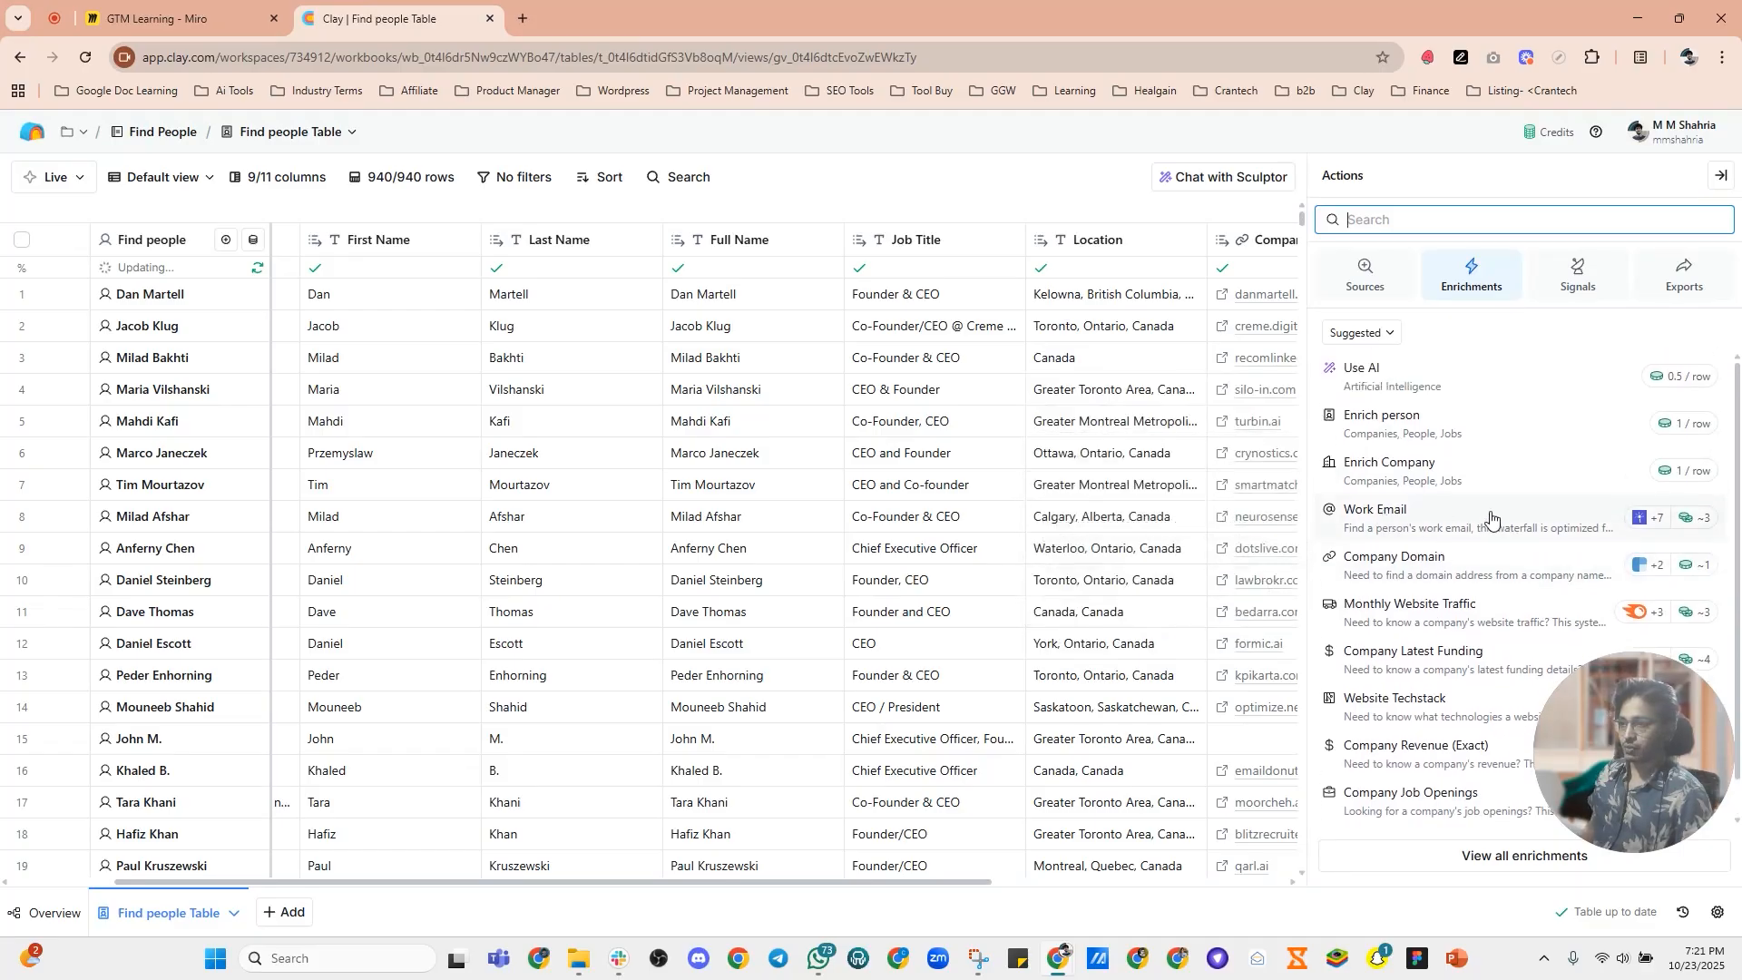
pyautogui.click(1379, 519)
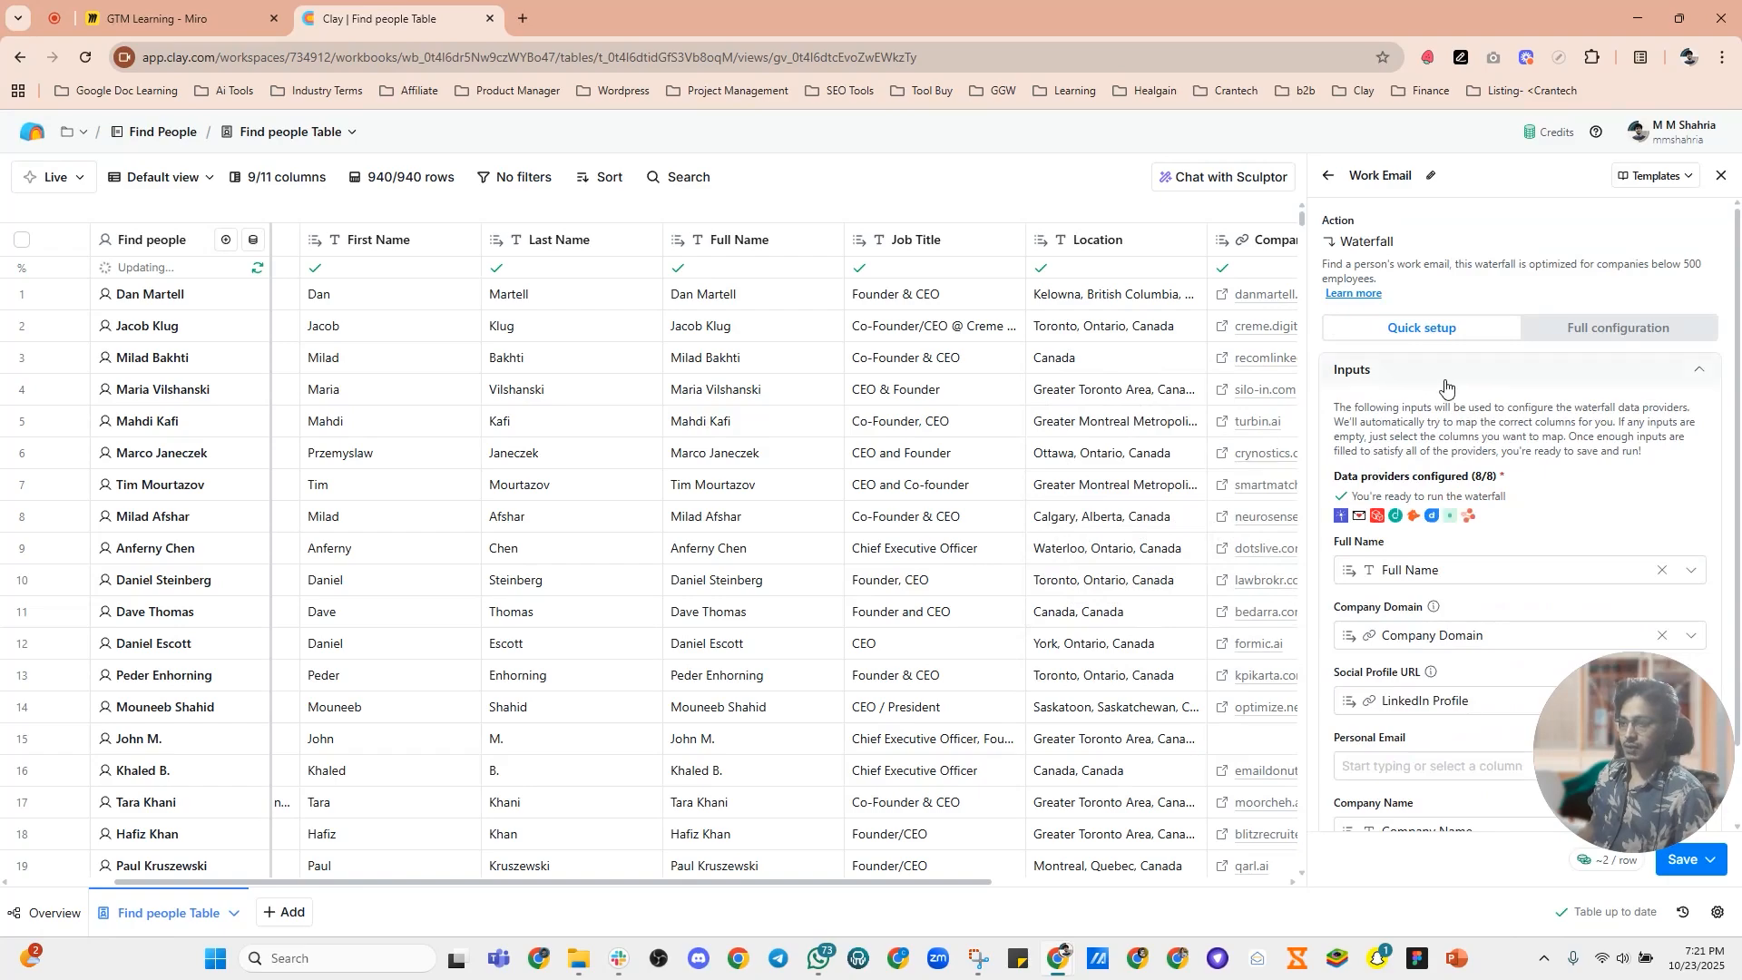
pyautogui.scroll(-2, 1429, 388)
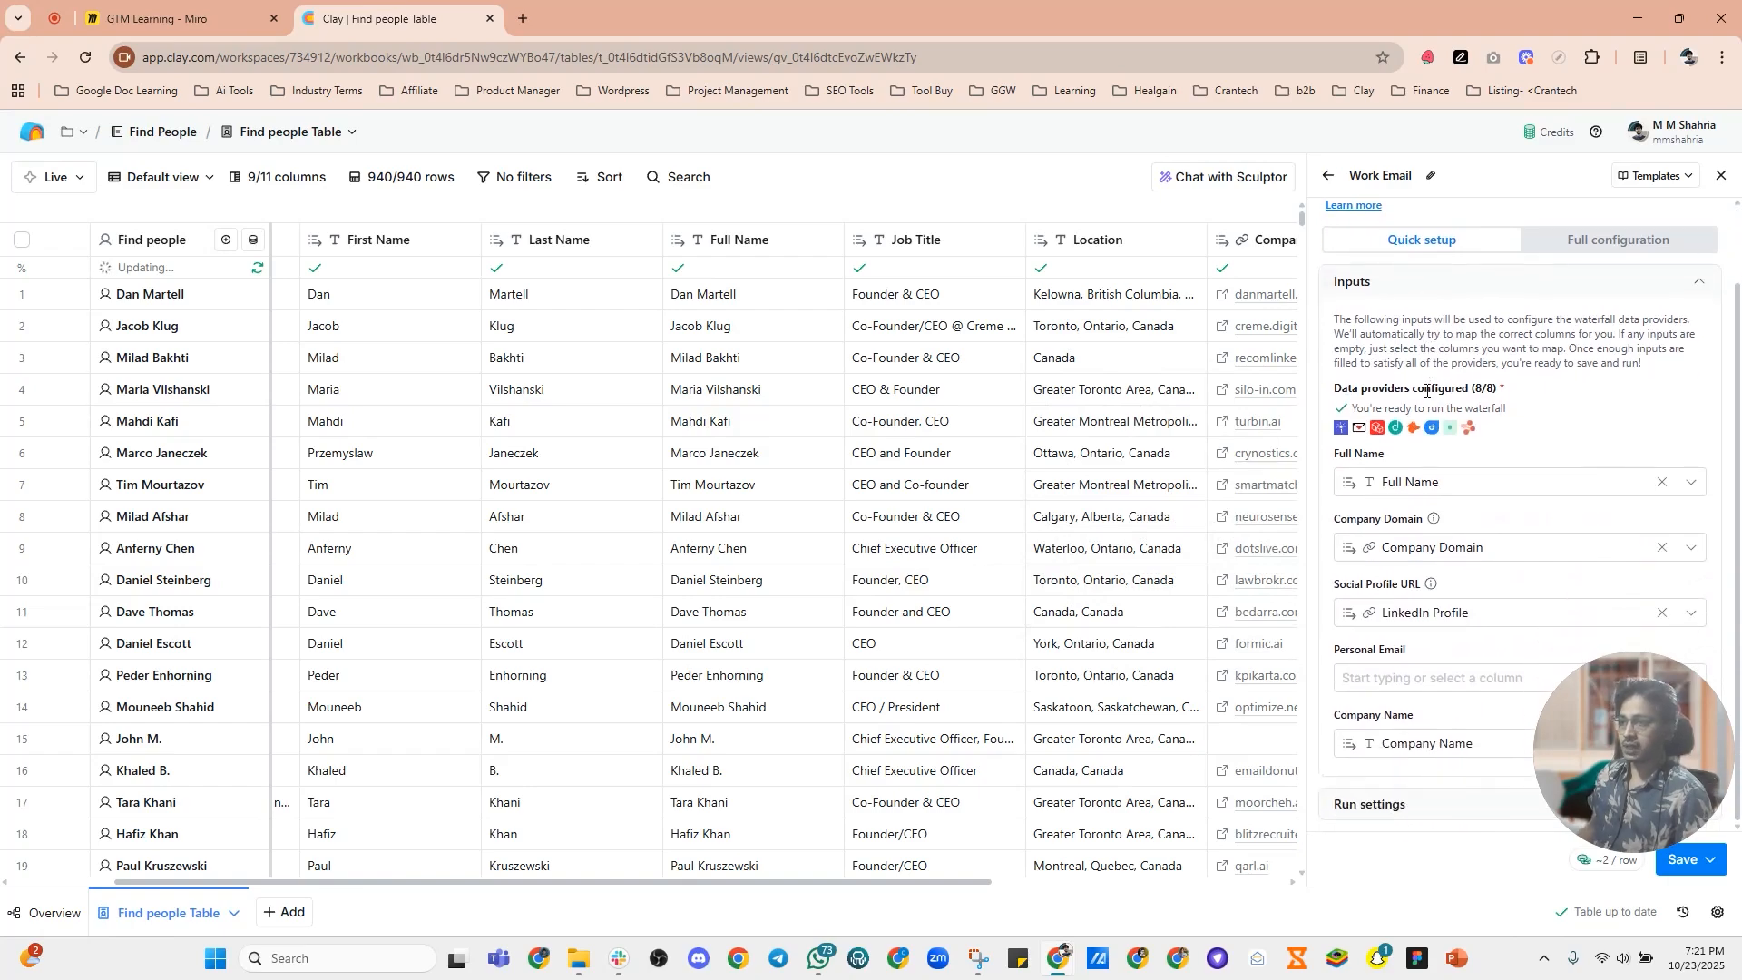
pyautogui.scroll(2, 1427, 393)
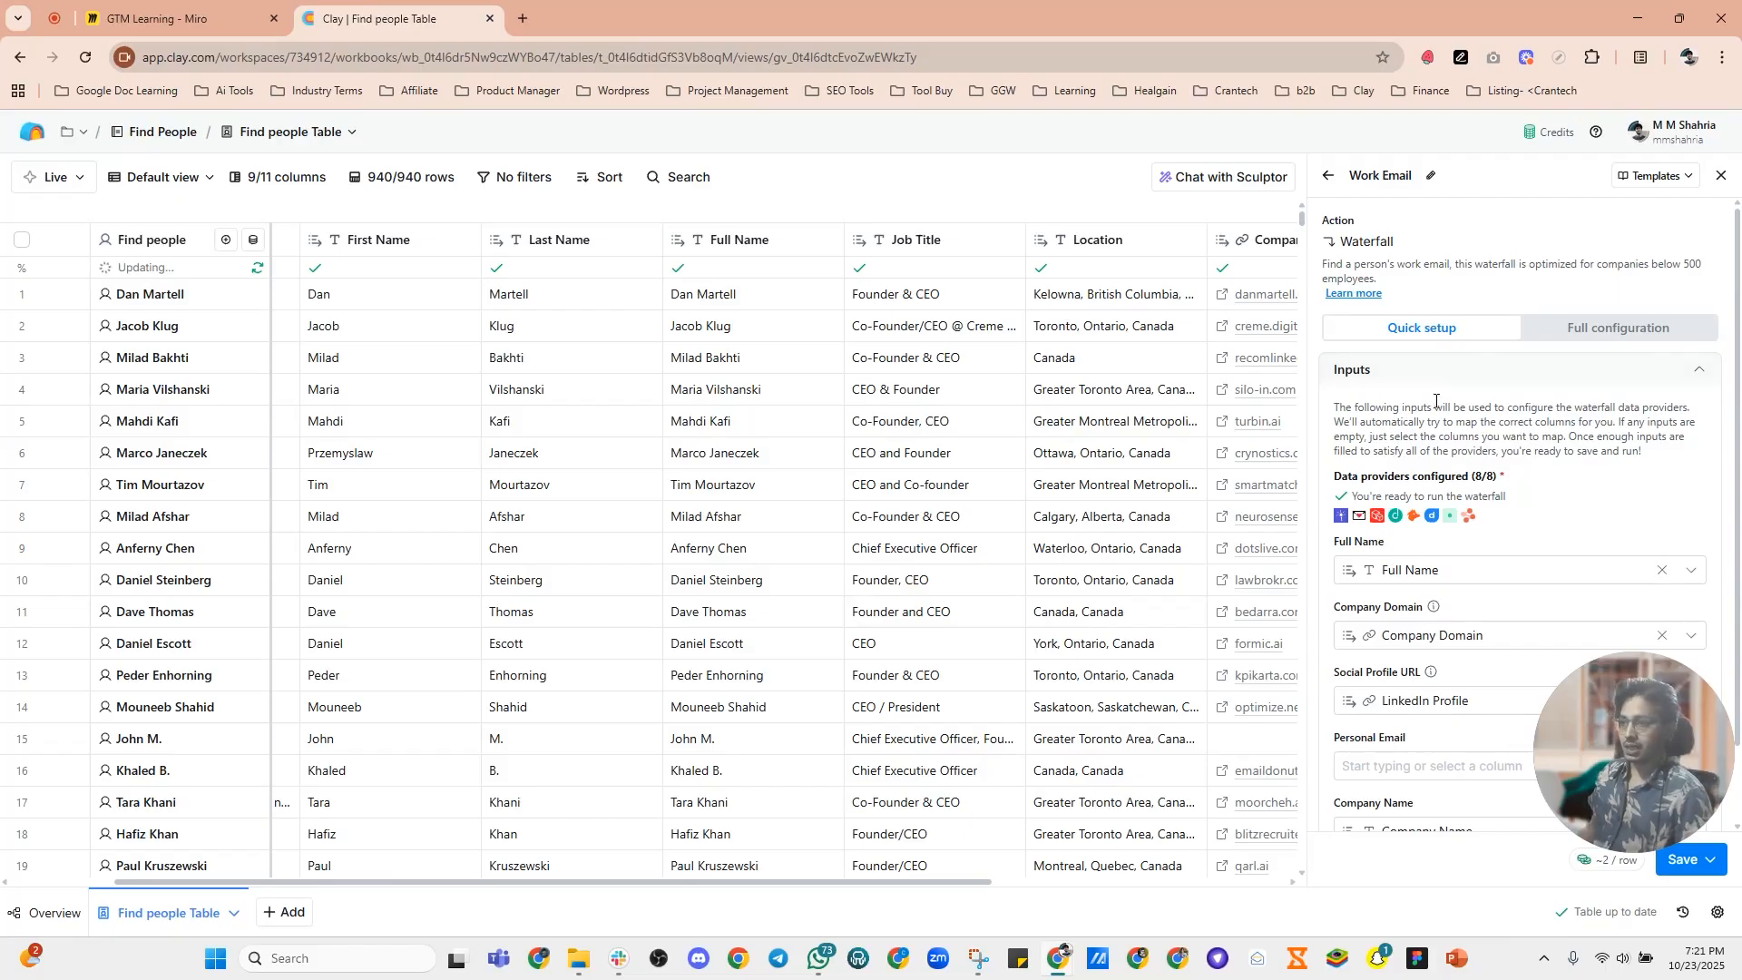
# Step: Show the full configuration of the Work Email waterfall and examine its provider sequence, per-row credit costs and inputs
pyautogui.click(1556, 328)
pyautogui.scroll(-1, 1402, 401)
pyautogui.scroll(-2, 1397, 401)
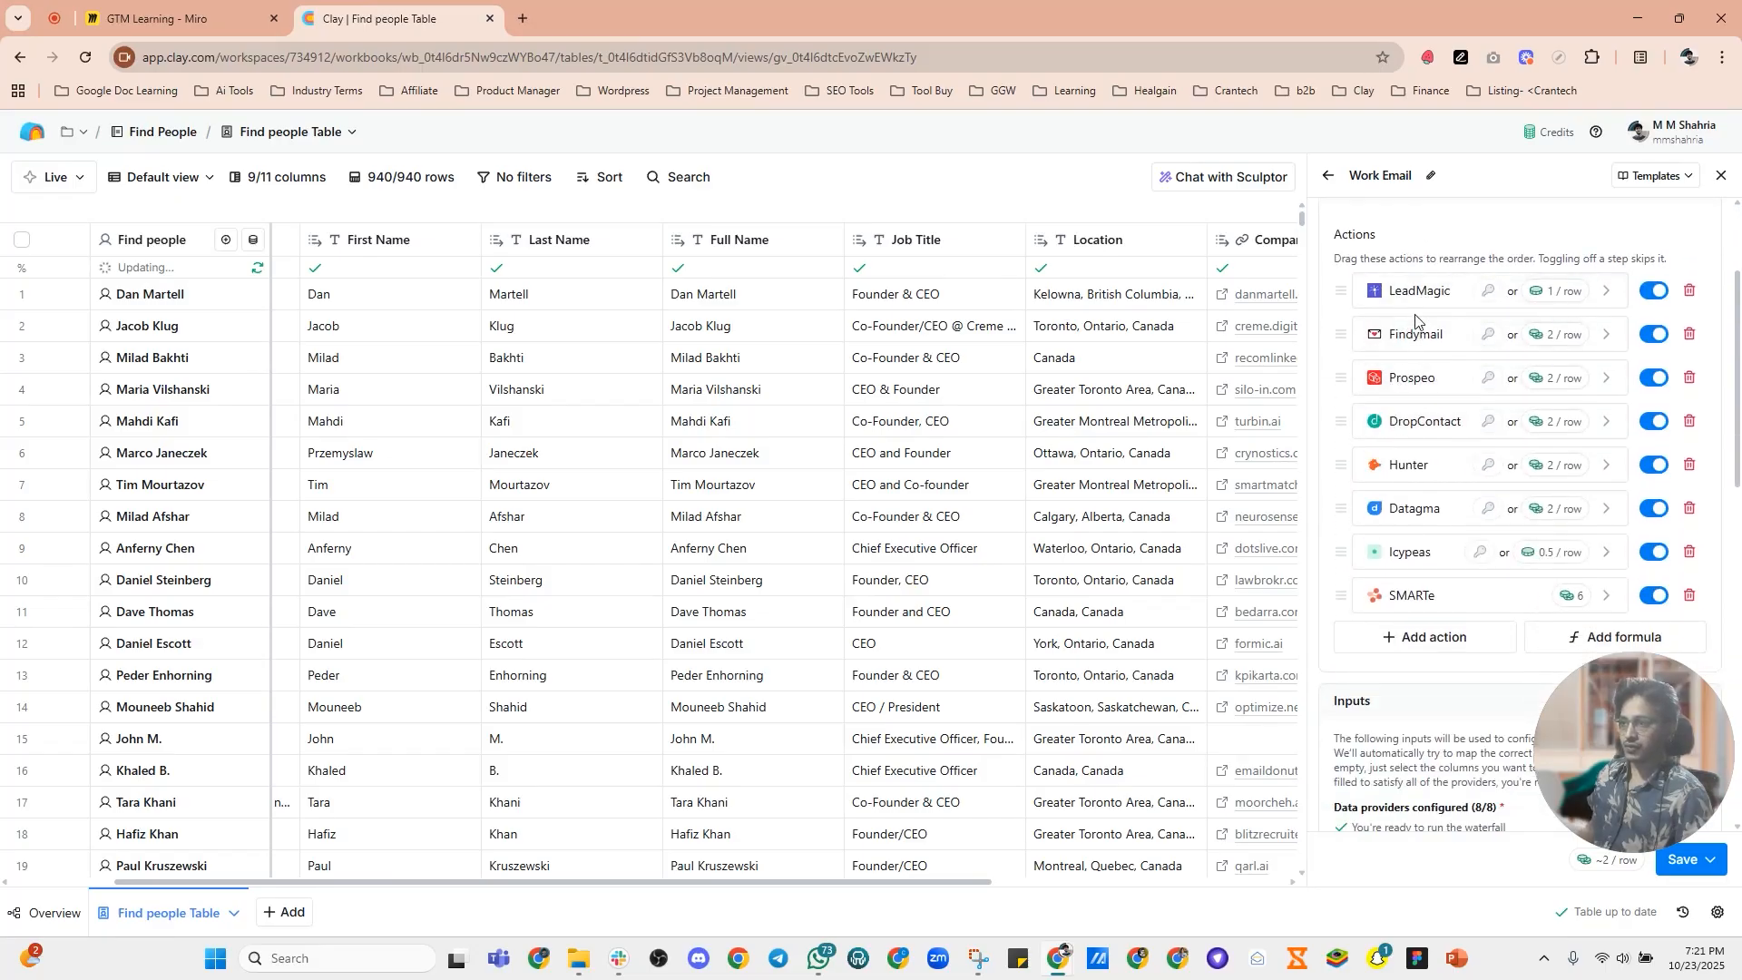
pyautogui.scroll(2, 1417, 324)
pyautogui.scroll(-2, 1418, 327)
pyautogui.scroll(2, 1433, 458)
pyautogui.scroll(-1, 1429, 442)
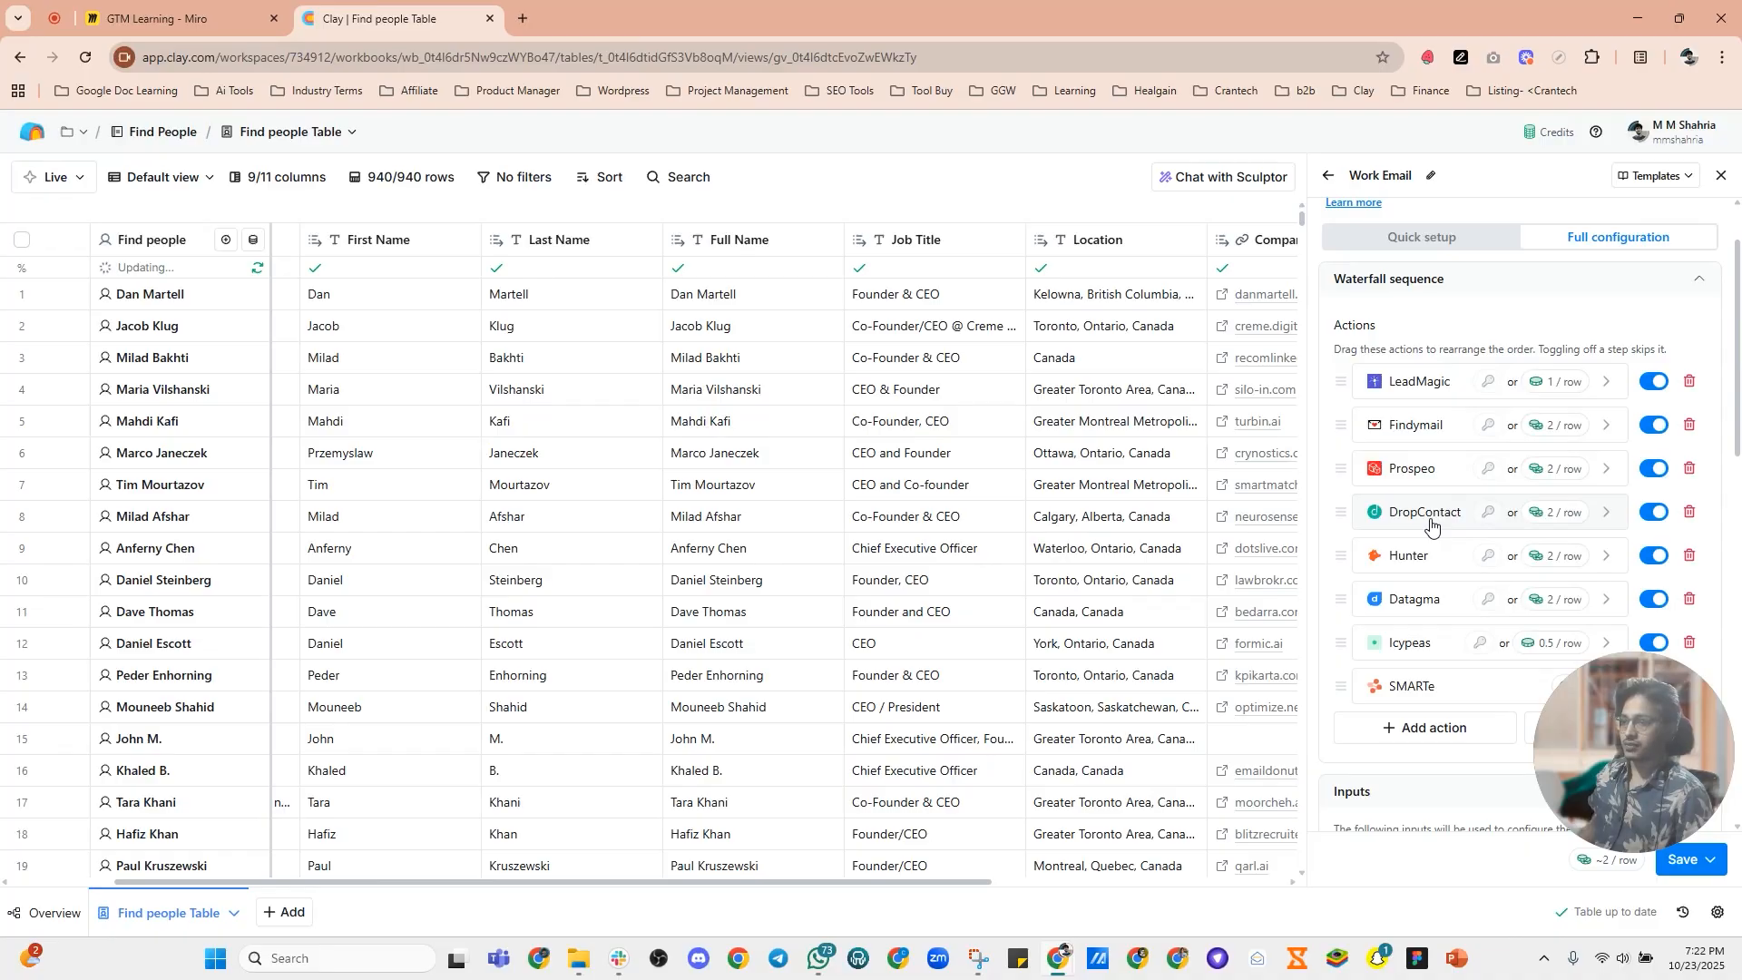
pyautogui.scroll(2, 1429, 524)
pyautogui.scroll(-4, 1415, 490)
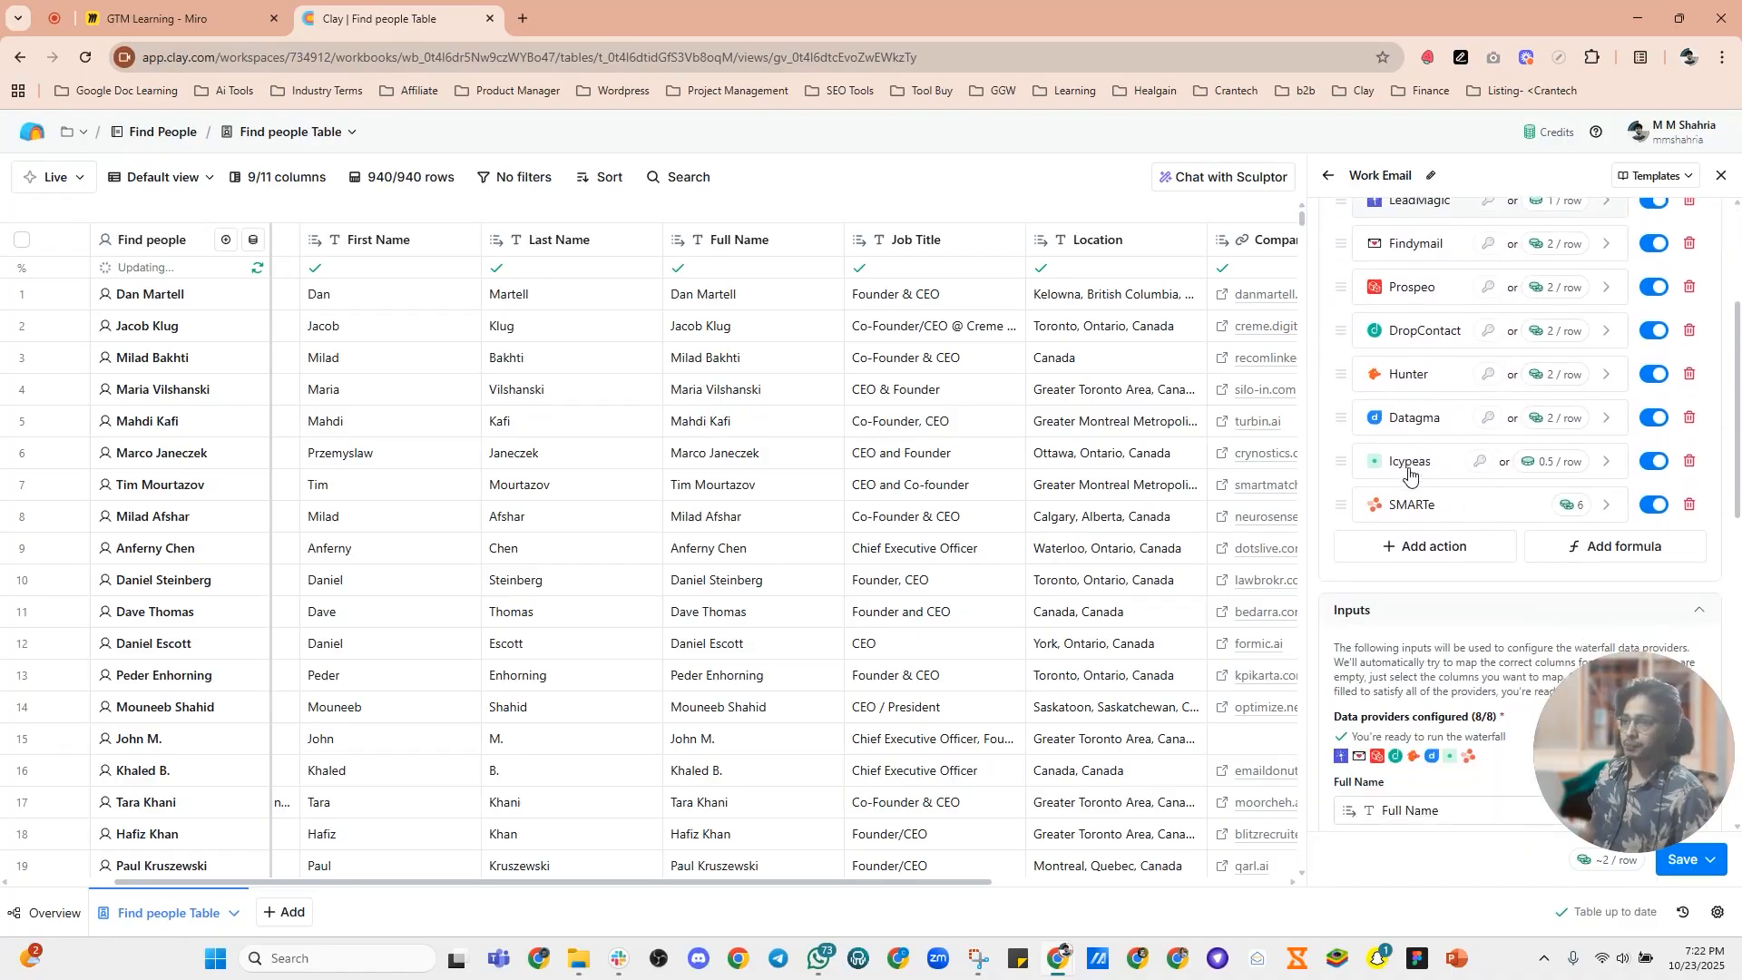
pyautogui.scroll(1, 1409, 471)
pyautogui.scroll(2, 1409, 471)
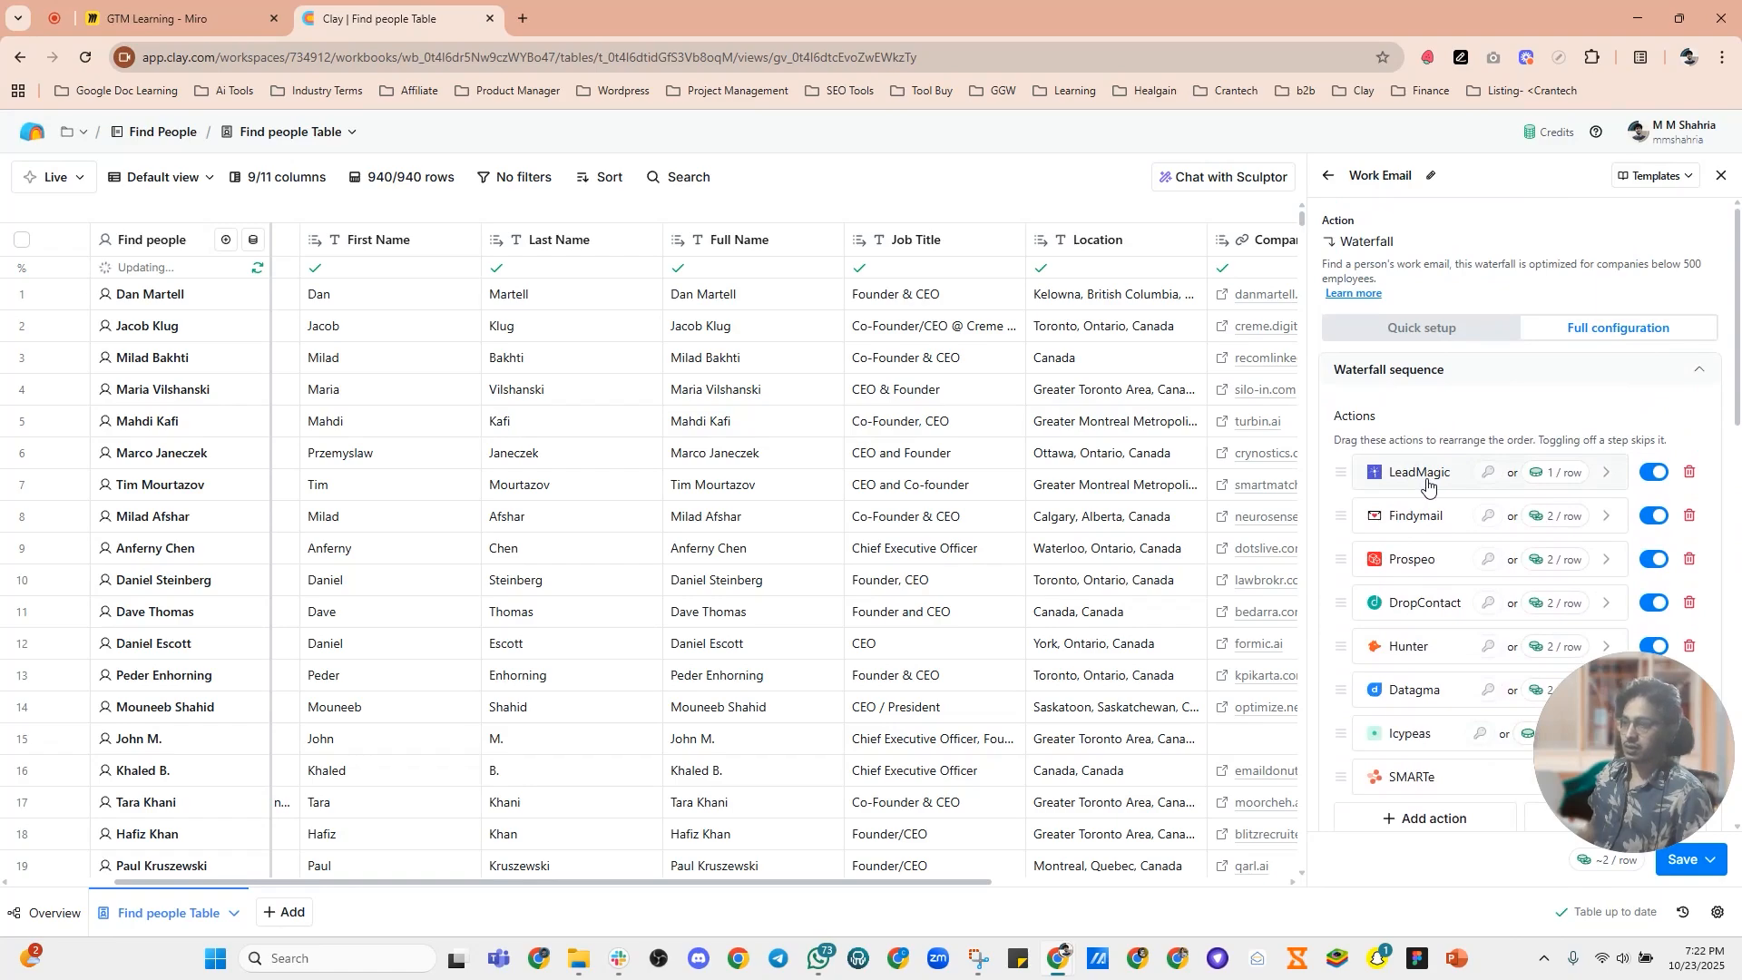
pyautogui.scroll(-1, 1420, 475)
pyautogui.scroll(-1, 1421, 463)
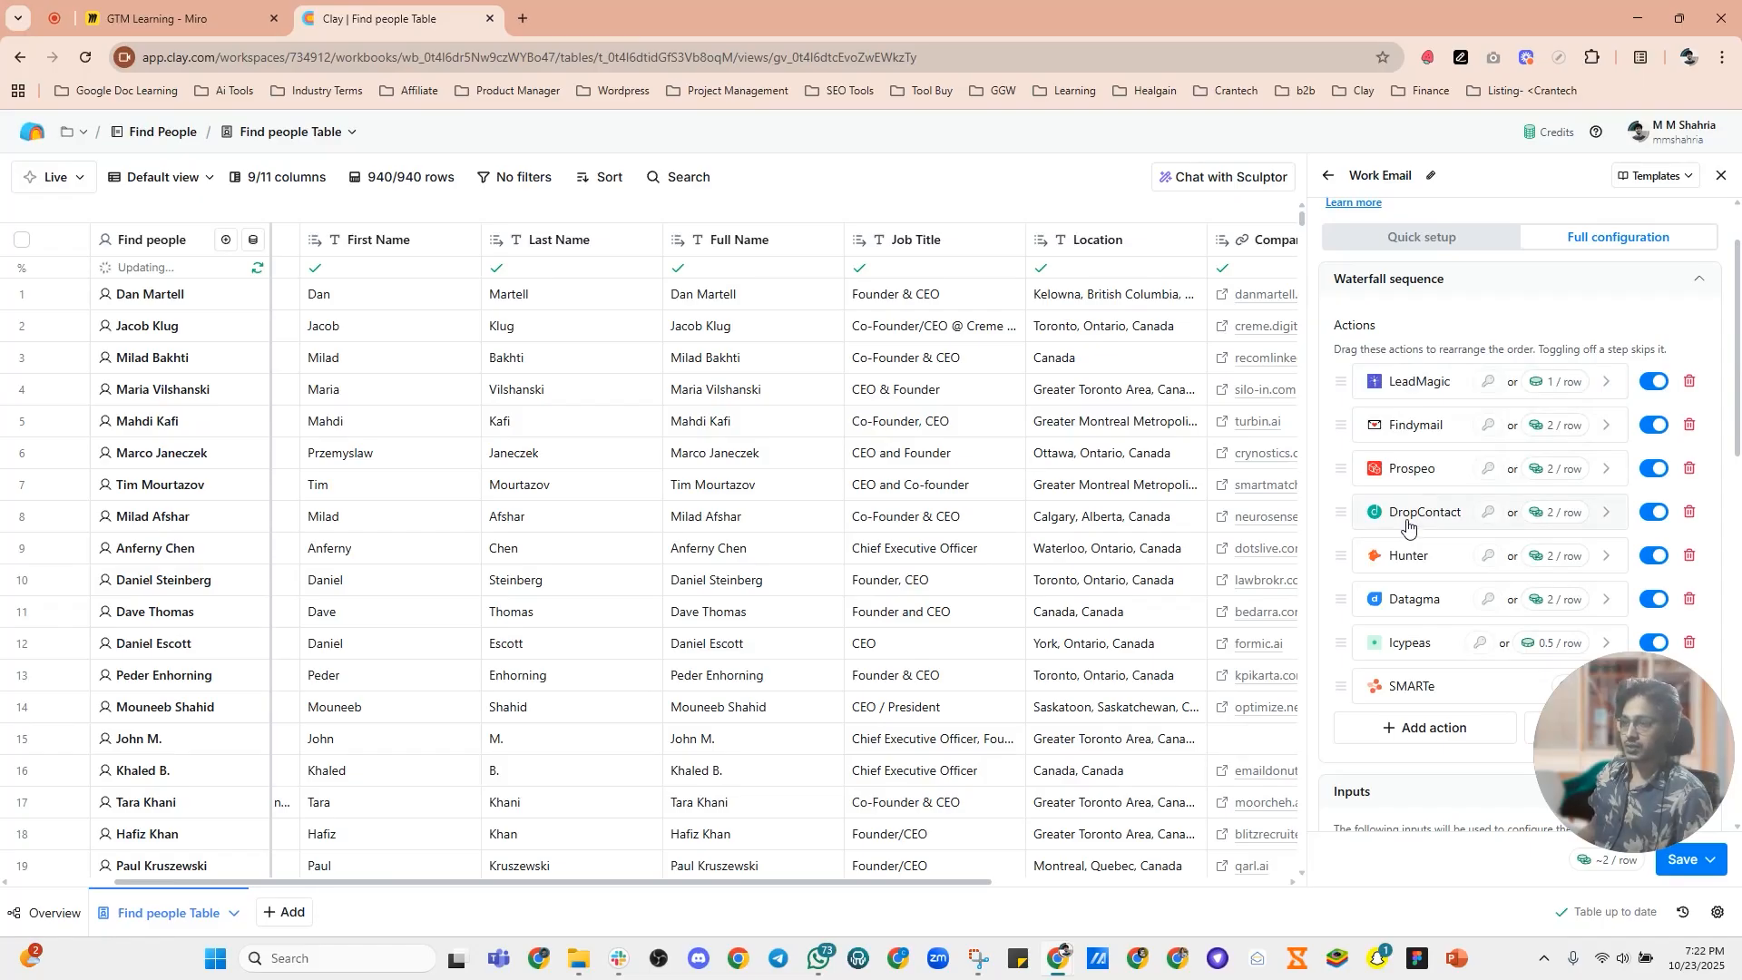
pyautogui.moveTo(1621, 673); pyautogui.dragTo(917, 689)
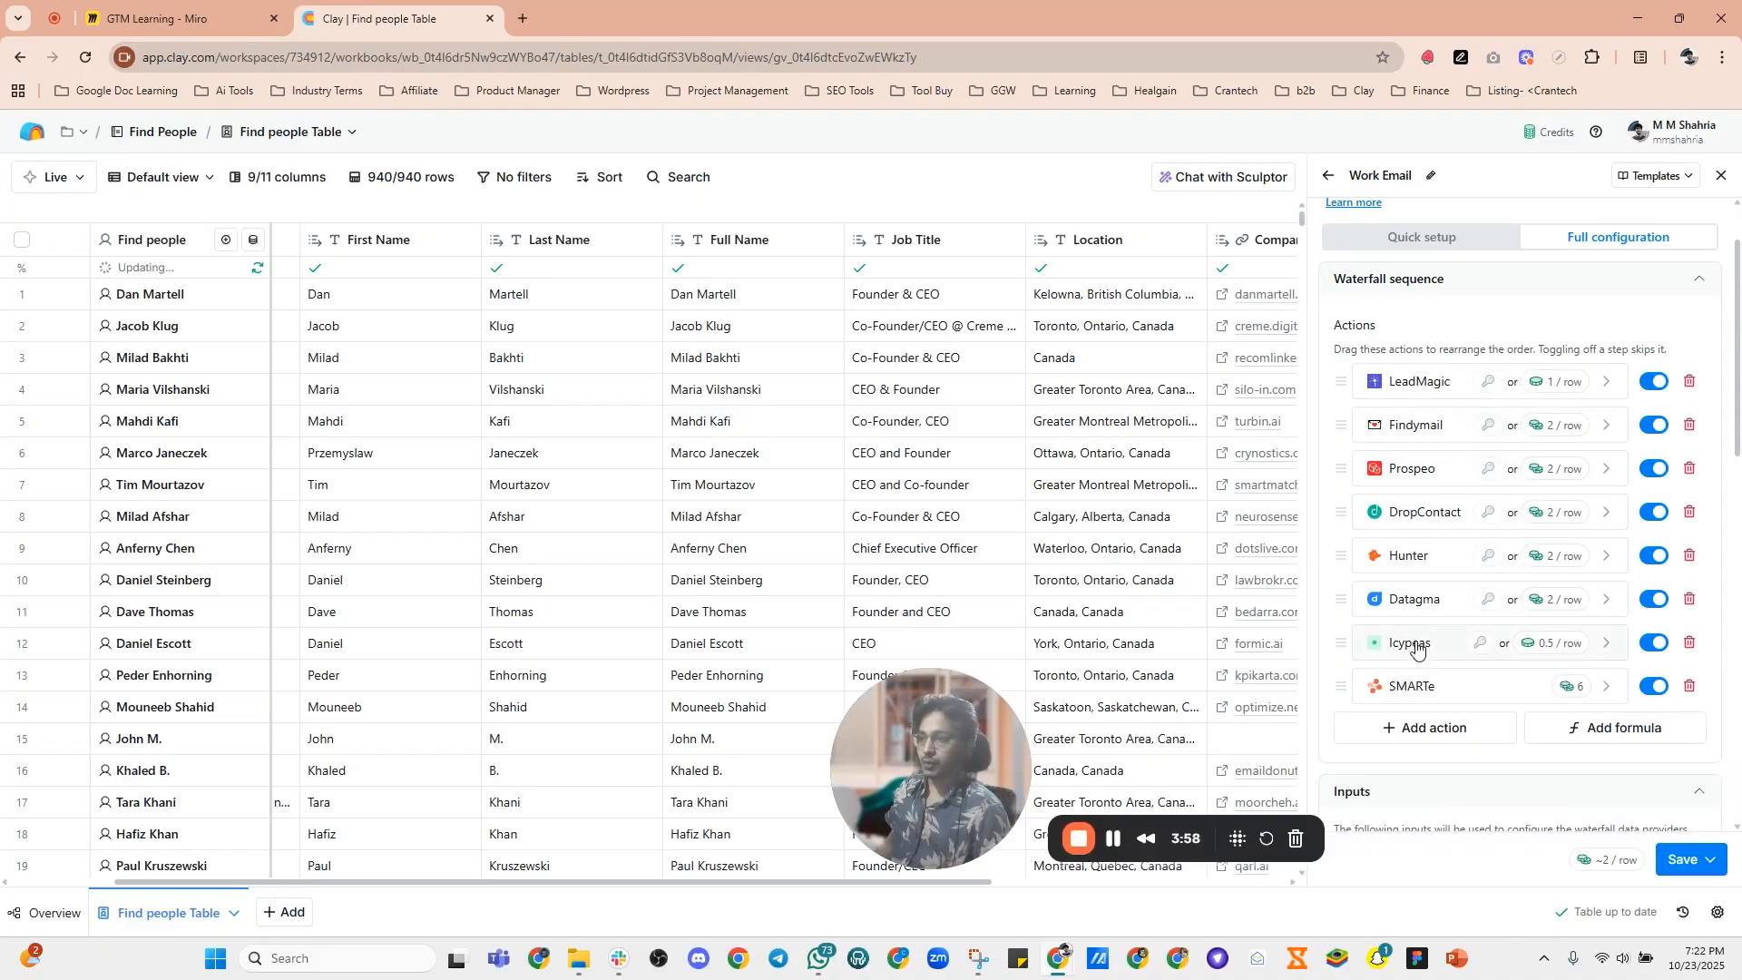
pyautogui.scroll(-3, 1438, 431)
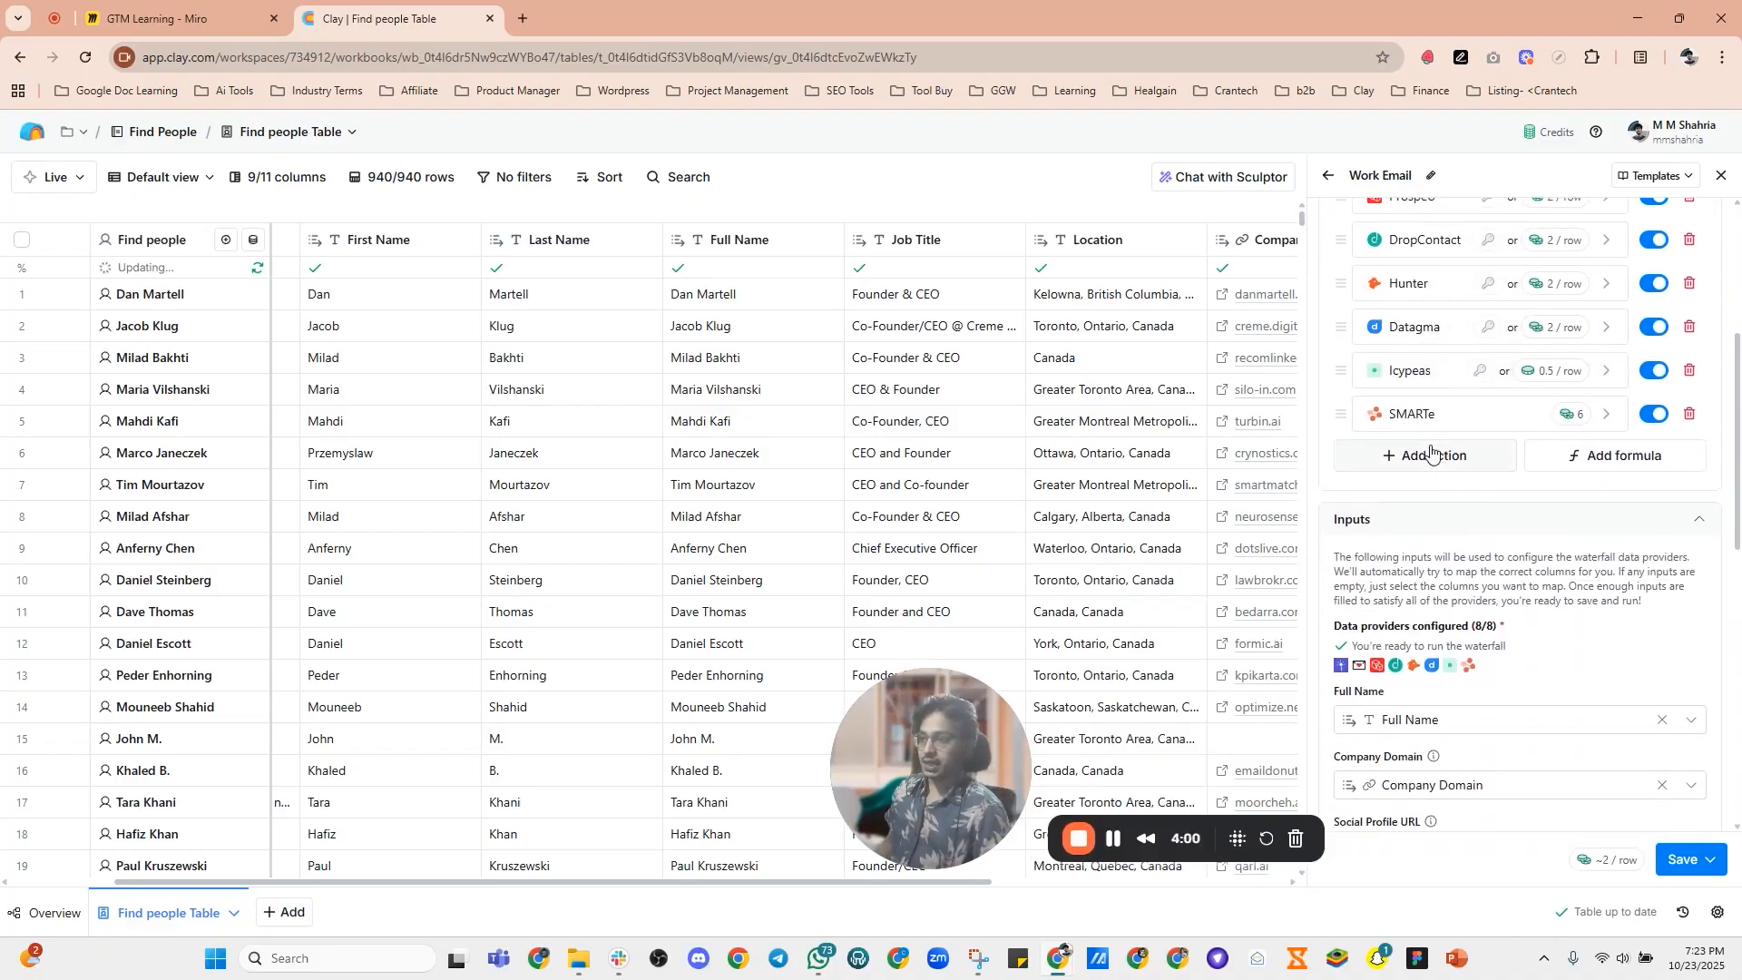
pyautogui.scroll(3, 1432, 451)
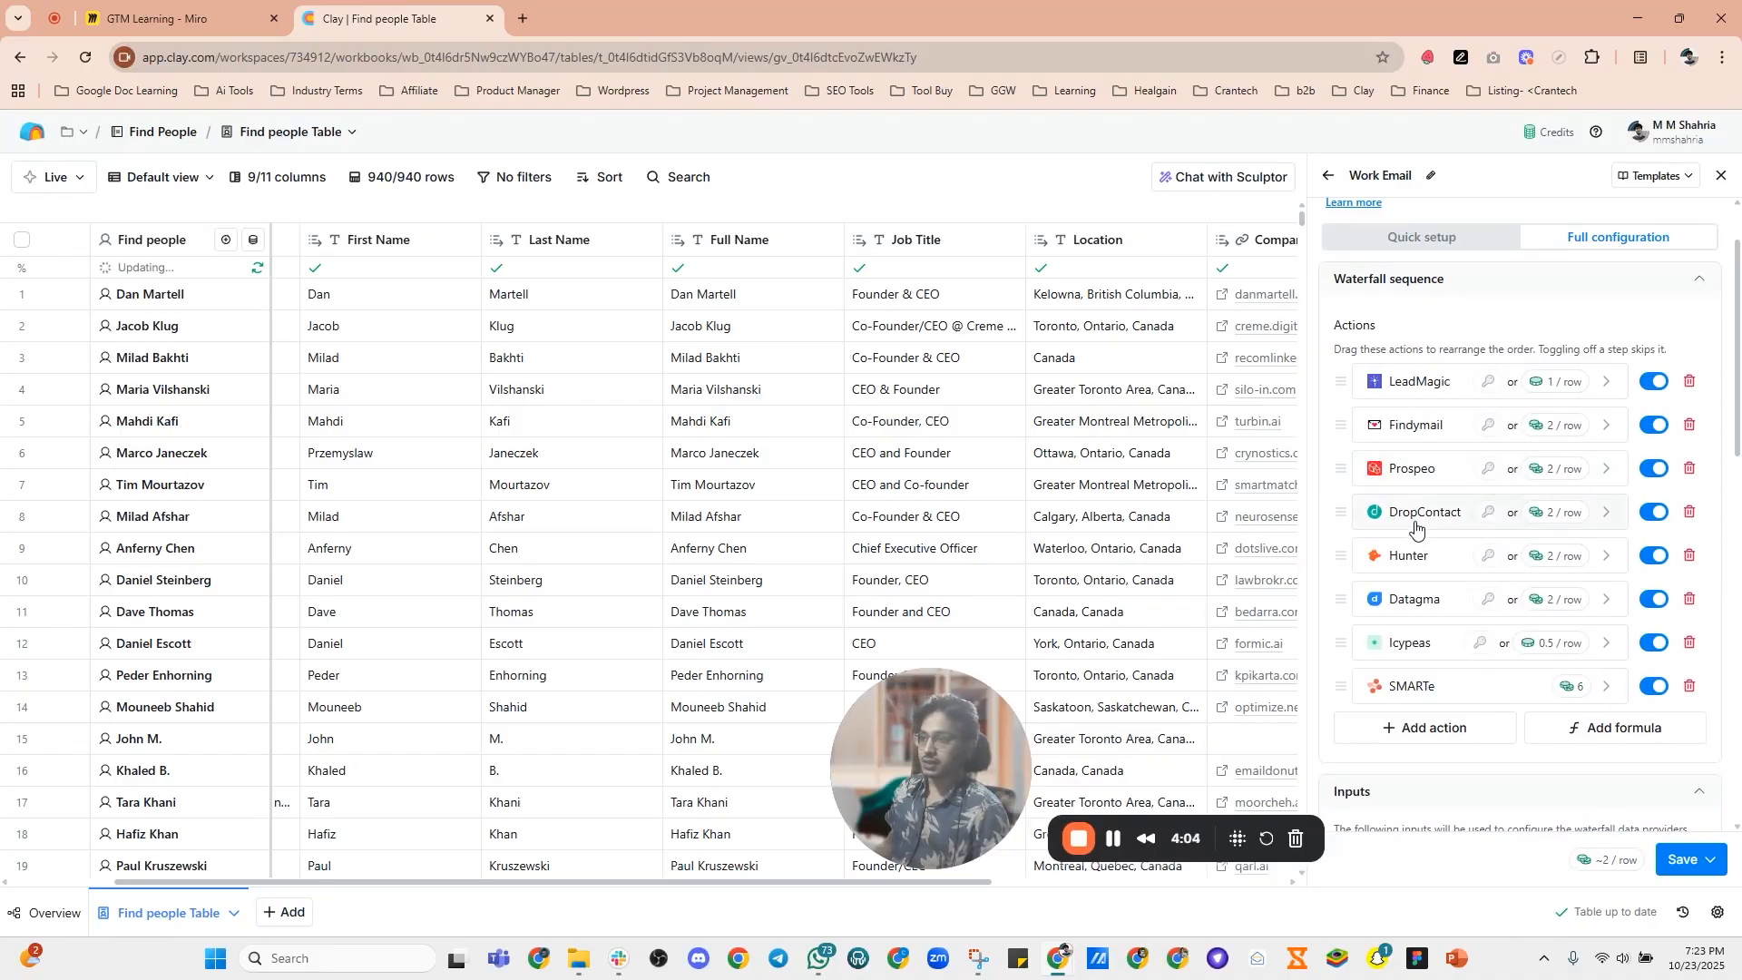
pyautogui.scroll(-10, 1467, 617)
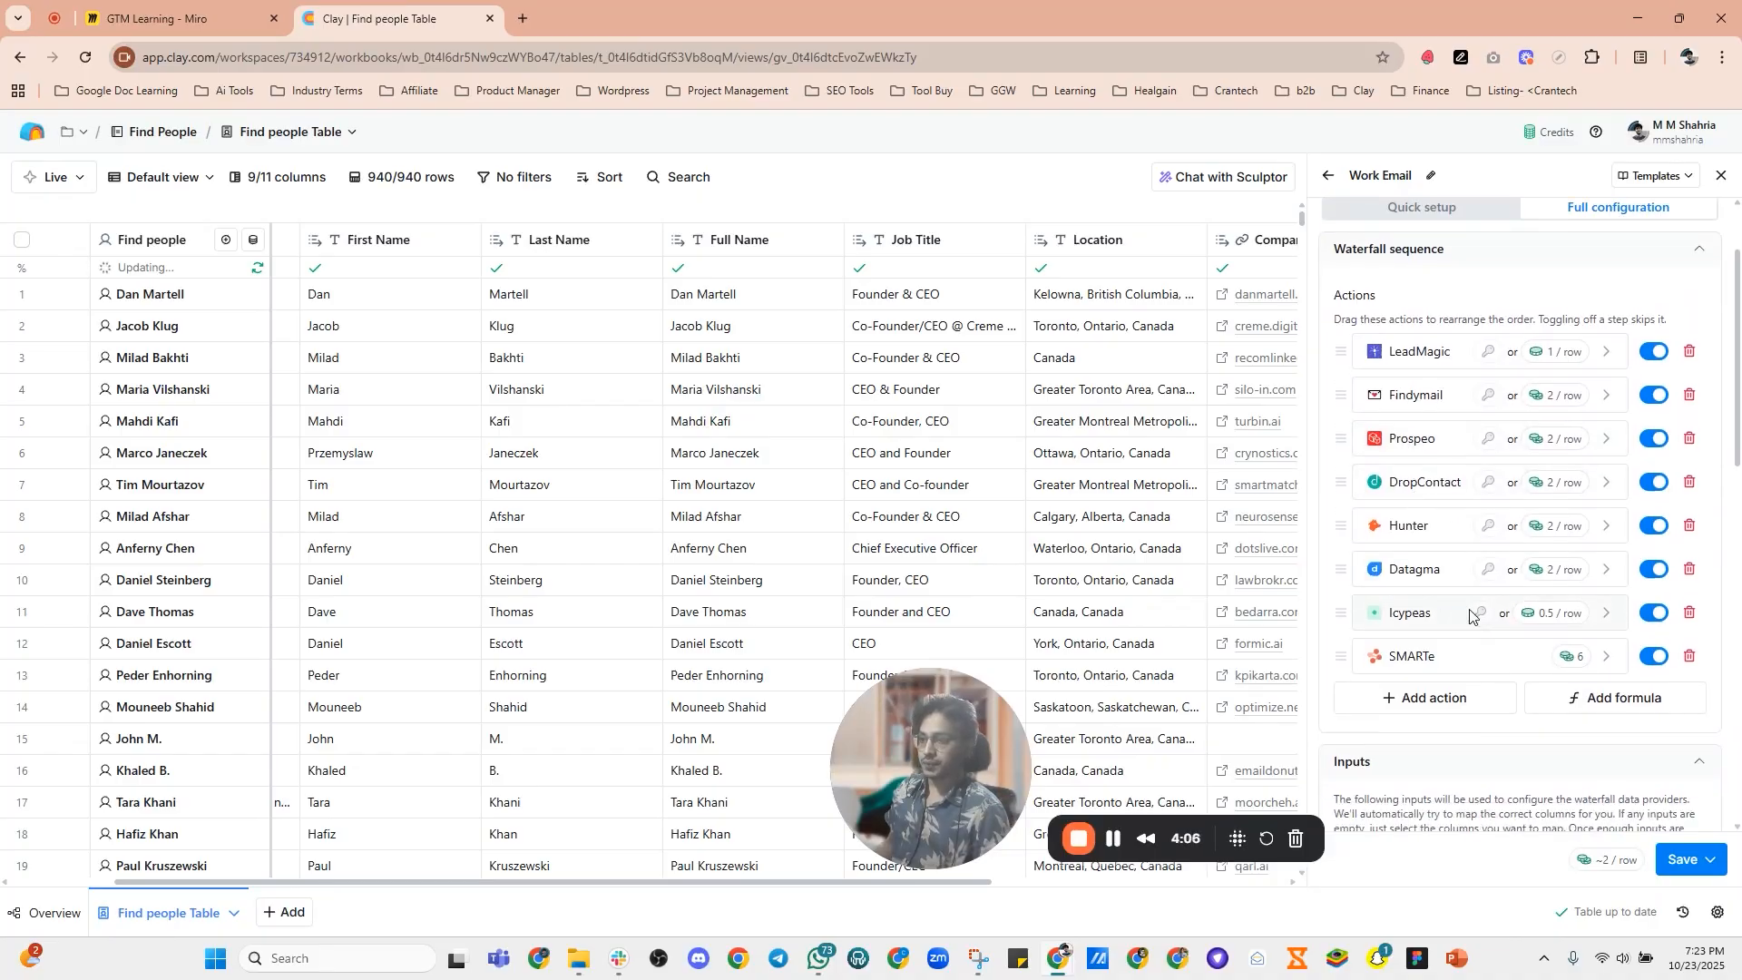
pyautogui.scroll(10, 1466, 623)
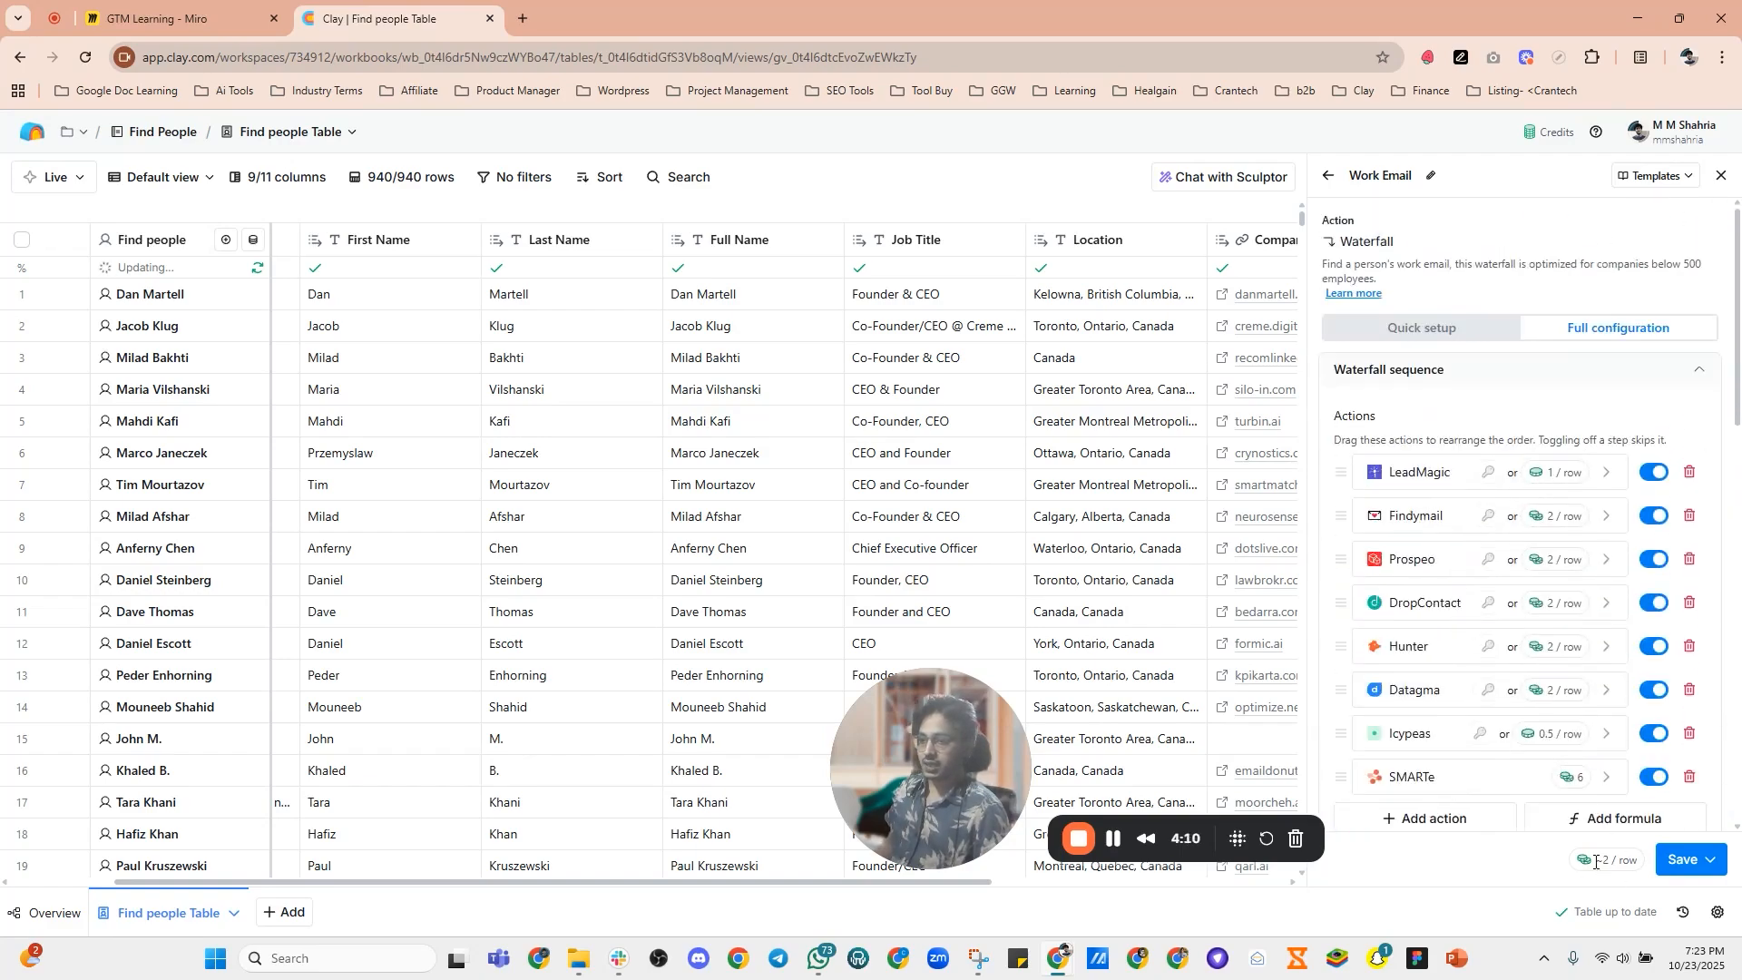
# Step: Check the estimated credit cost, then save the Work Email enrichment and run it on 10 rows only
pyautogui.moveTo(1606, 859)
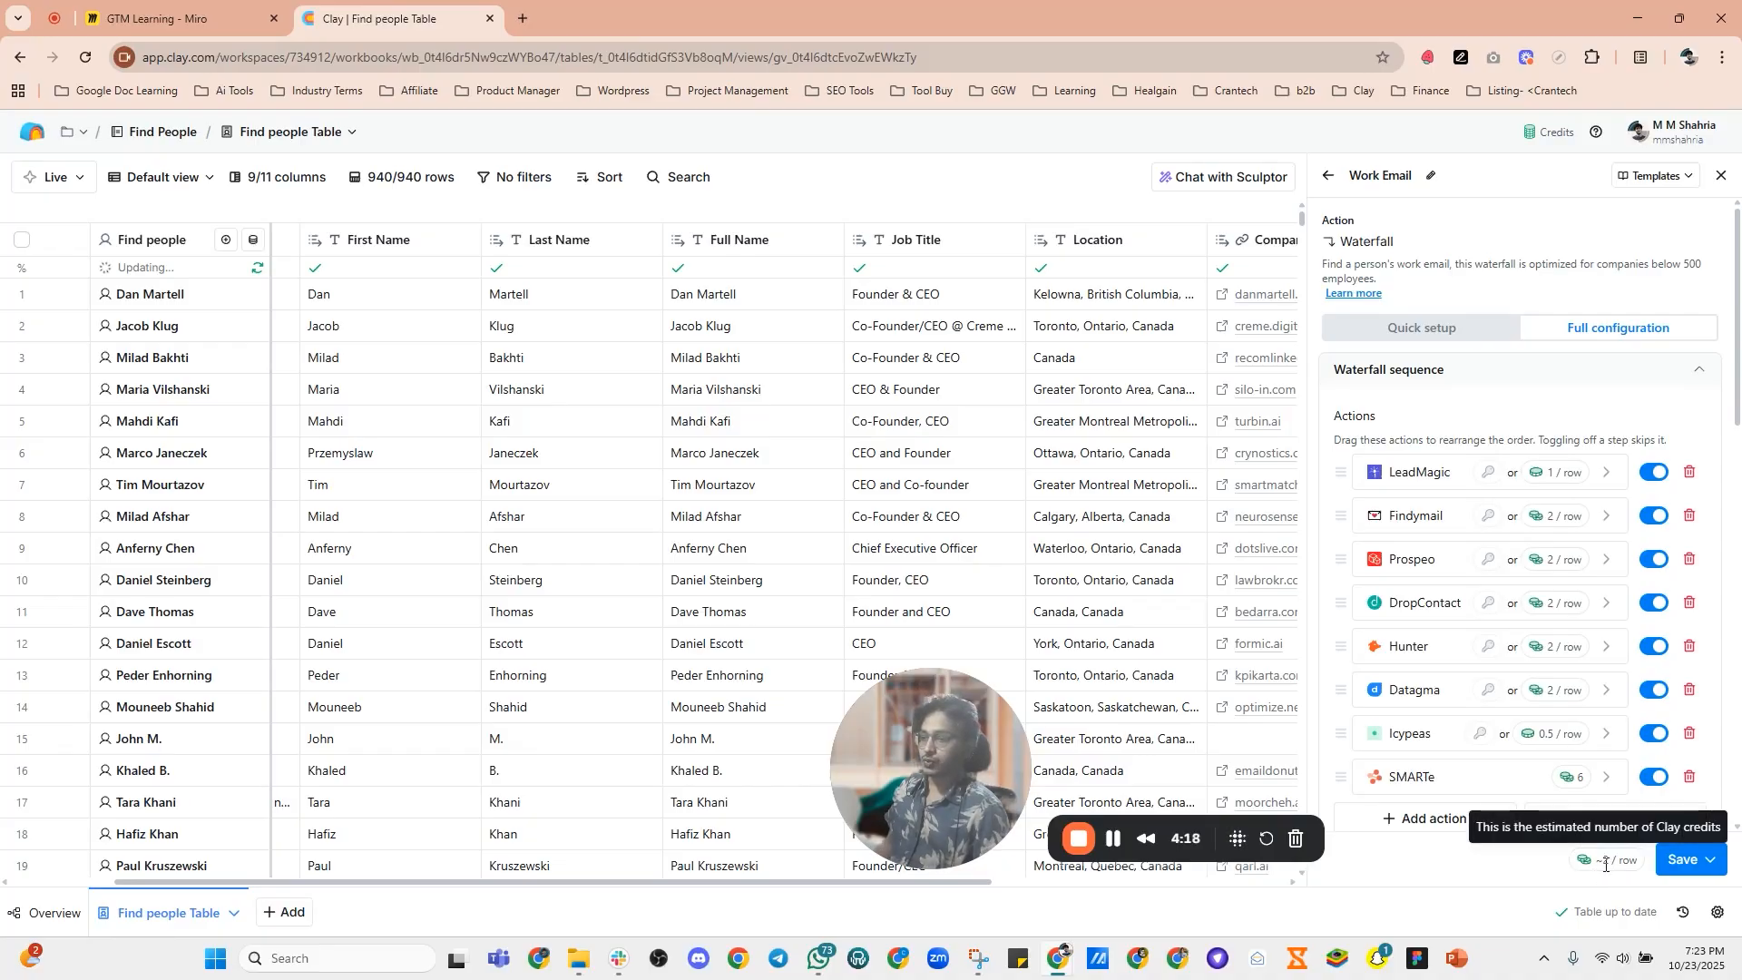
pyautogui.click(1694, 869)
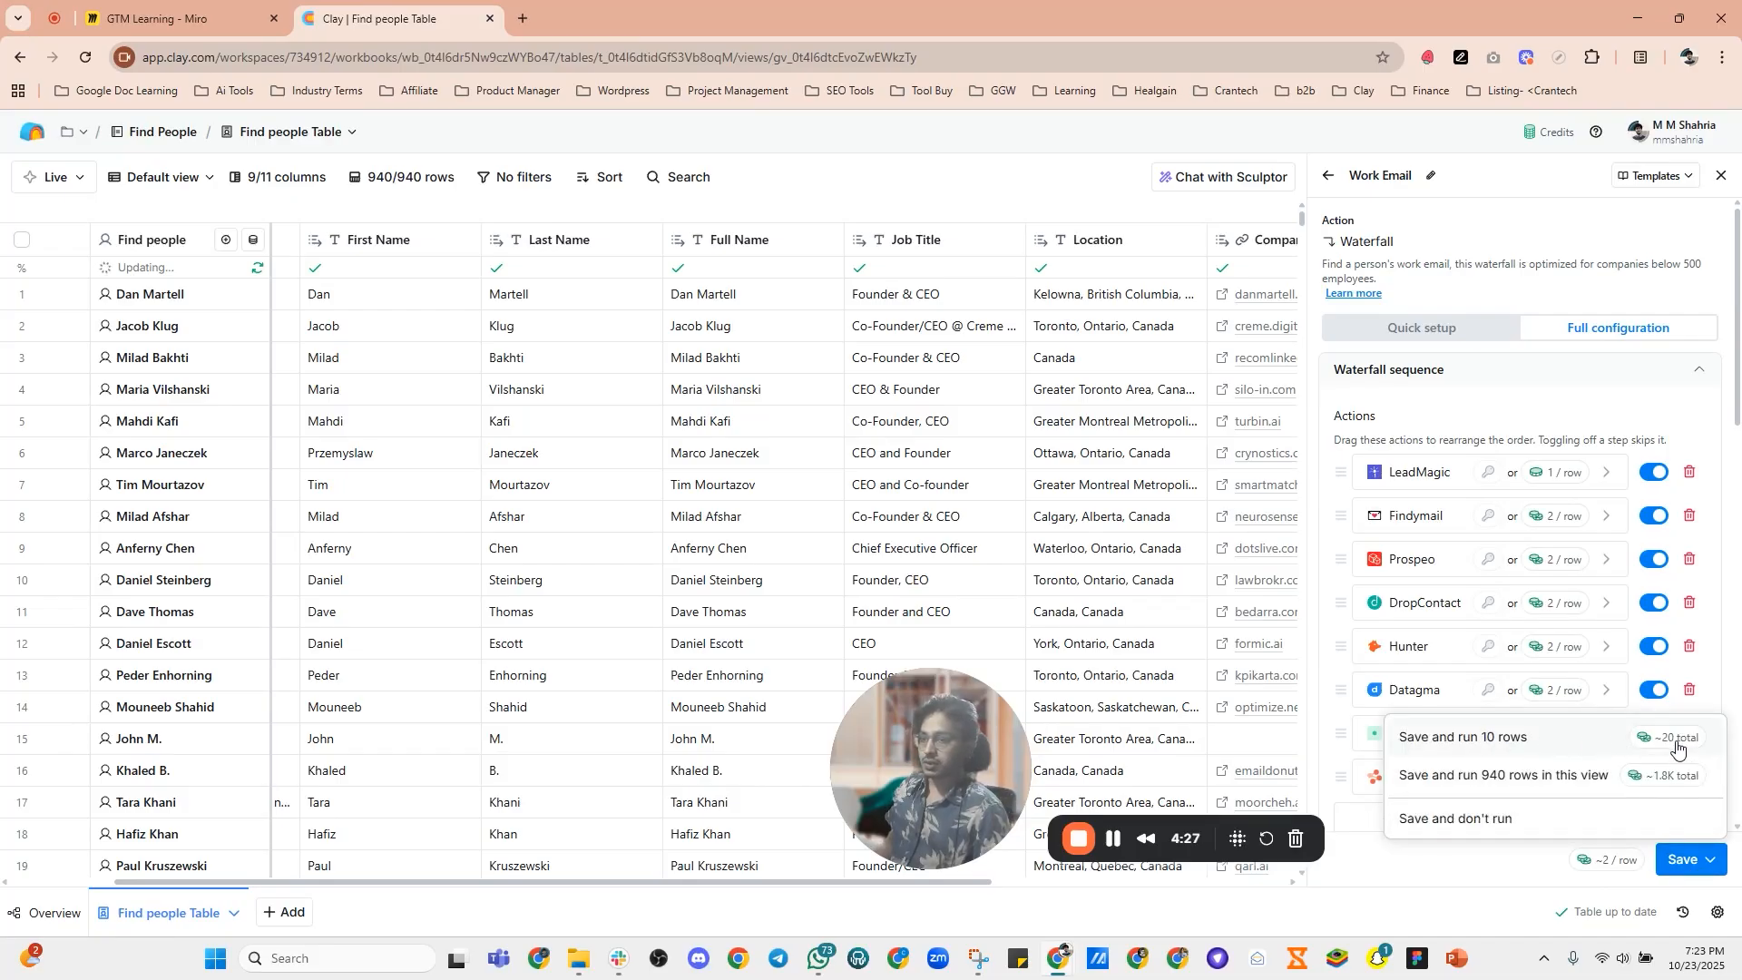
pyautogui.moveTo(1677, 747)
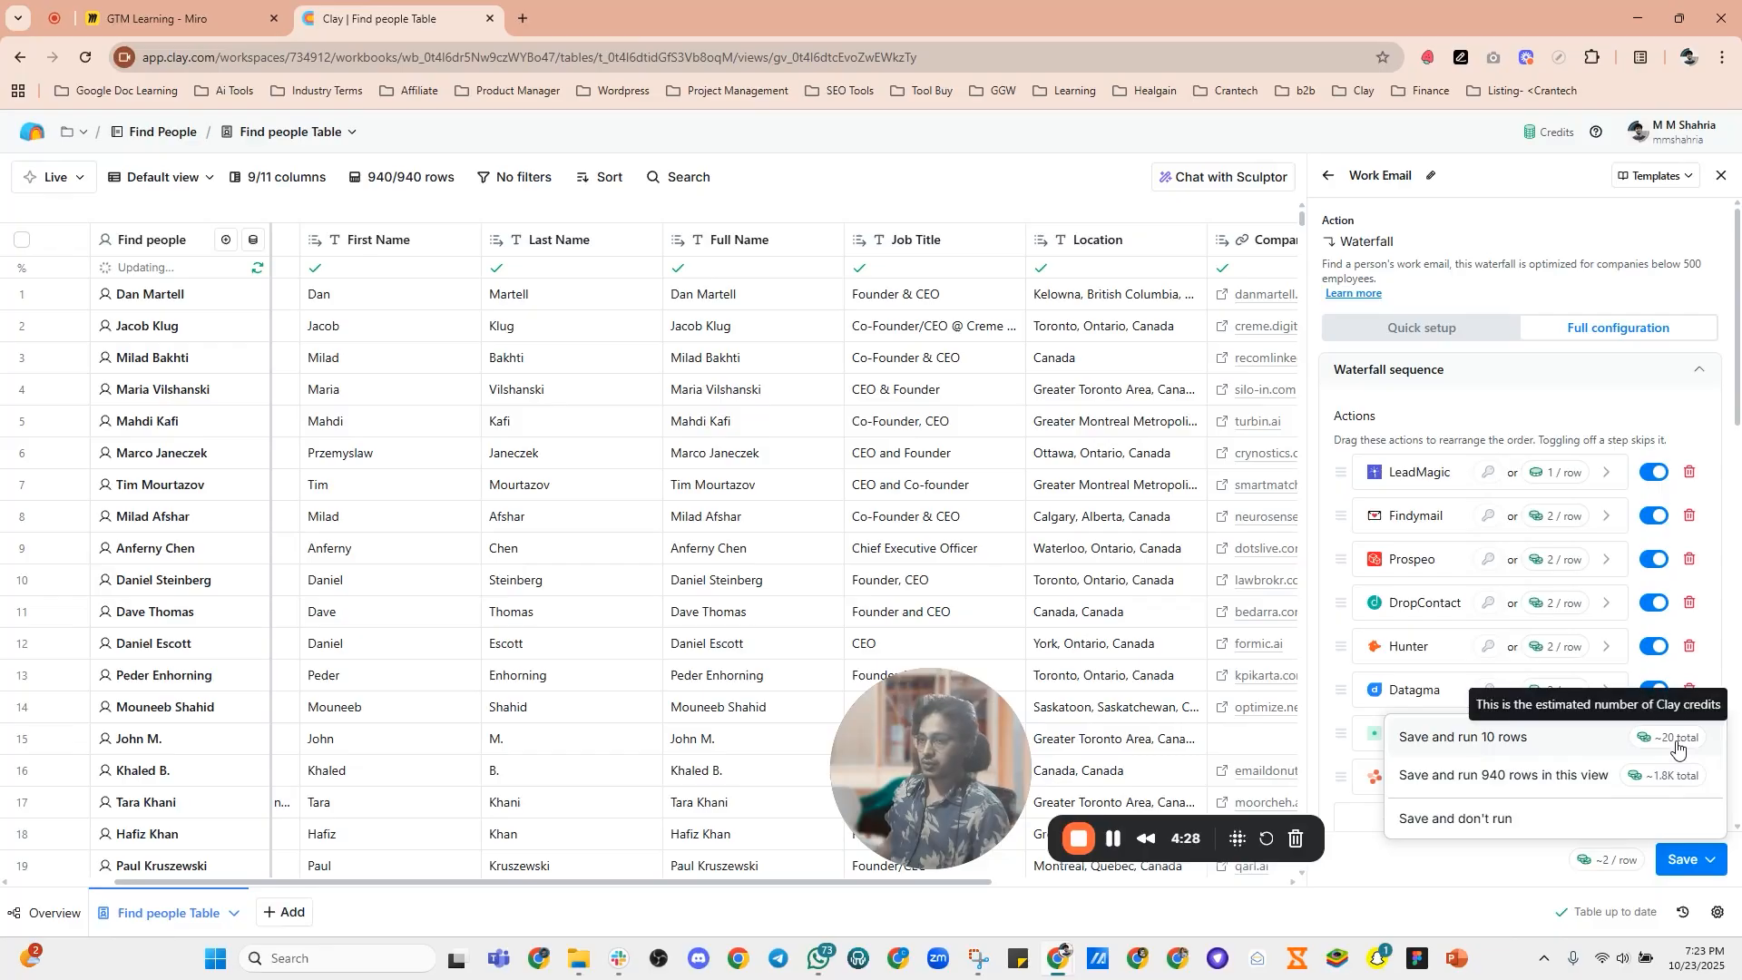
pyautogui.click(1489, 746)
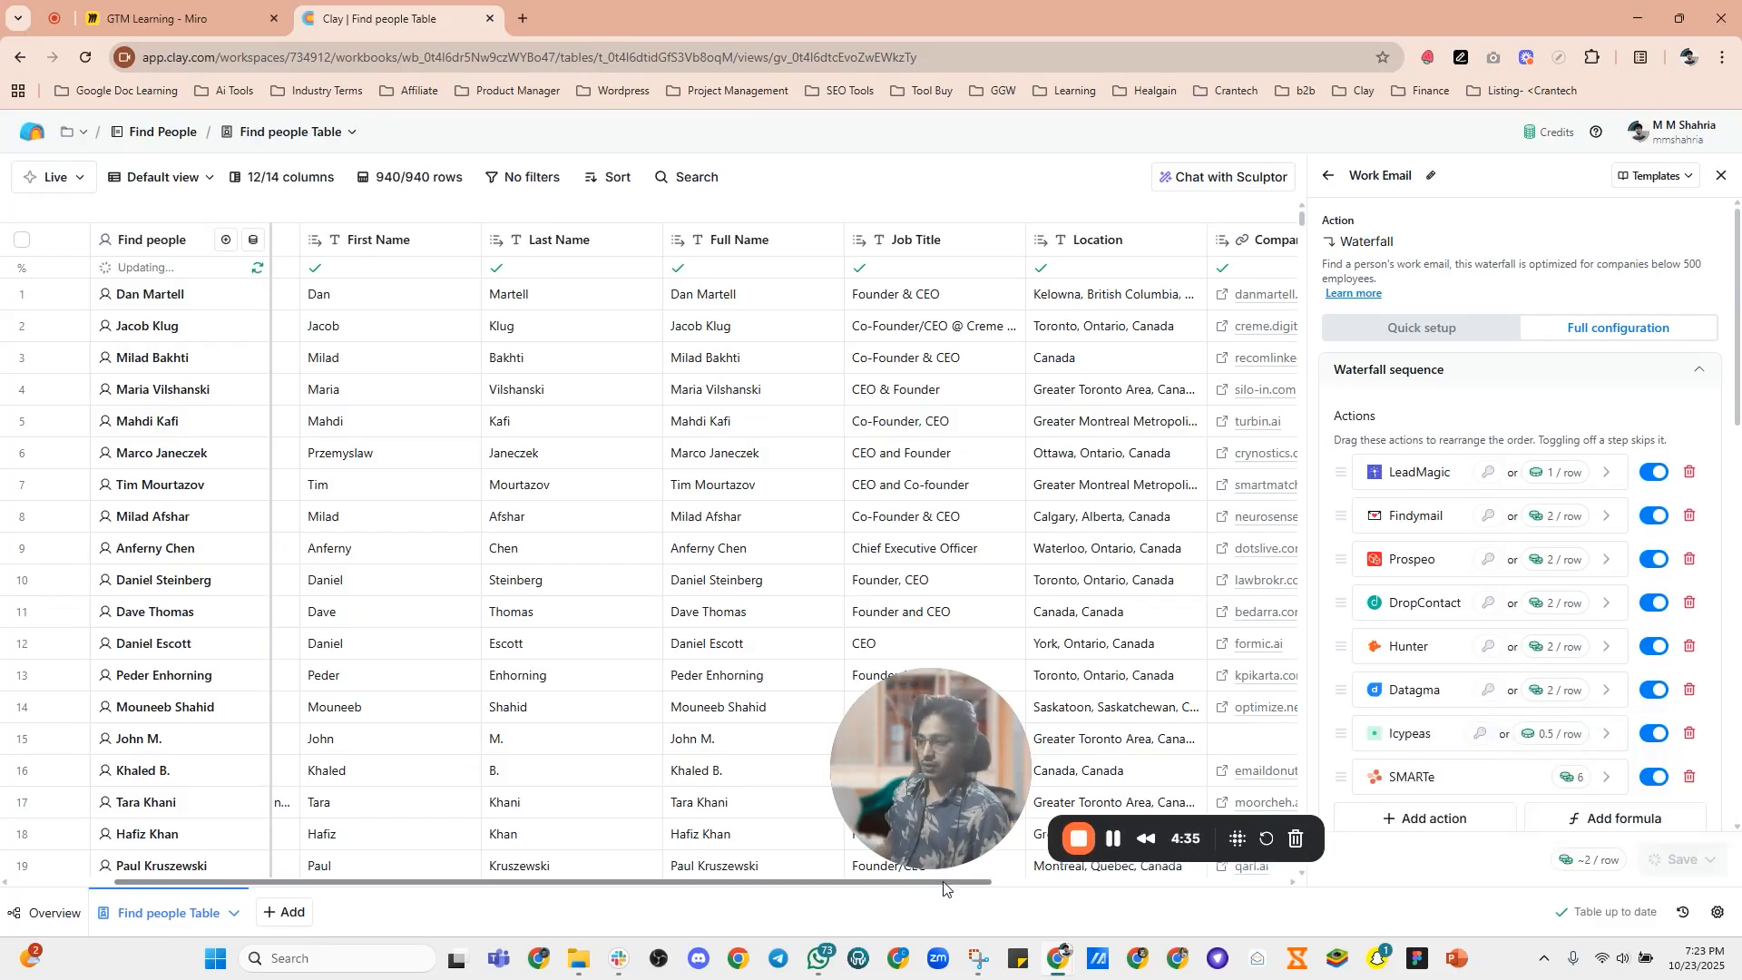
# Step: Close the Work Email configuration and check the new Work Email column at the end of the table
pyautogui.moveTo(982, 878); pyautogui.dragTo(1283, 886)
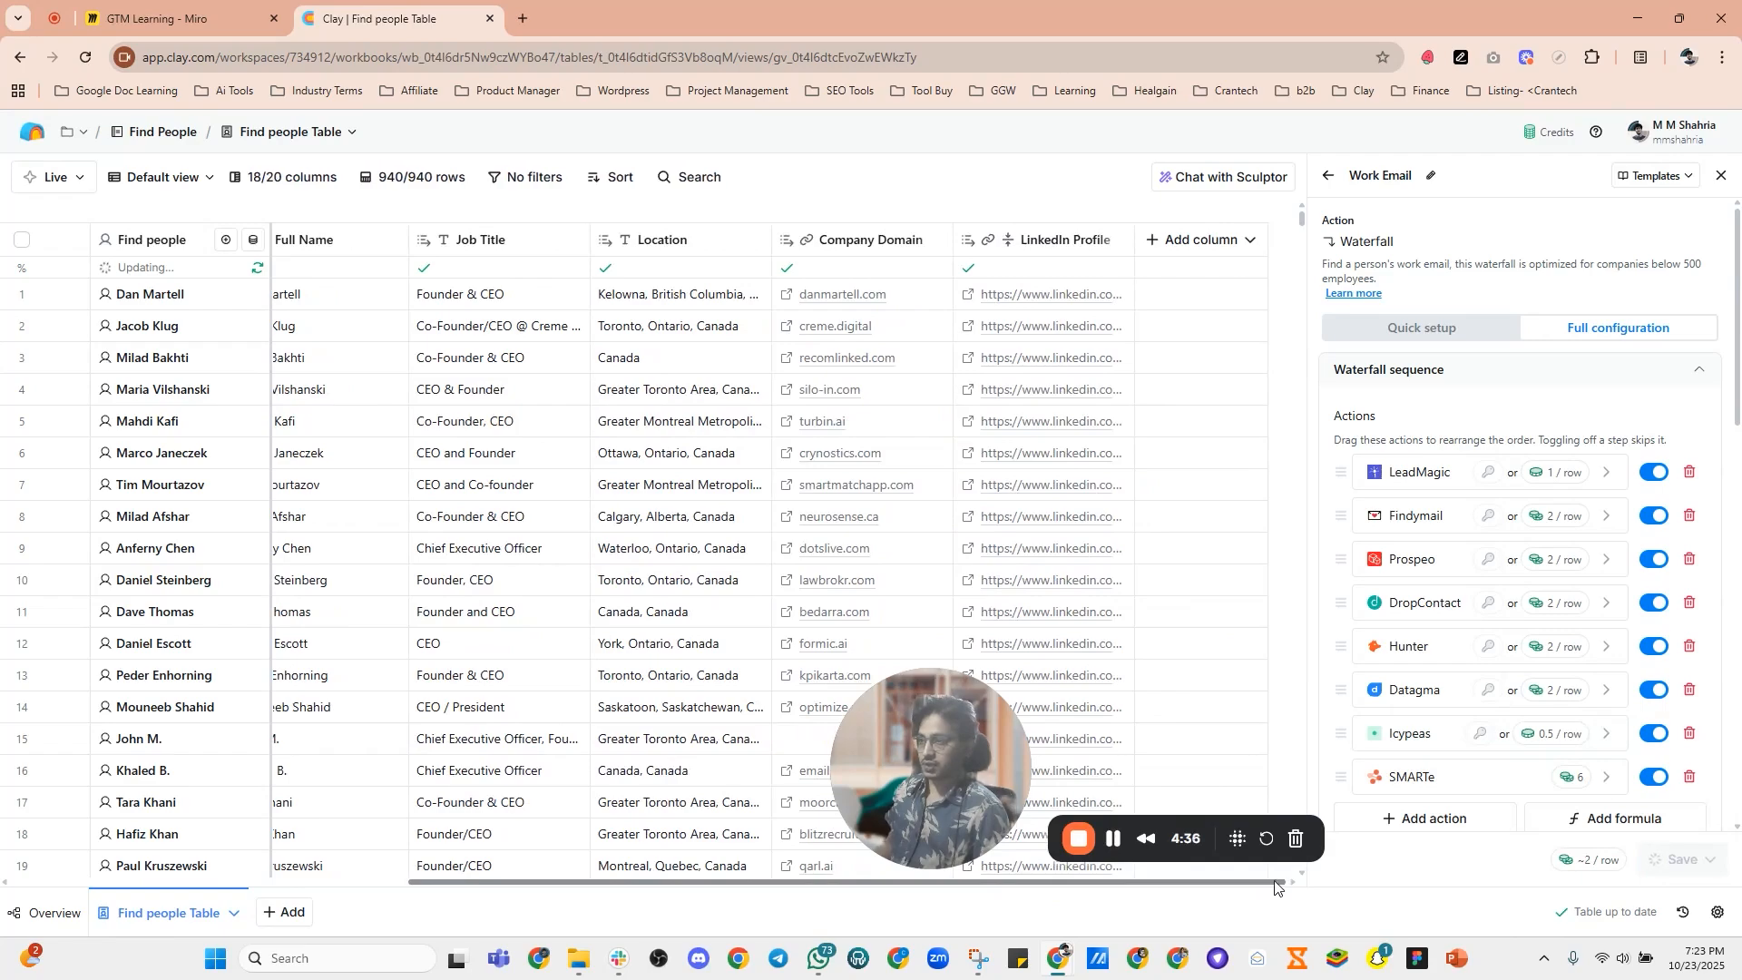
pyautogui.click(1721, 176)
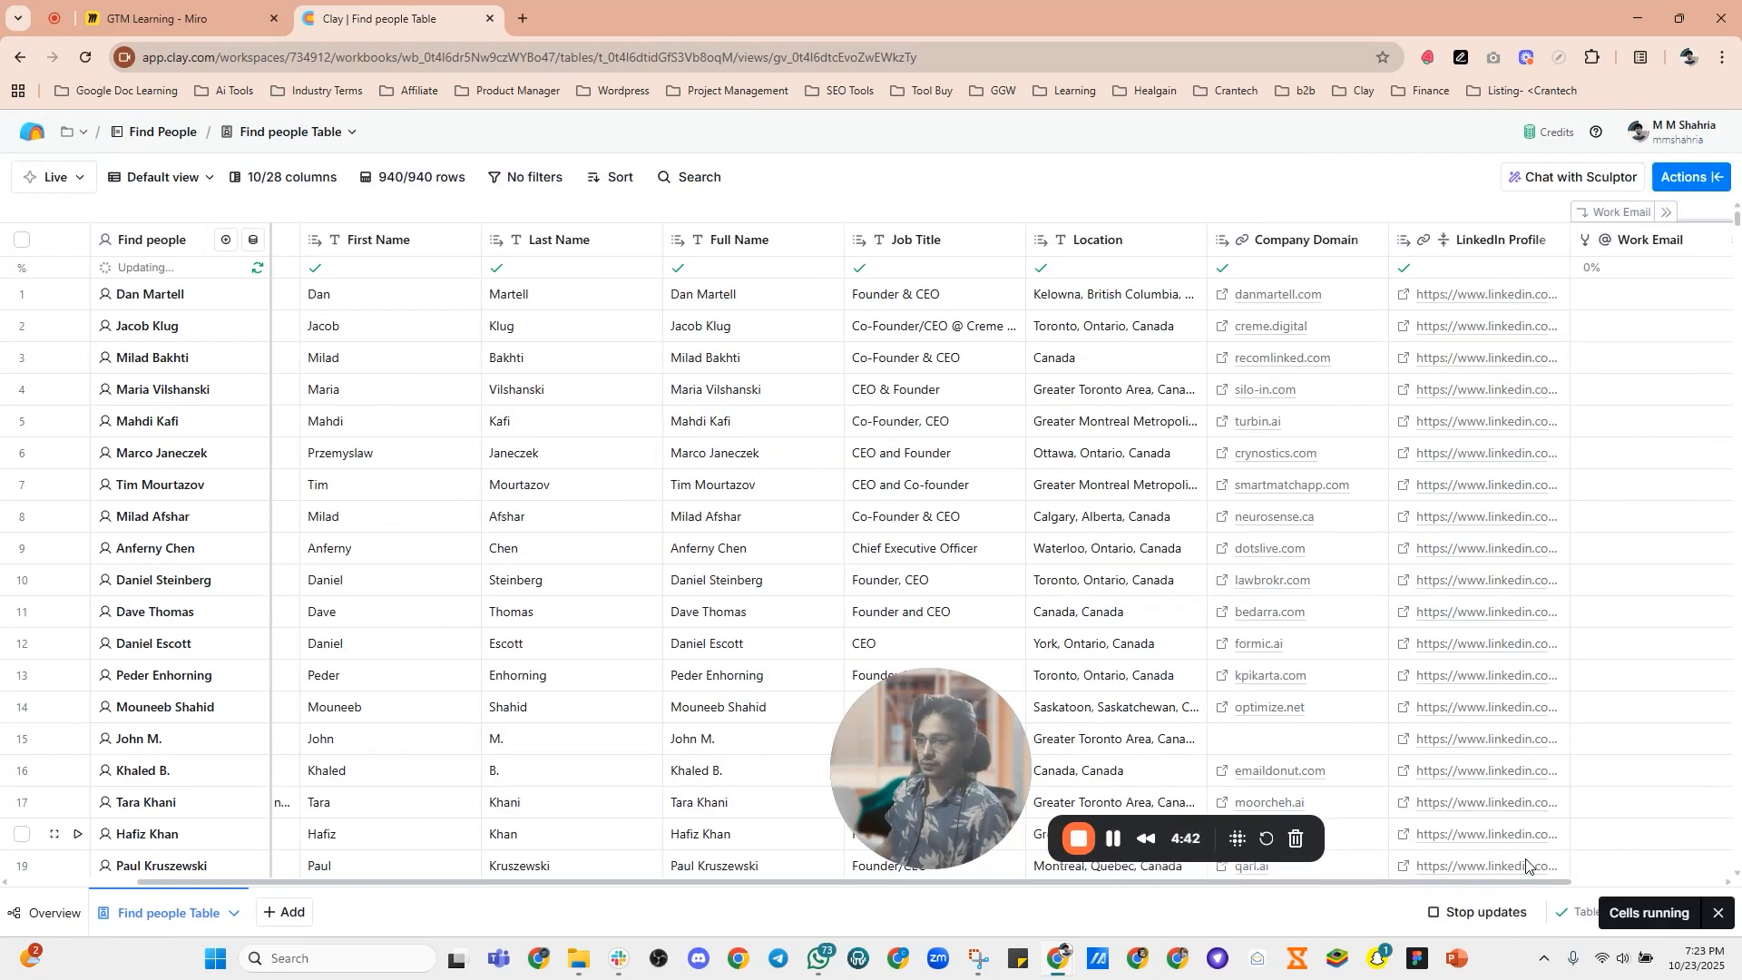
pyautogui.moveTo(1517, 887); pyautogui.dragTo(1669, 887)
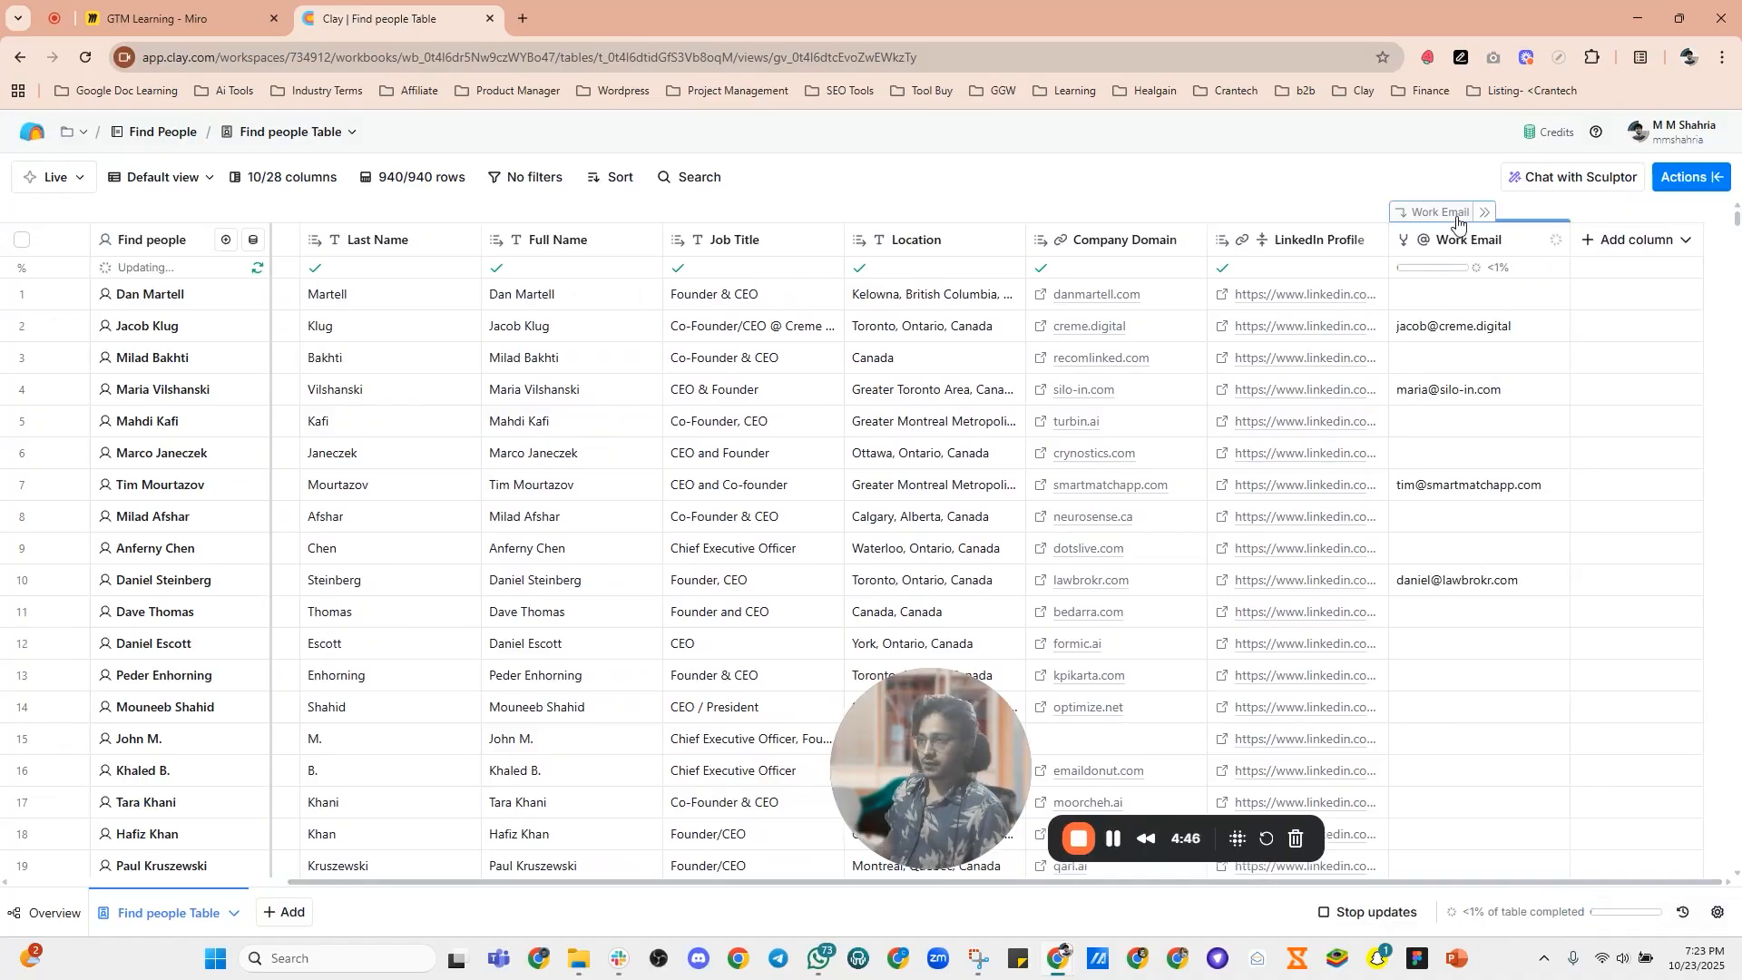
# Step: Expand the Work Email column group, review each provider's find and validate columns for the first 10 rows, and collapse the group again
pyautogui.click(1488, 215)
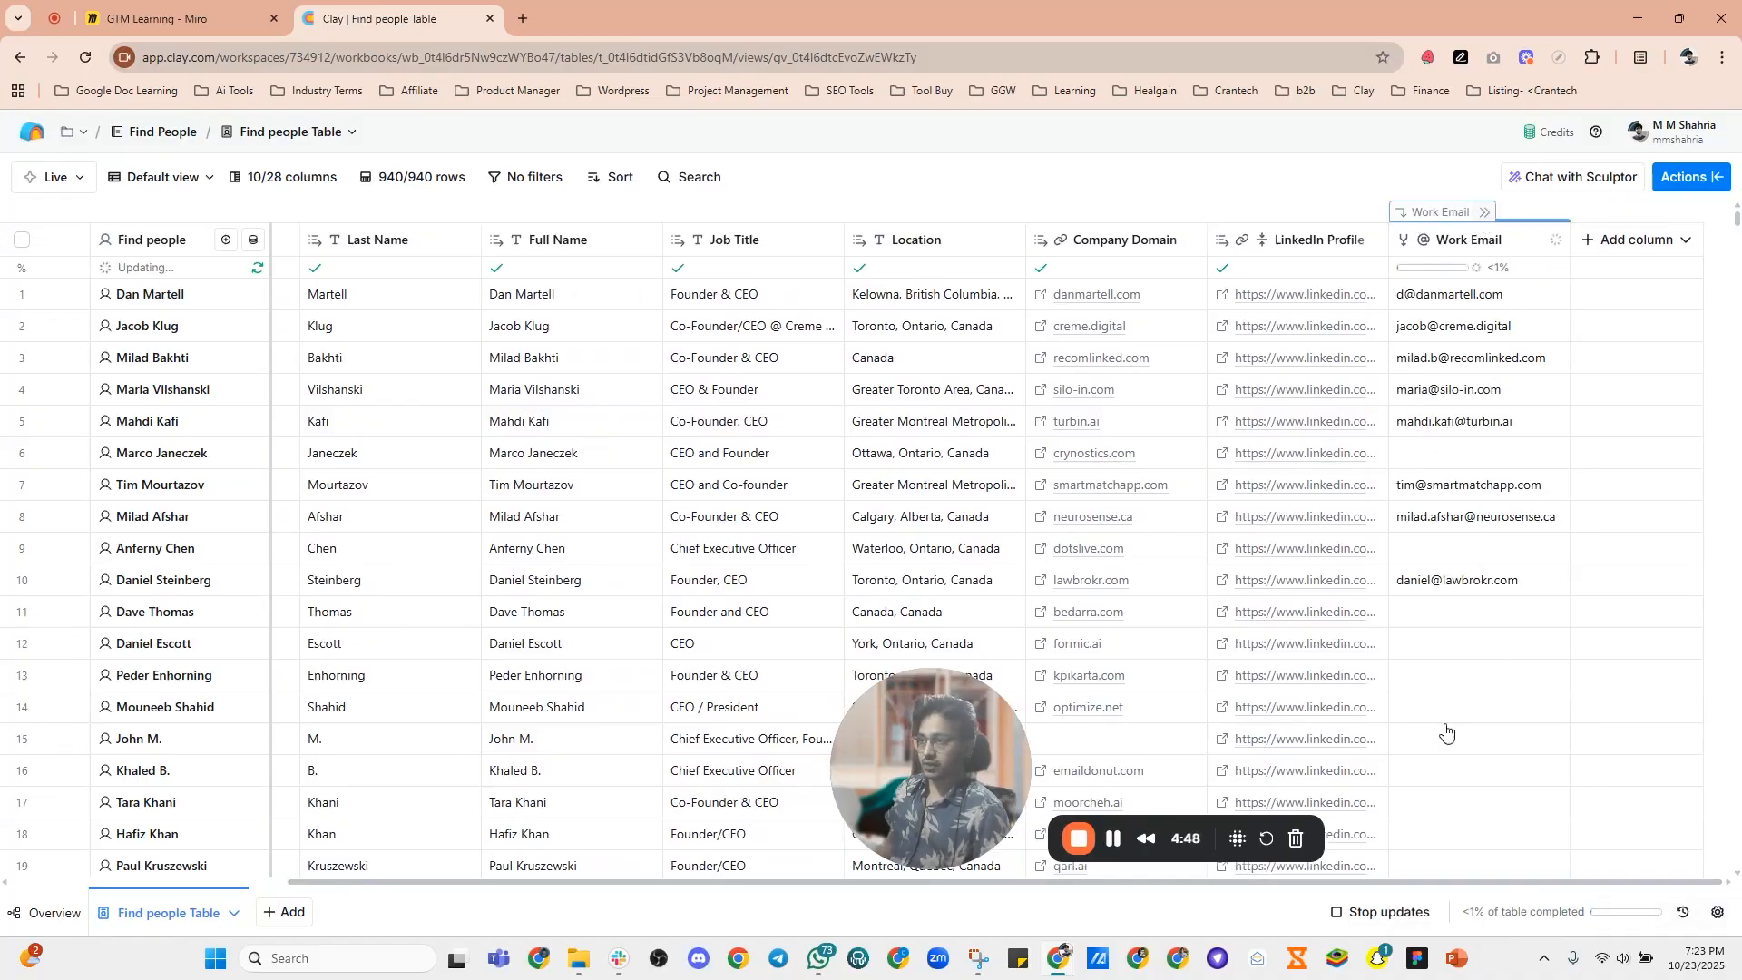
pyautogui.moveTo(539, 880); pyautogui.dragTo(846, 880)
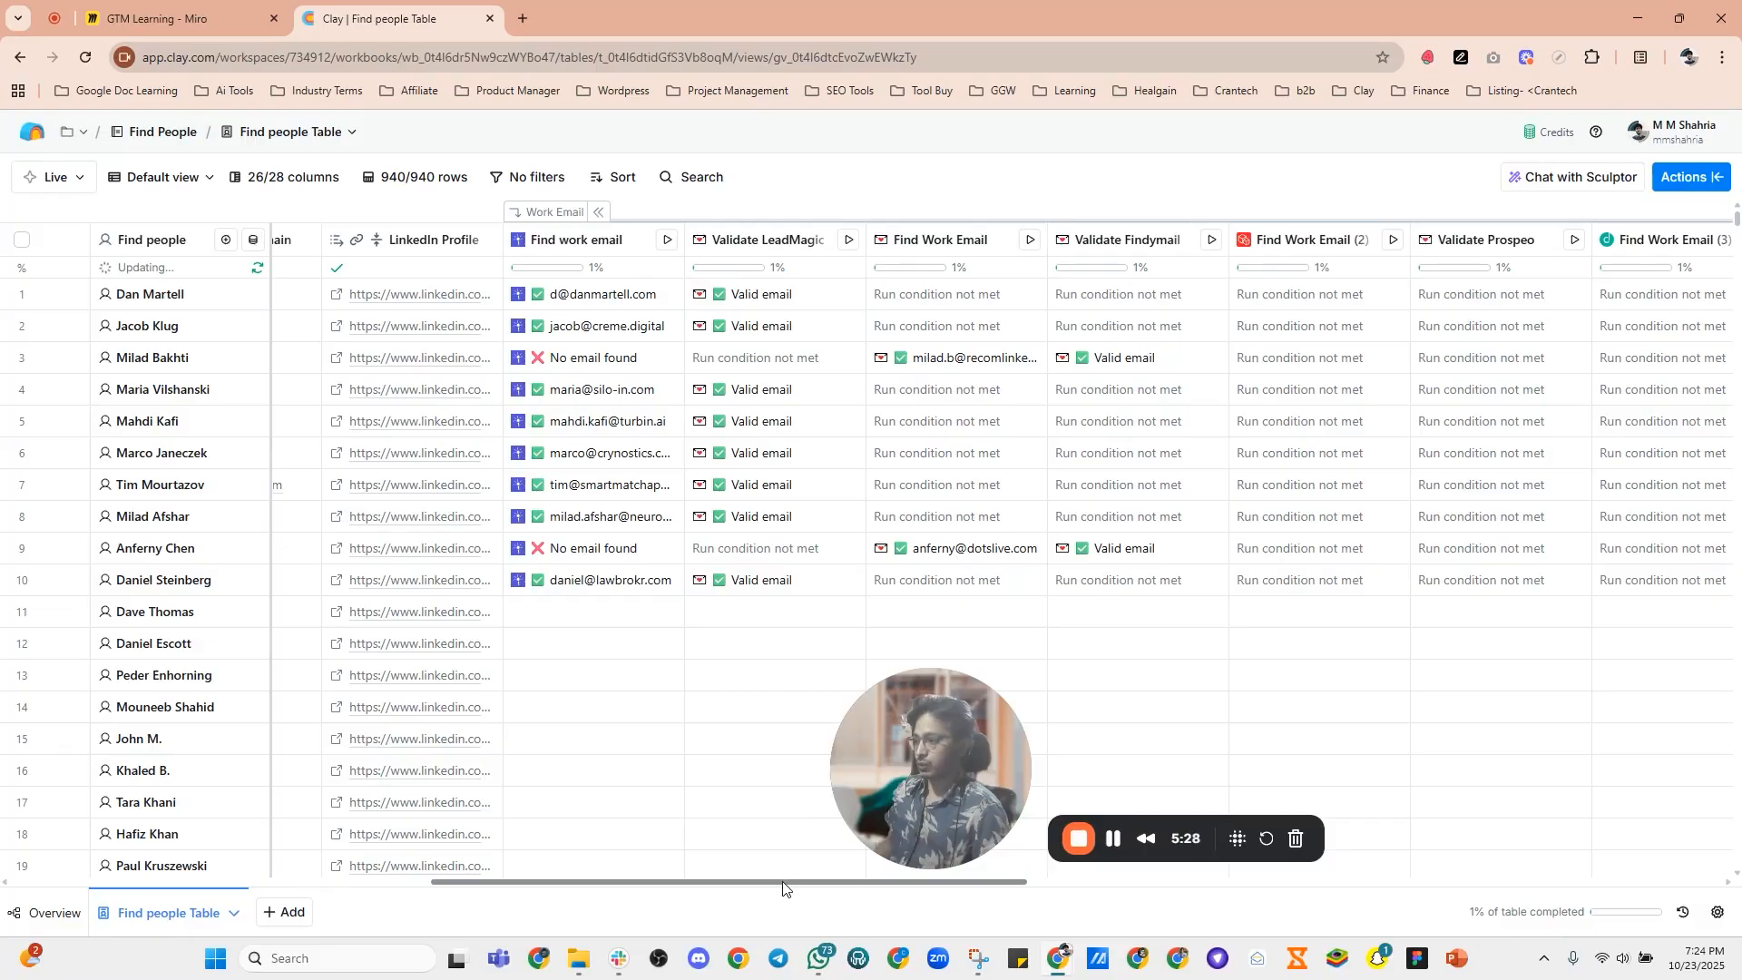
pyautogui.moveTo(802, 887); pyautogui.dragTo(883, 881)
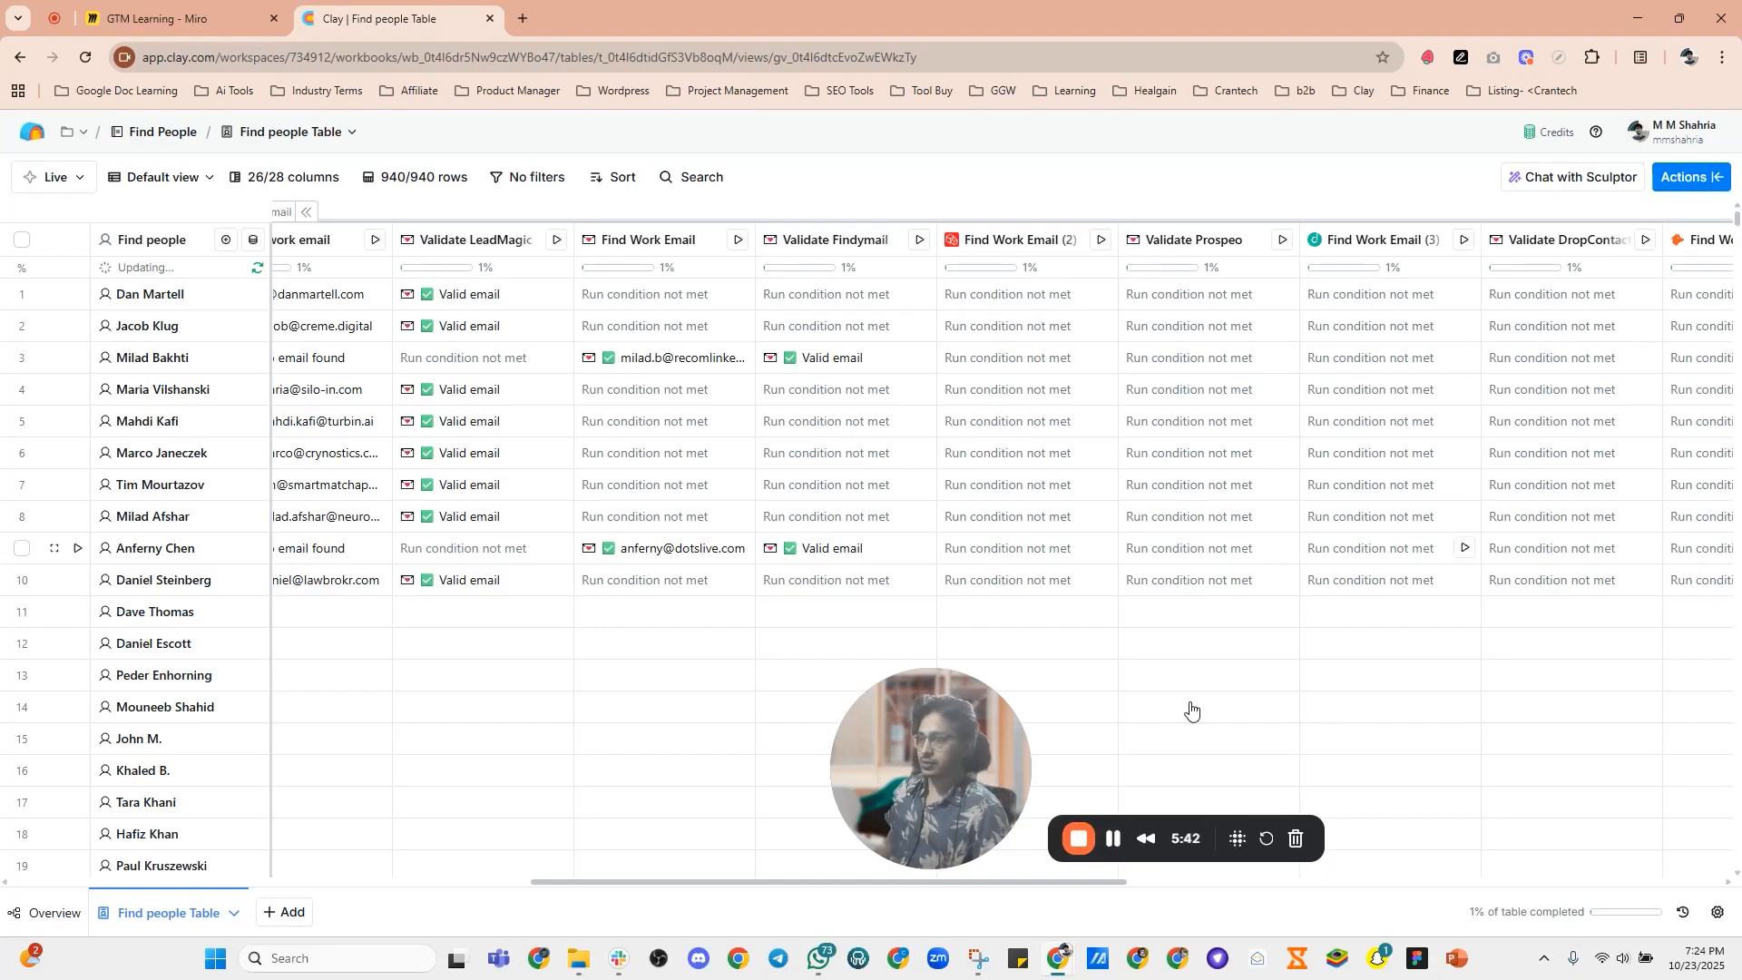
pyautogui.moveTo(938, 884); pyautogui.dragTo(1605, 863)
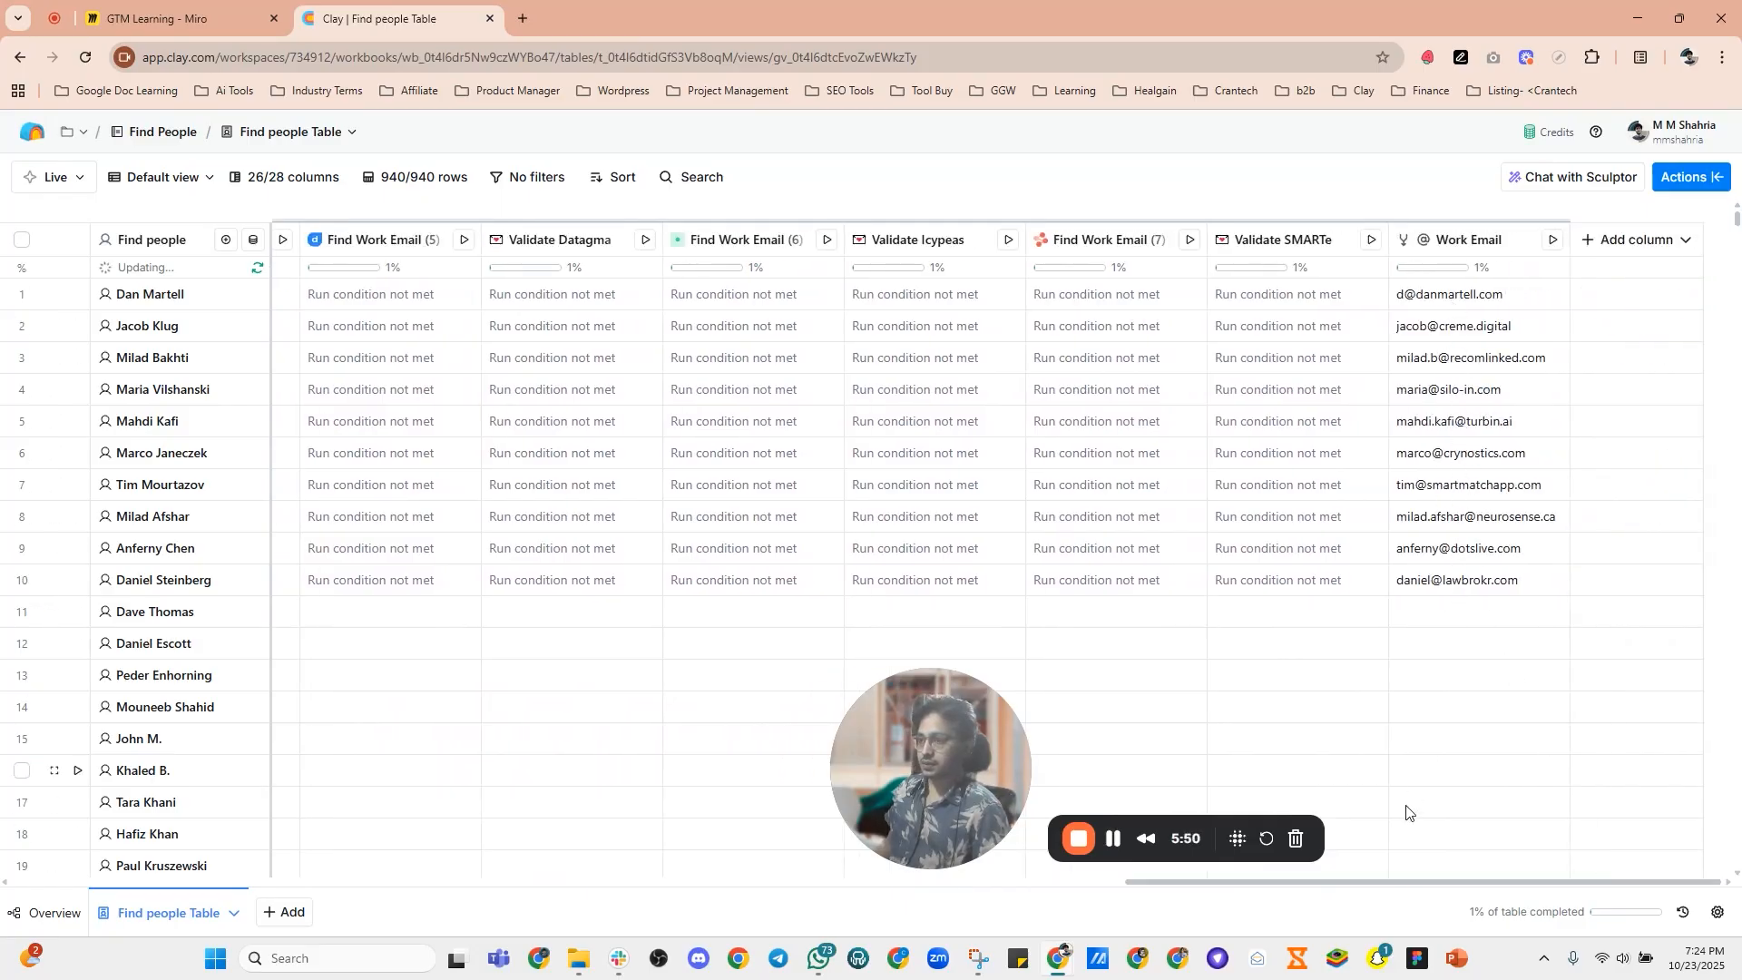
pyautogui.moveTo(1365, 885); pyautogui.dragTo(509, 887)
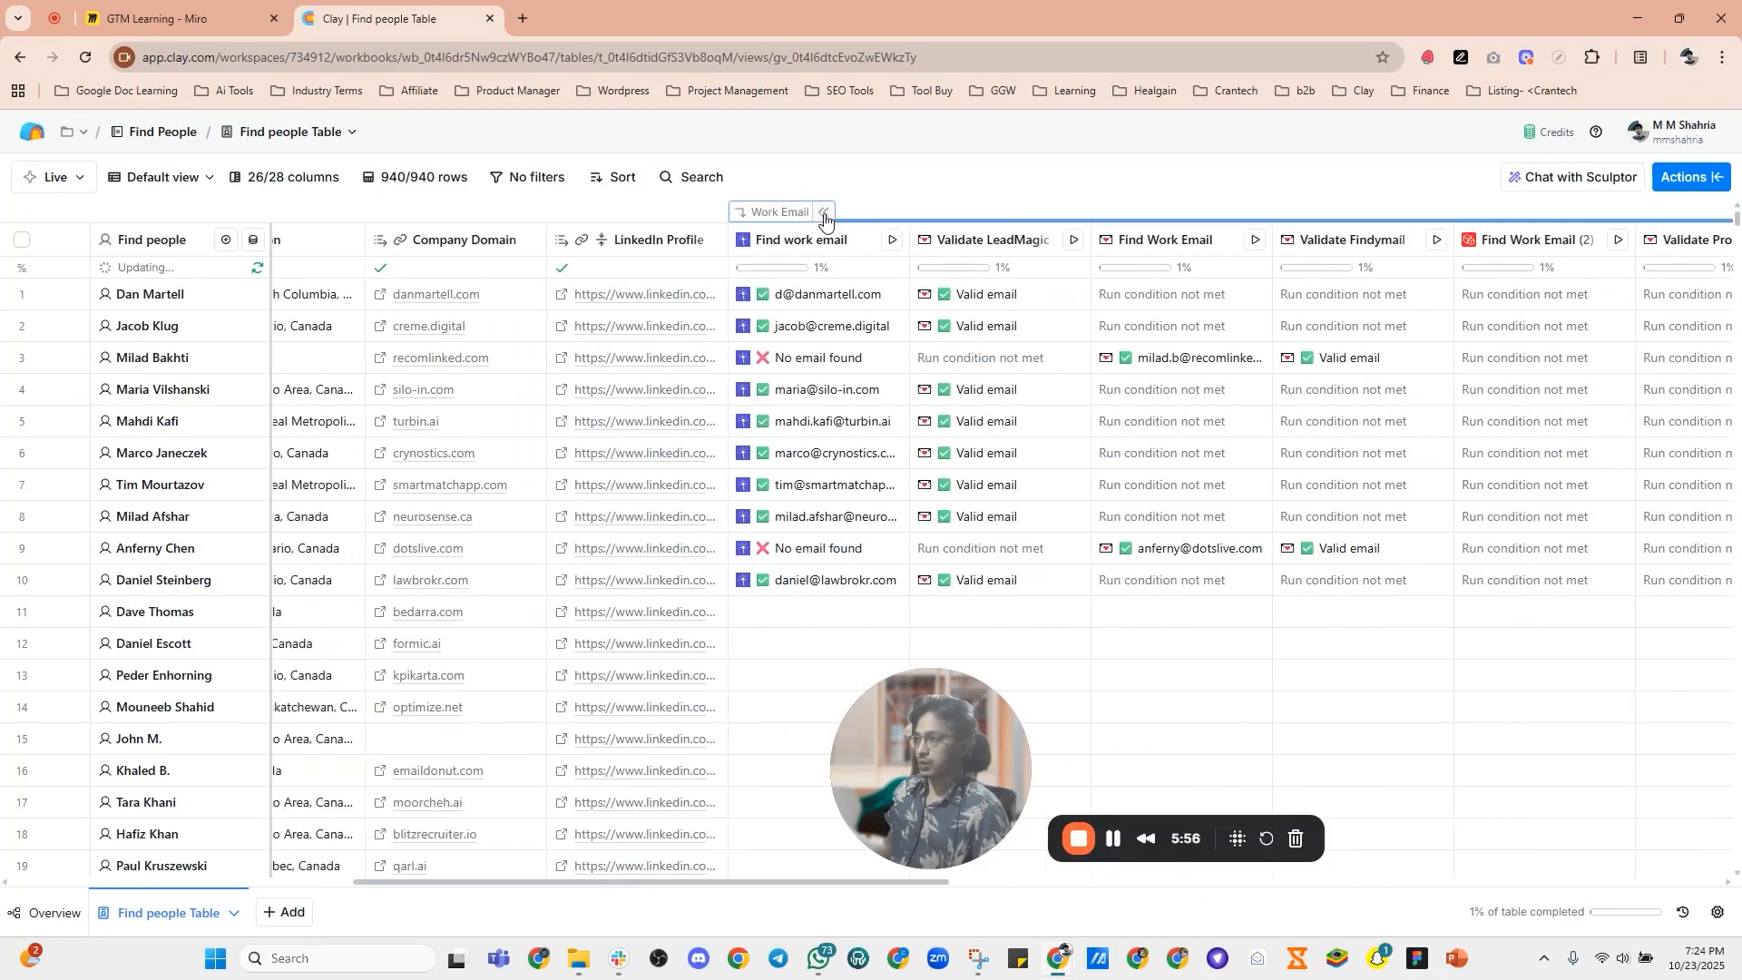
pyautogui.click(825, 214)
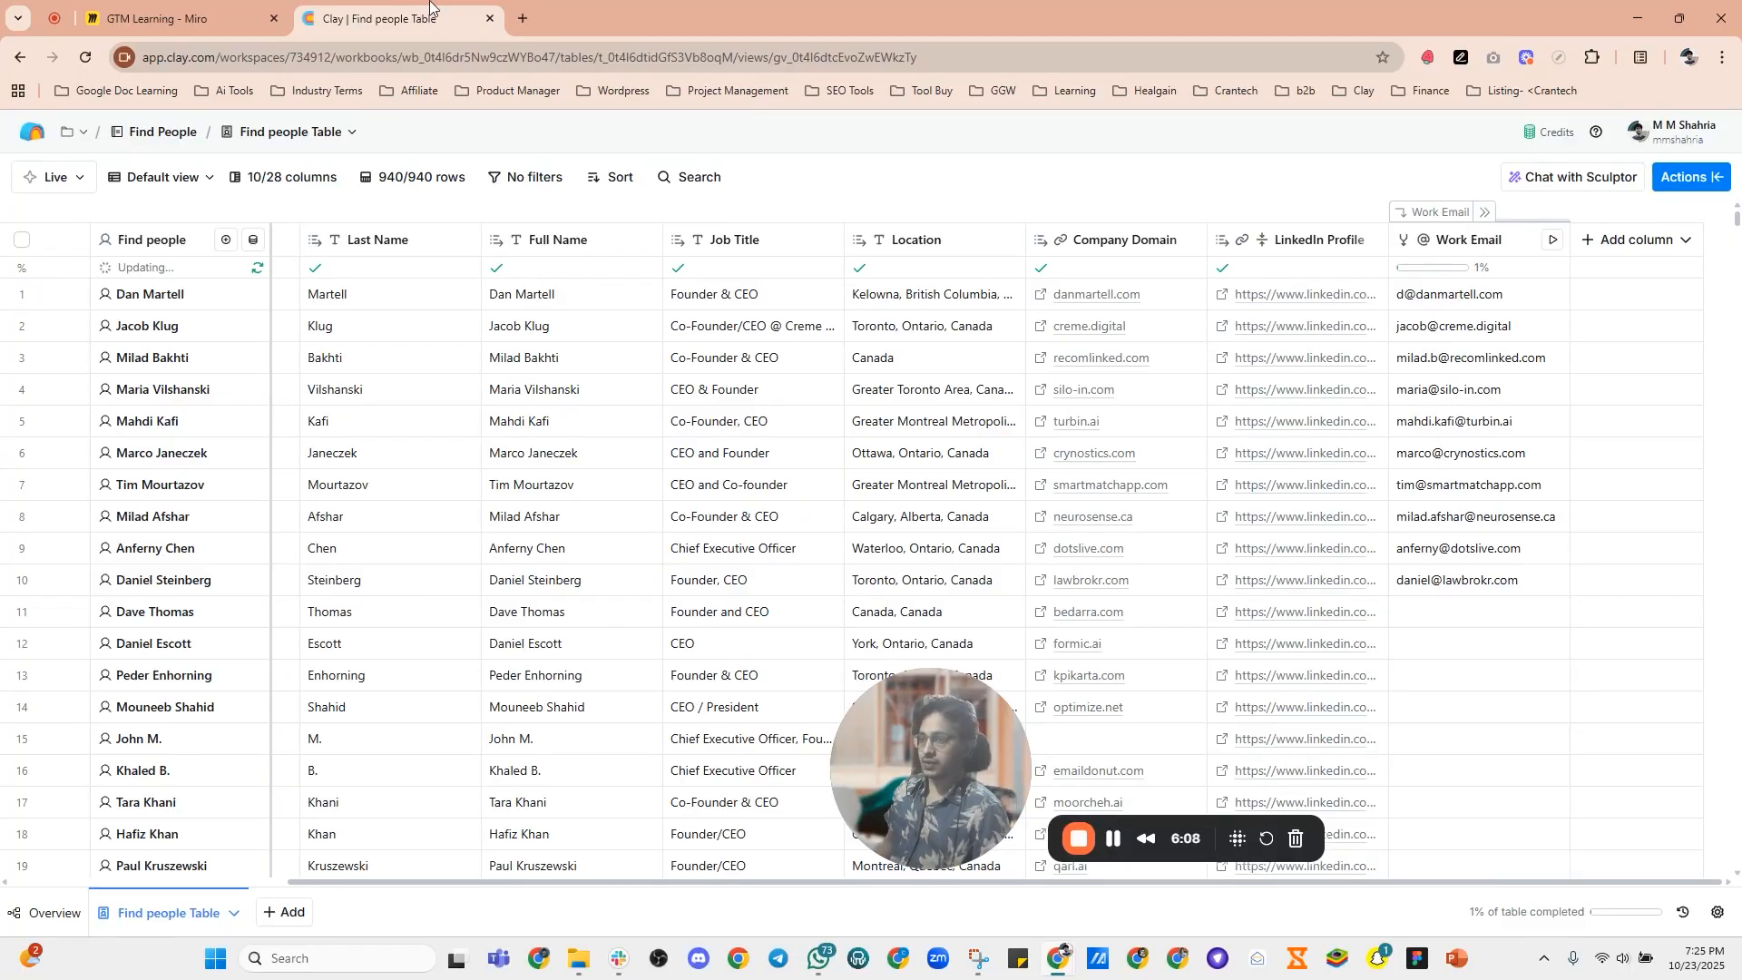
# Step: Add an Enrich person enrichment using the LinkedIn Profile and Work Email columns as inputs and continue to its output fields
pyautogui.click(1666, 244)
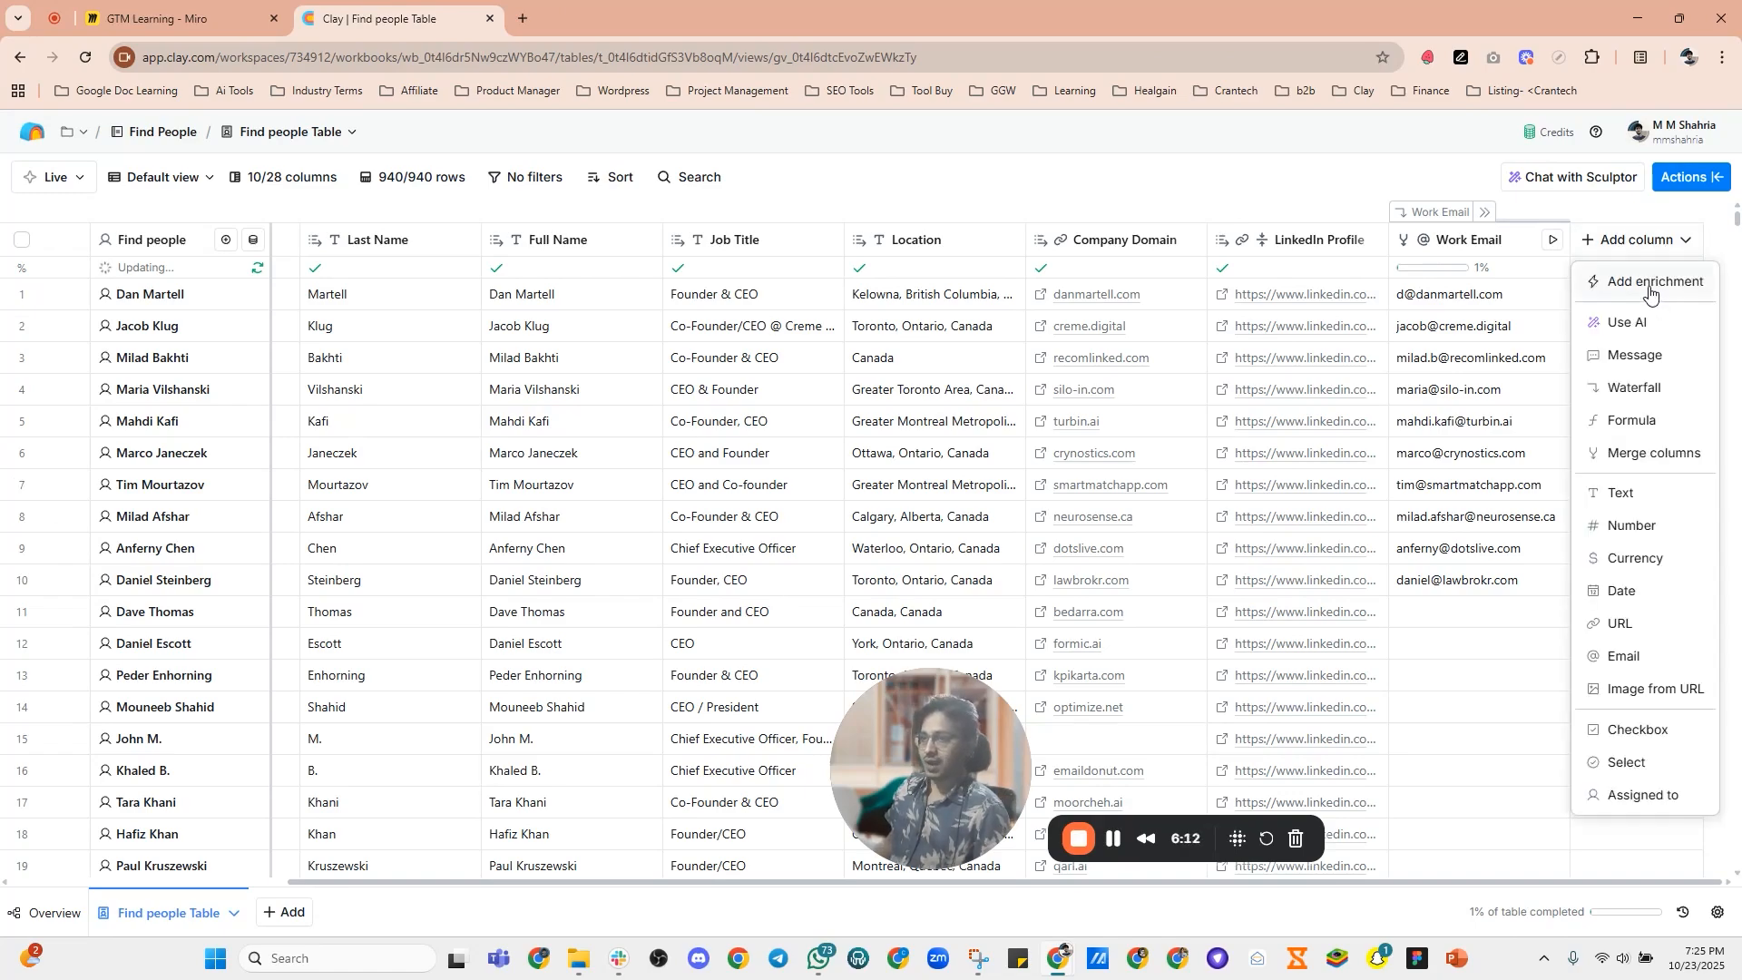
pyautogui.click(1648, 283)
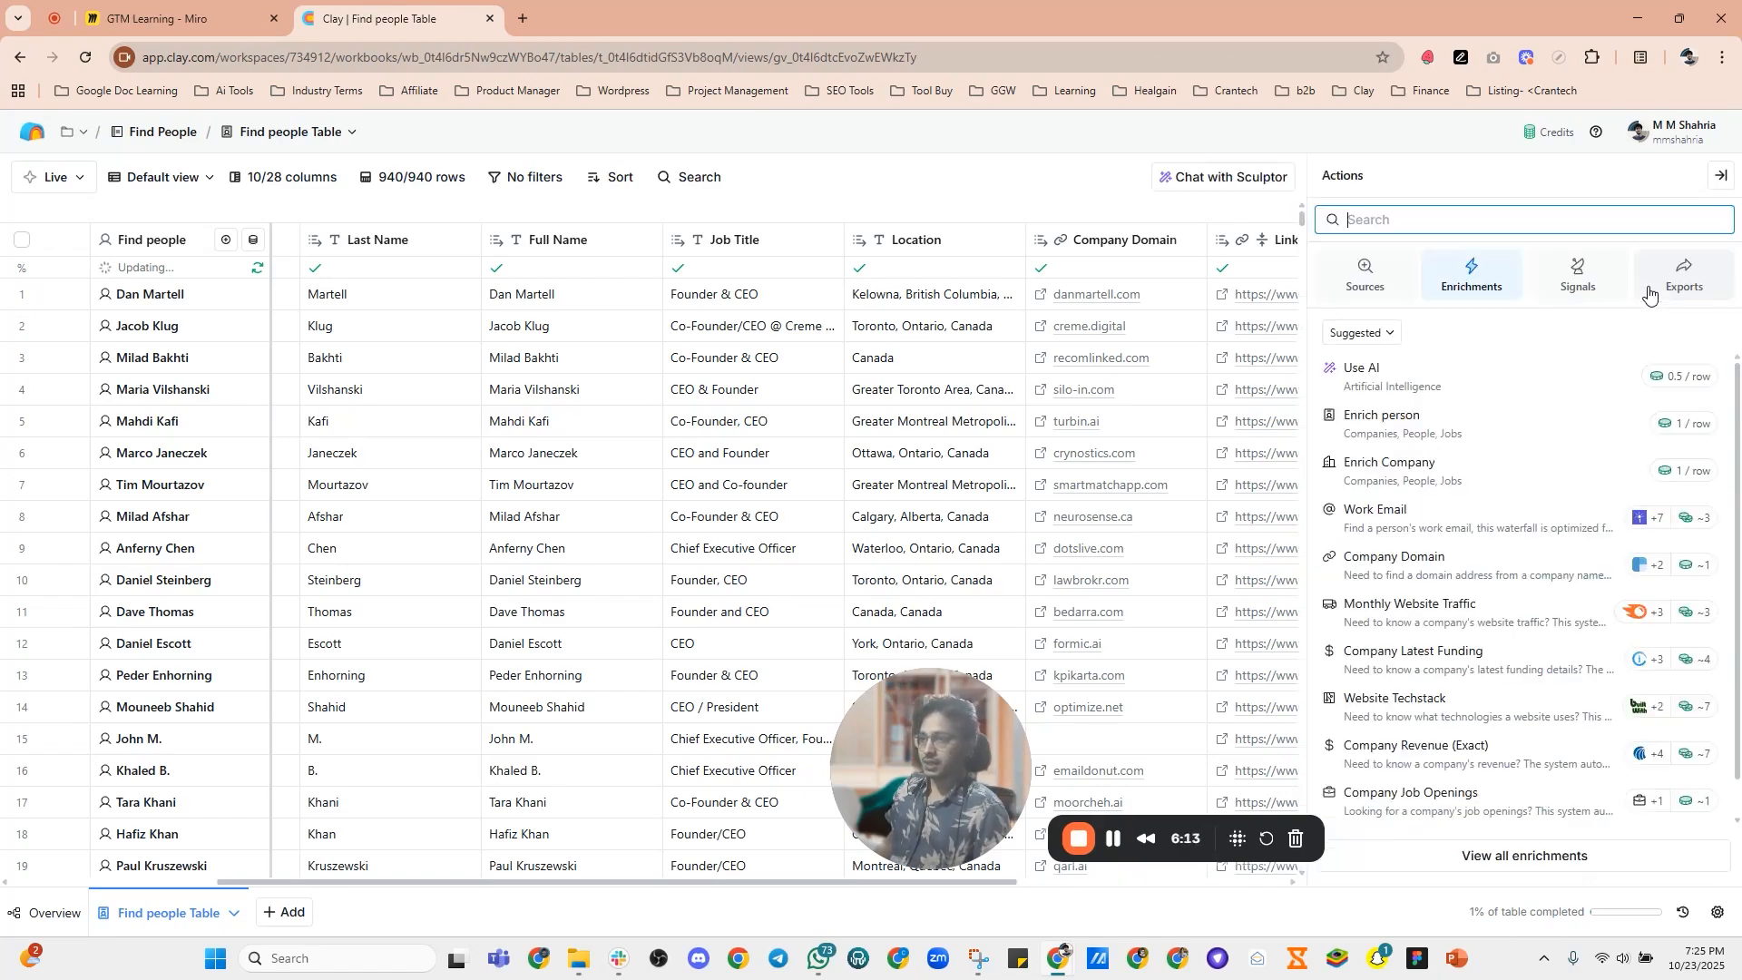
pyautogui.click(1373, 428)
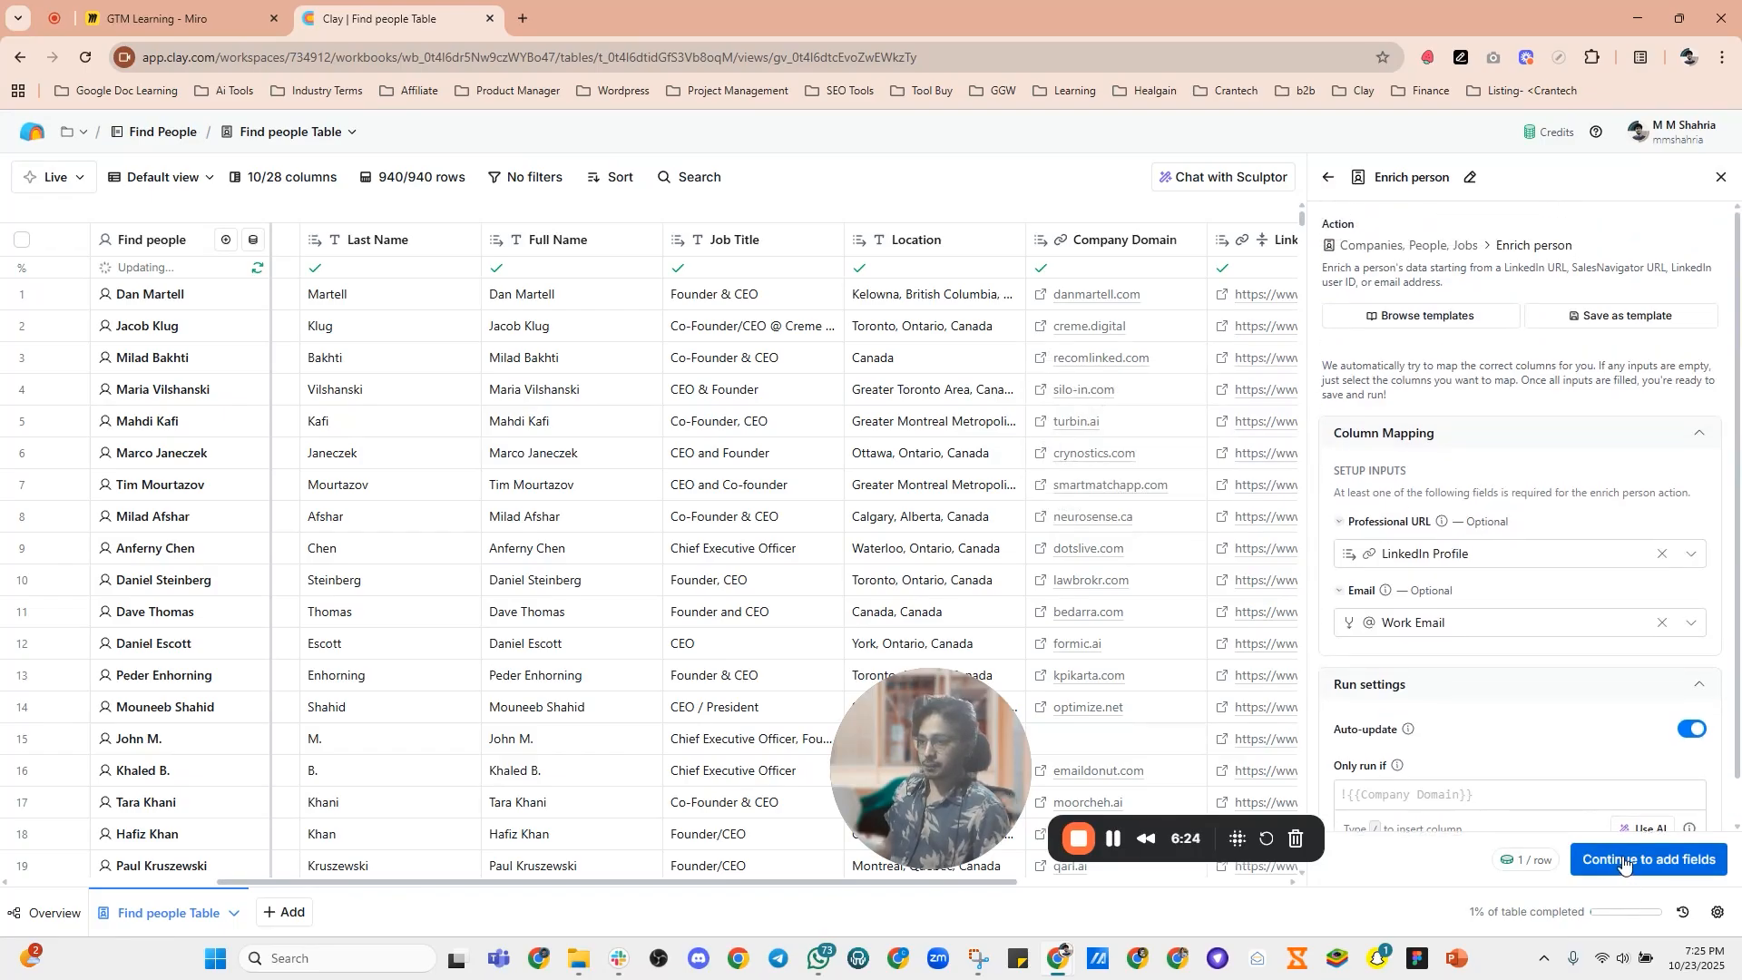
pyautogui.click(1660, 862)
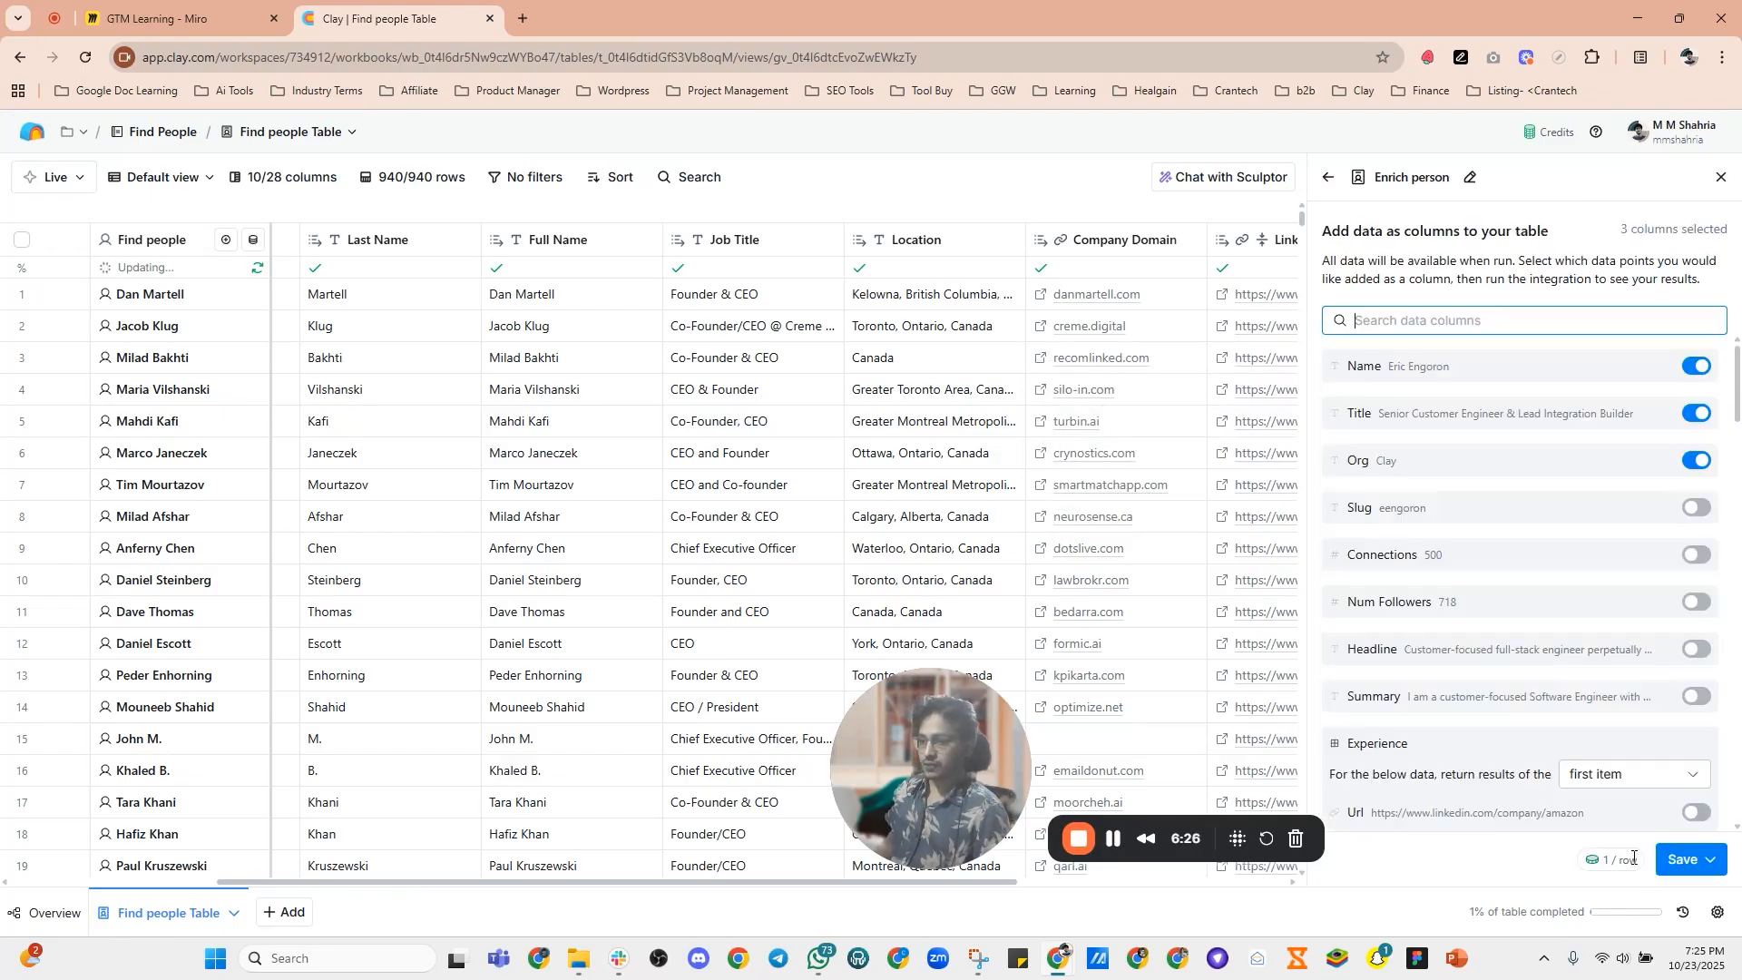
# Step: Examine which person data fields Enrich person can add as columns, including experience, education, location, awards and courses
pyautogui.scroll(-3, 1441, 535)
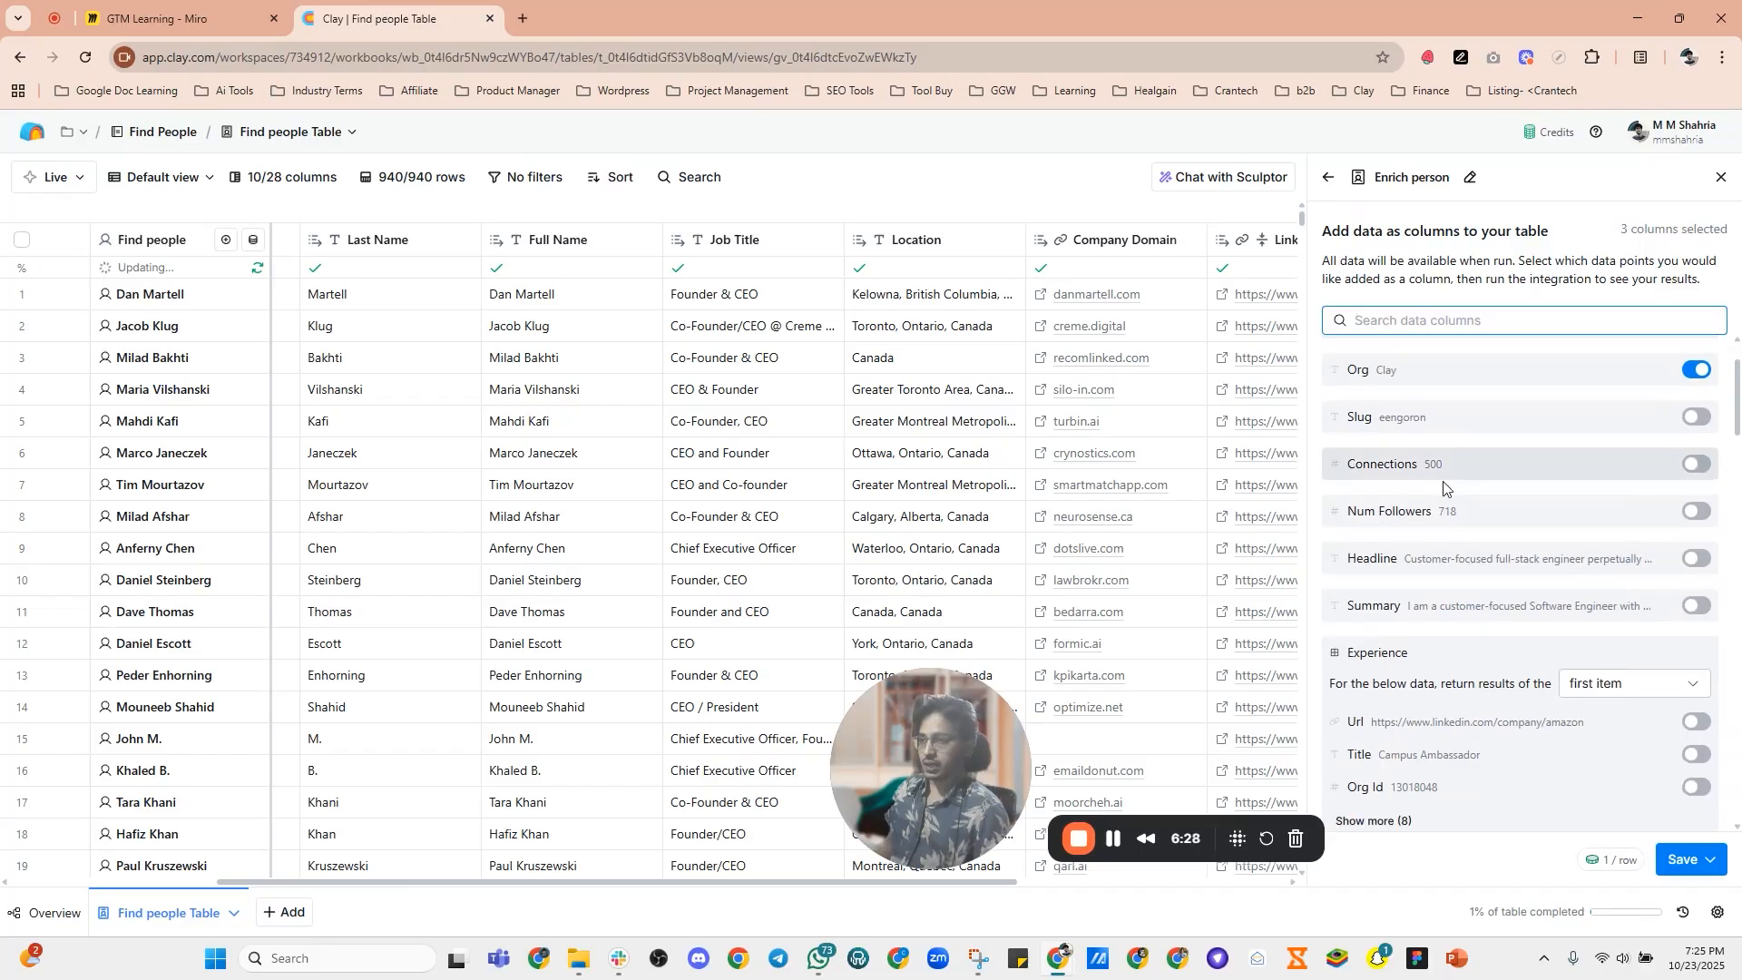
pyautogui.scroll(4, 1432, 494)
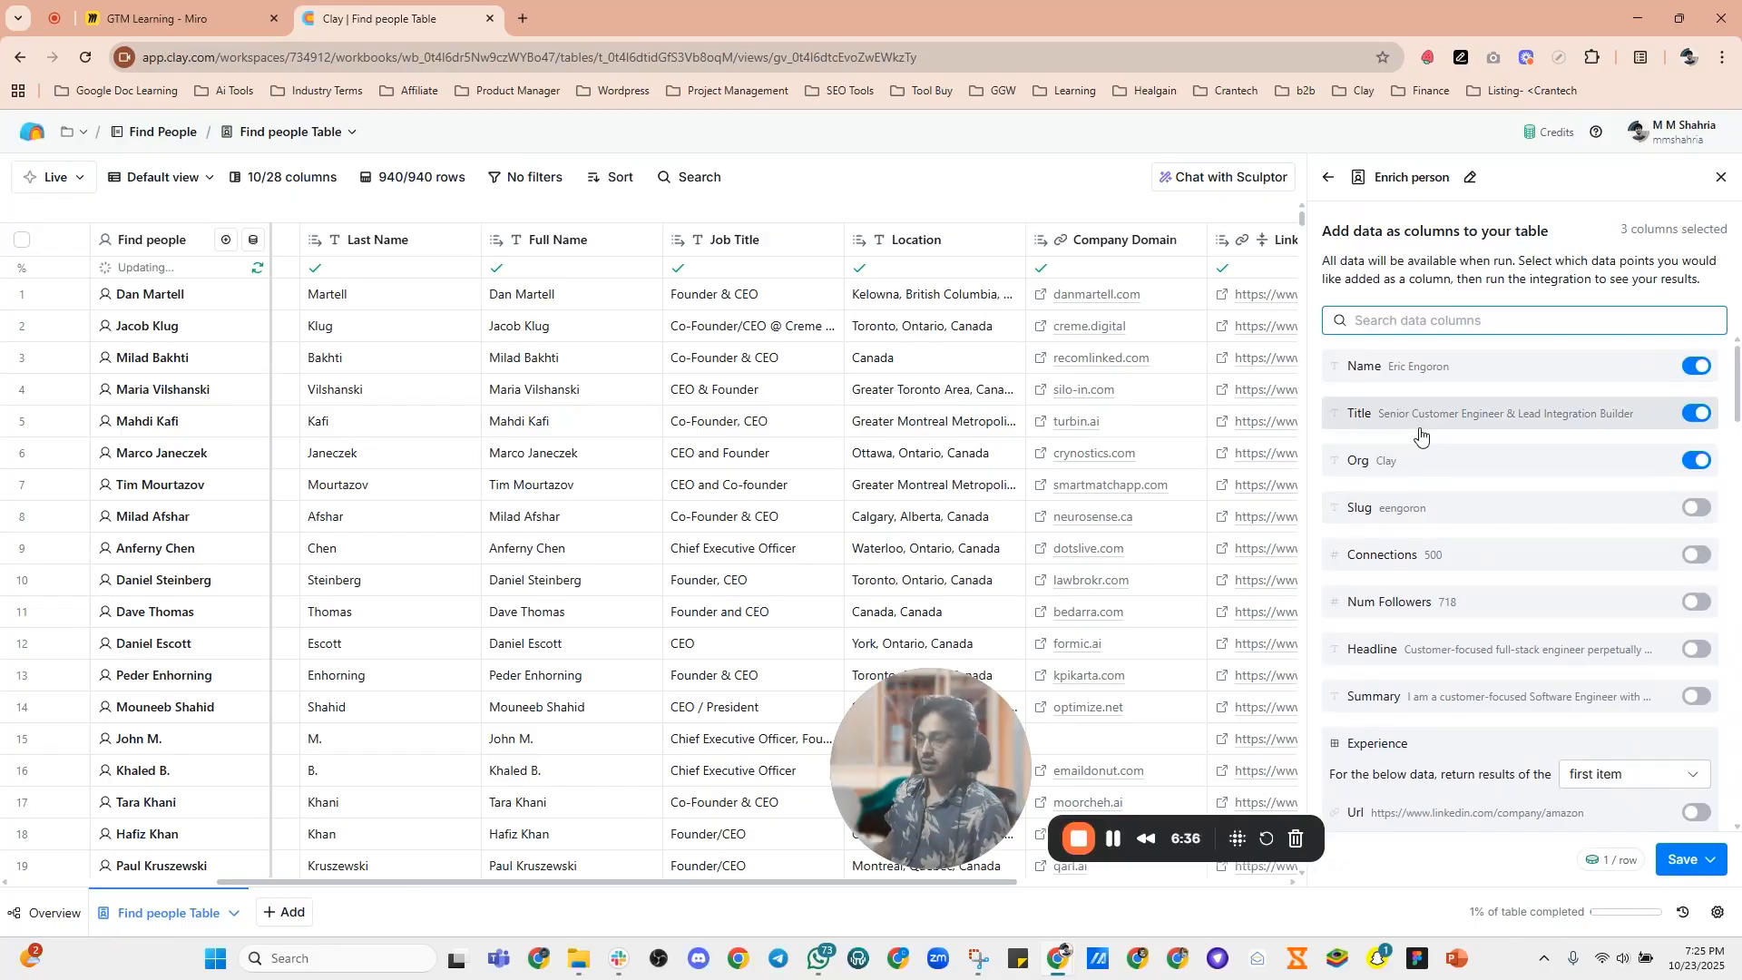
pyautogui.scroll(-10, 1420, 437)
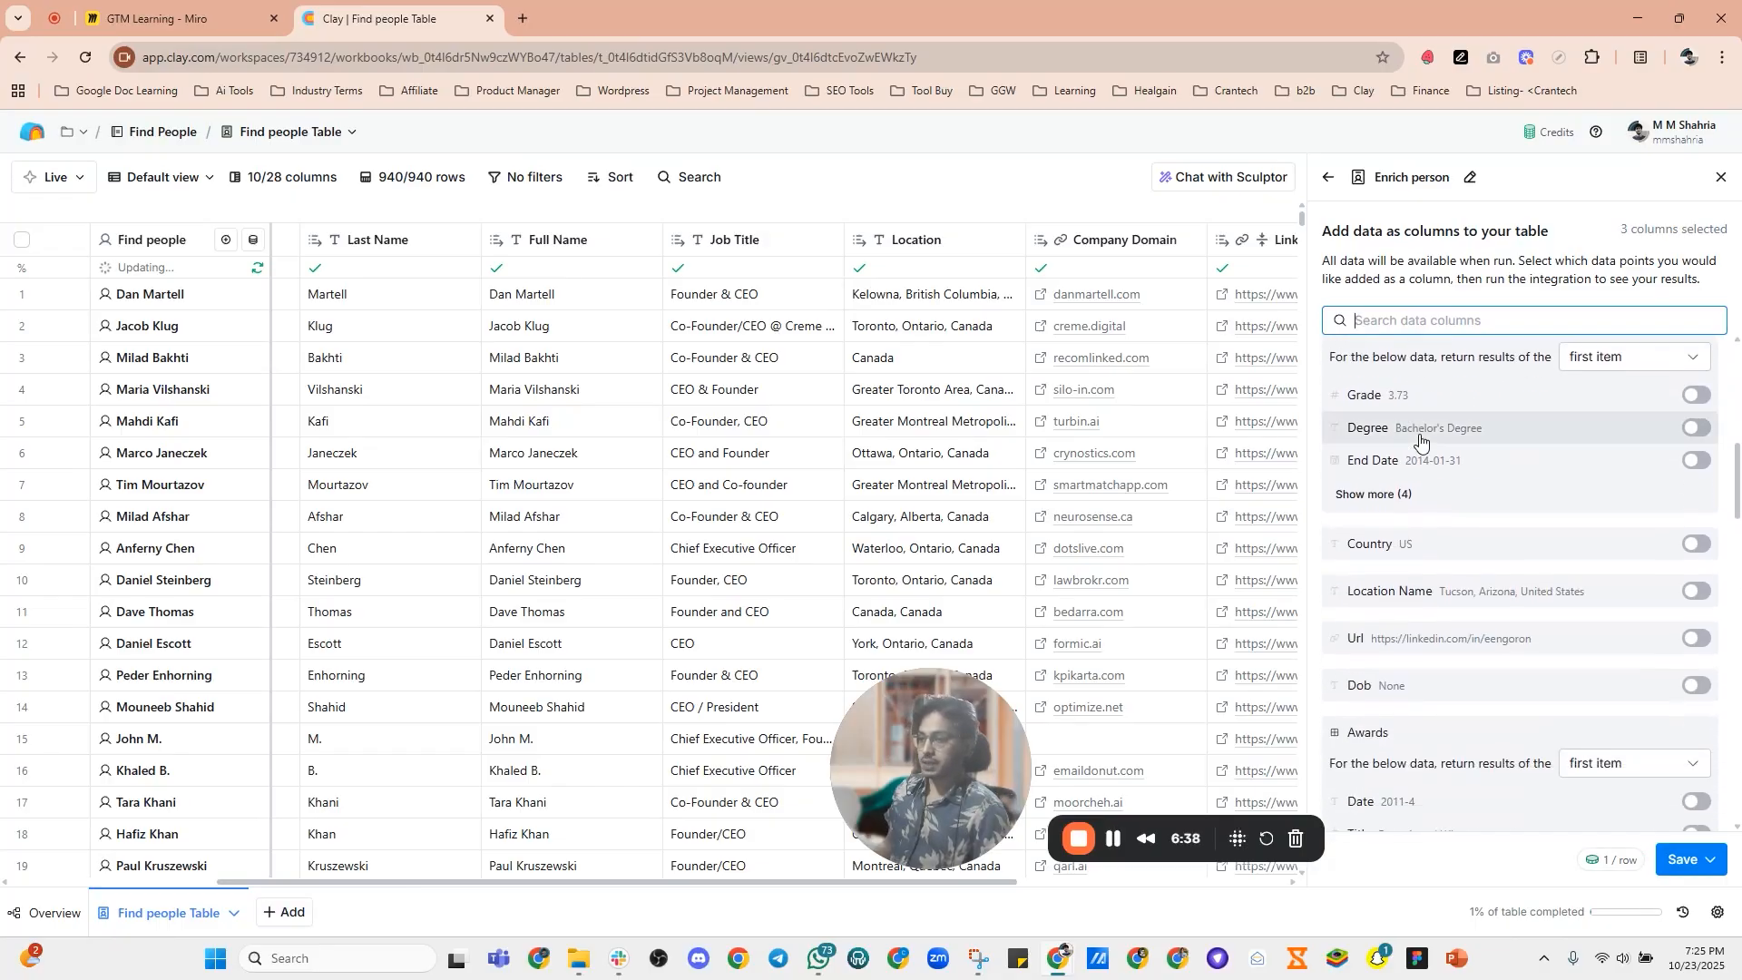
pyautogui.scroll(-3, 1436, 541)
pyautogui.scroll(5, 1437, 554)
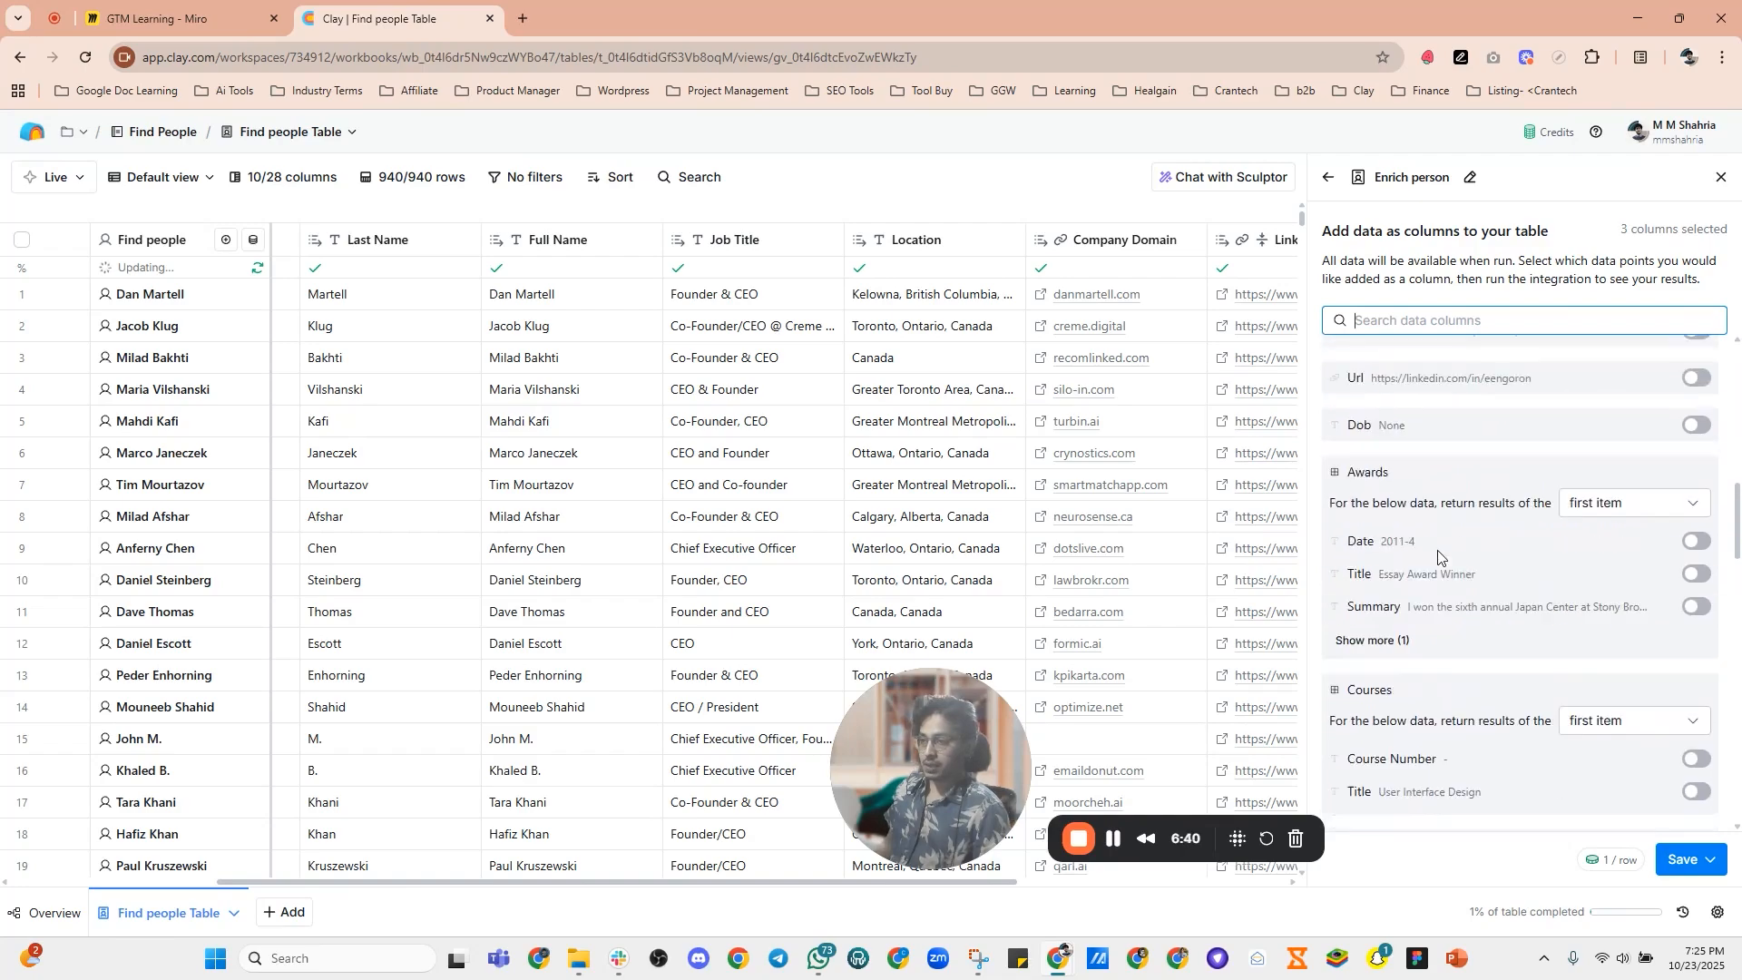
pyautogui.scroll(5, 1489, 556)
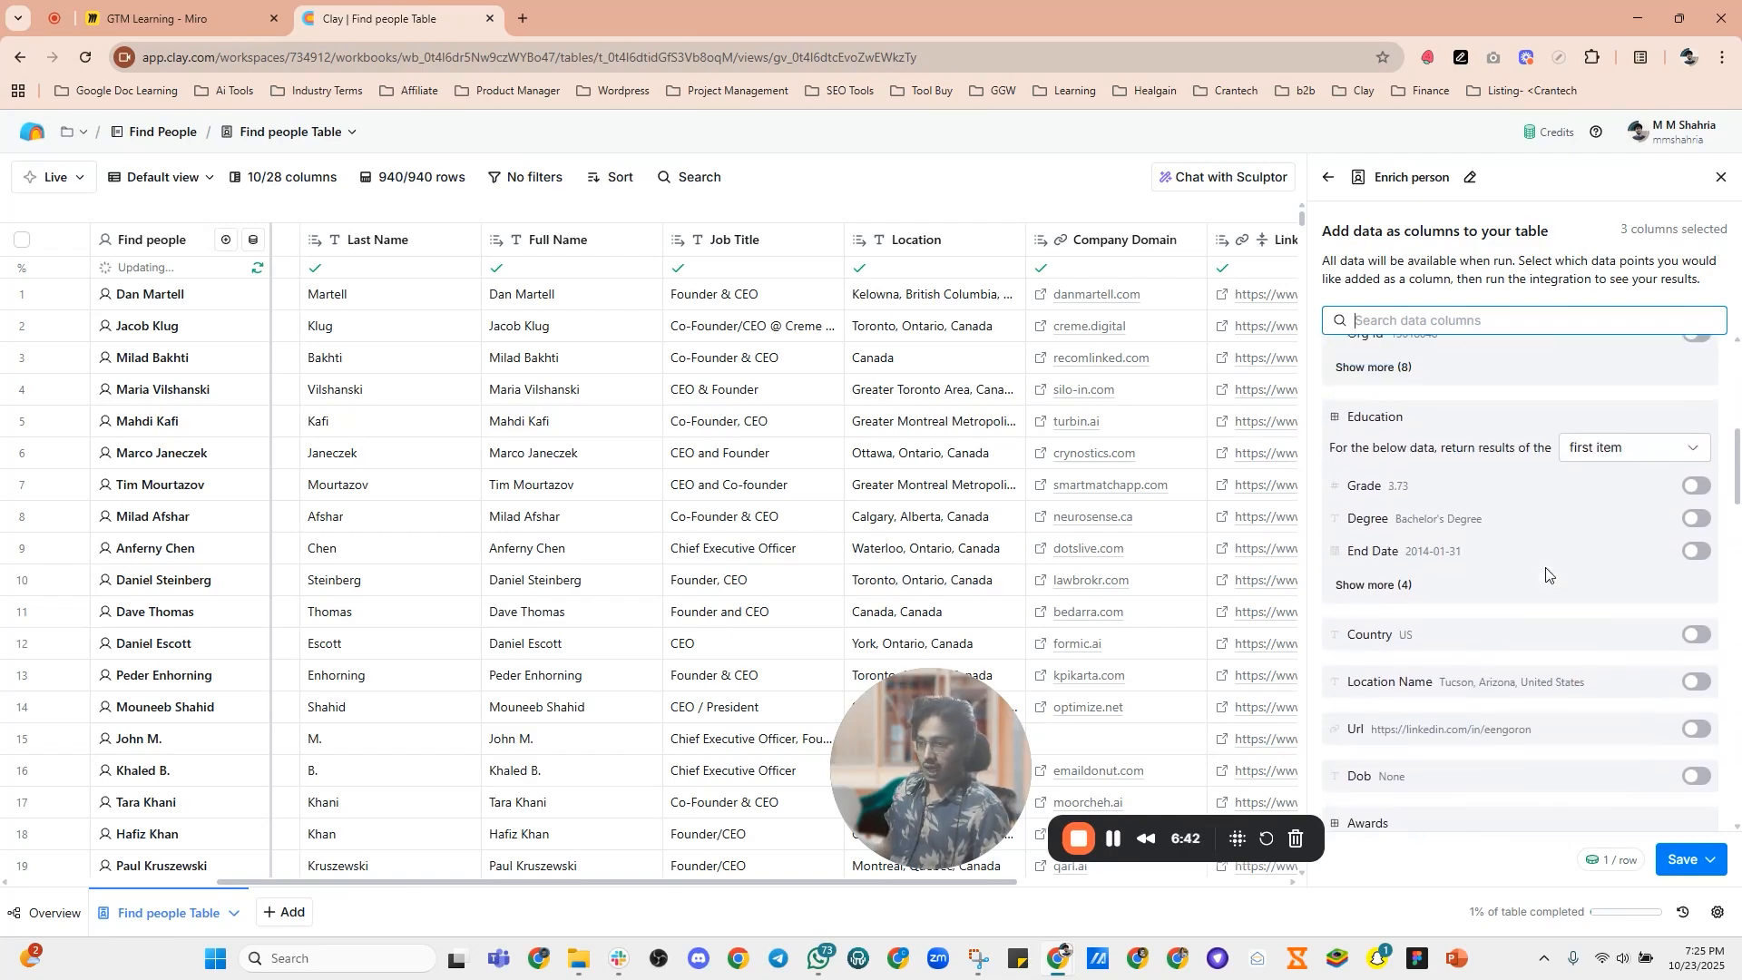
pyautogui.scroll(2, 1524, 567)
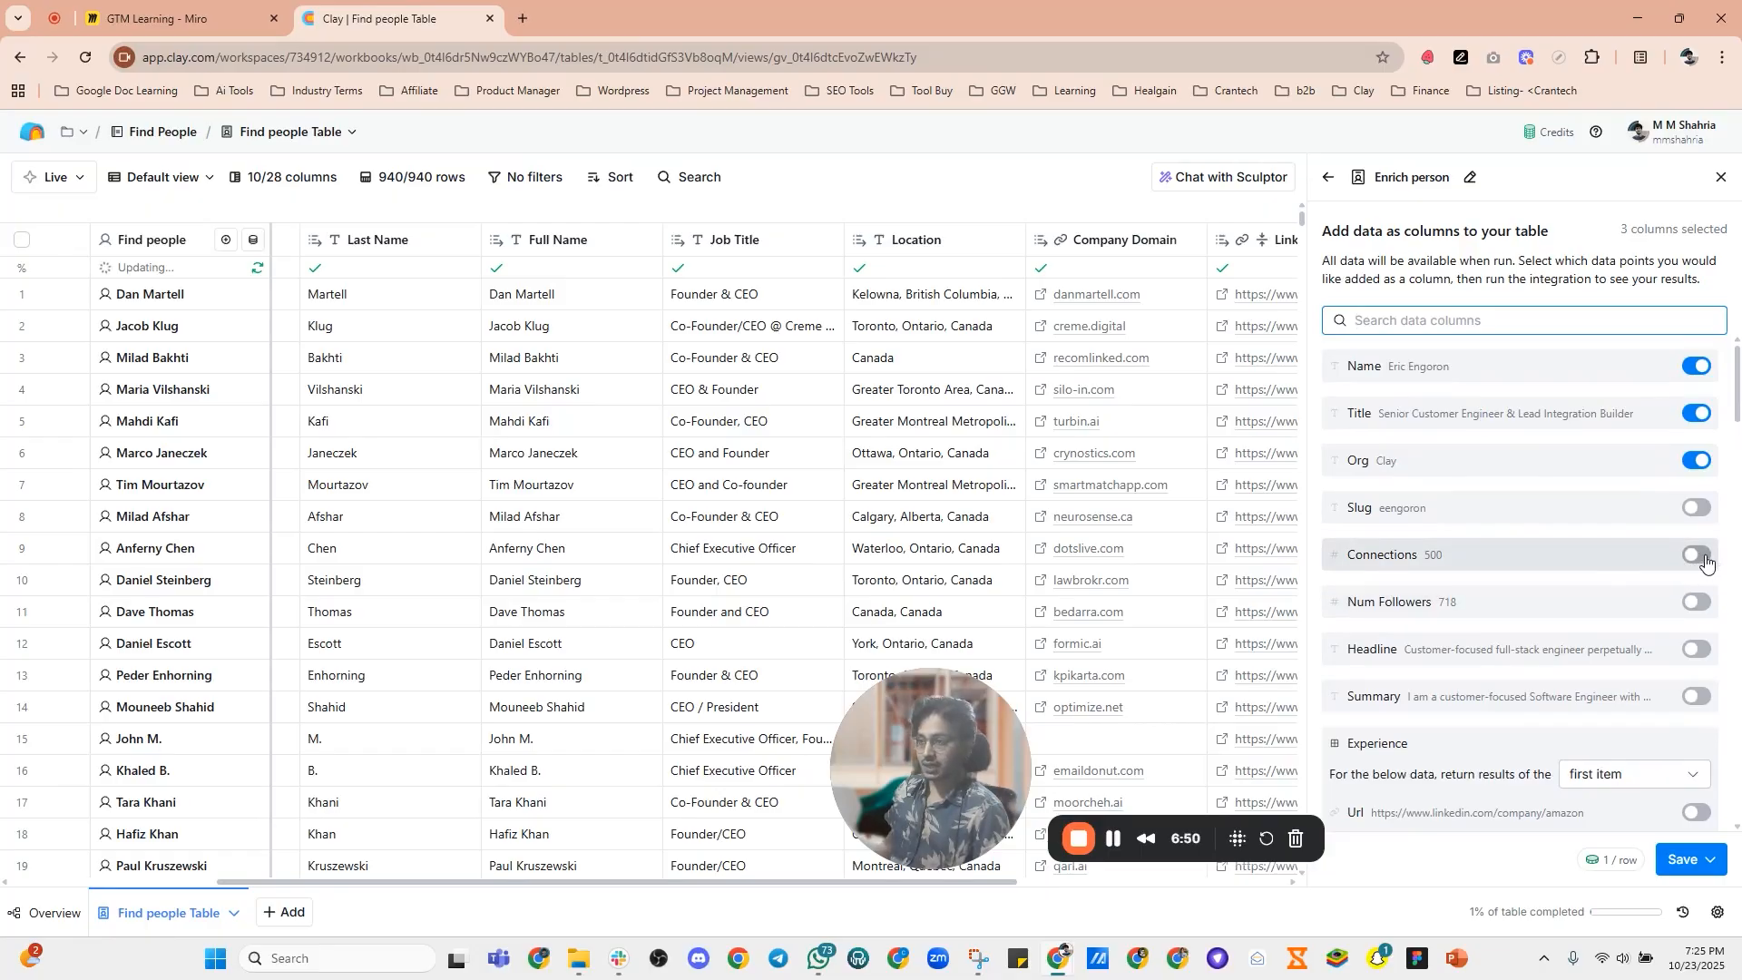
# Step: Enable Connections, Headline and Summary as additional output columns for the Enrich person enrichment
pyautogui.click(1697, 555)
pyautogui.scroll(-2, 1701, 544)
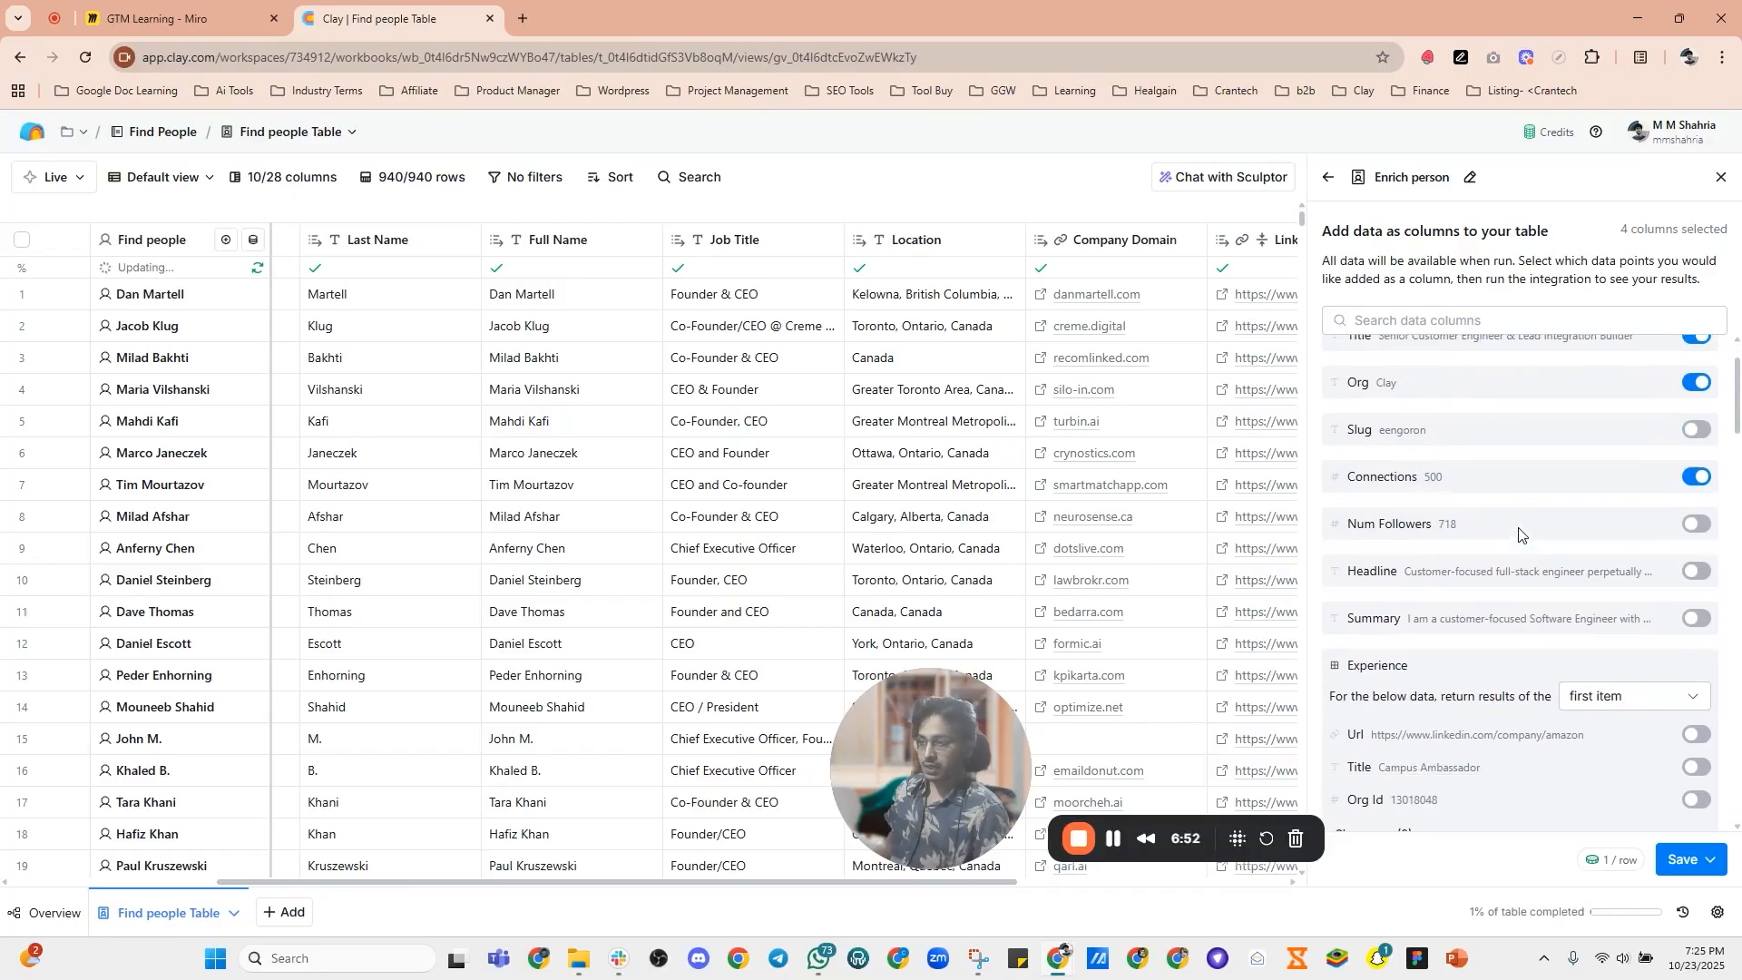
pyautogui.click(1696, 514)
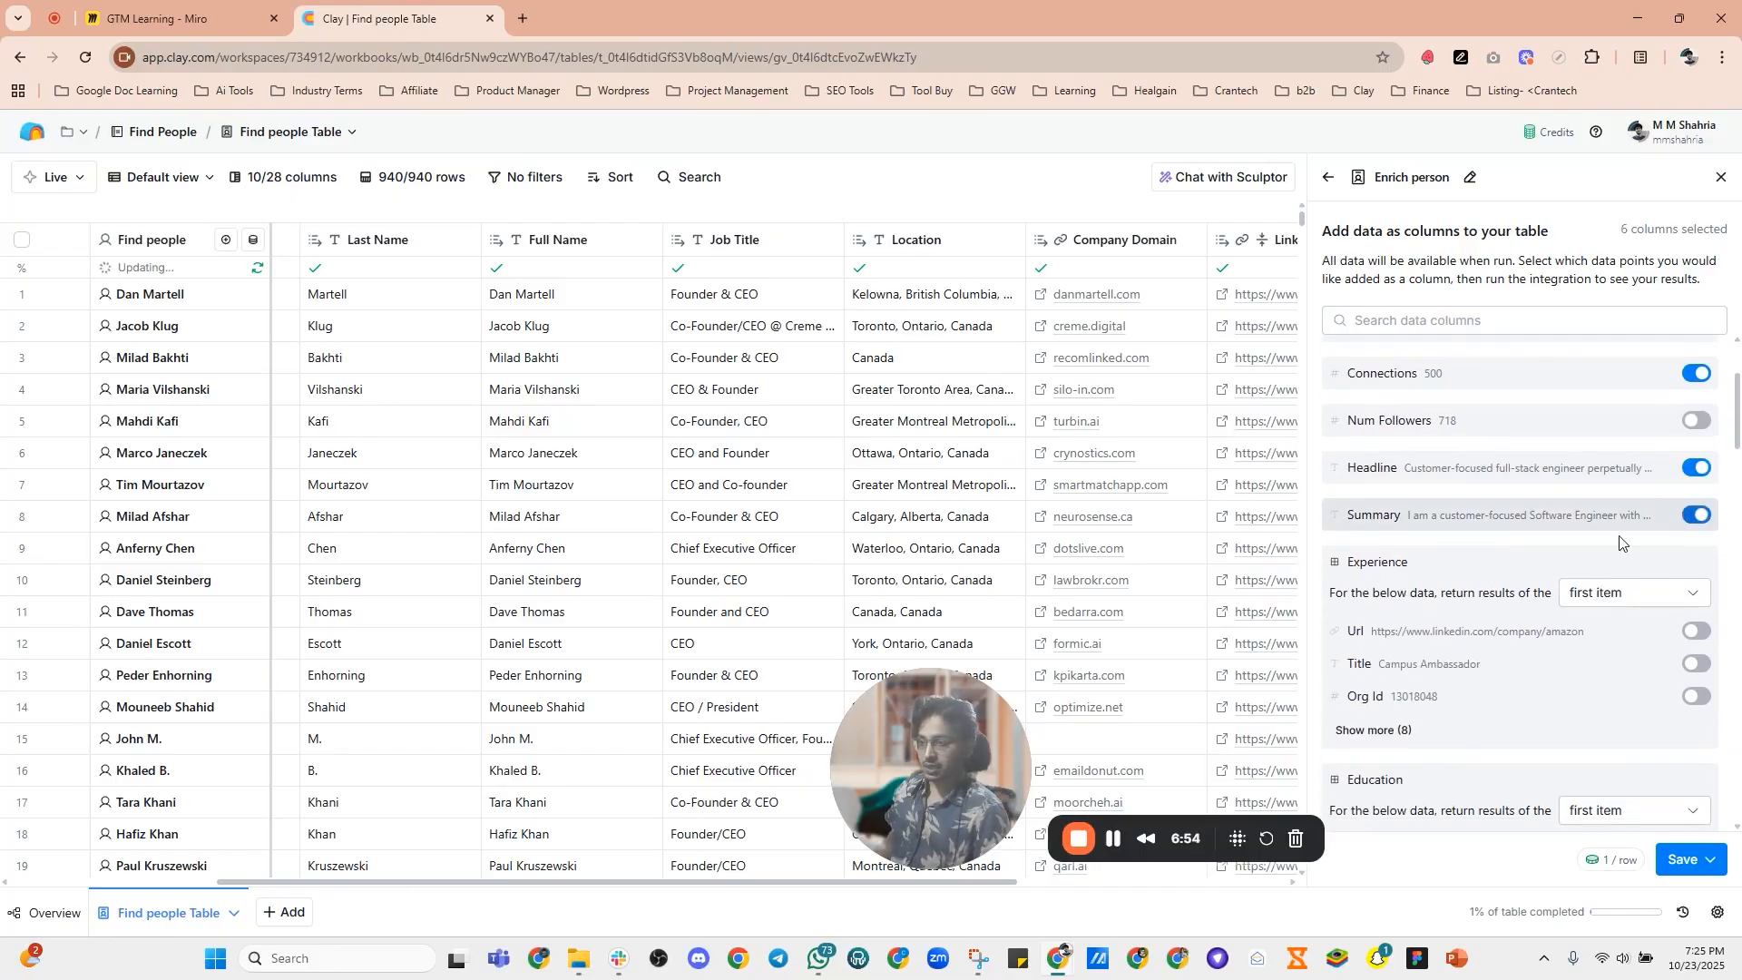
# Step: Review the remaining optional Enrich person fields, from Experience and Education through Projects, Languages, Publications and Latest Experience
pyautogui.scroll(-3, 1497, 535)
pyautogui.scroll(-7, 1462, 533)
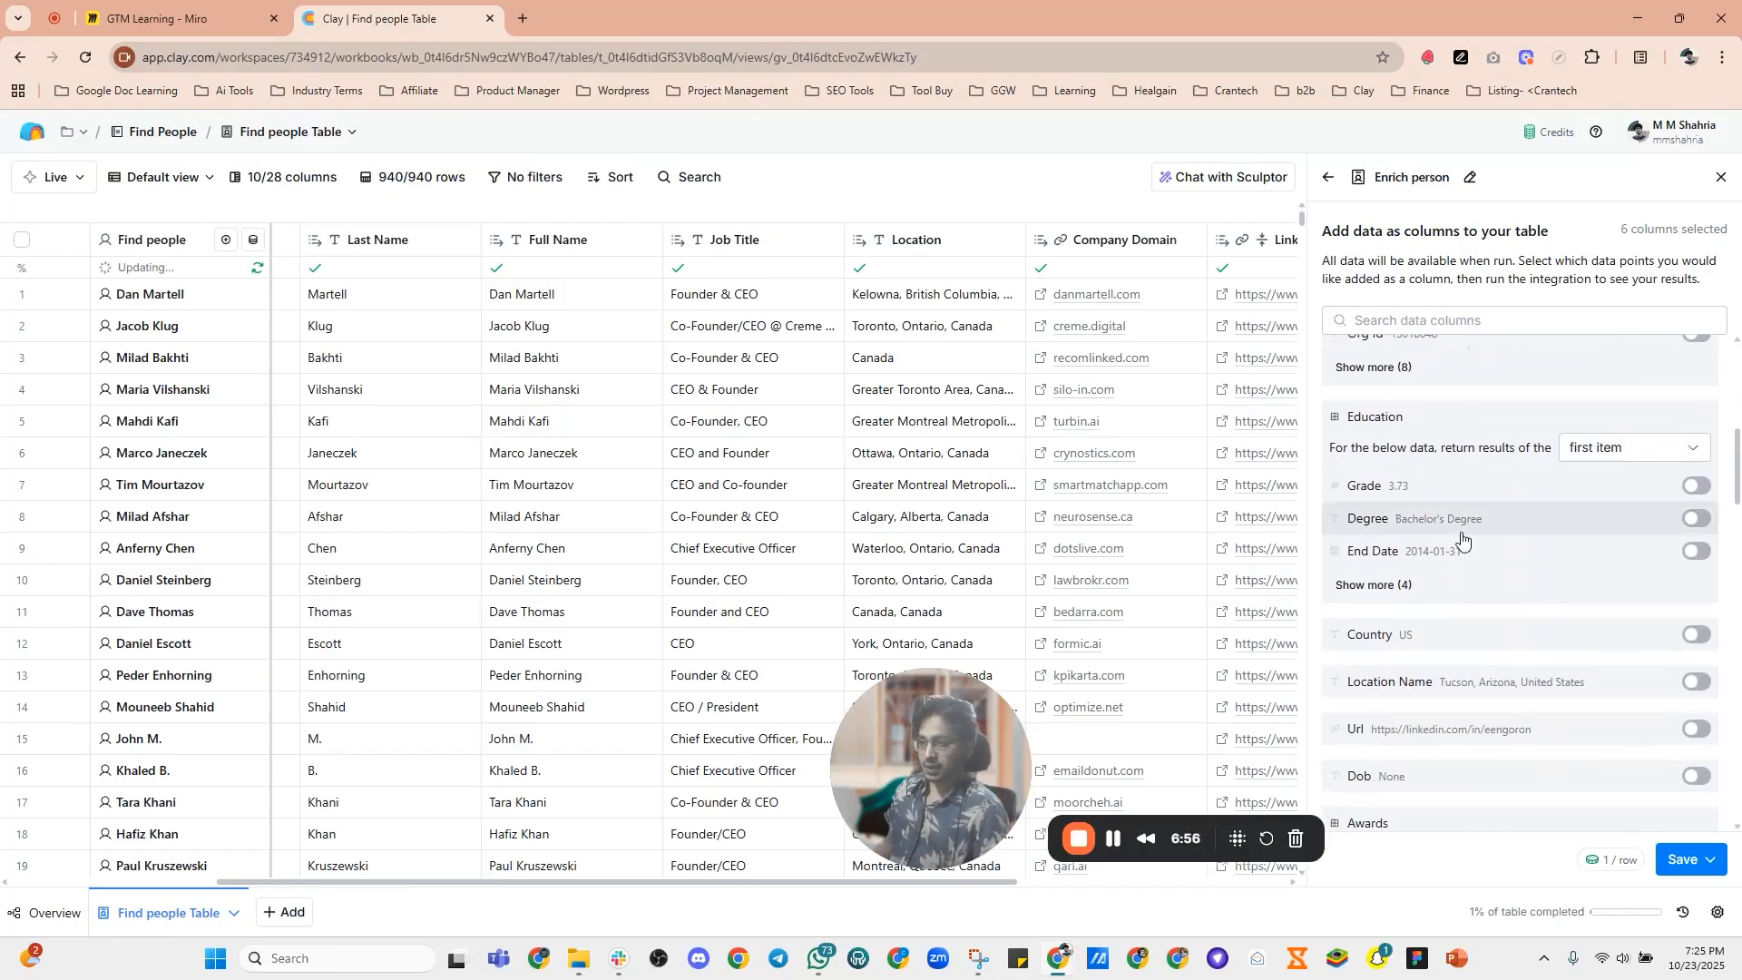
pyautogui.scroll(-2, 1468, 498)
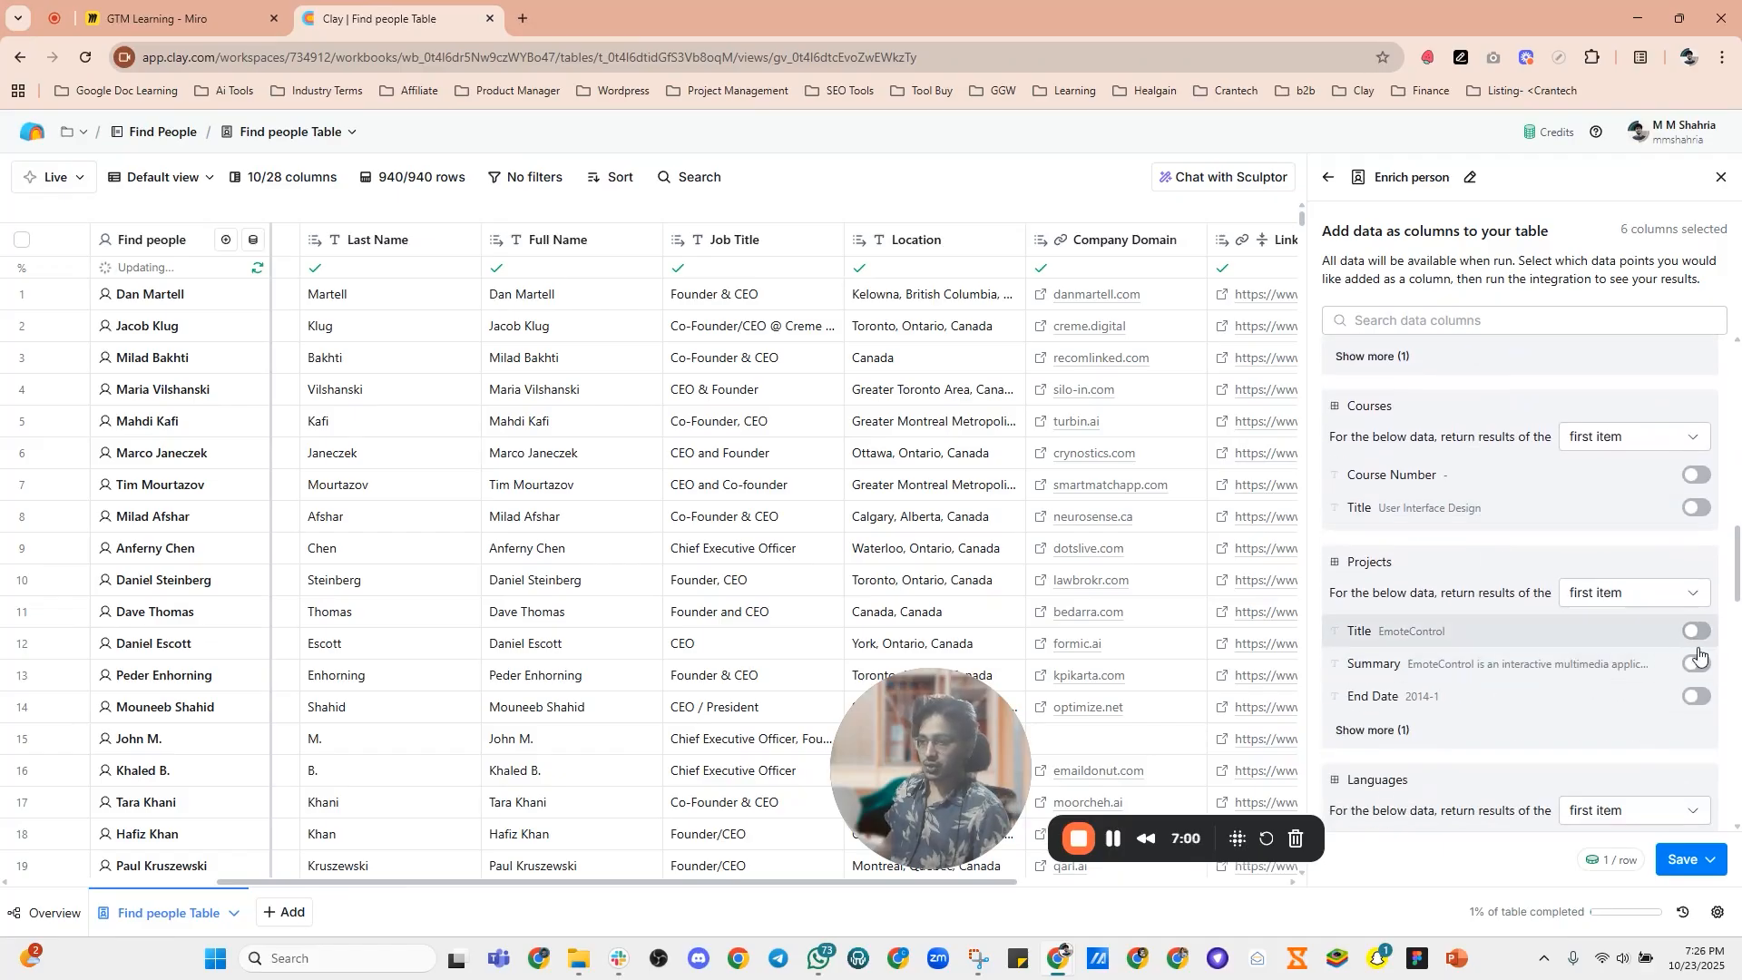
pyautogui.scroll(-3, 1492, 586)
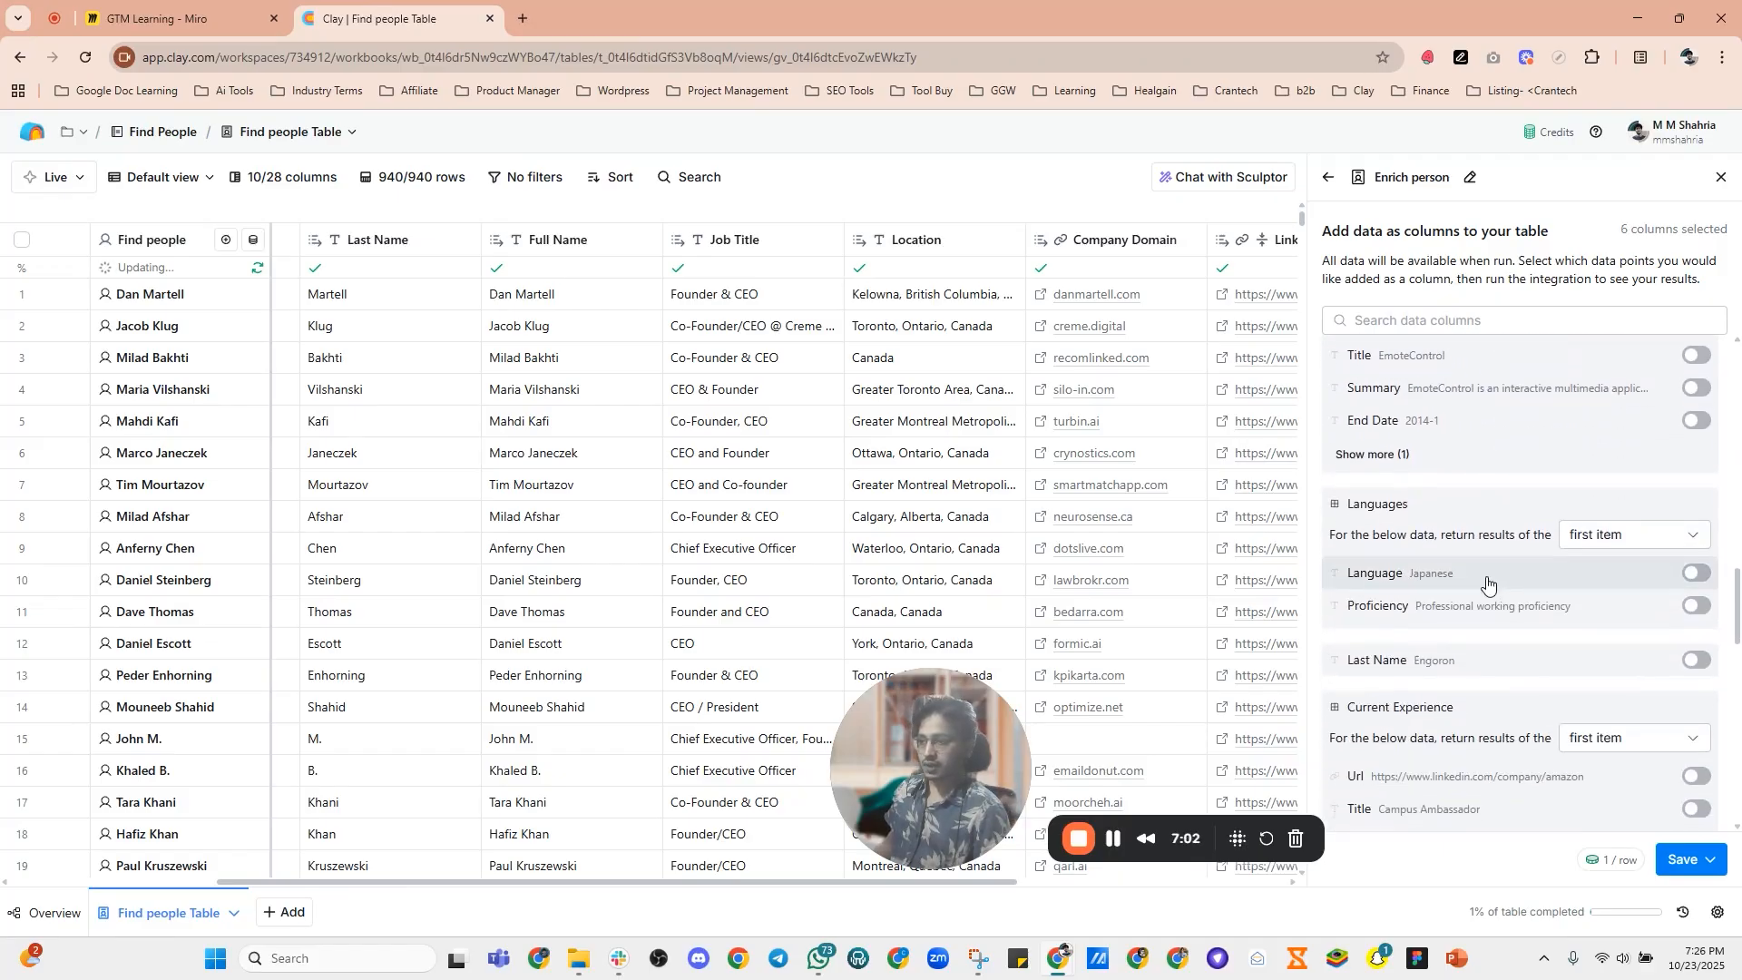
pyautogui.scroll(-2, 1497, 594)
pyautogui.scroll(-5, 1510, 599)
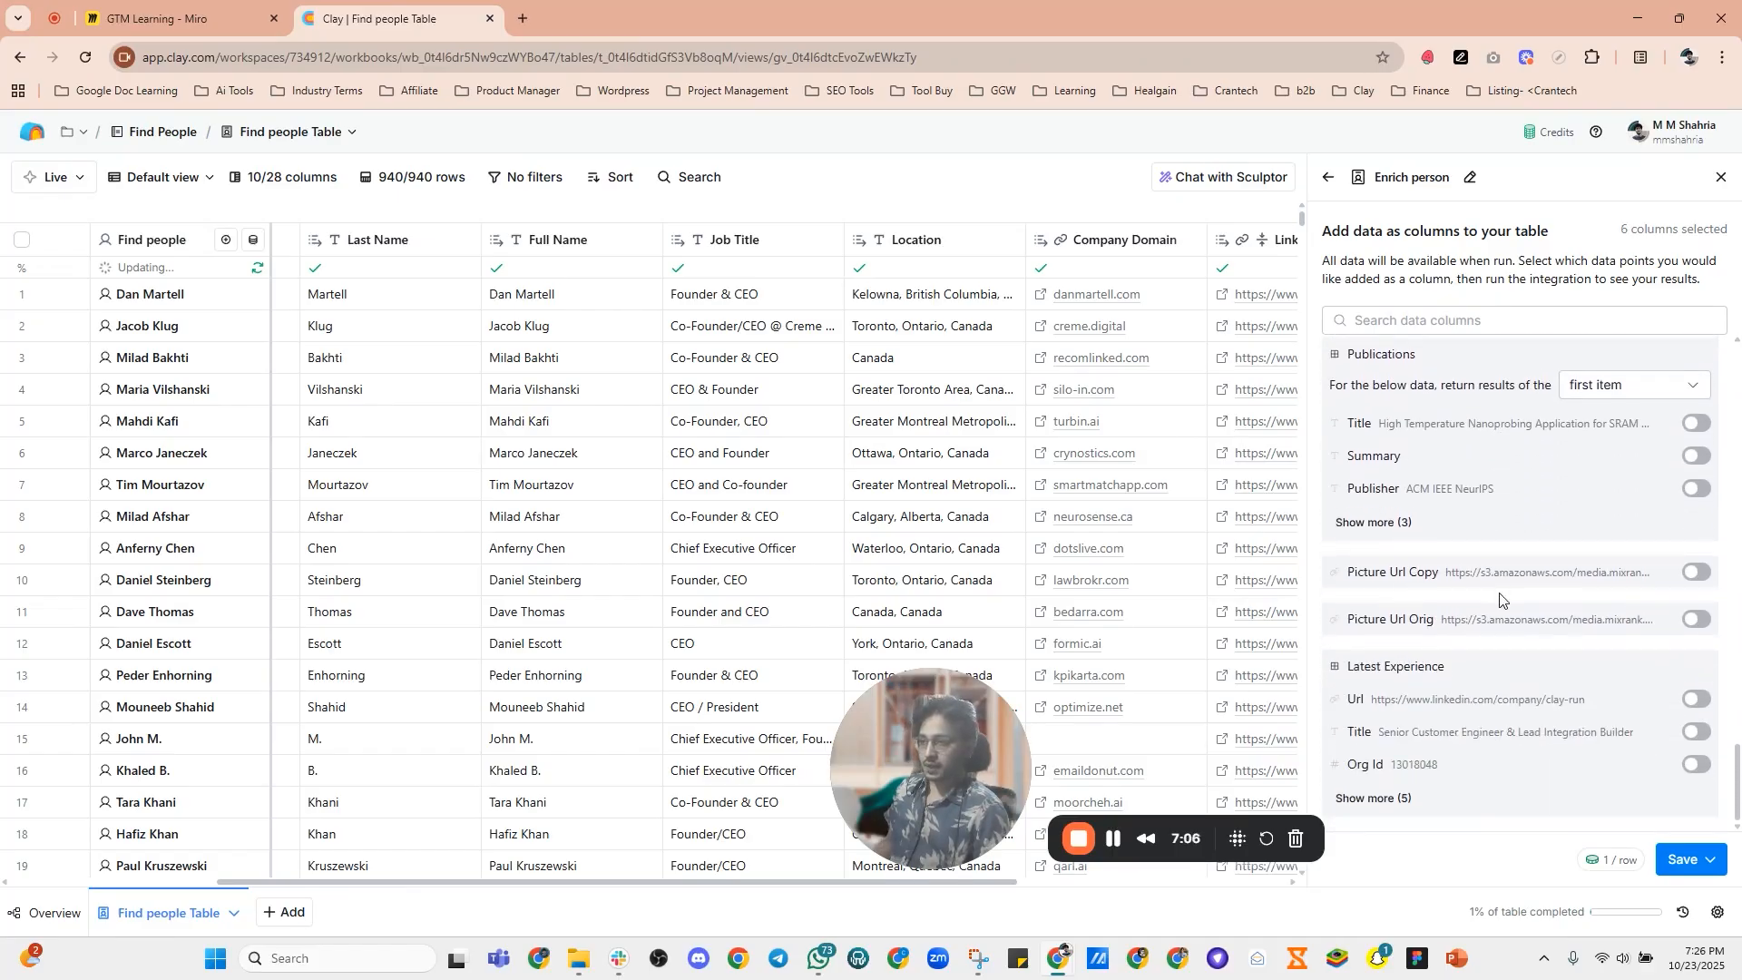
pyautogui.scroll(1, 1483, 581)
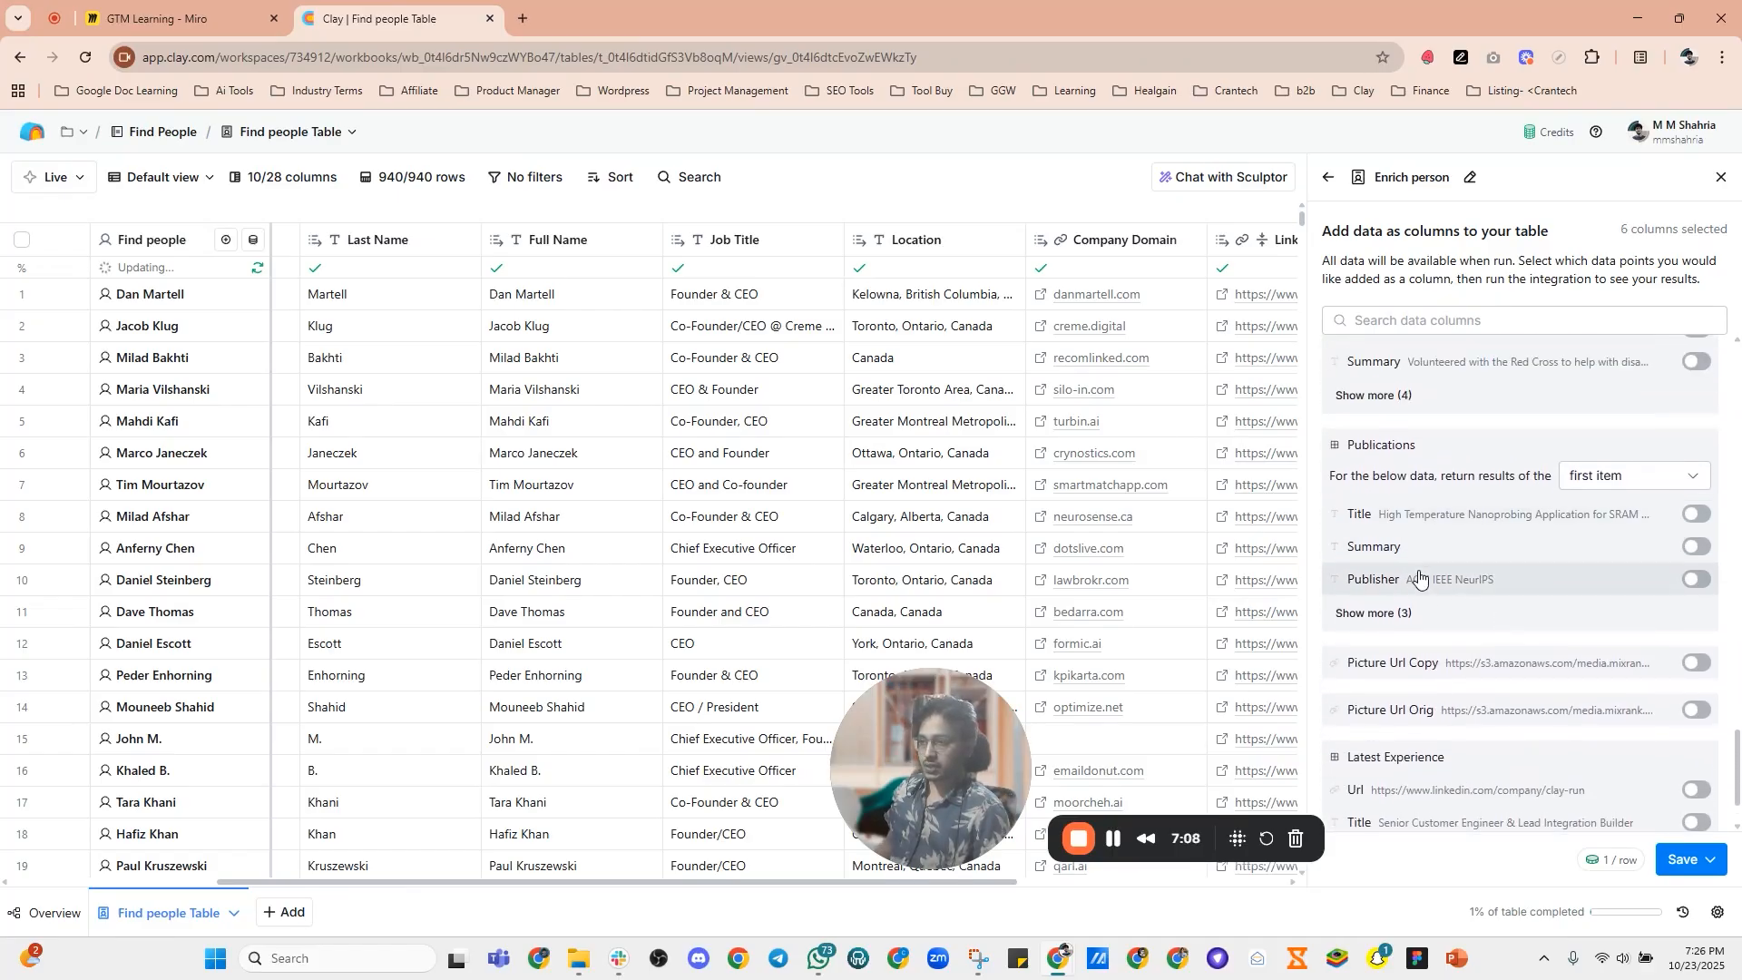
pyautogui.scroll(-1, 1497, 694)
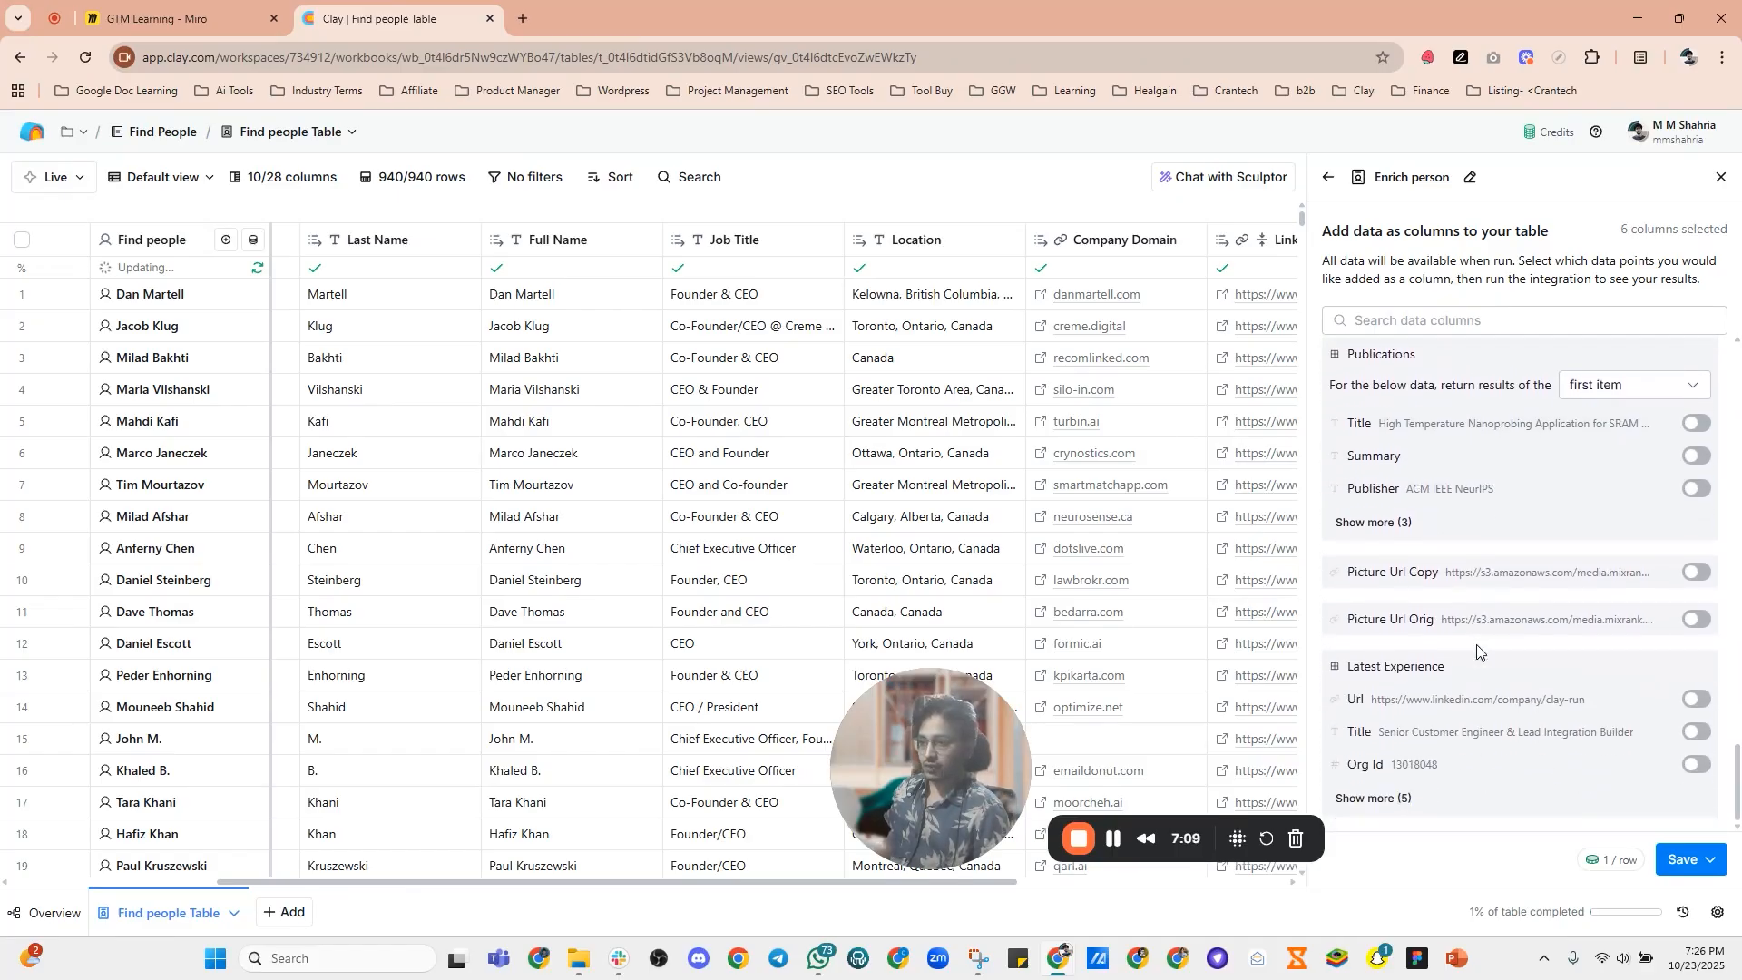
# Step: Save the Enrich person enrichment, run it on 10 rows only, and check the new columns through Summary
pyautogui.click(1708, 870)
pyautogui.click(1515, 746)
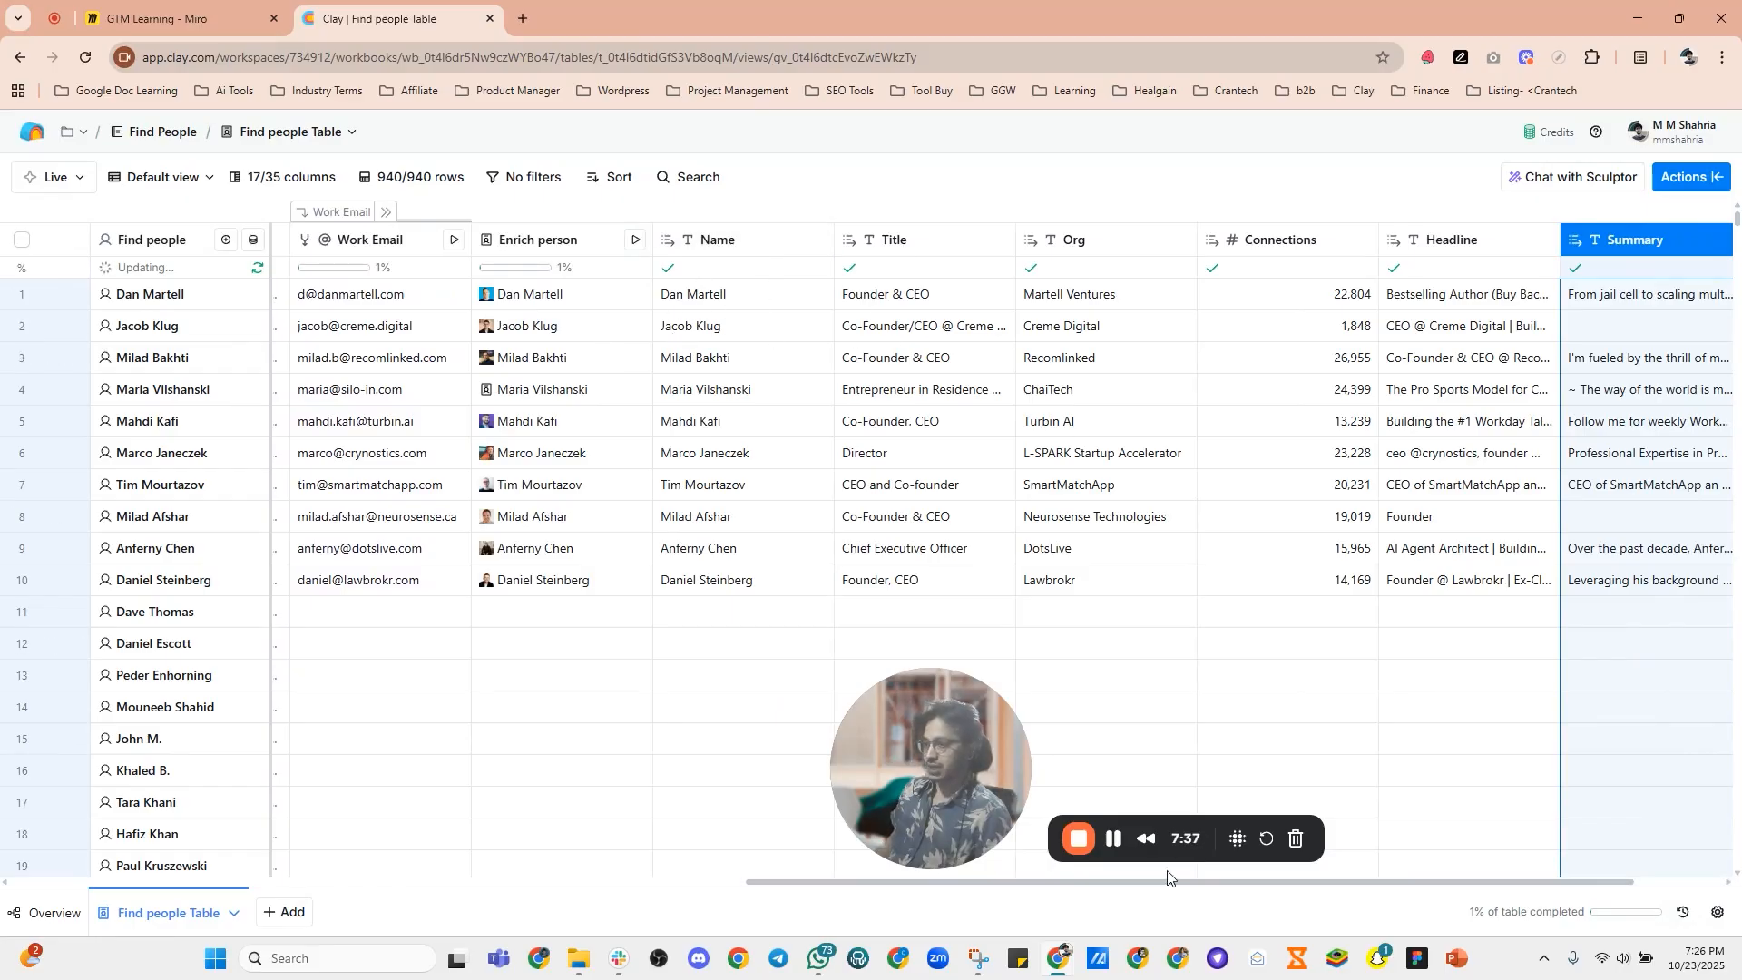
pyautogui.moveTo(1151, 889); pyautogui.dragTo(1342, 886)
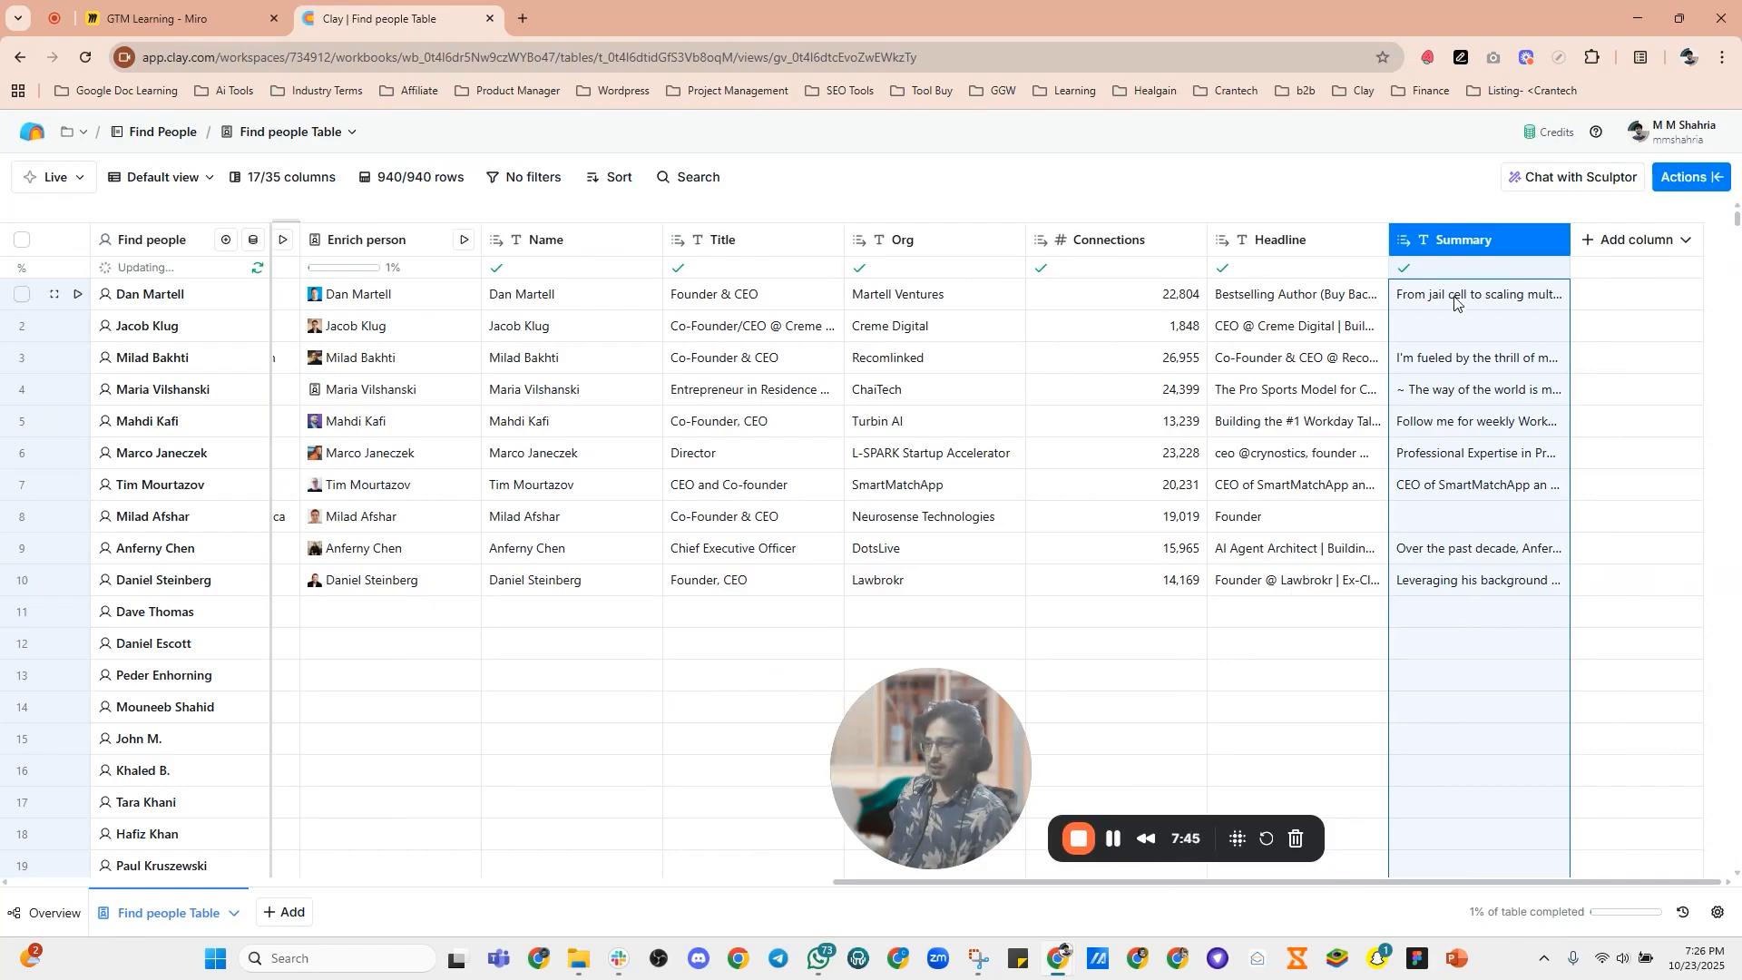
pyautogui.click(1431, 529)
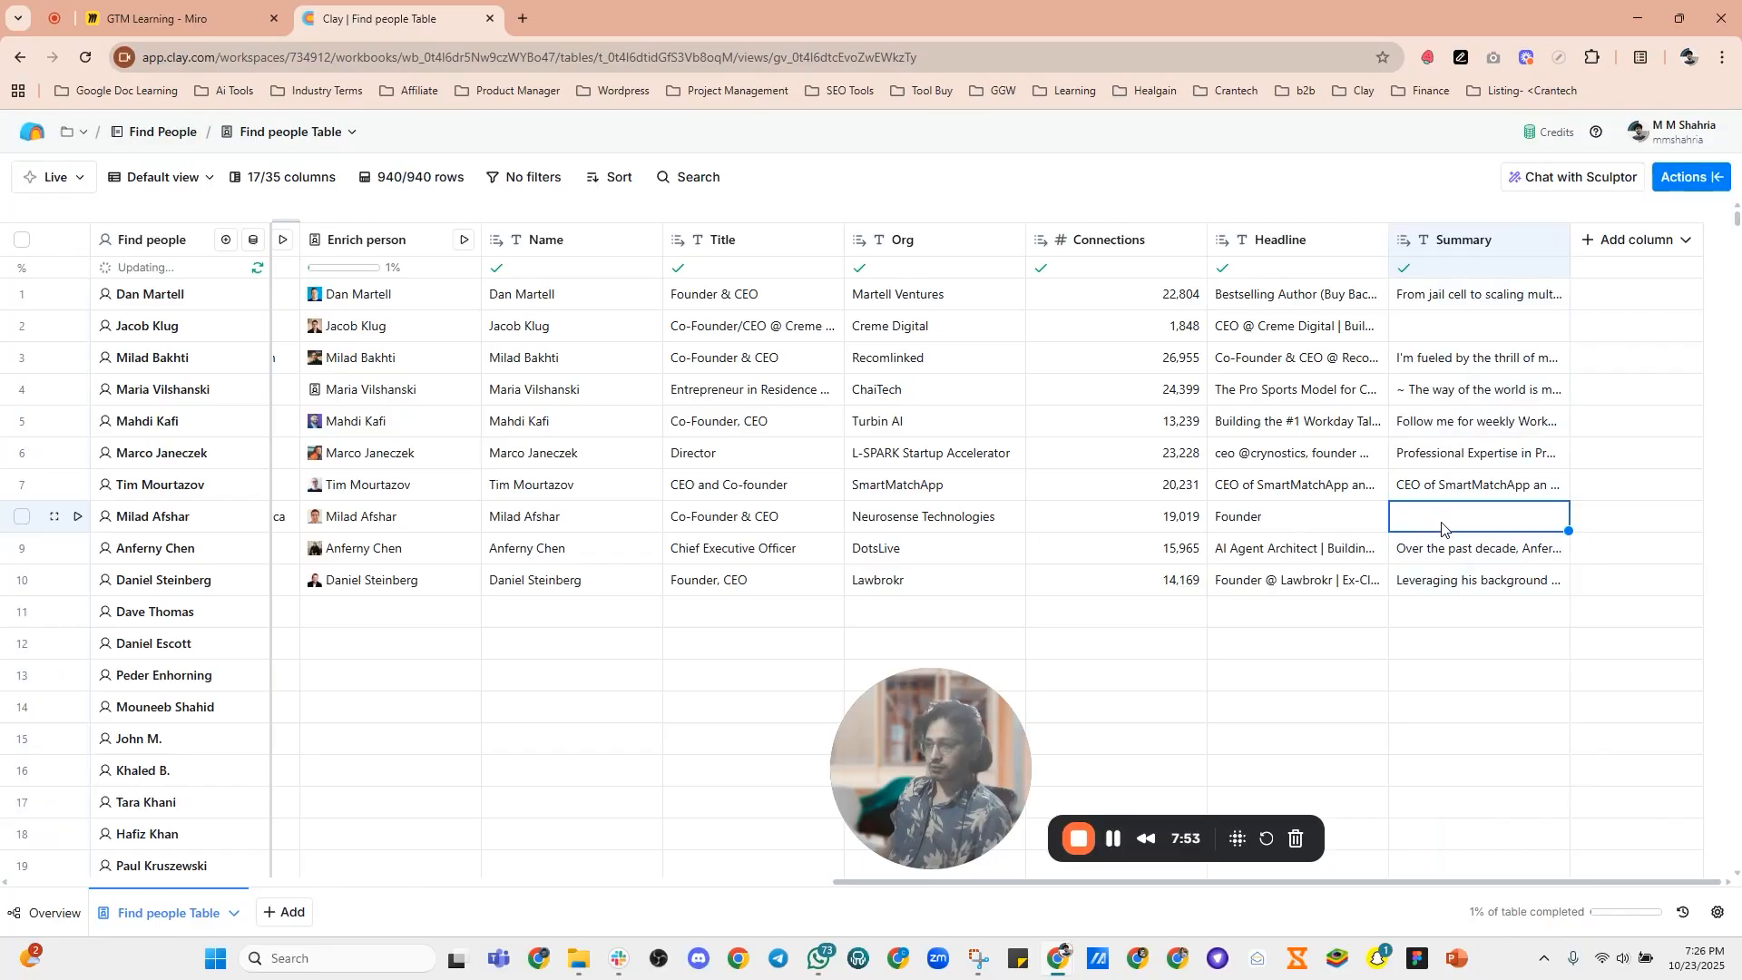
pyautogui.click(1448, 334)
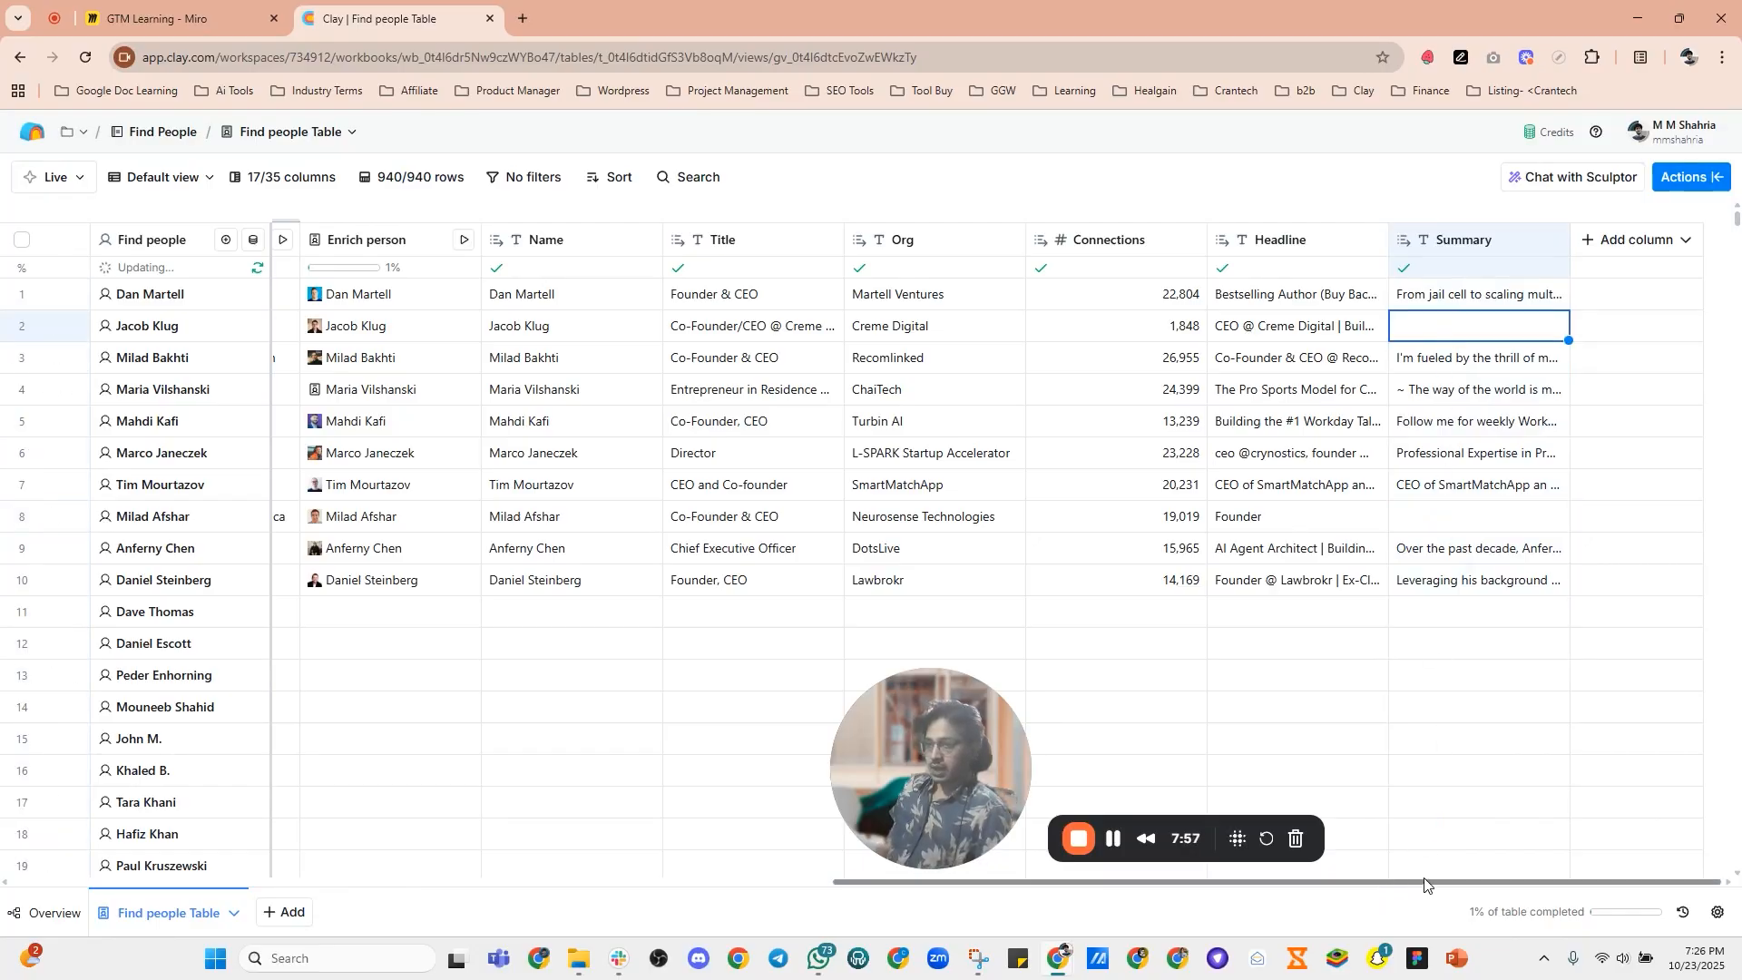
# Step: Open the Company Latest Funding enrichment, examine the providers and credit costs in its full configuration, and return to the enrichment list
pyautogui.click(1659, 249)
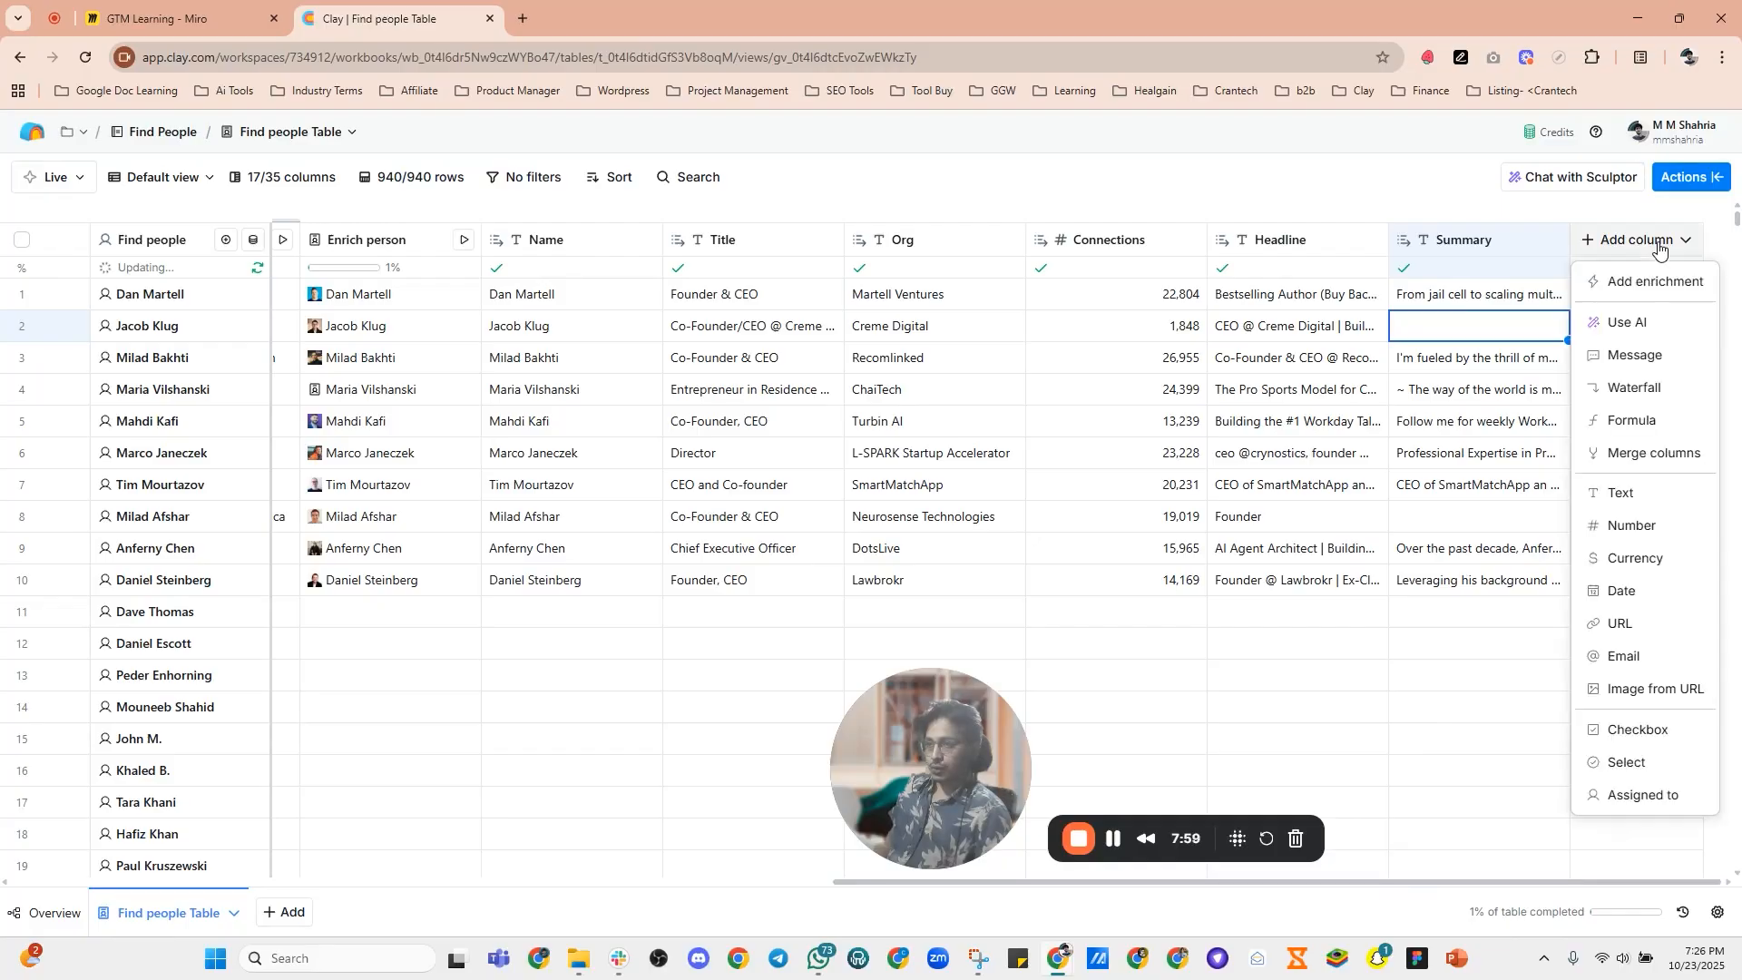
pyautogui.click(1654, 283)
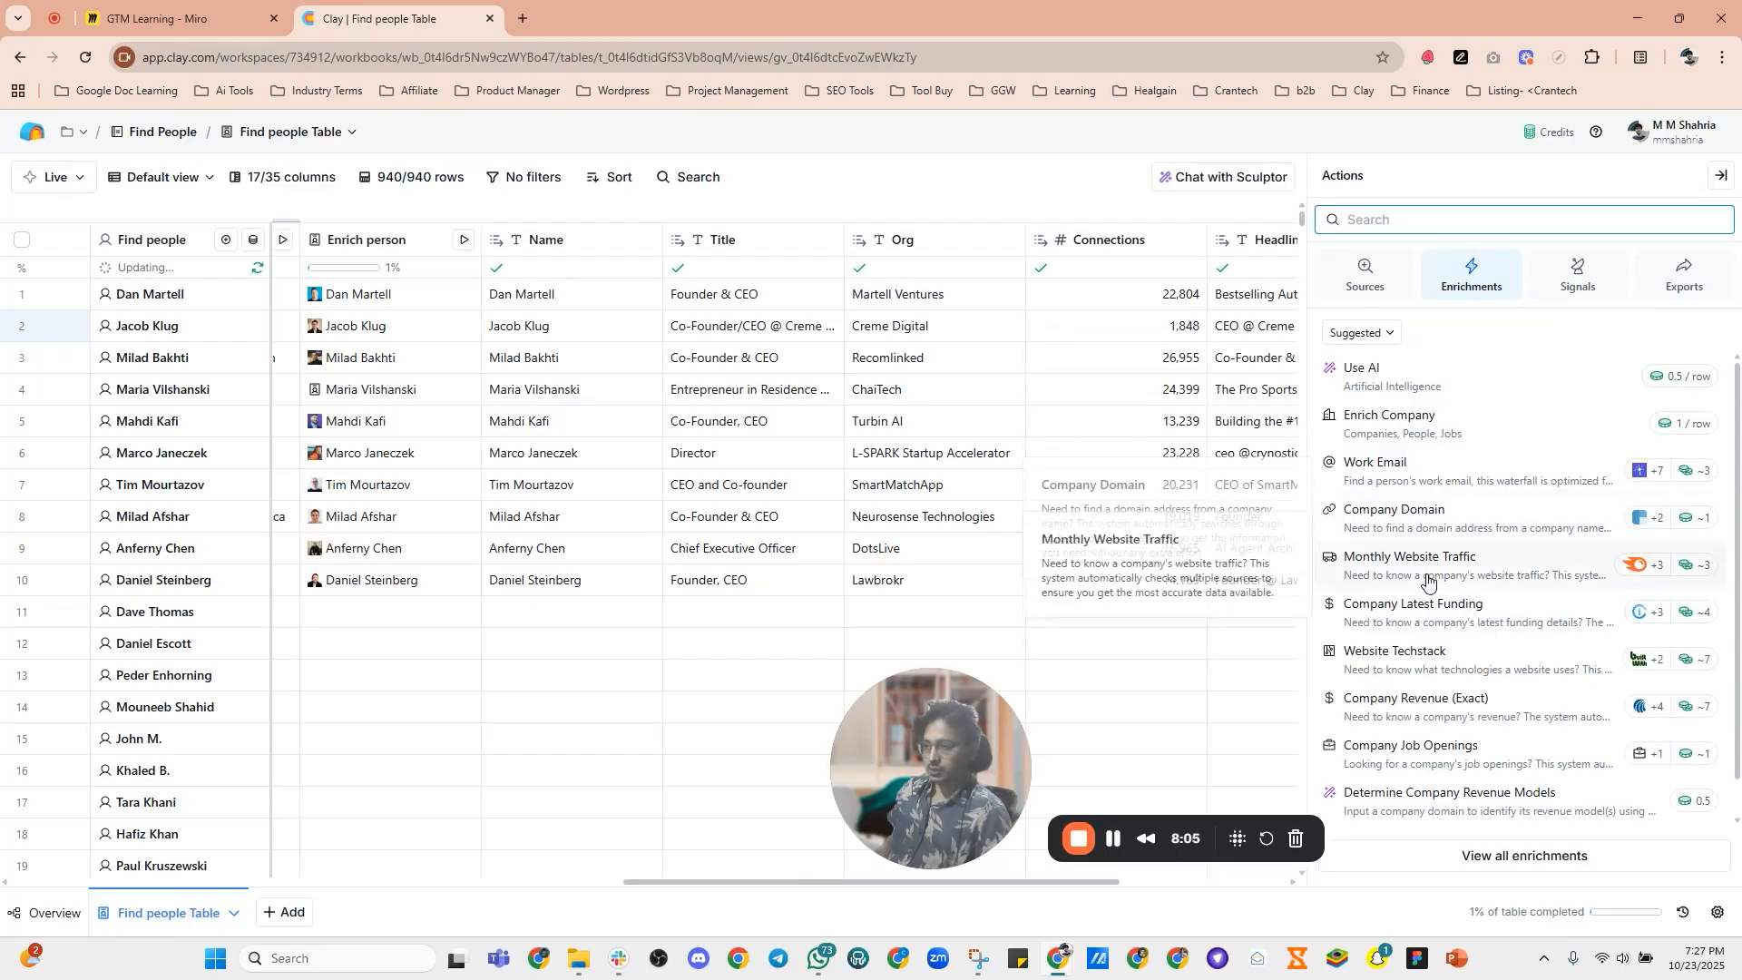
pyautogui.scroll(-1, 1448, 562)
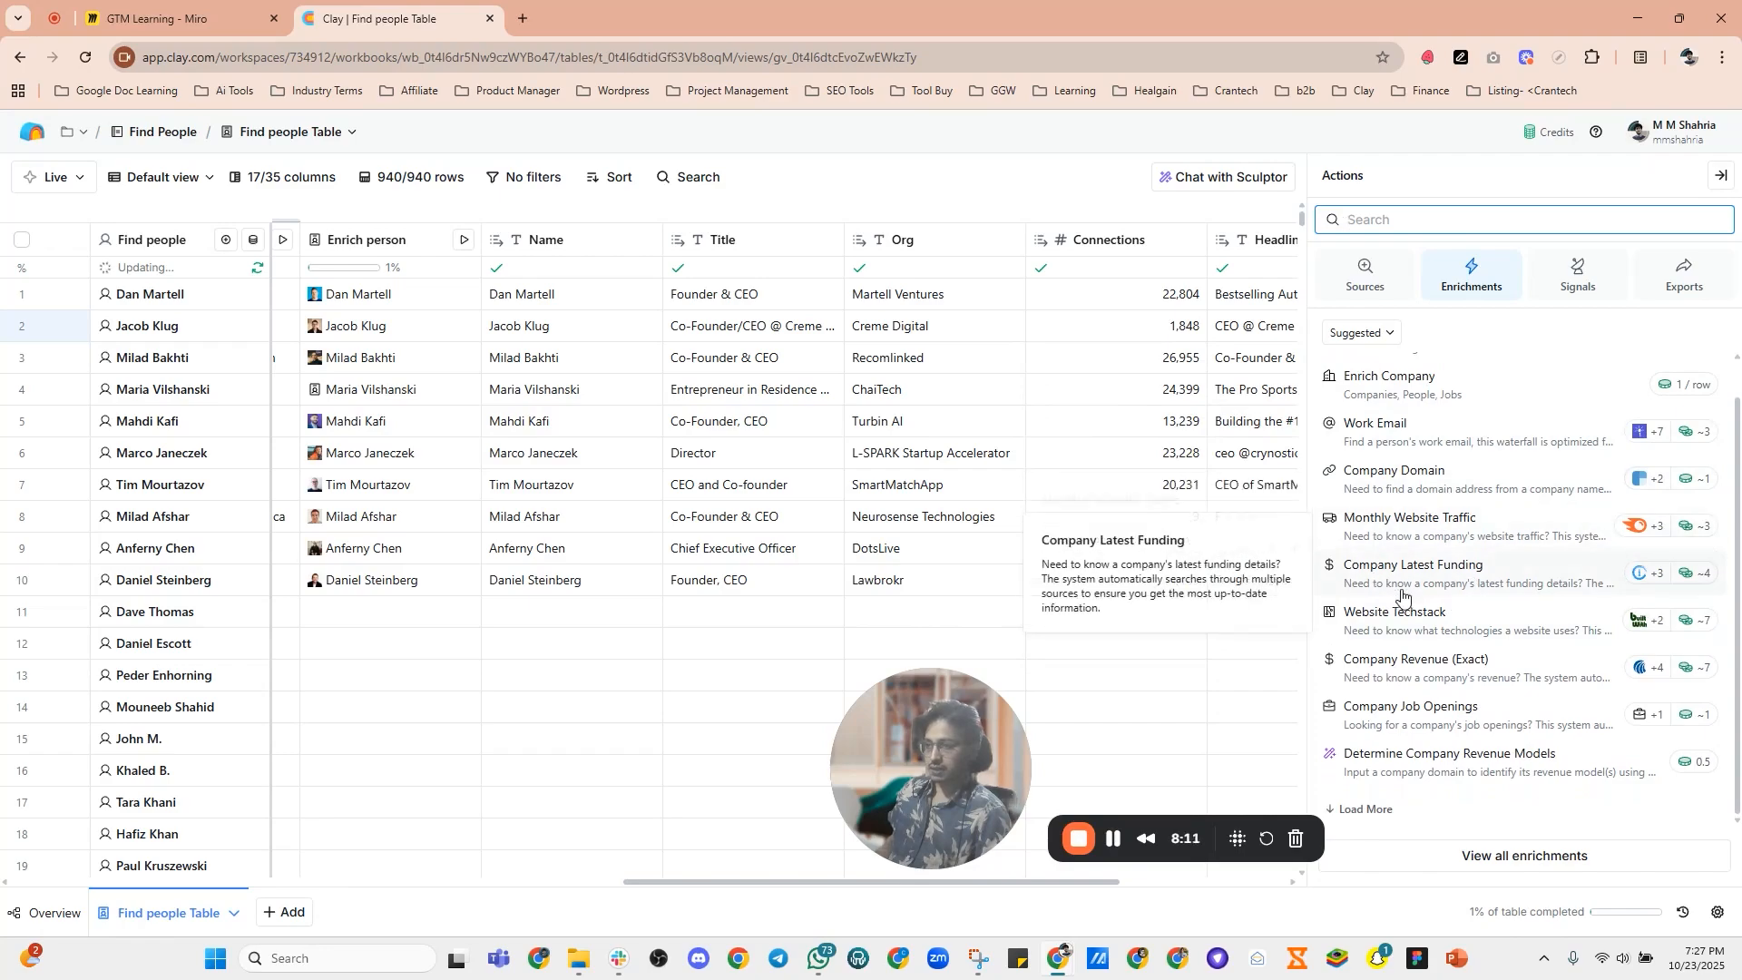
pyautogui.click(1431, 583)
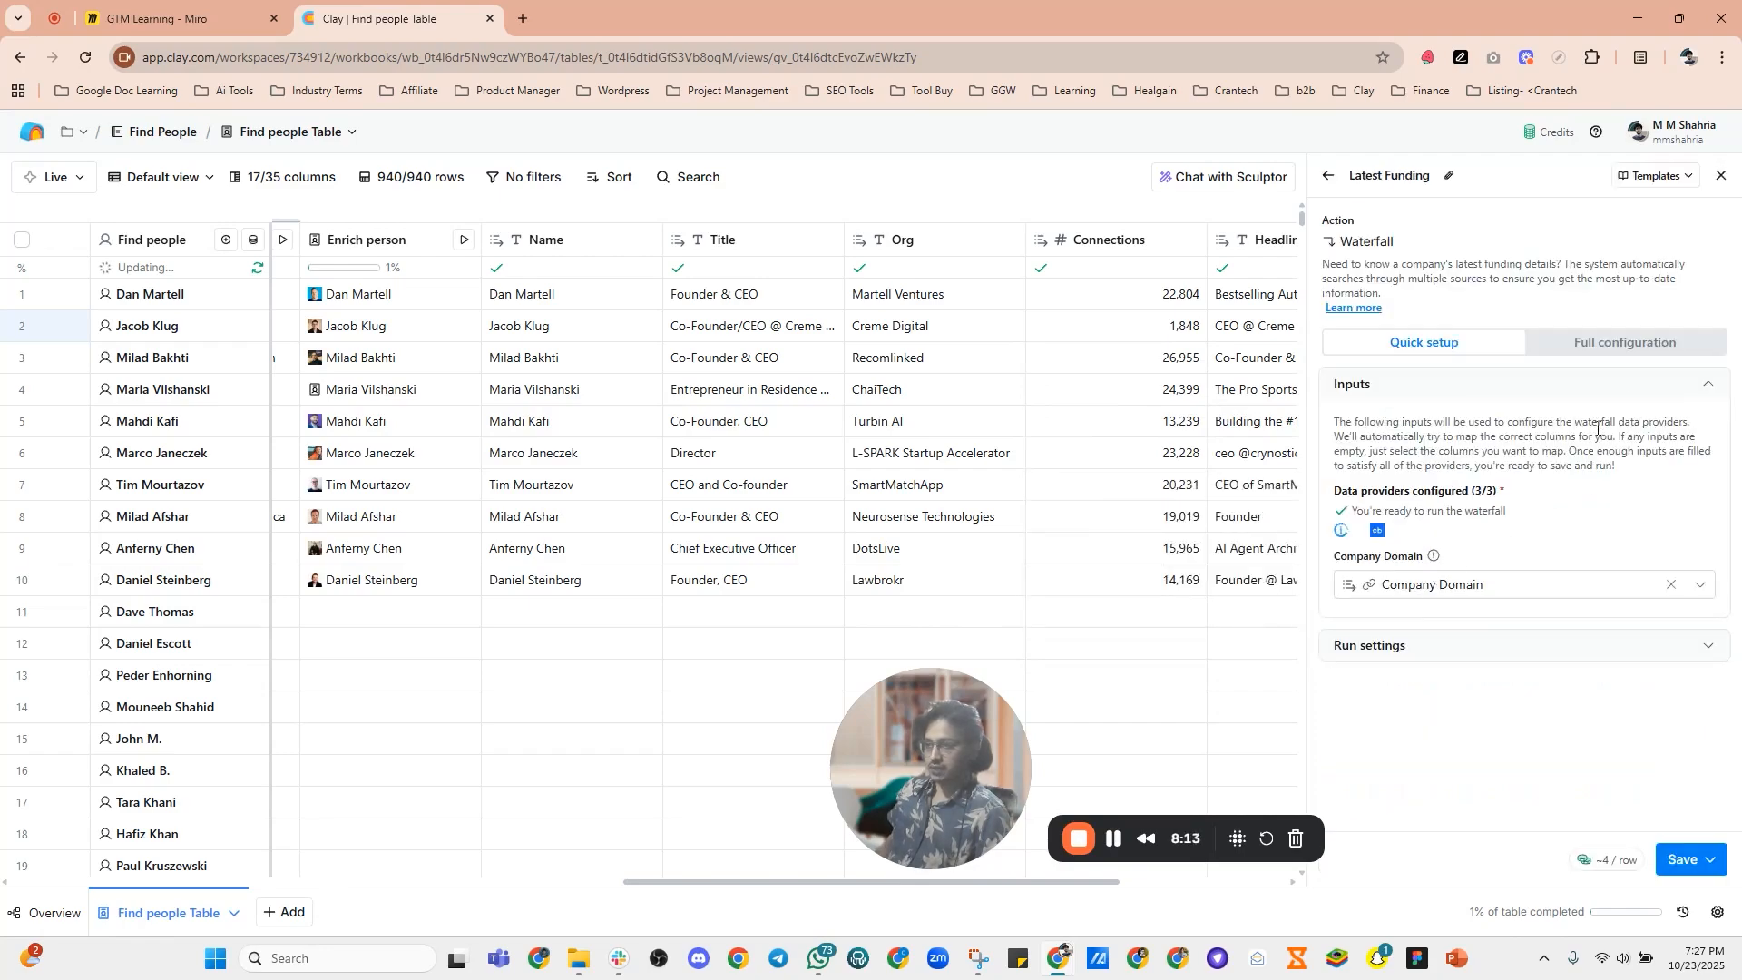
pyautogui.click(1617, 342)
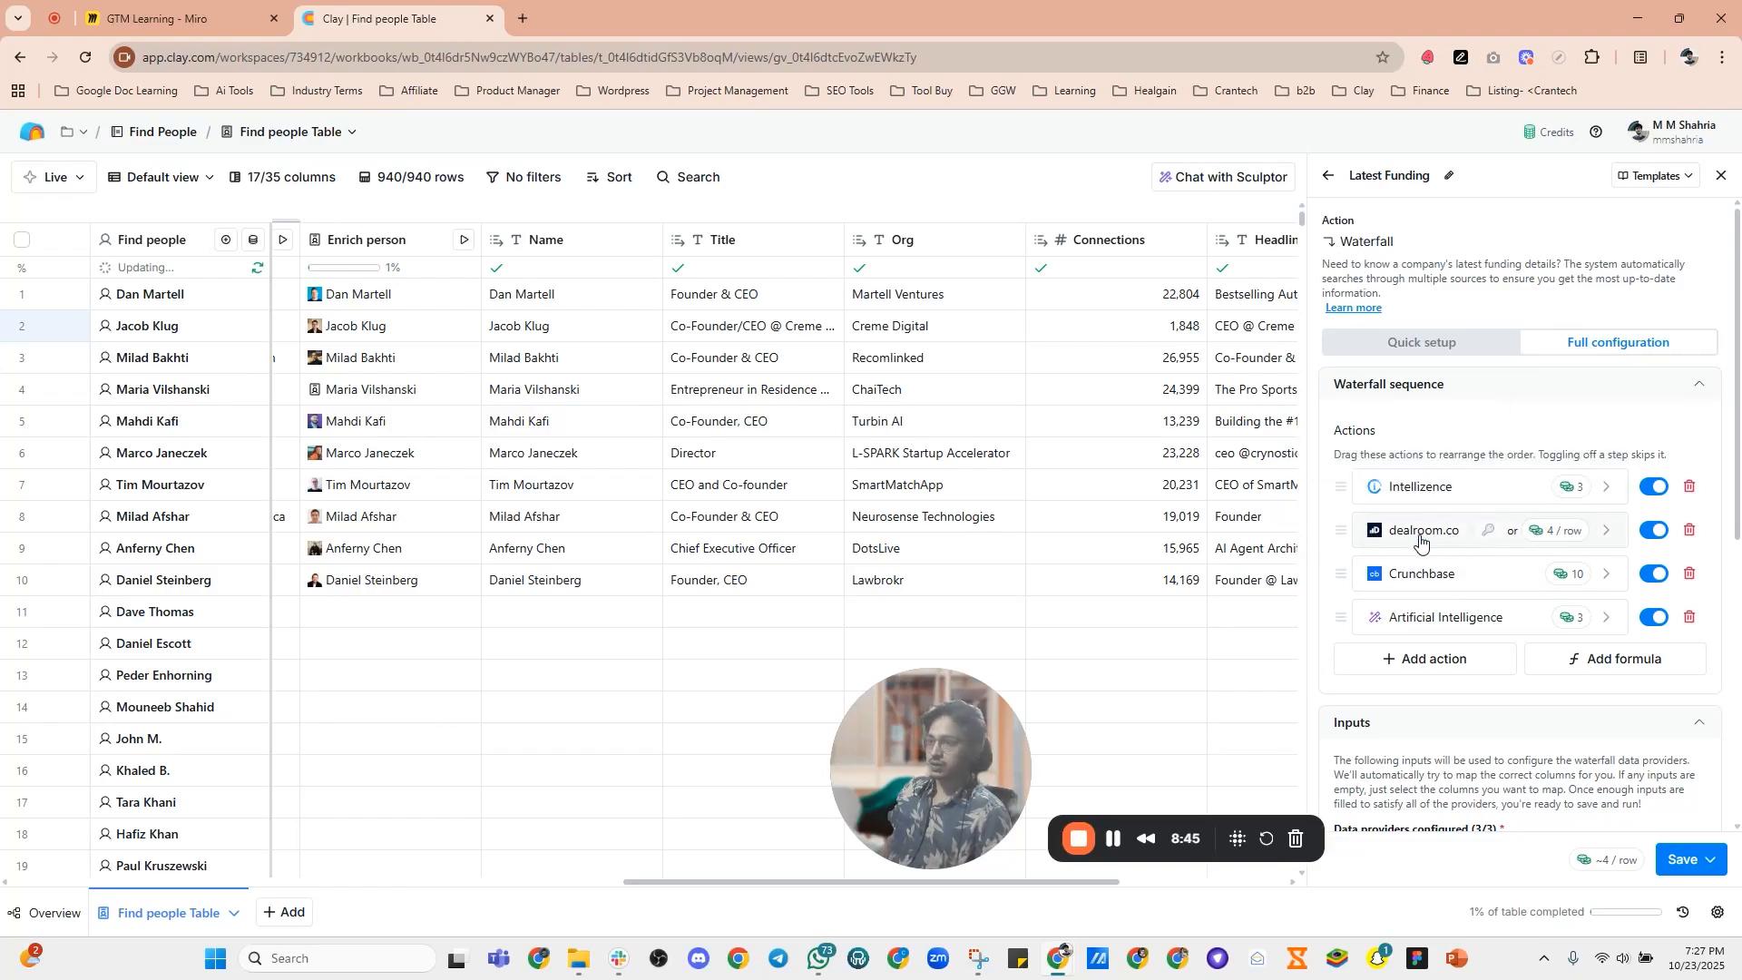
pyautogui.click(1330, 181)
# Step: Open the full enrichment catalogue and look through its AI and Enrich company info categories
pyautogui.scroll(-1, 1429, 544)
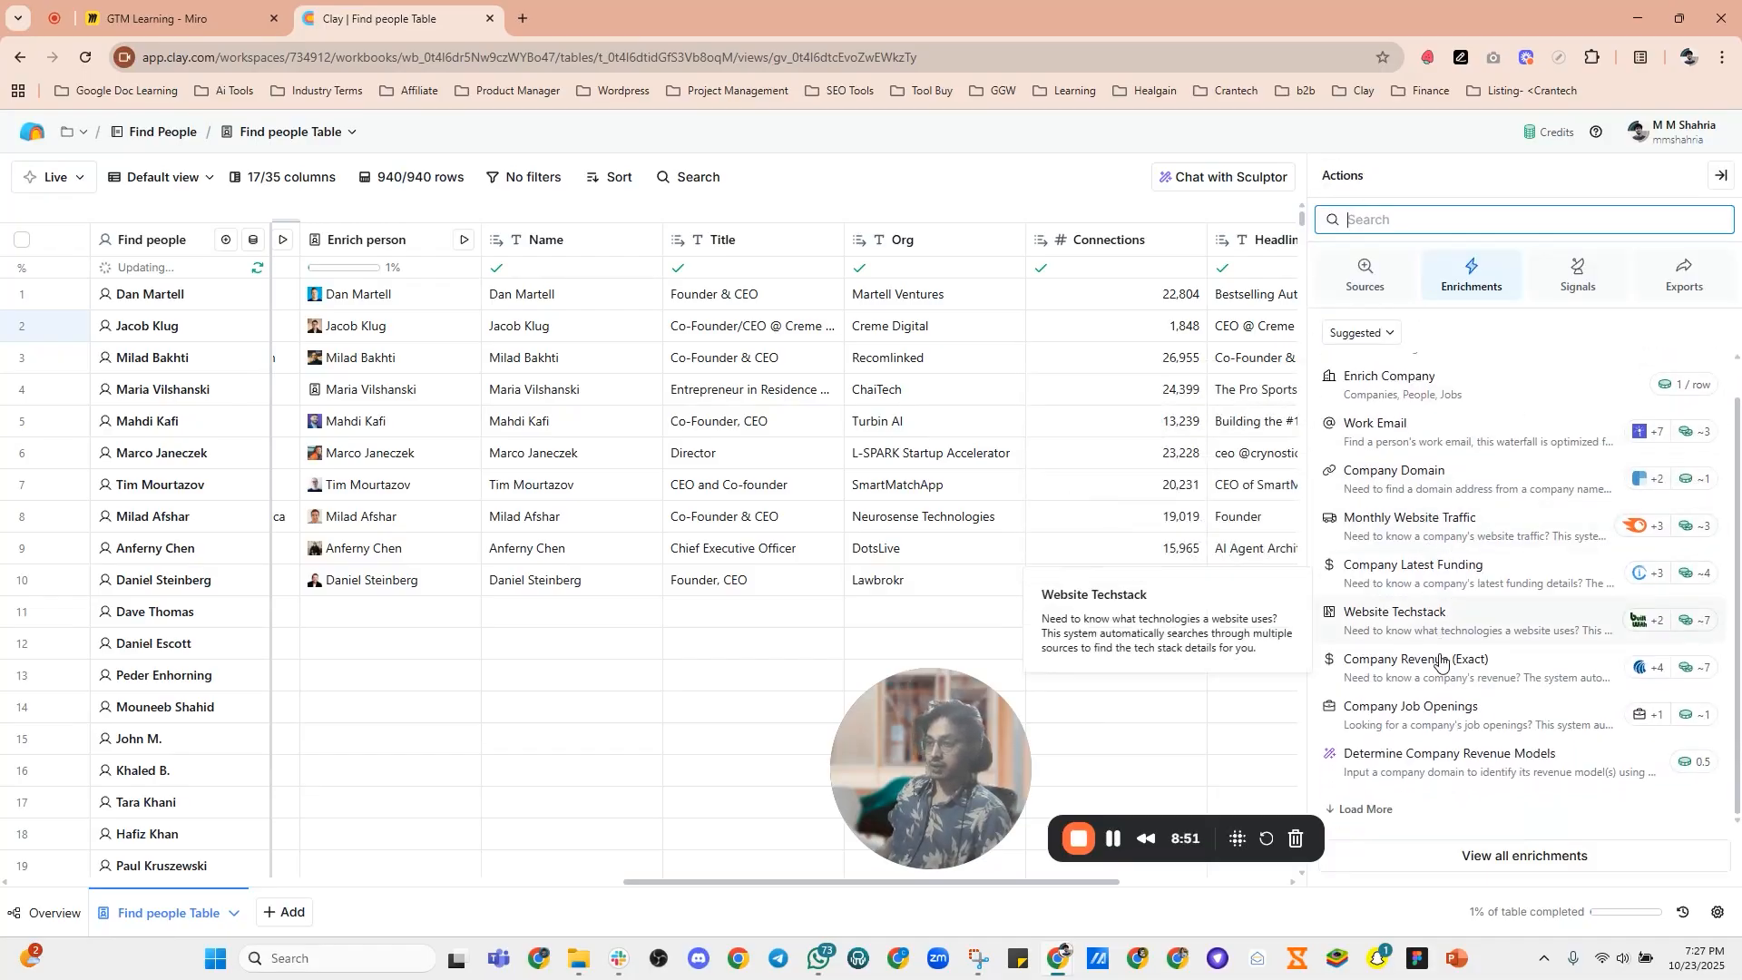
pyautogui.click(1517, 860)
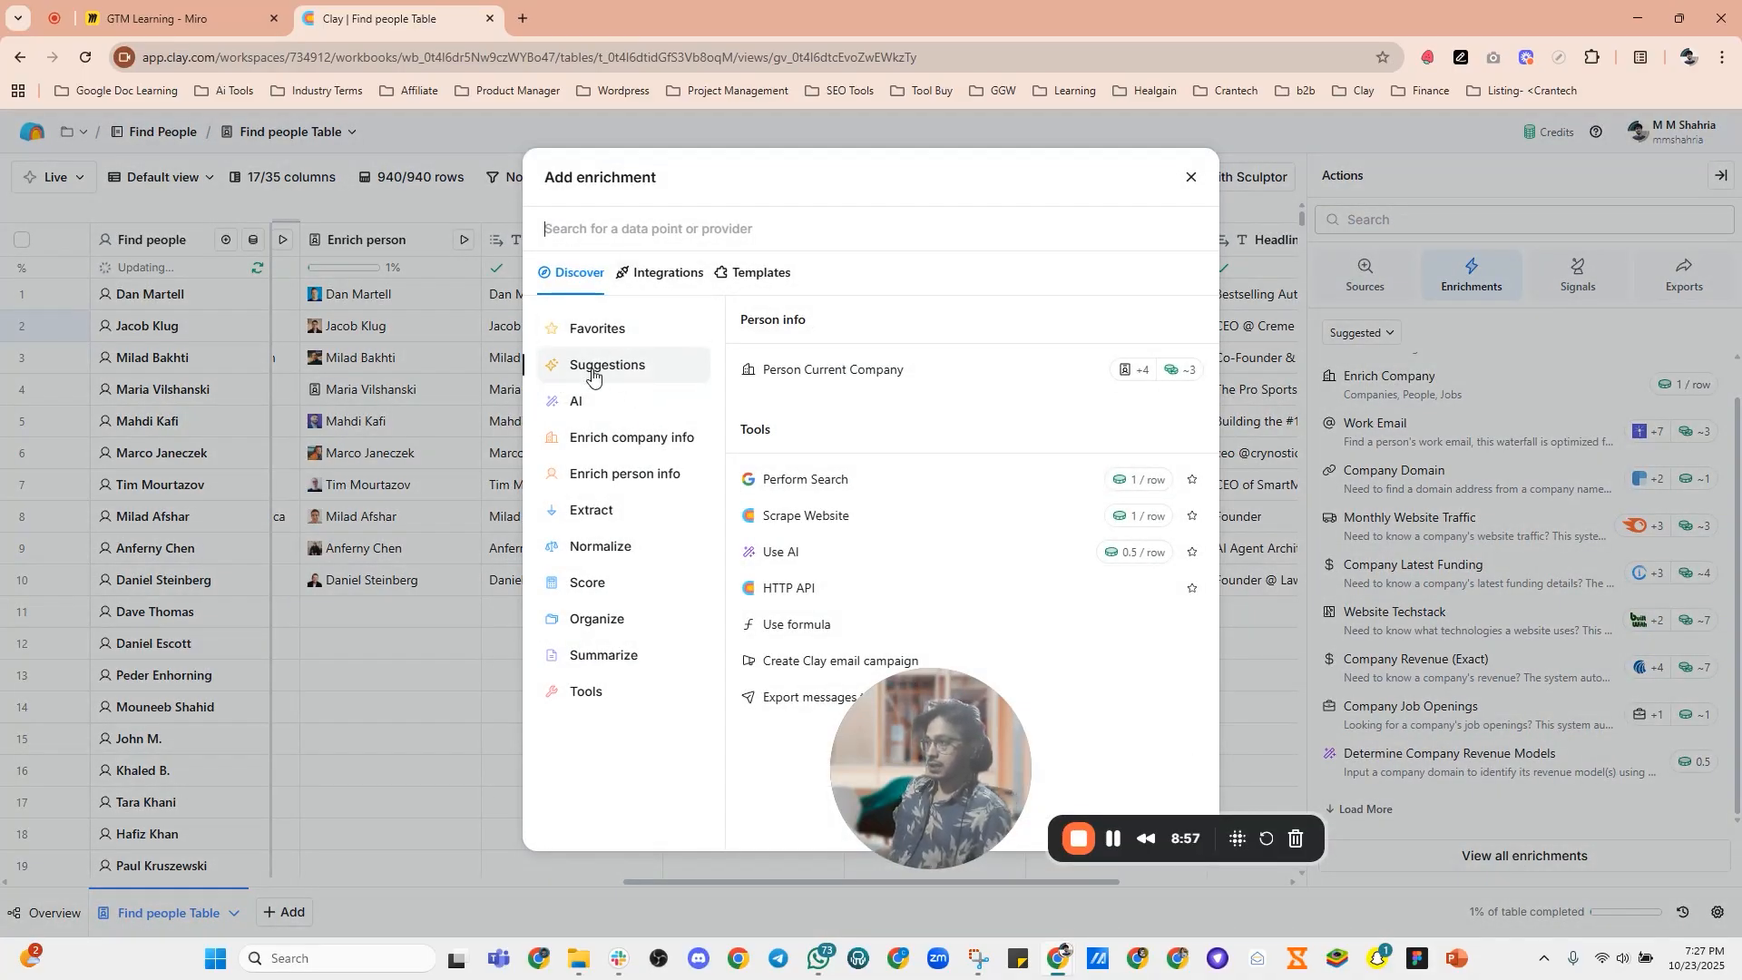
pyautogui.click(590, 407)
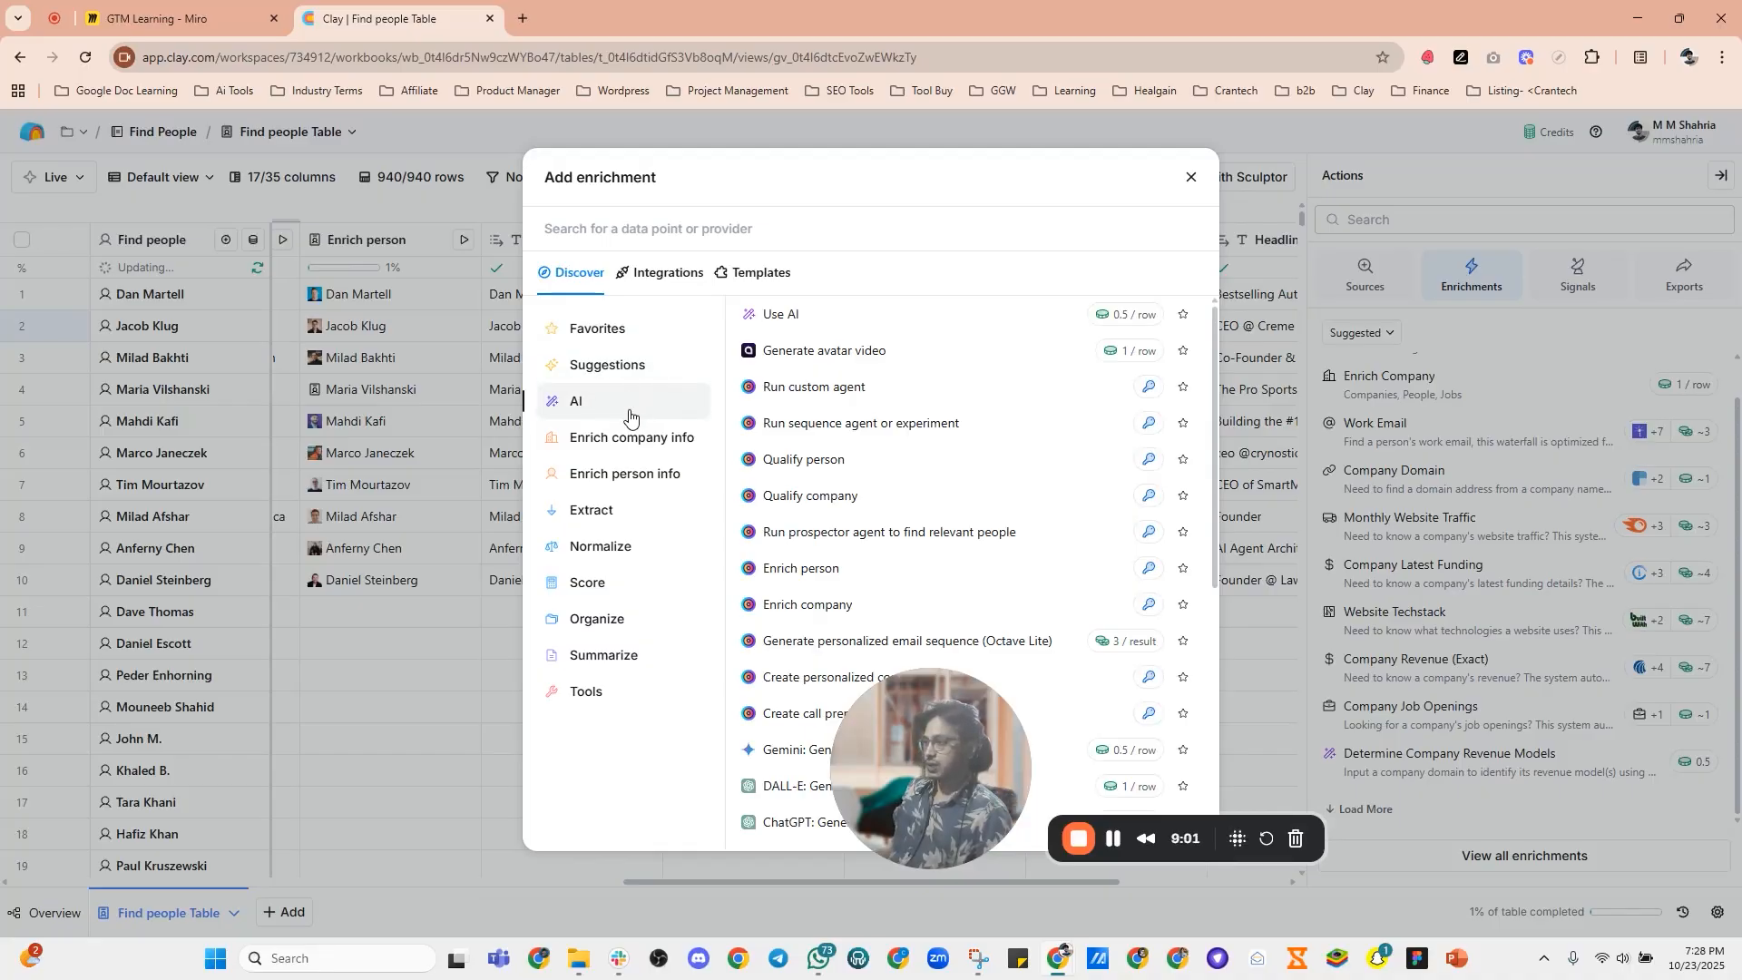
pyautogui.click(621, 440)
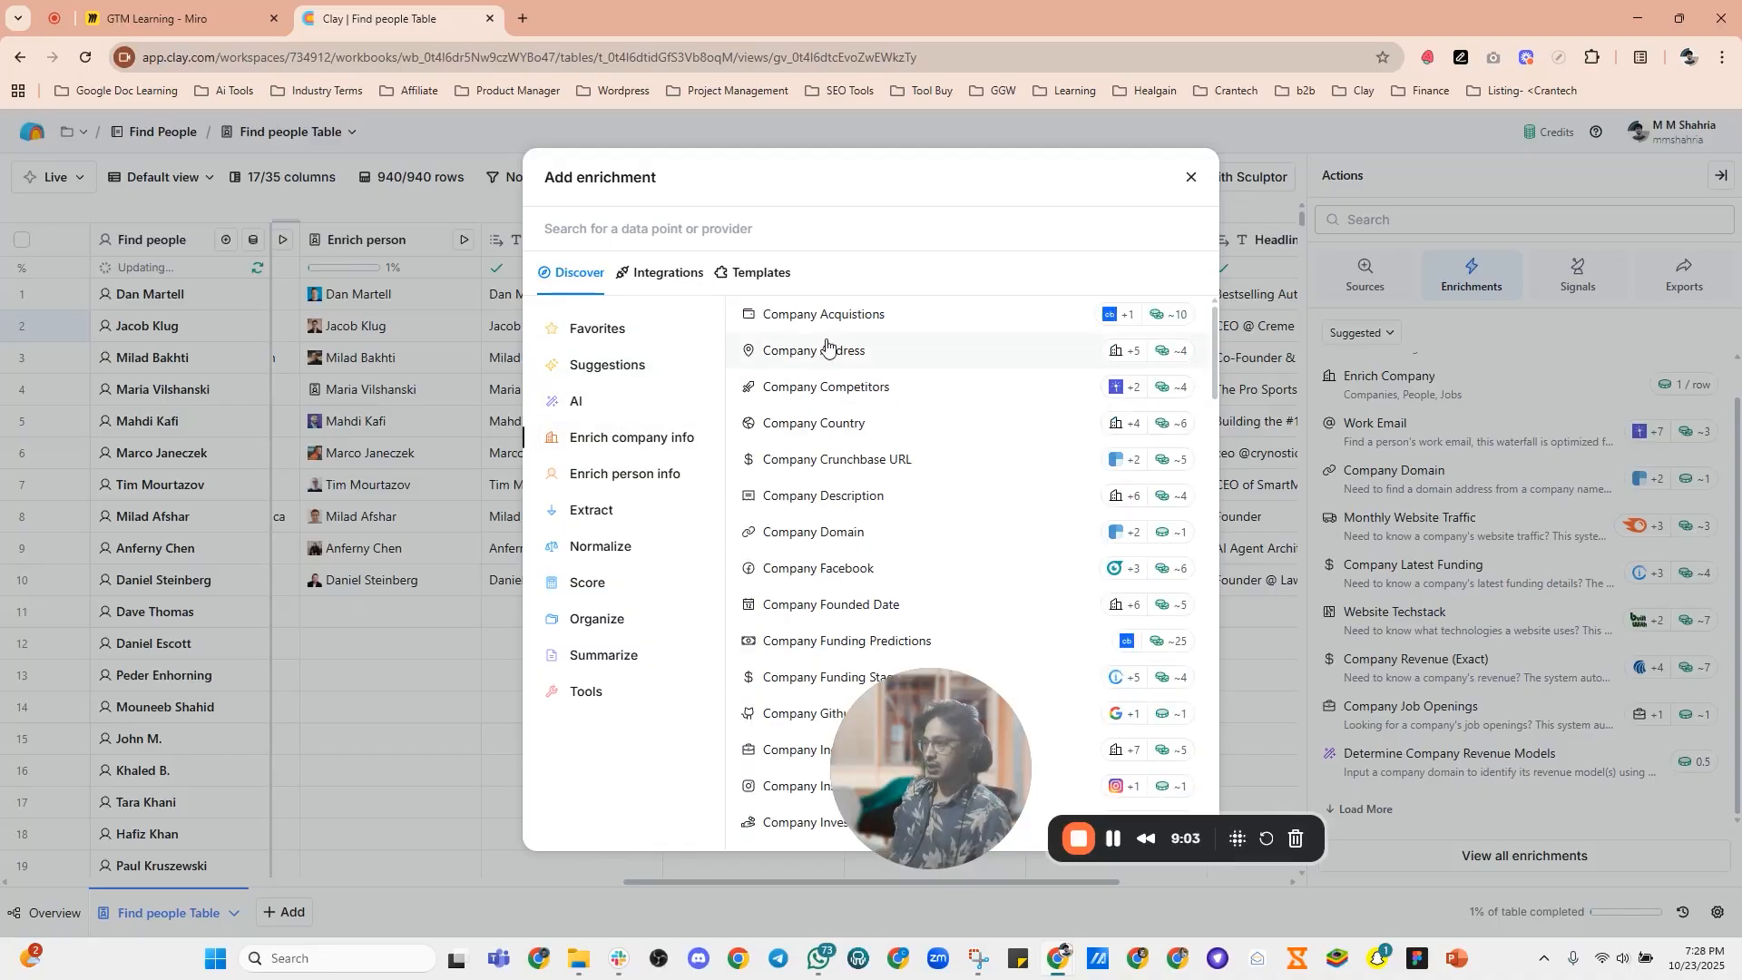
pyautogui.moveTo(916, 755); pyautogui.dragTo(1401, 715)
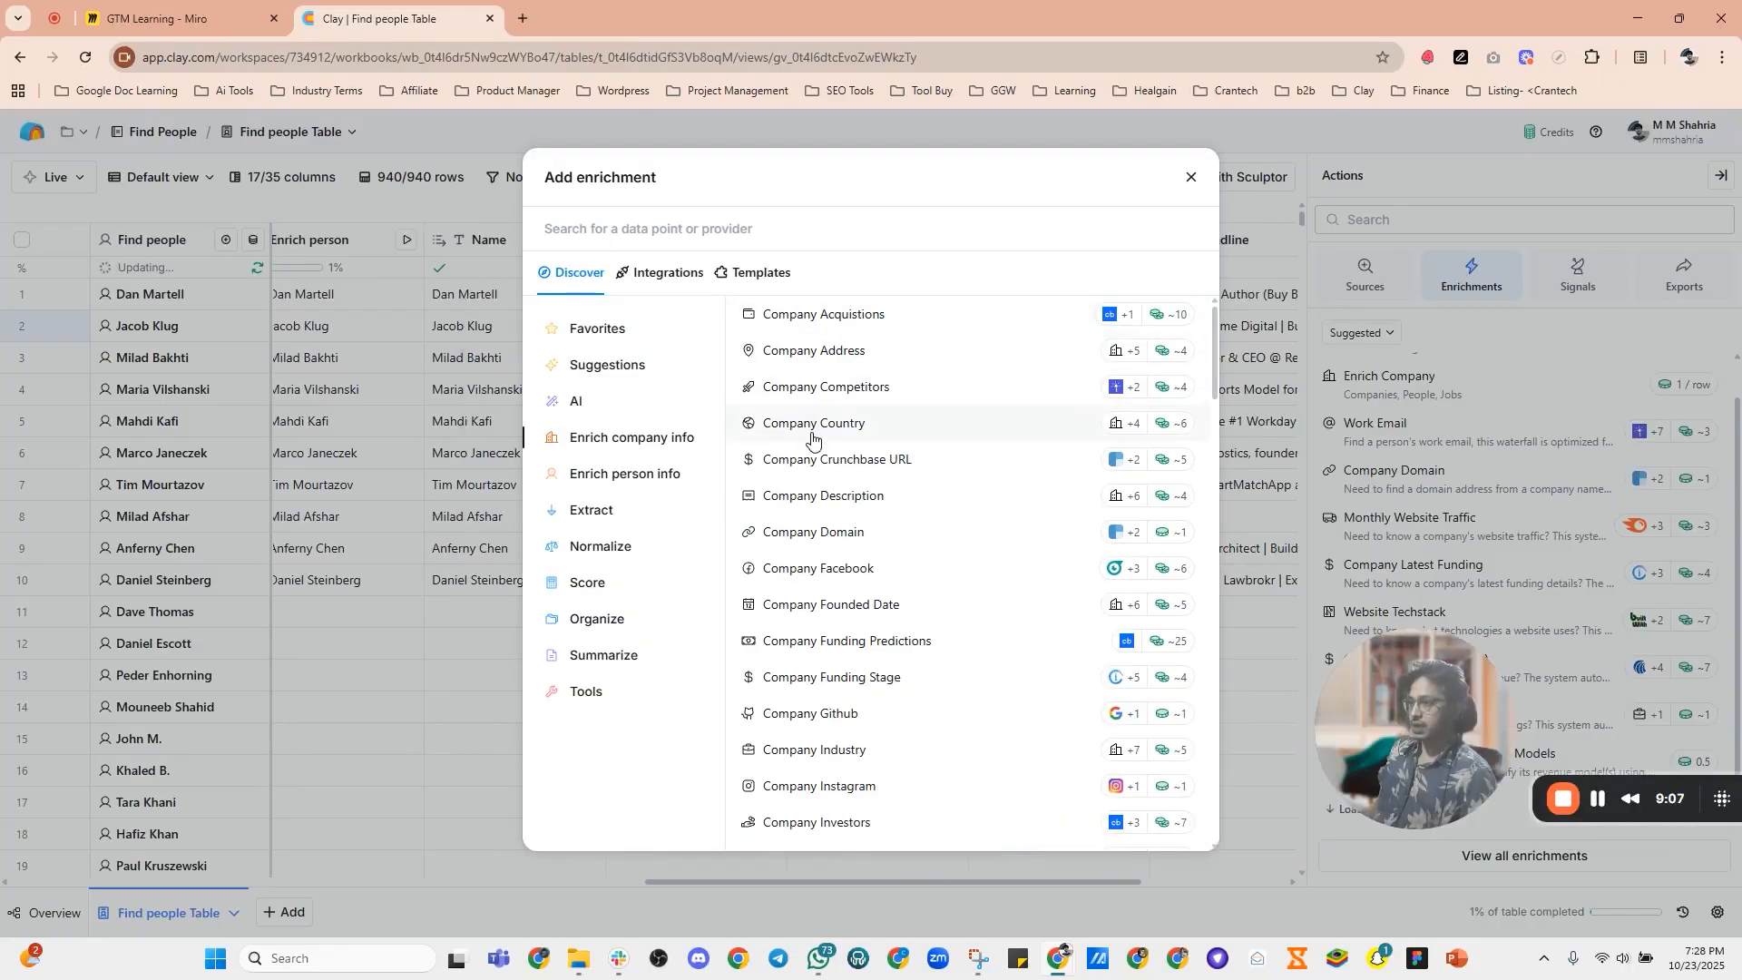
# Step: Browse the company info enrichments and open the Employee Count enrichment for setup
pyautogui.scroll(-5, 819, 535)
pyautogui.scroll(-5, 819, 536)
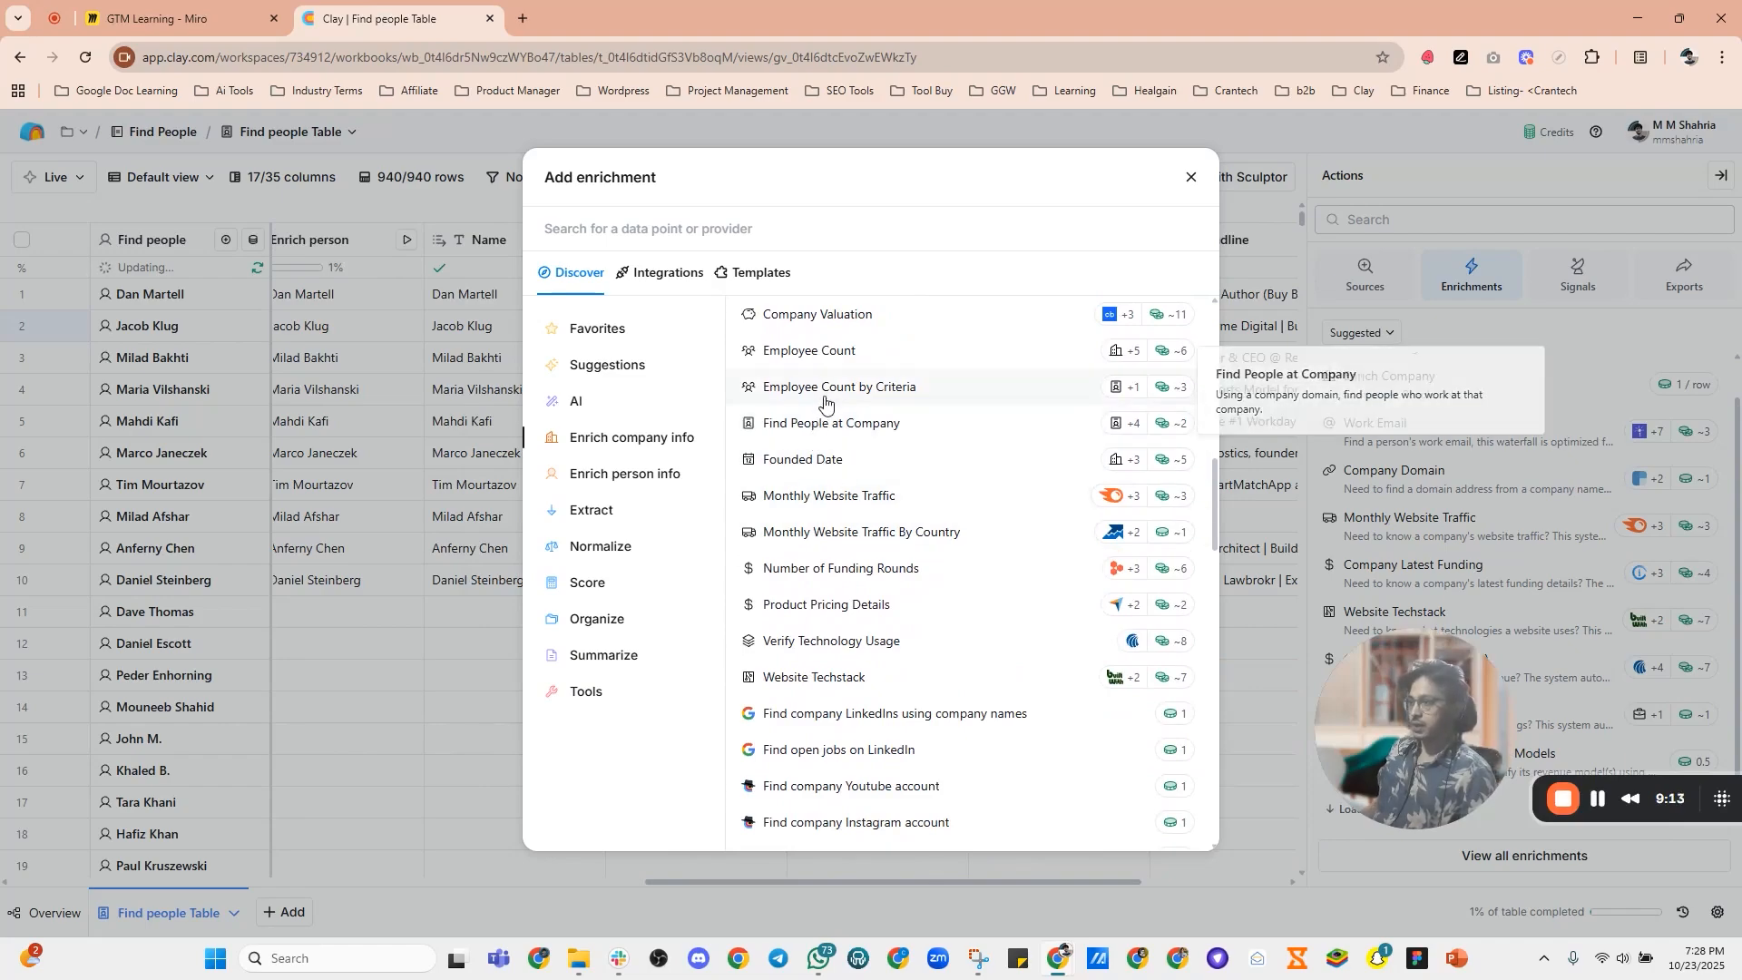
pyautogui.scroll(2, 816, 422)
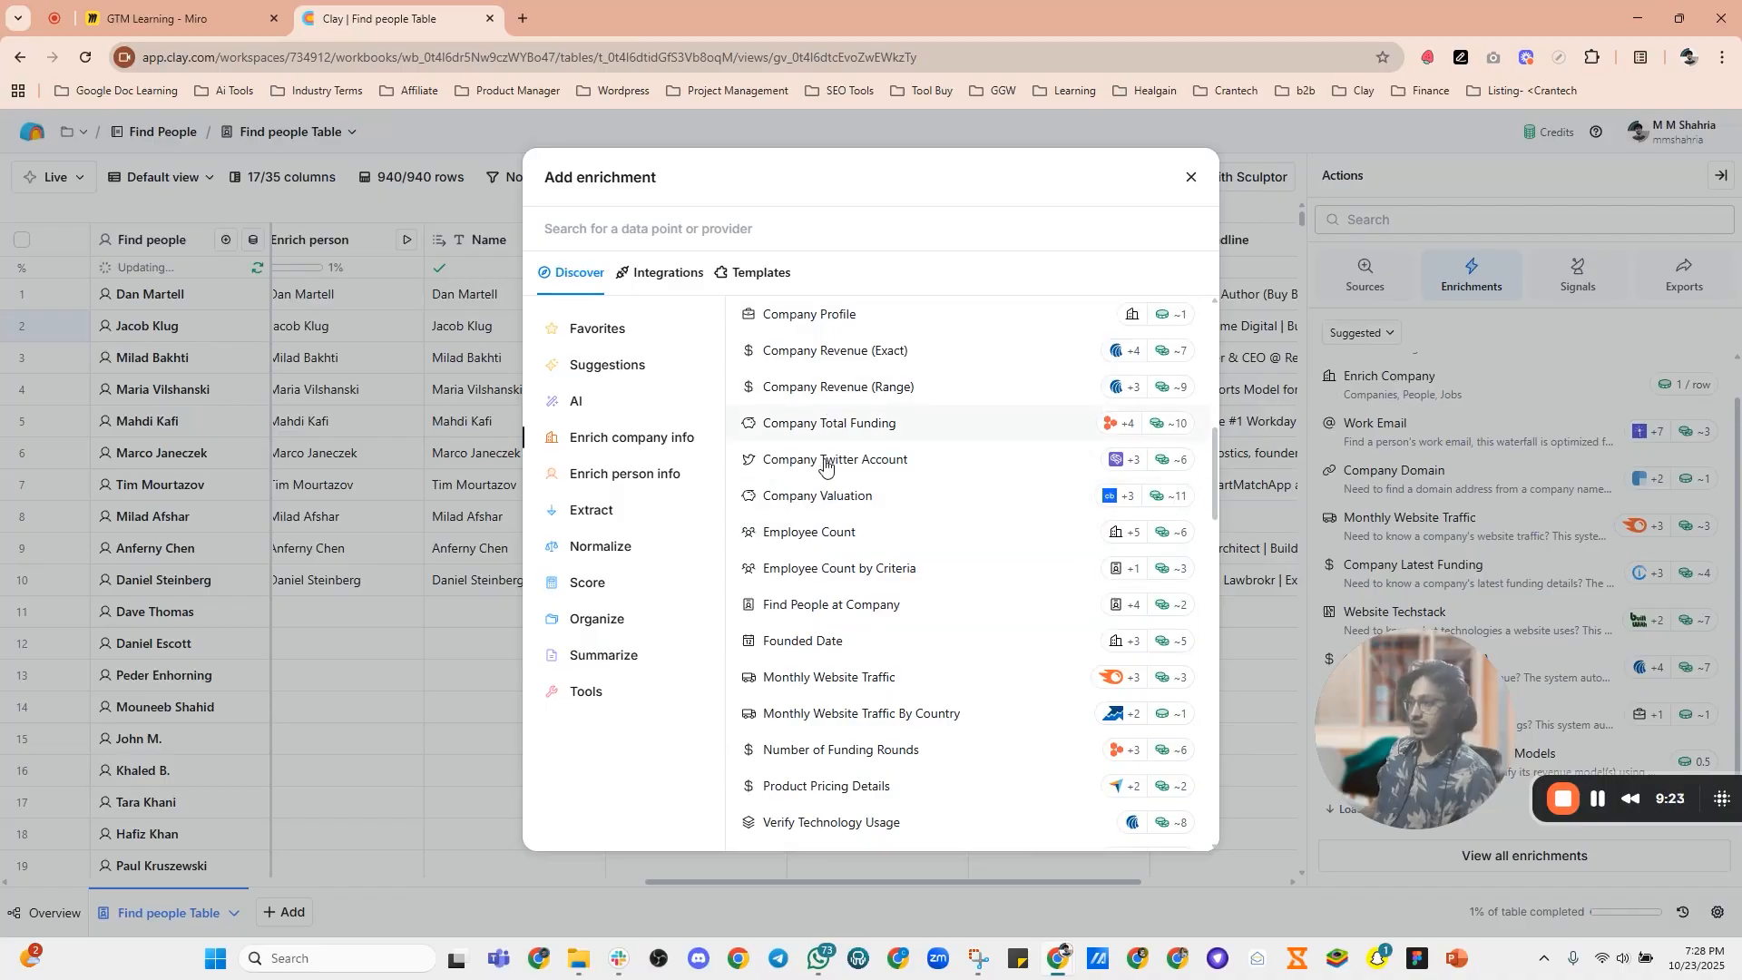
pyautogui.click(851, 532)
pyautogui.moveTo(1478, 705); pyautogui.dragTo(82, 817)
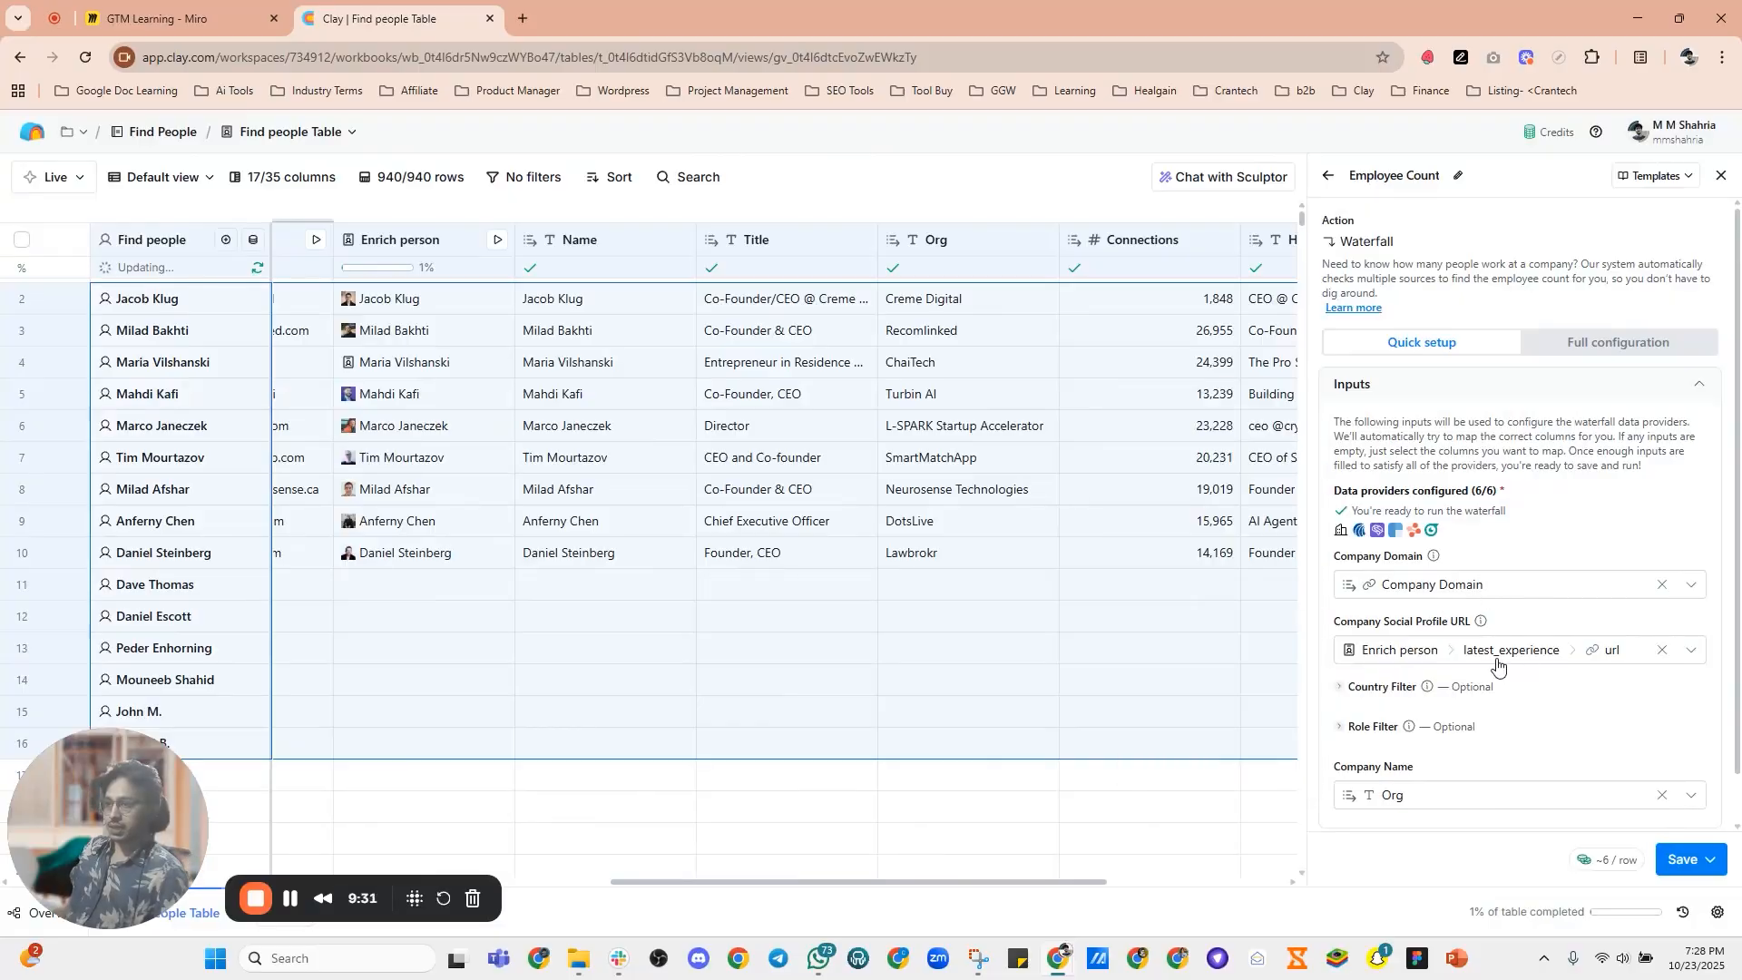
# Step: Review the Employee Count input mappings, then examine its waterfall provider sequence and credit costs in the full configuration
pyautogui.scroll(-1, 1507, 646)
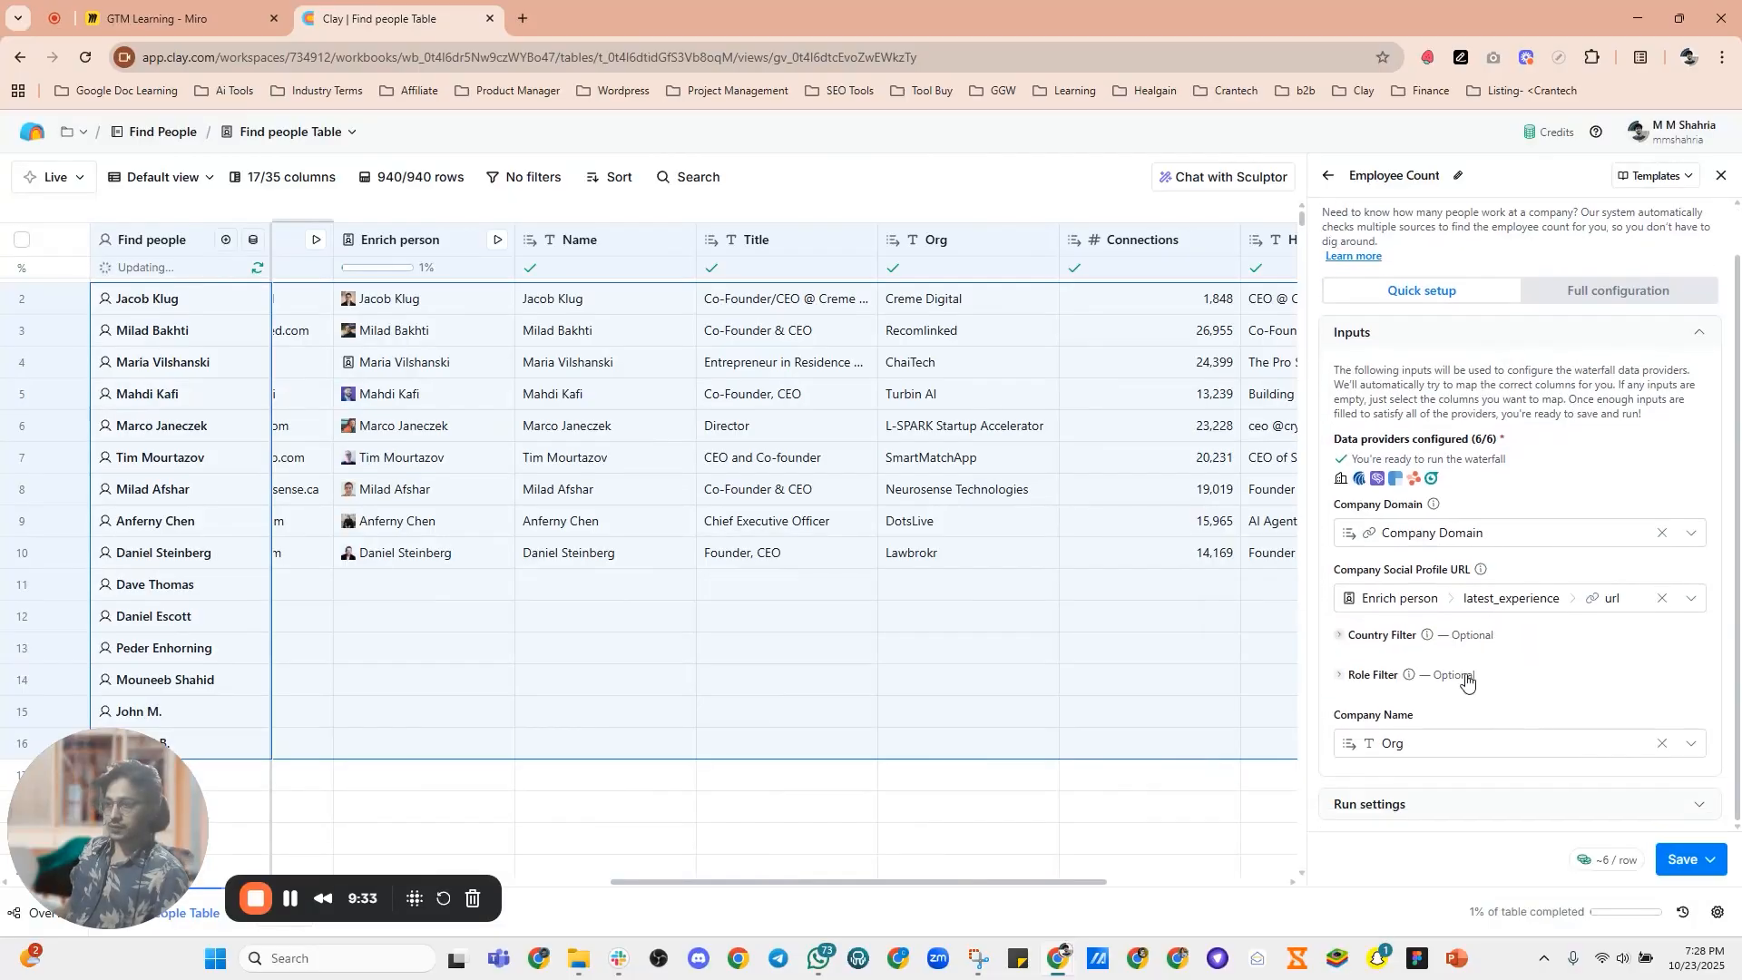
pyautogui.scroll(2, 1488, 626)
pyautogui.scroll(-1, 1491, 617)
pyautogui.scroll(1, 1493, 633)
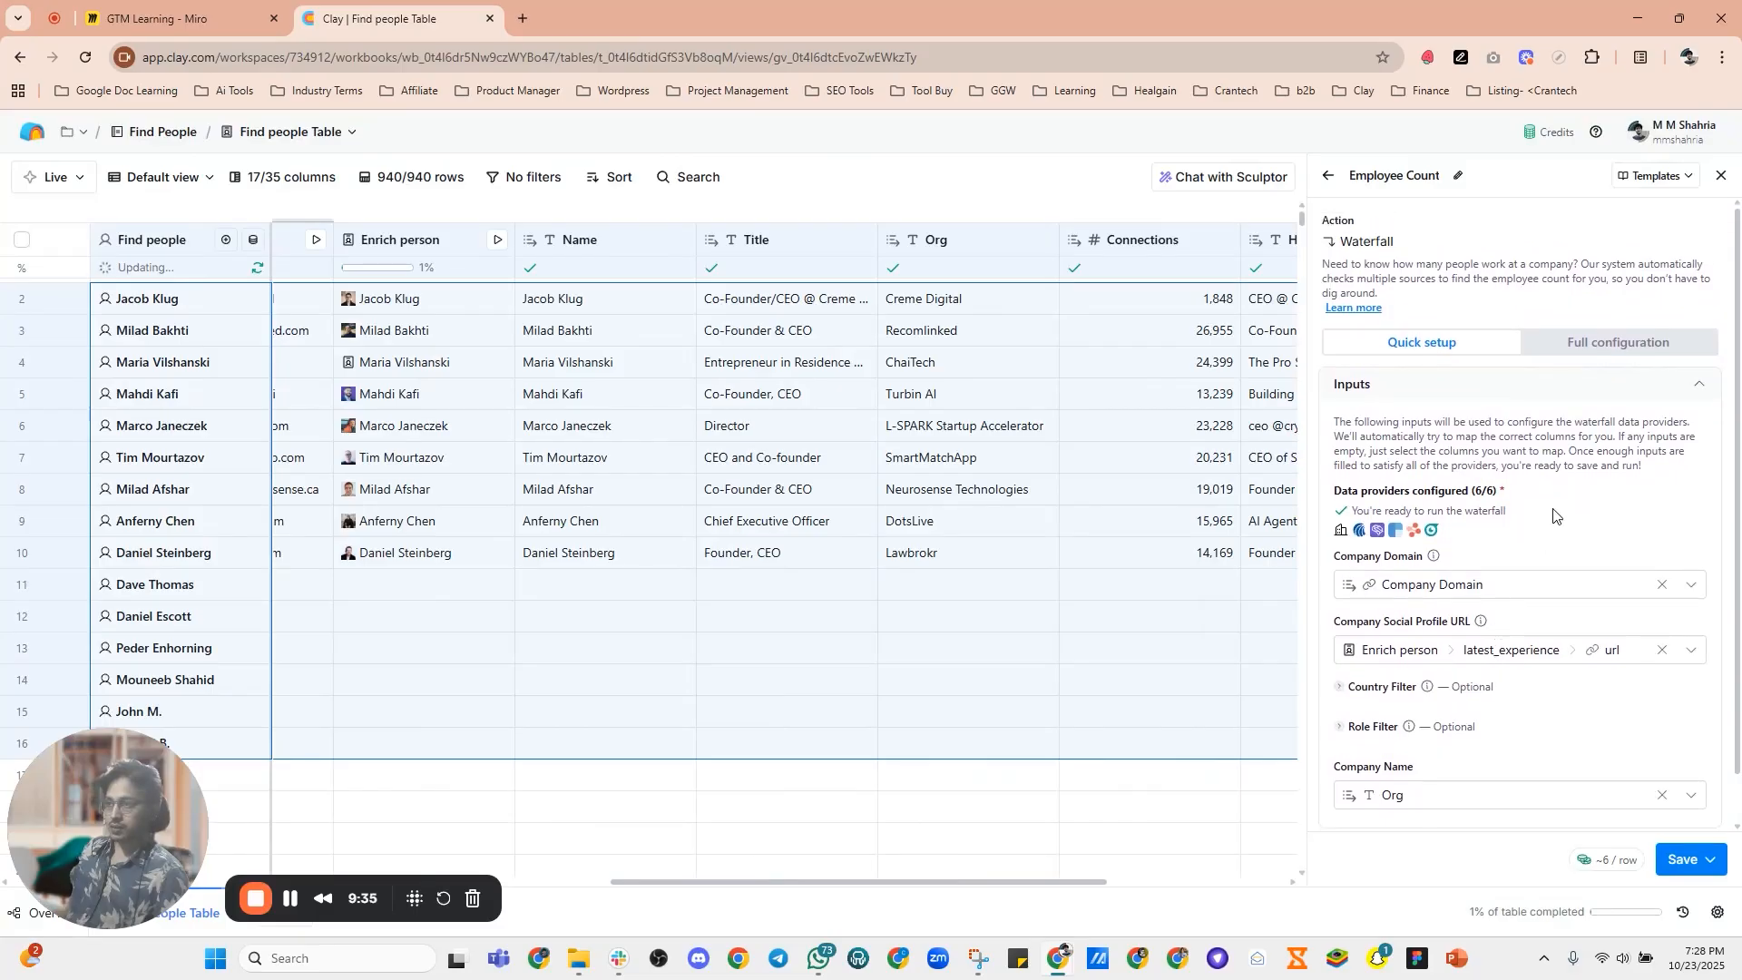
pyautogui.click(1612, 345)
pyautogui.scroll(-2, 1462, 550)
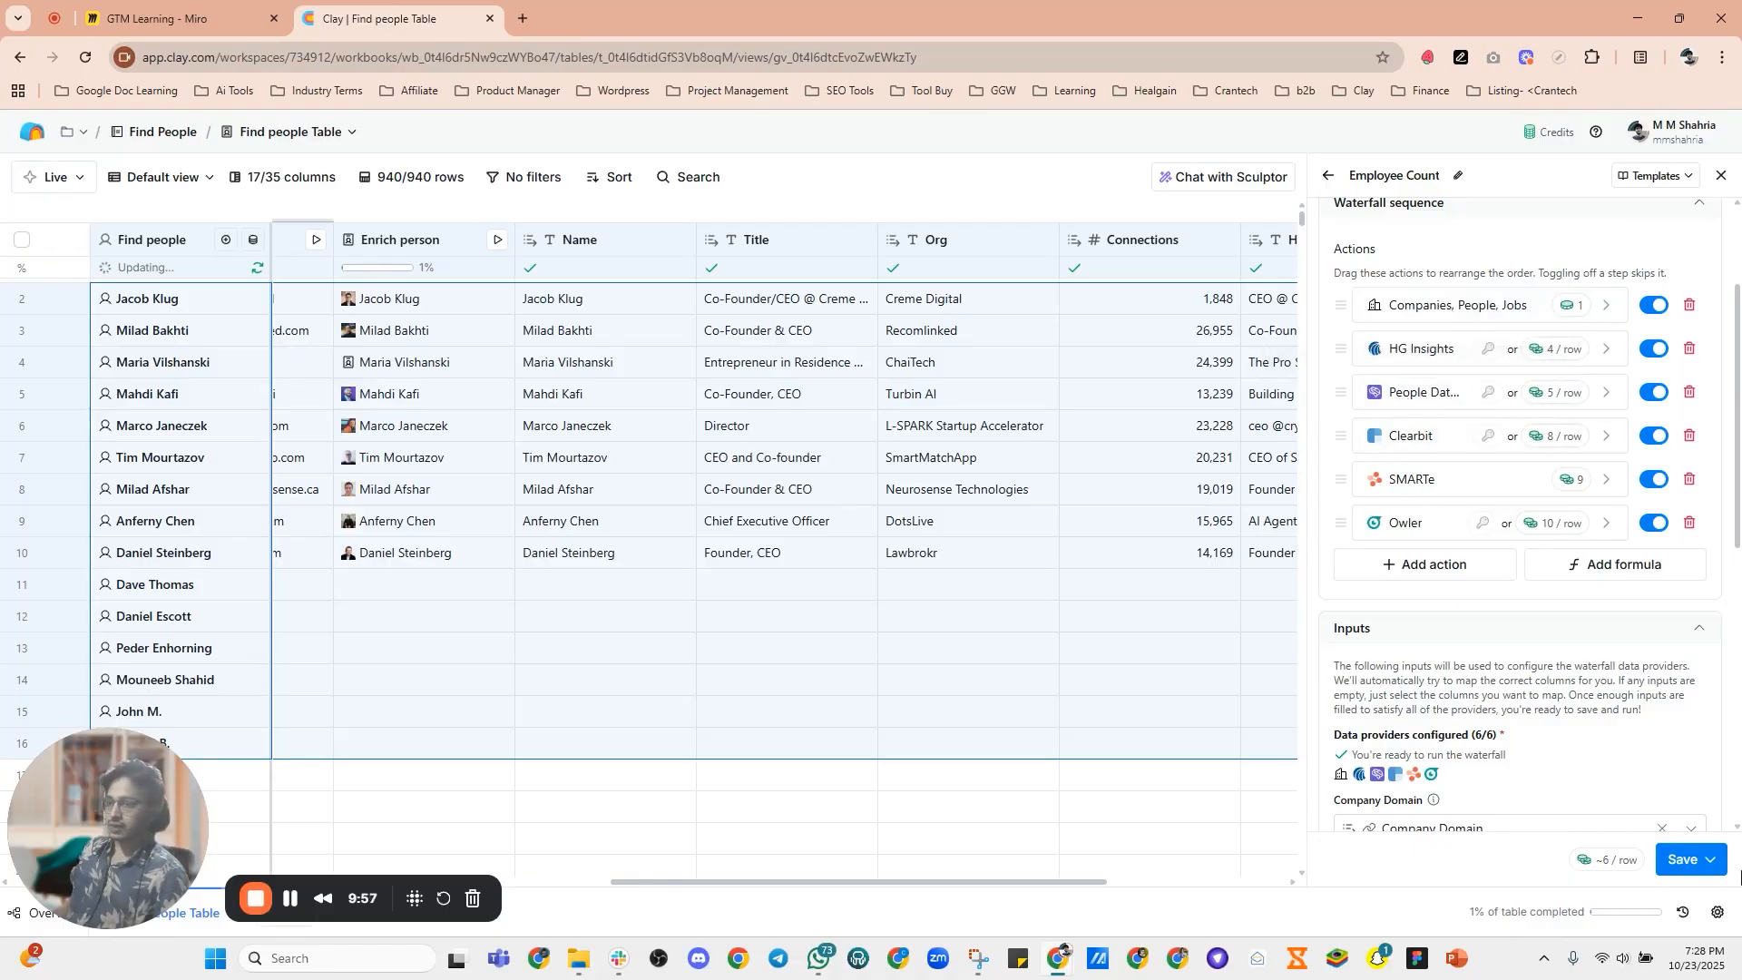
# Step: Save the Employee Count waterfall, run it on 10 rows only, and close its settings
pyautogui.click(1711, 861)
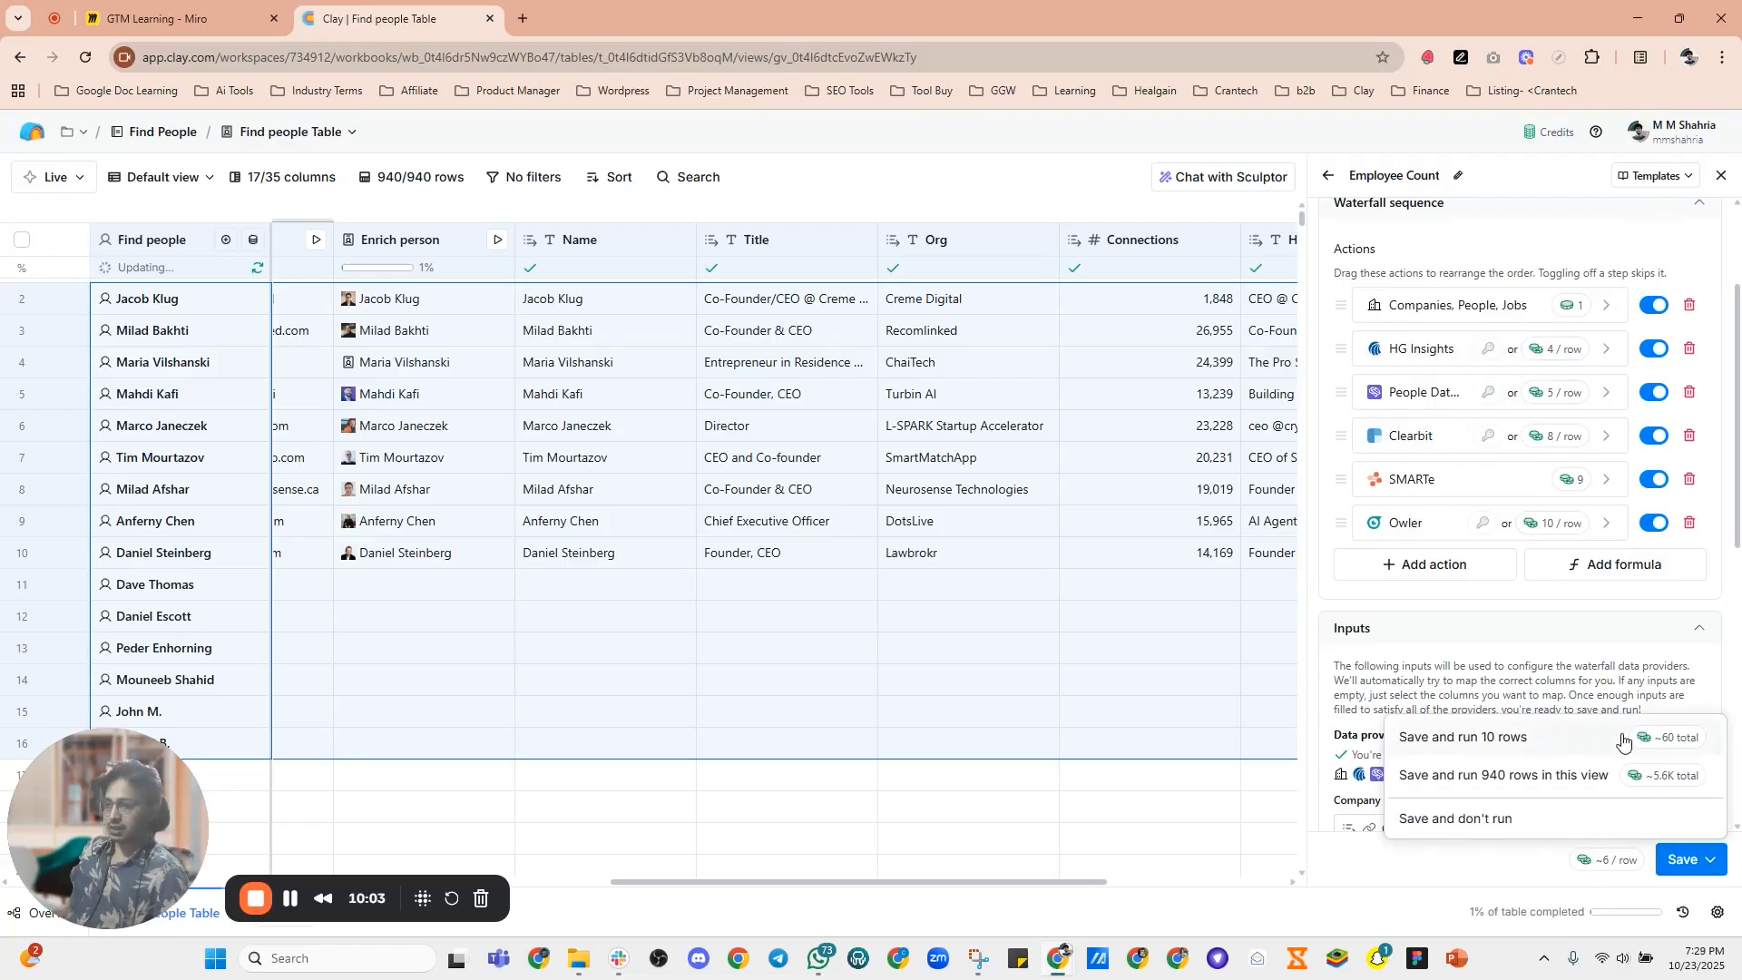
pyautogui.click(1520, 750)
pyautogui.moveTo(1066, 889); pyautogui.dragTo(1296, 885)
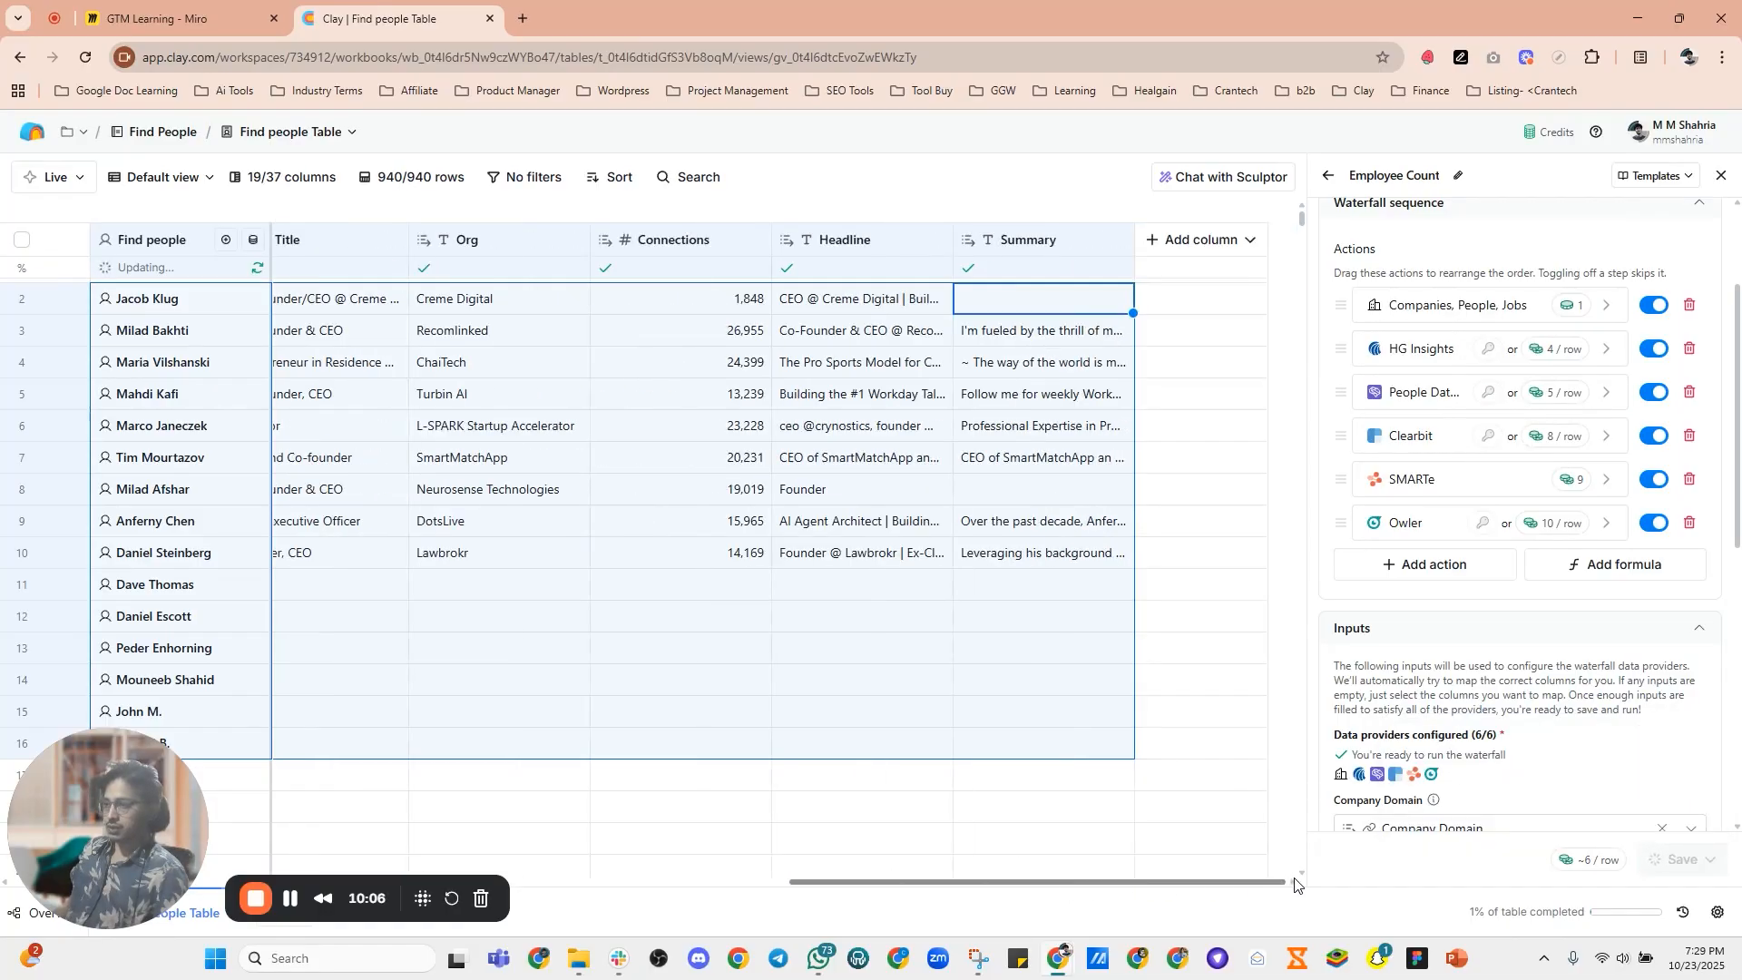
pyautogui.click(1721, 176)
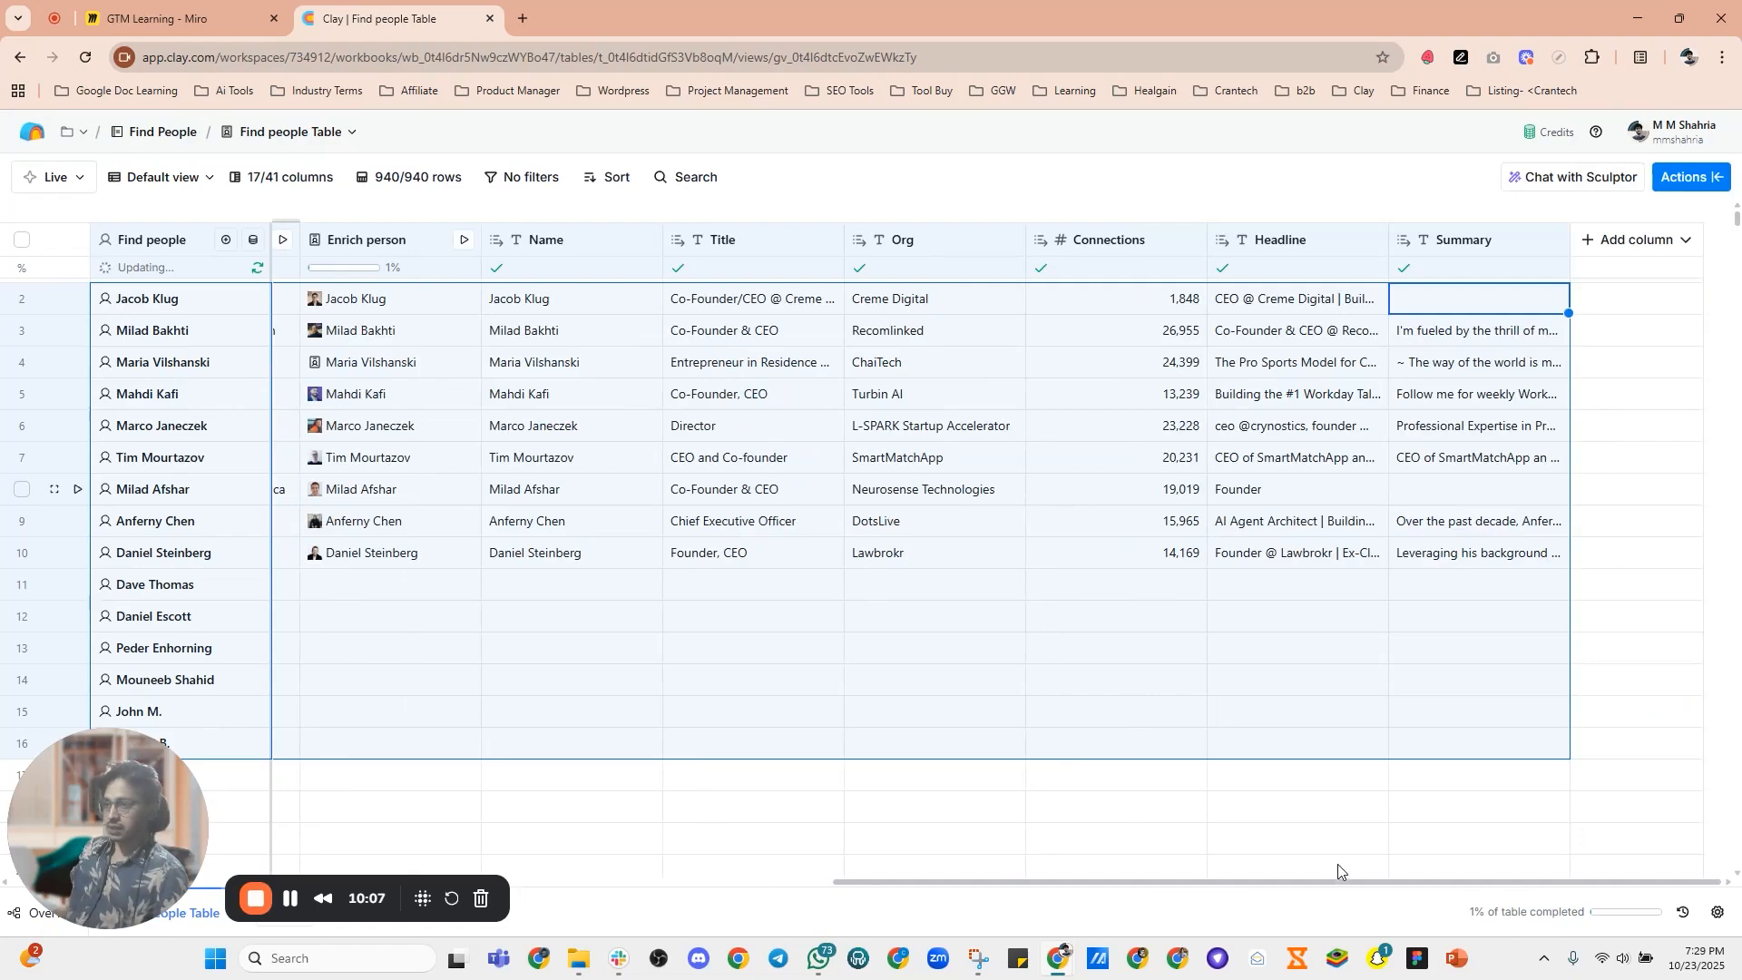
# Step: Expand the Employee Count waterfall group in the table and check each provider column through the final Employee Count column
pyautogui.moveTo(1317, 884); pyautogui.dragTo(1560, 882)
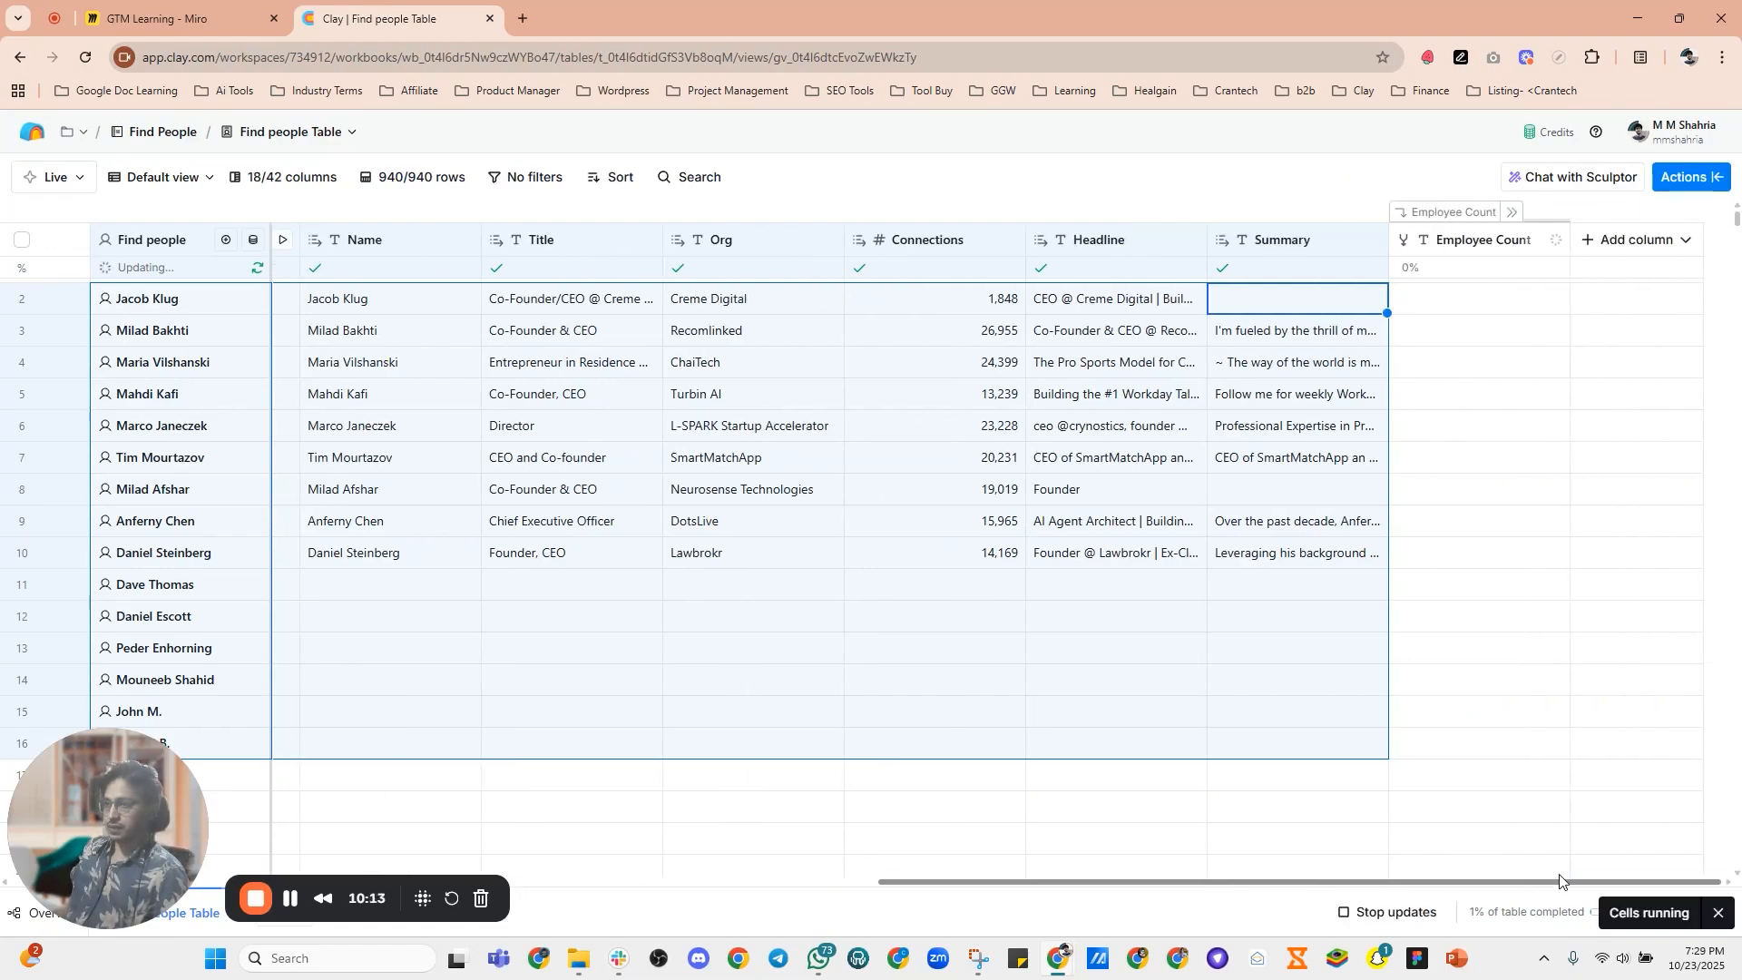
pyautogui.click(1511, 214)
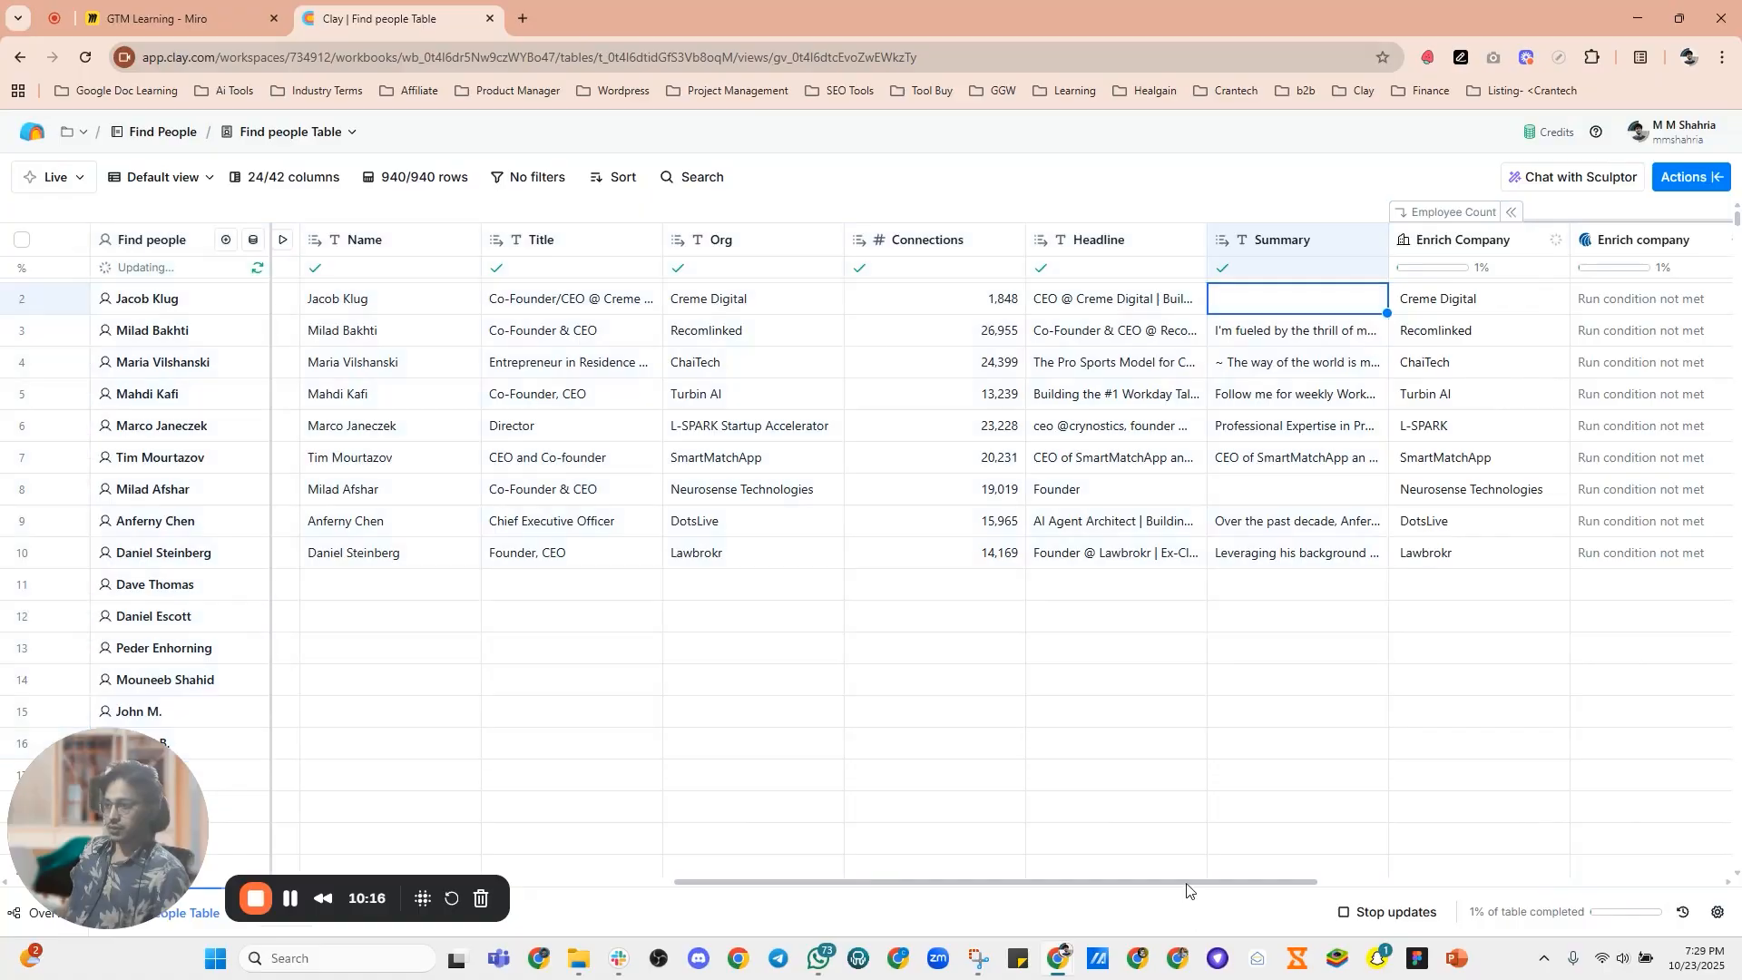
pyautogui.moveTo(1256, 883); pyautogui.dragTo(1575, 867)
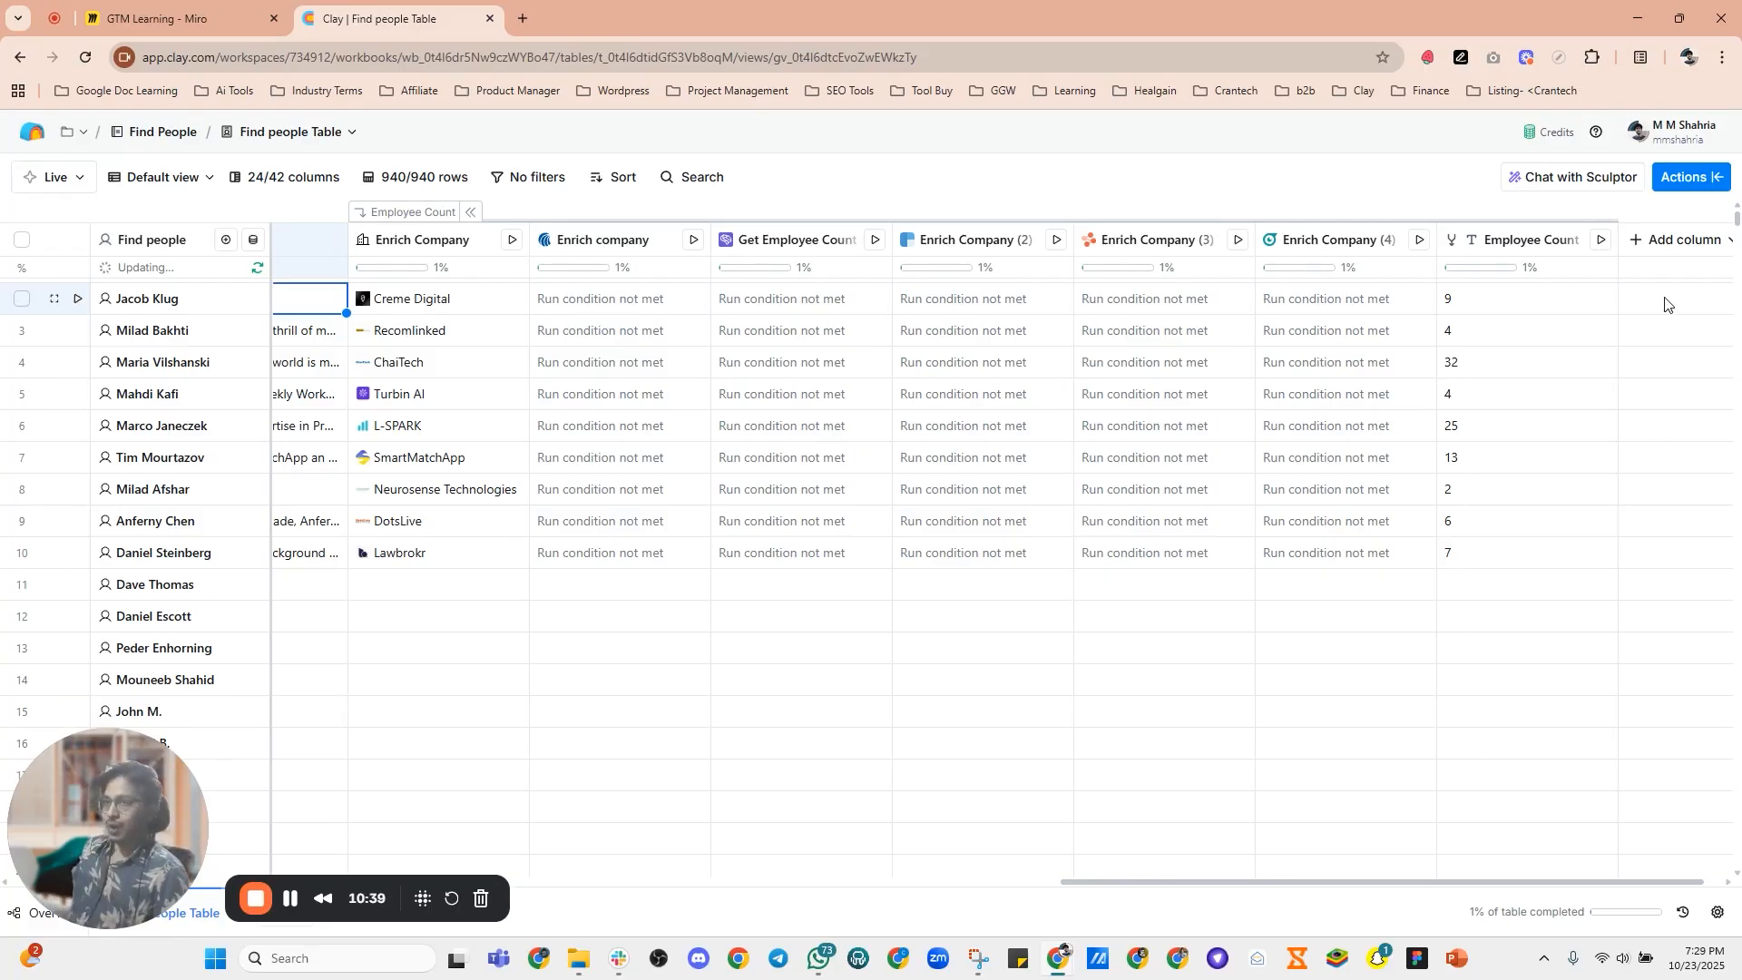
# Step: Open the full enrichment catalogue for a new column, look through the Enrich person info category, and close it without adding anything
pyautogui.click(1680, 247)
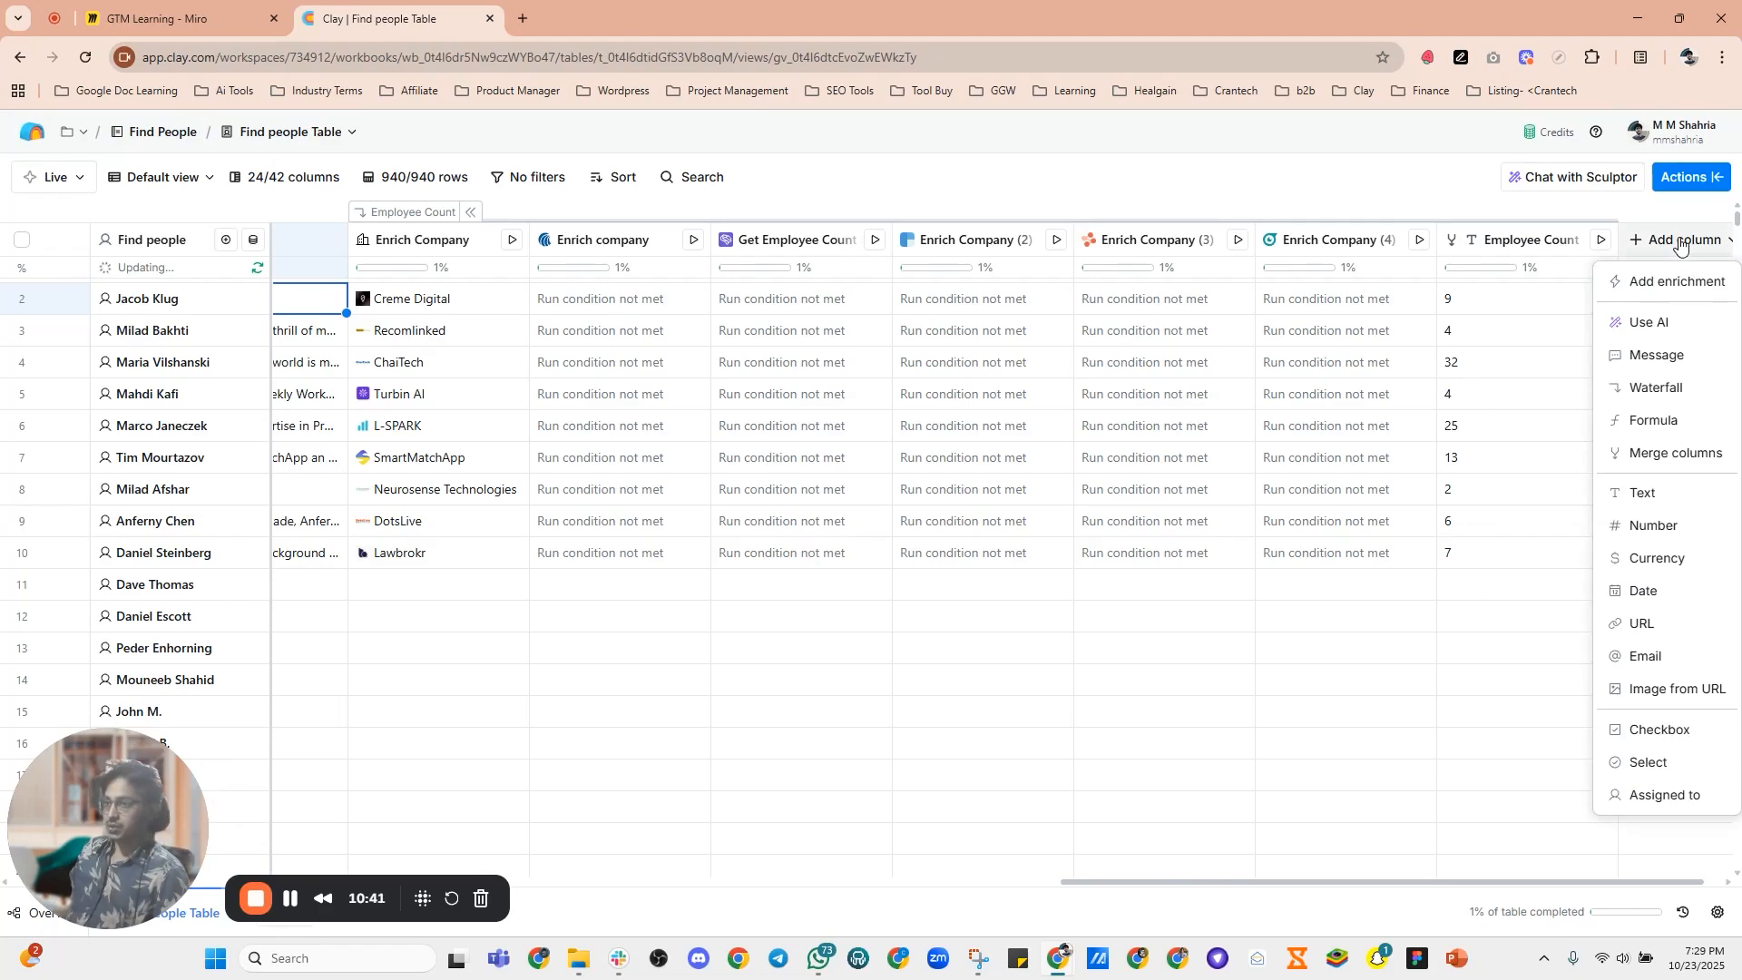
pyautogui.moveTo(1440, 883); pyautogui.dragTo(1567, 880)
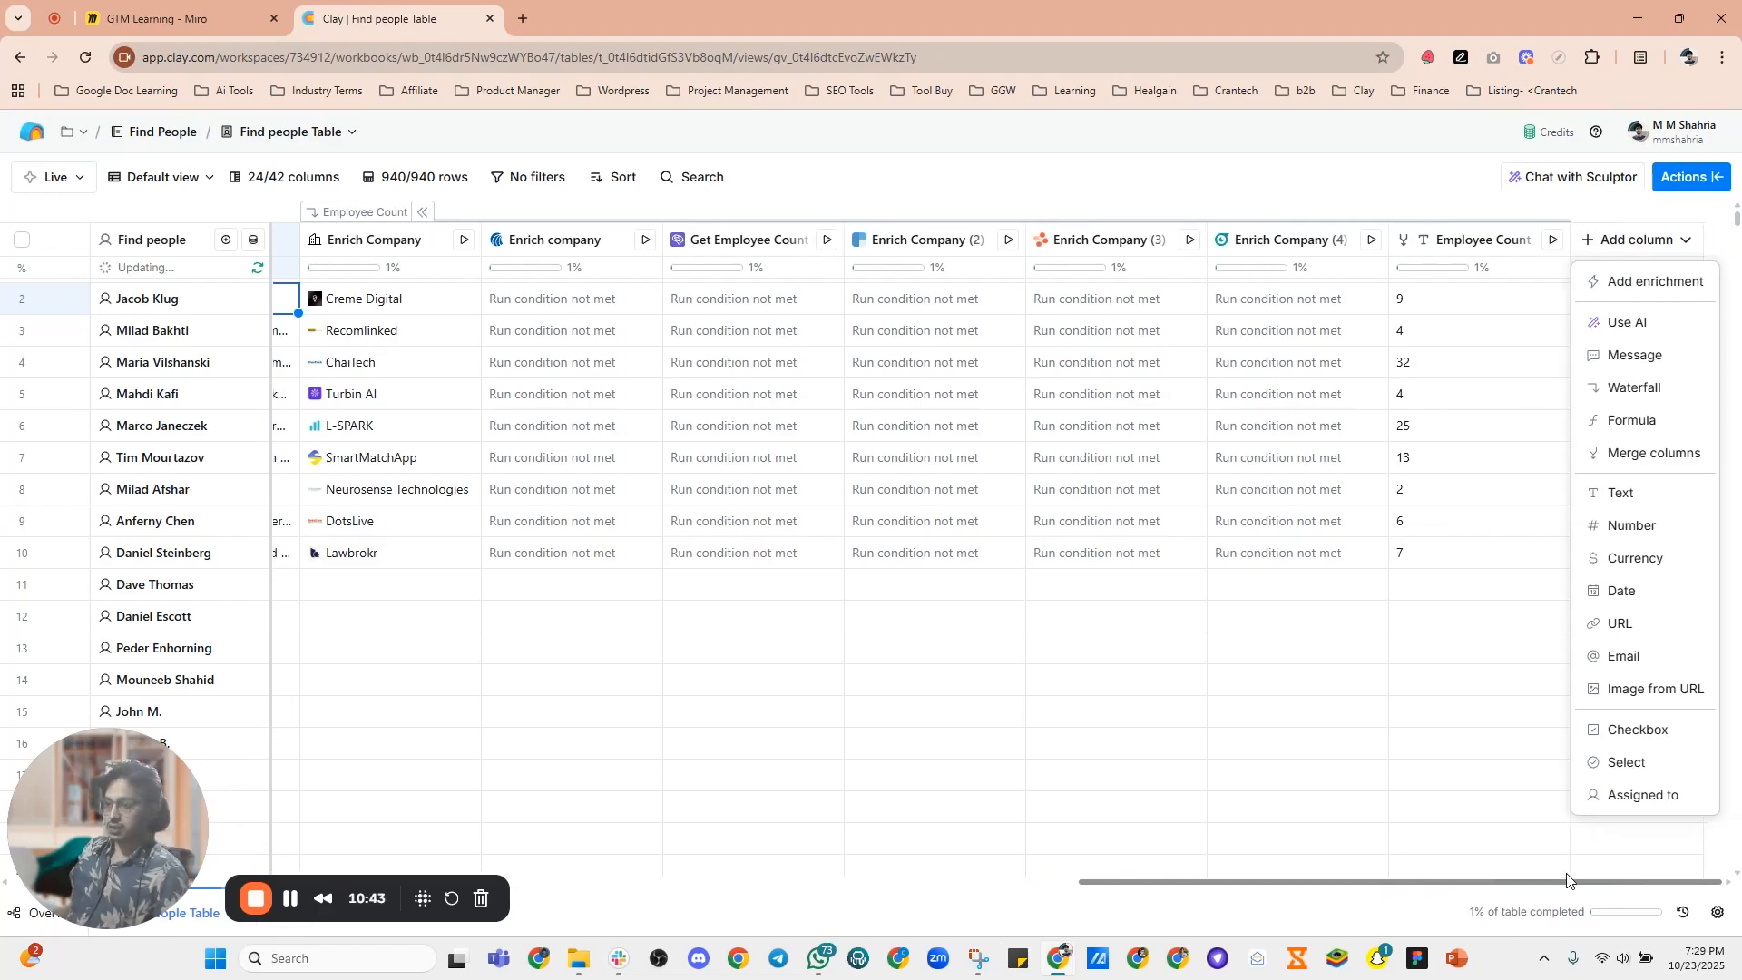
pyautogui.click(1628, 283)
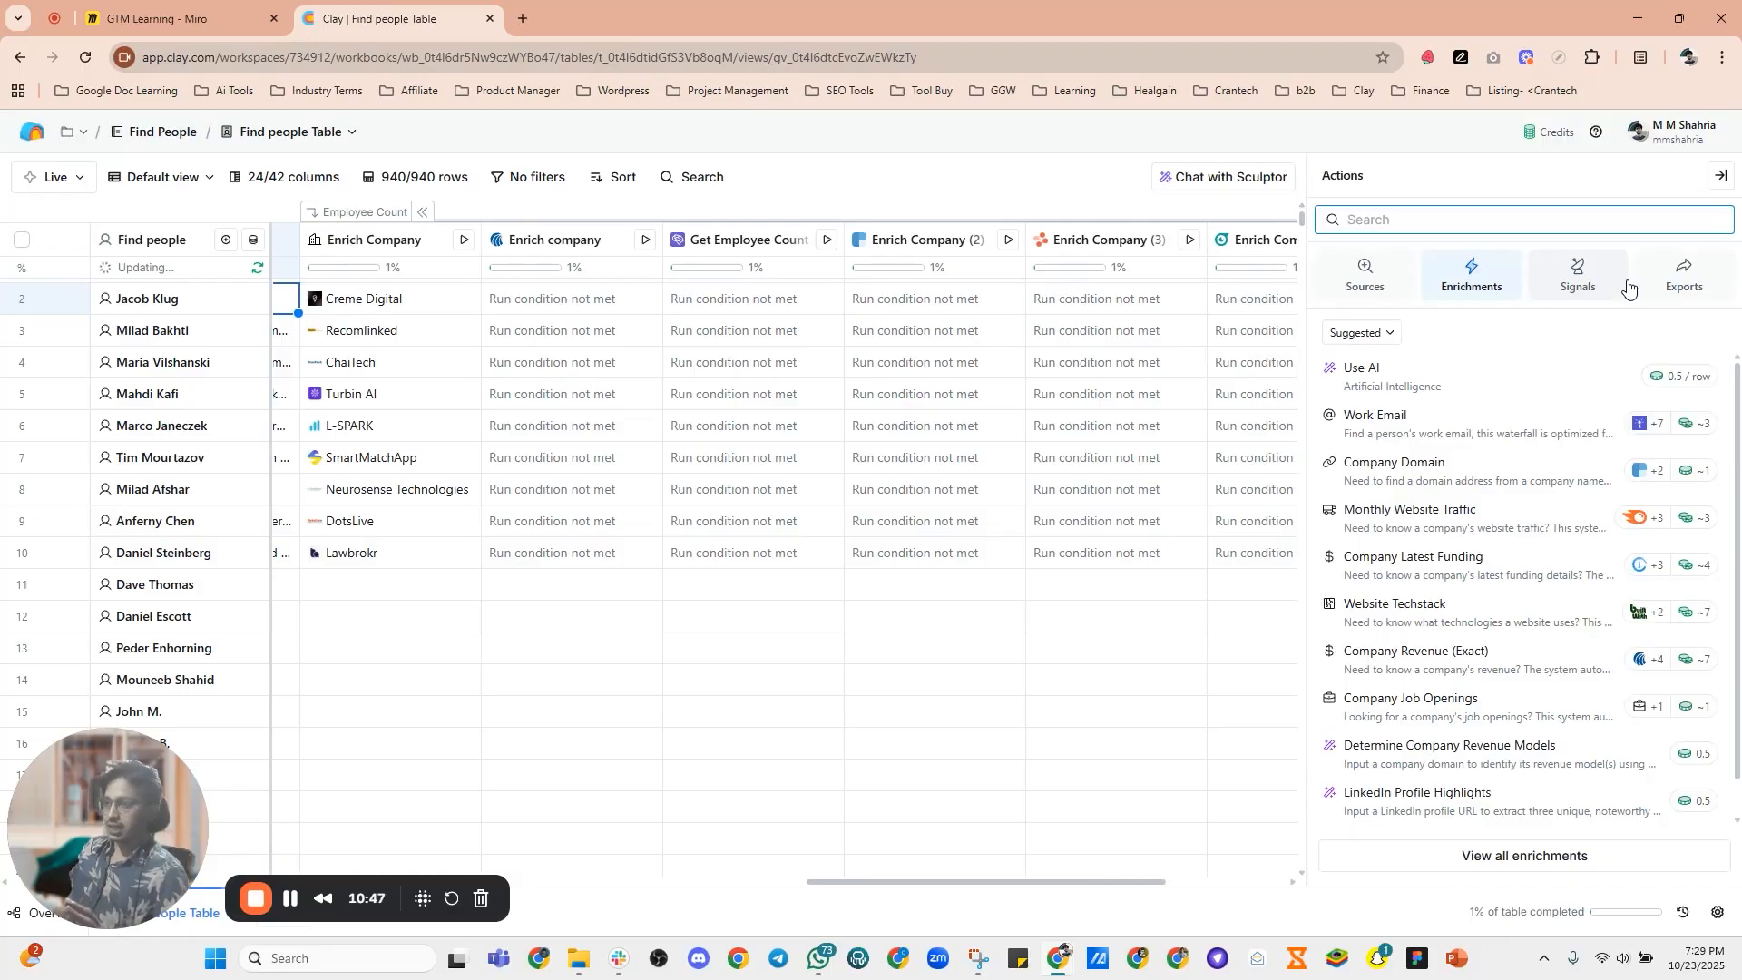
pyautogui.scroll(-1, 1415, 545)
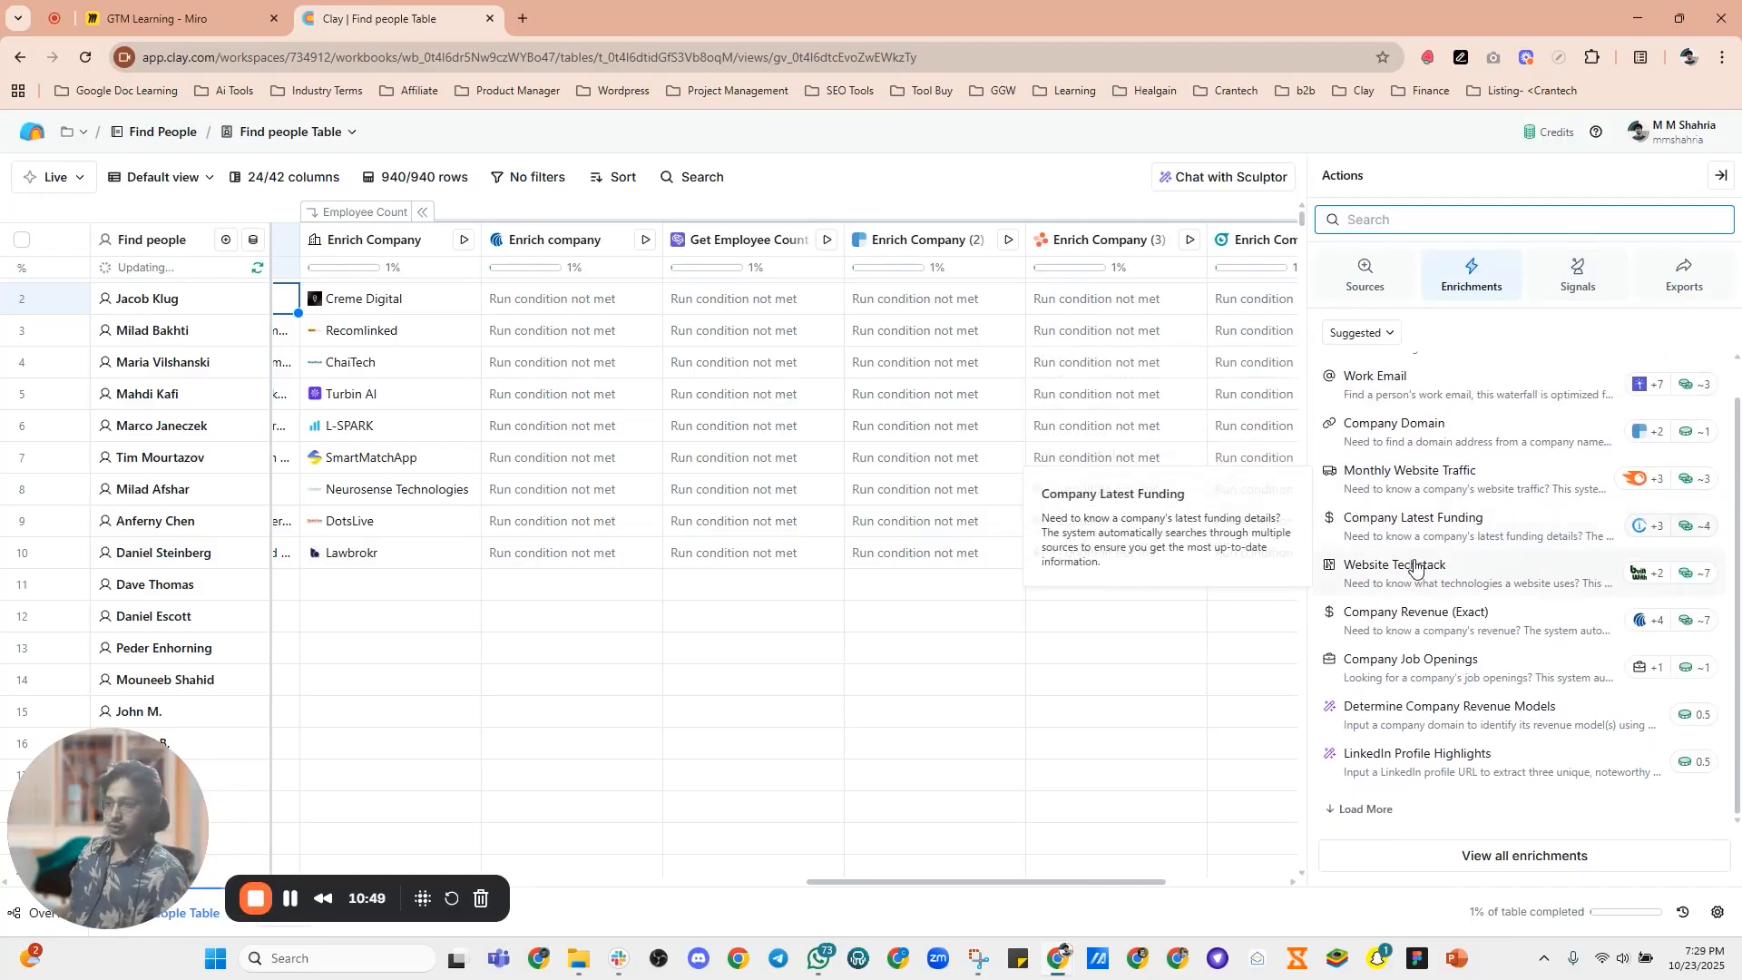
pyautogui.click(1515, 860)
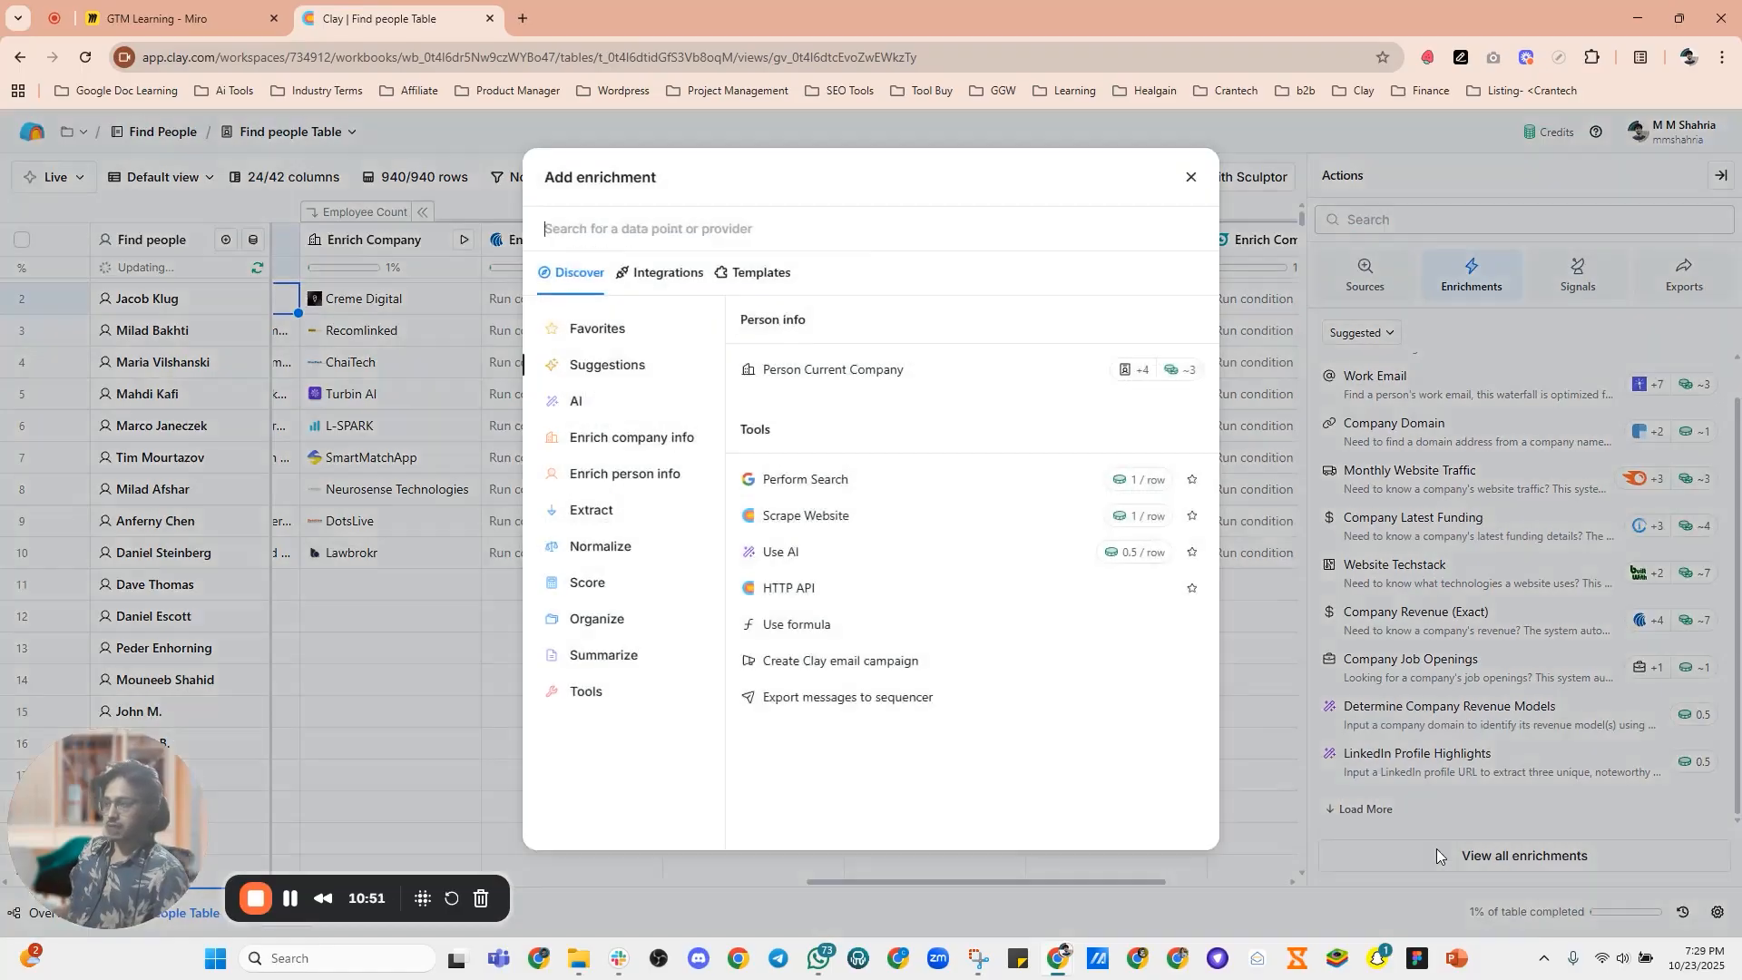
pyautogui.click(602, 481)
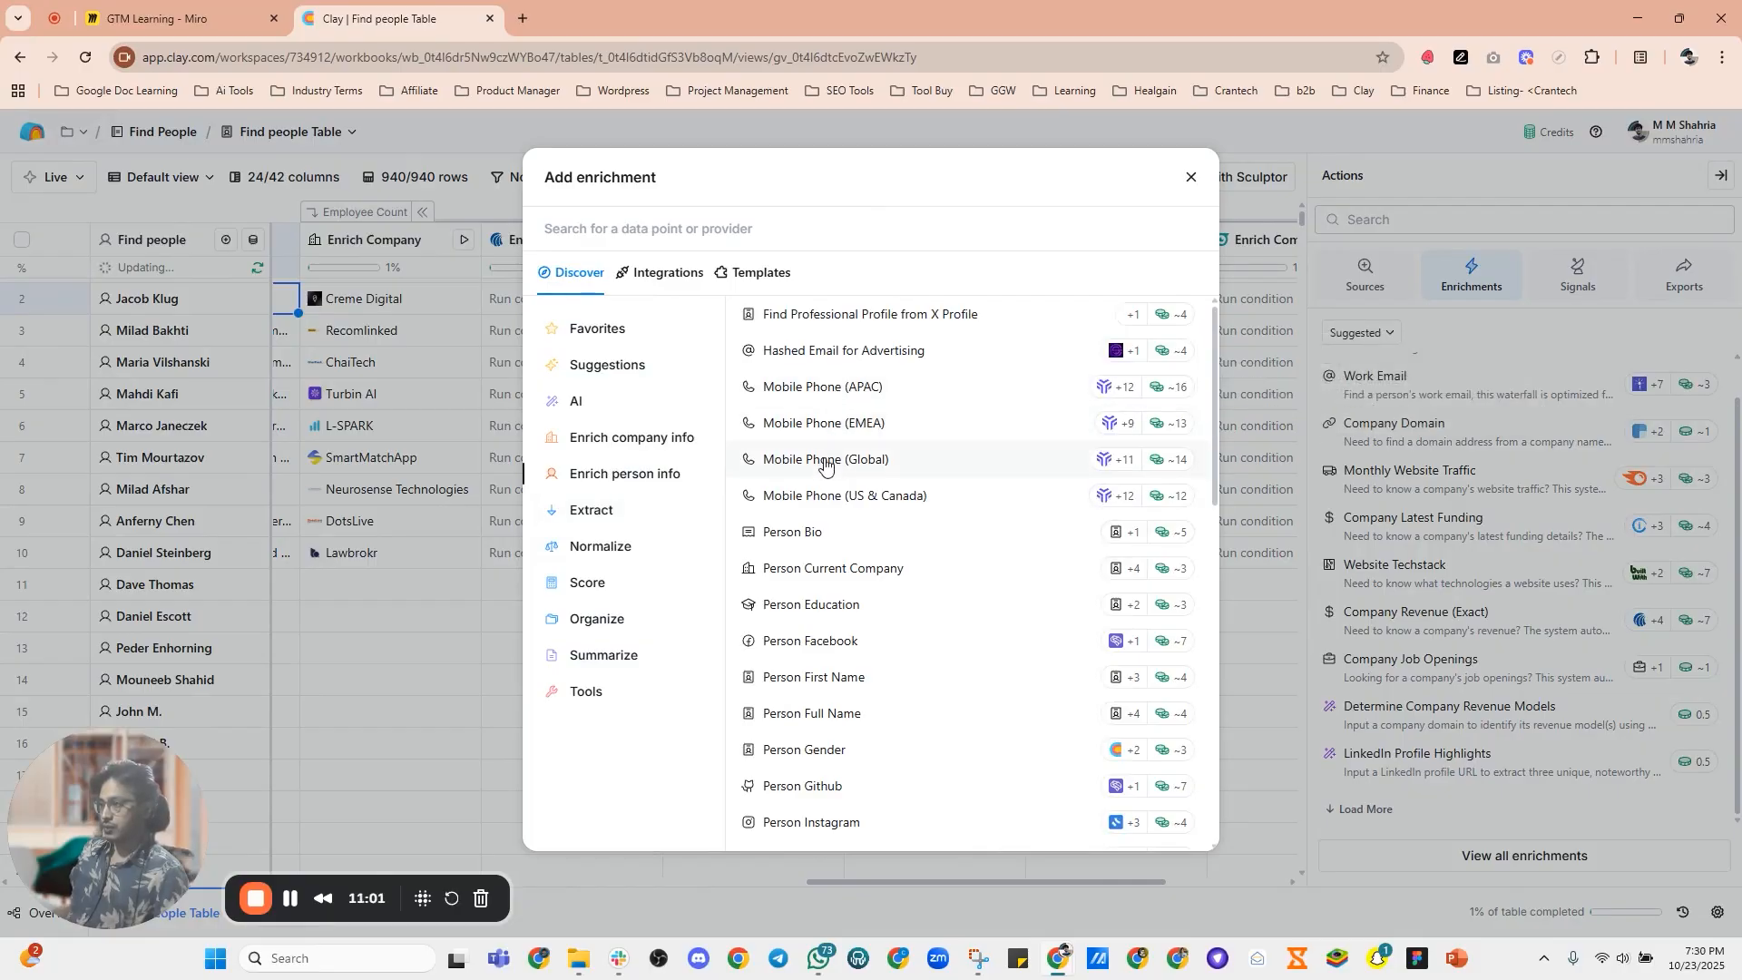
pyautogui.scroll(-2, 849, 545)
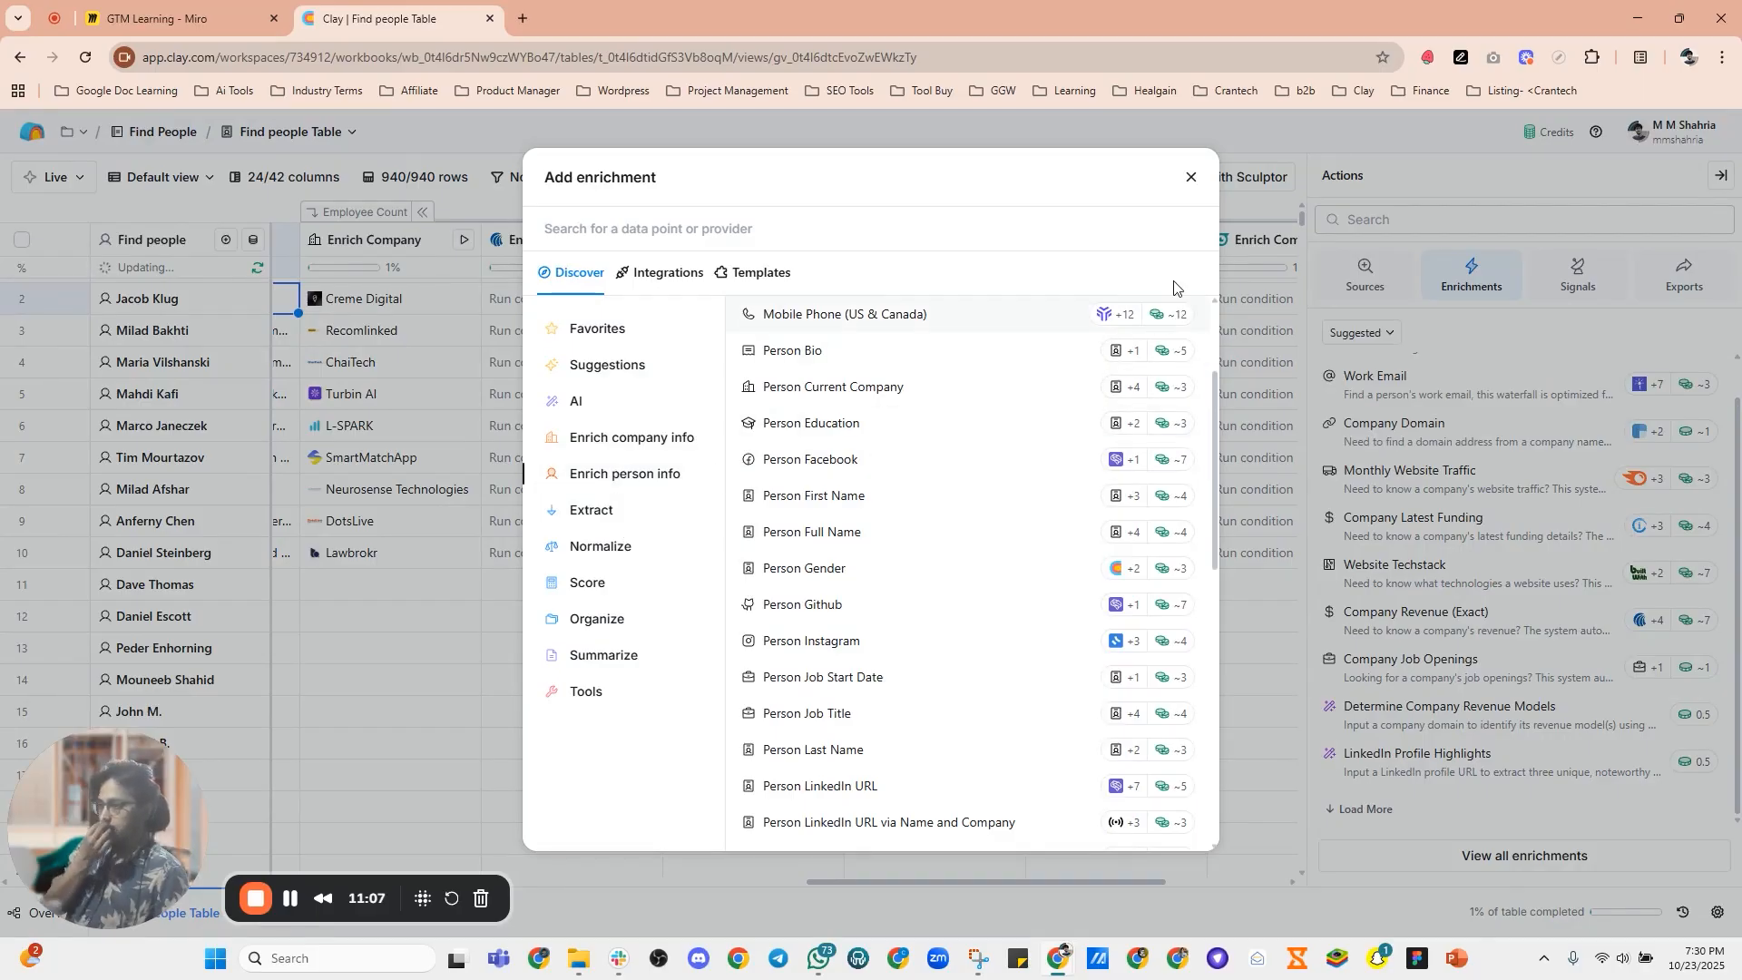
pyautogui.click(1189, 181)
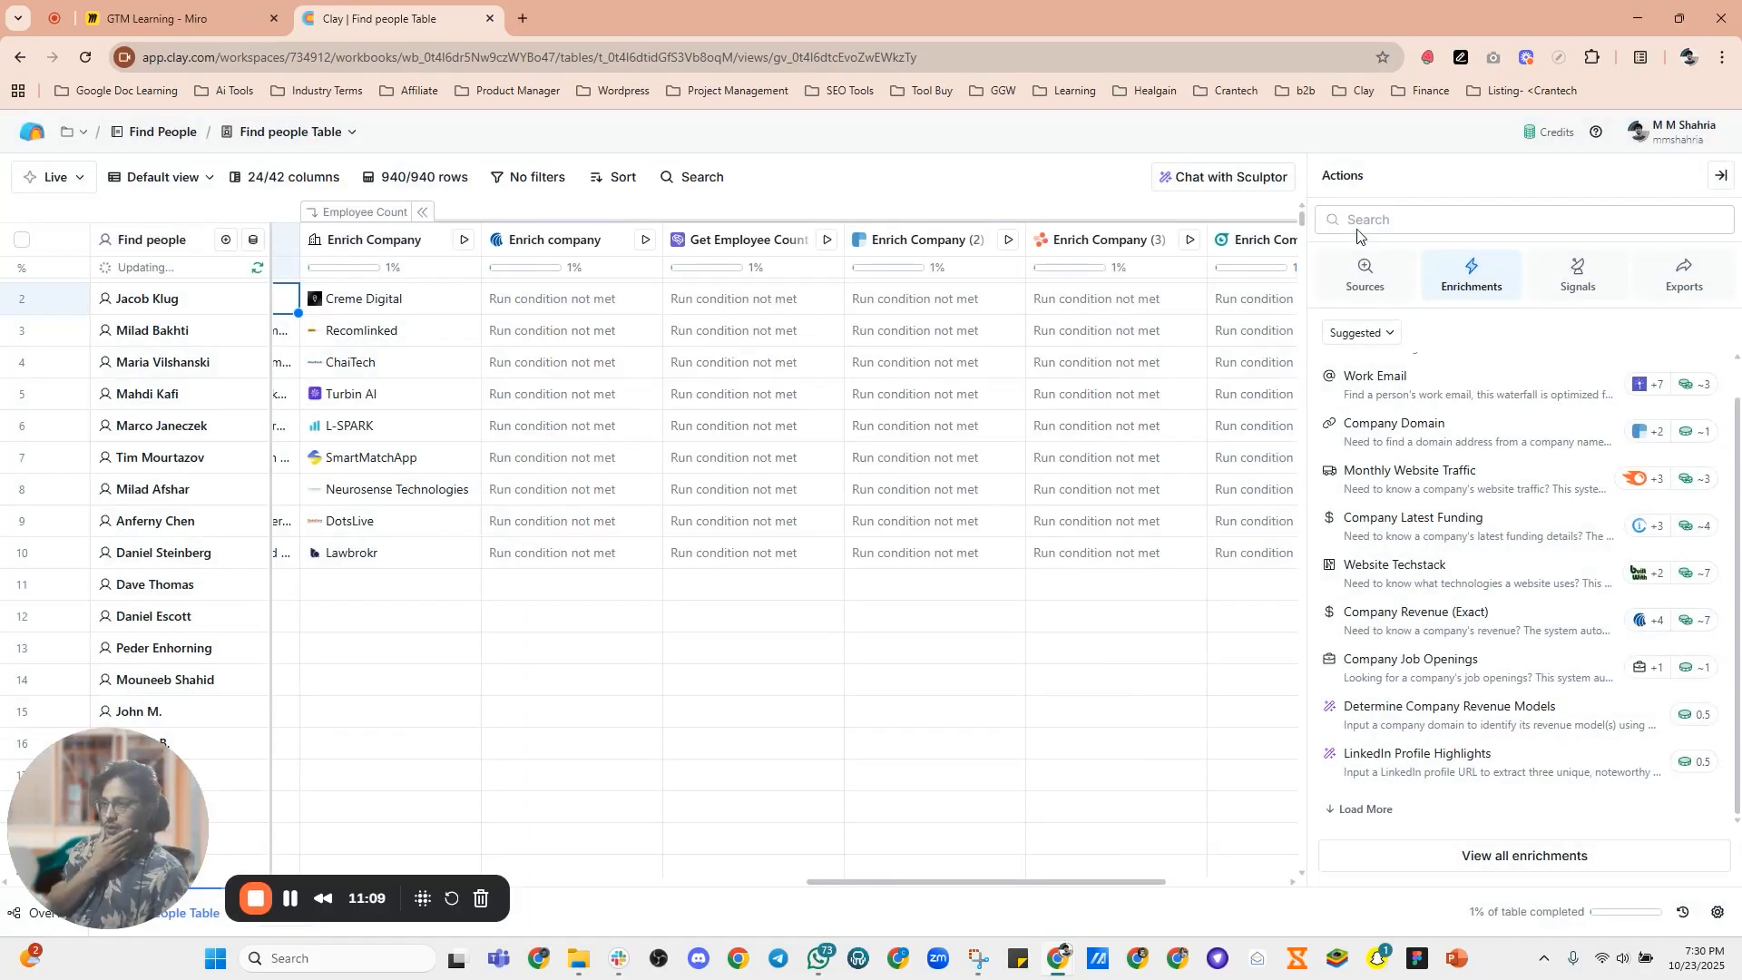
pyautogui.click(1721, 181)
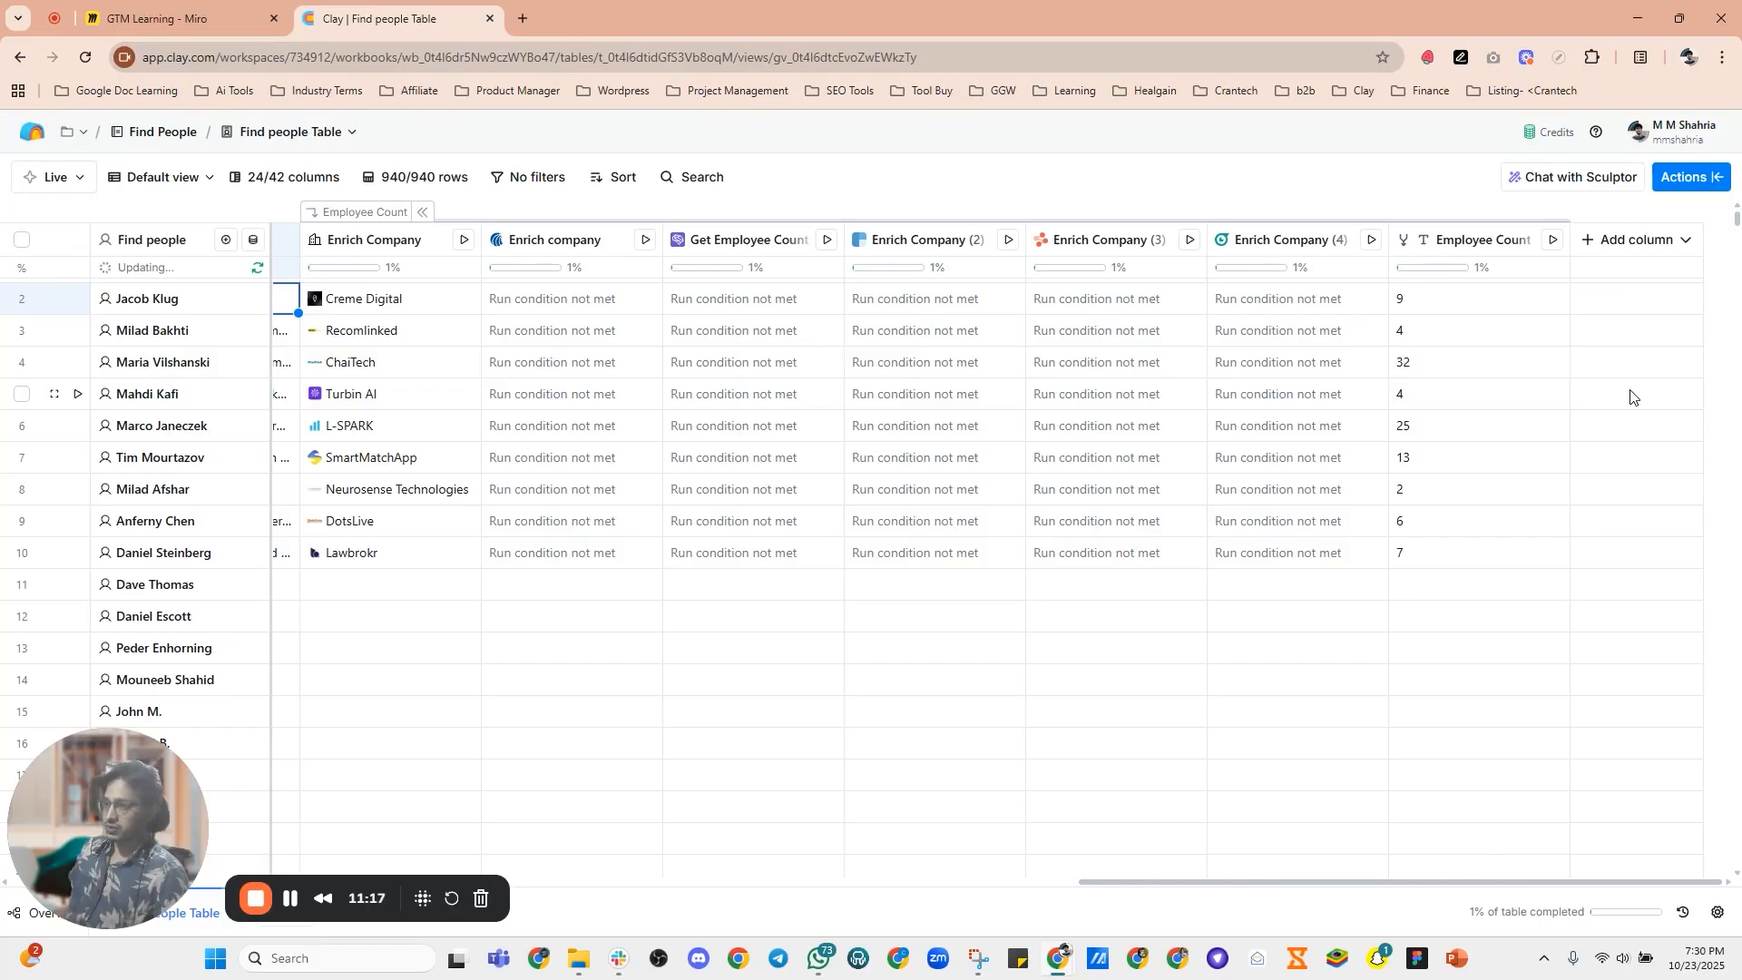
# Step: Start a Use AI column with the request "write a short first line for outbound marketing using"
pyautogui.click(1660, 245)
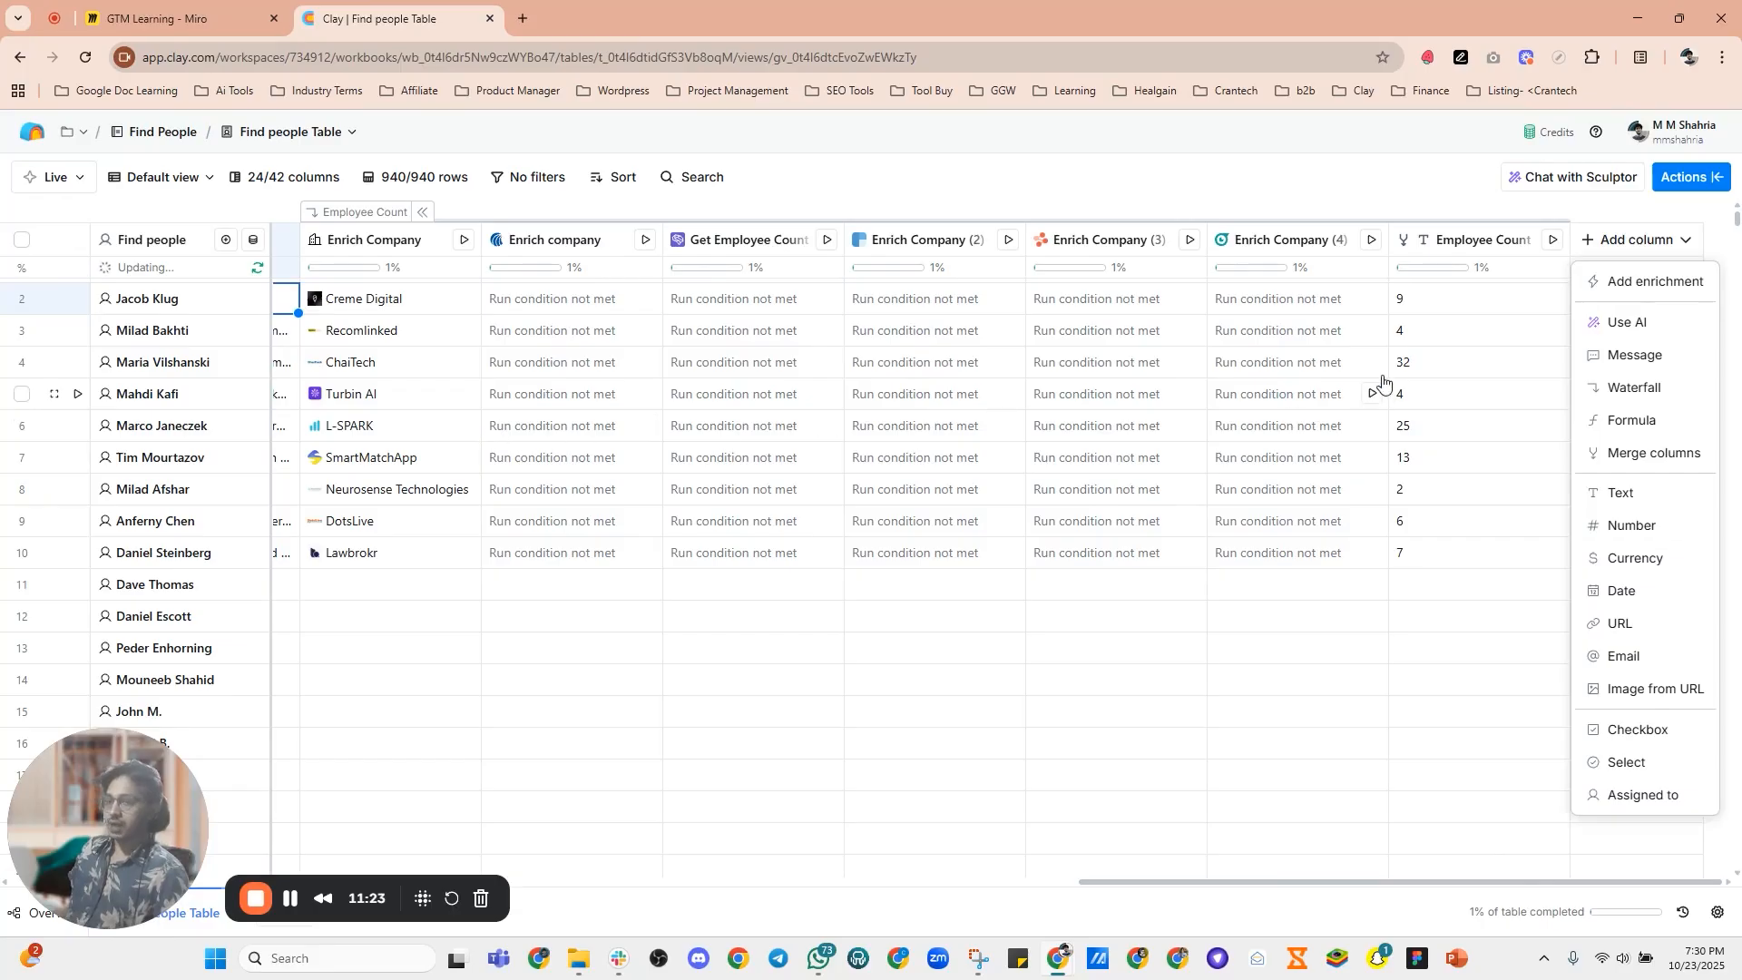
pyautogui.click(1629, 335)
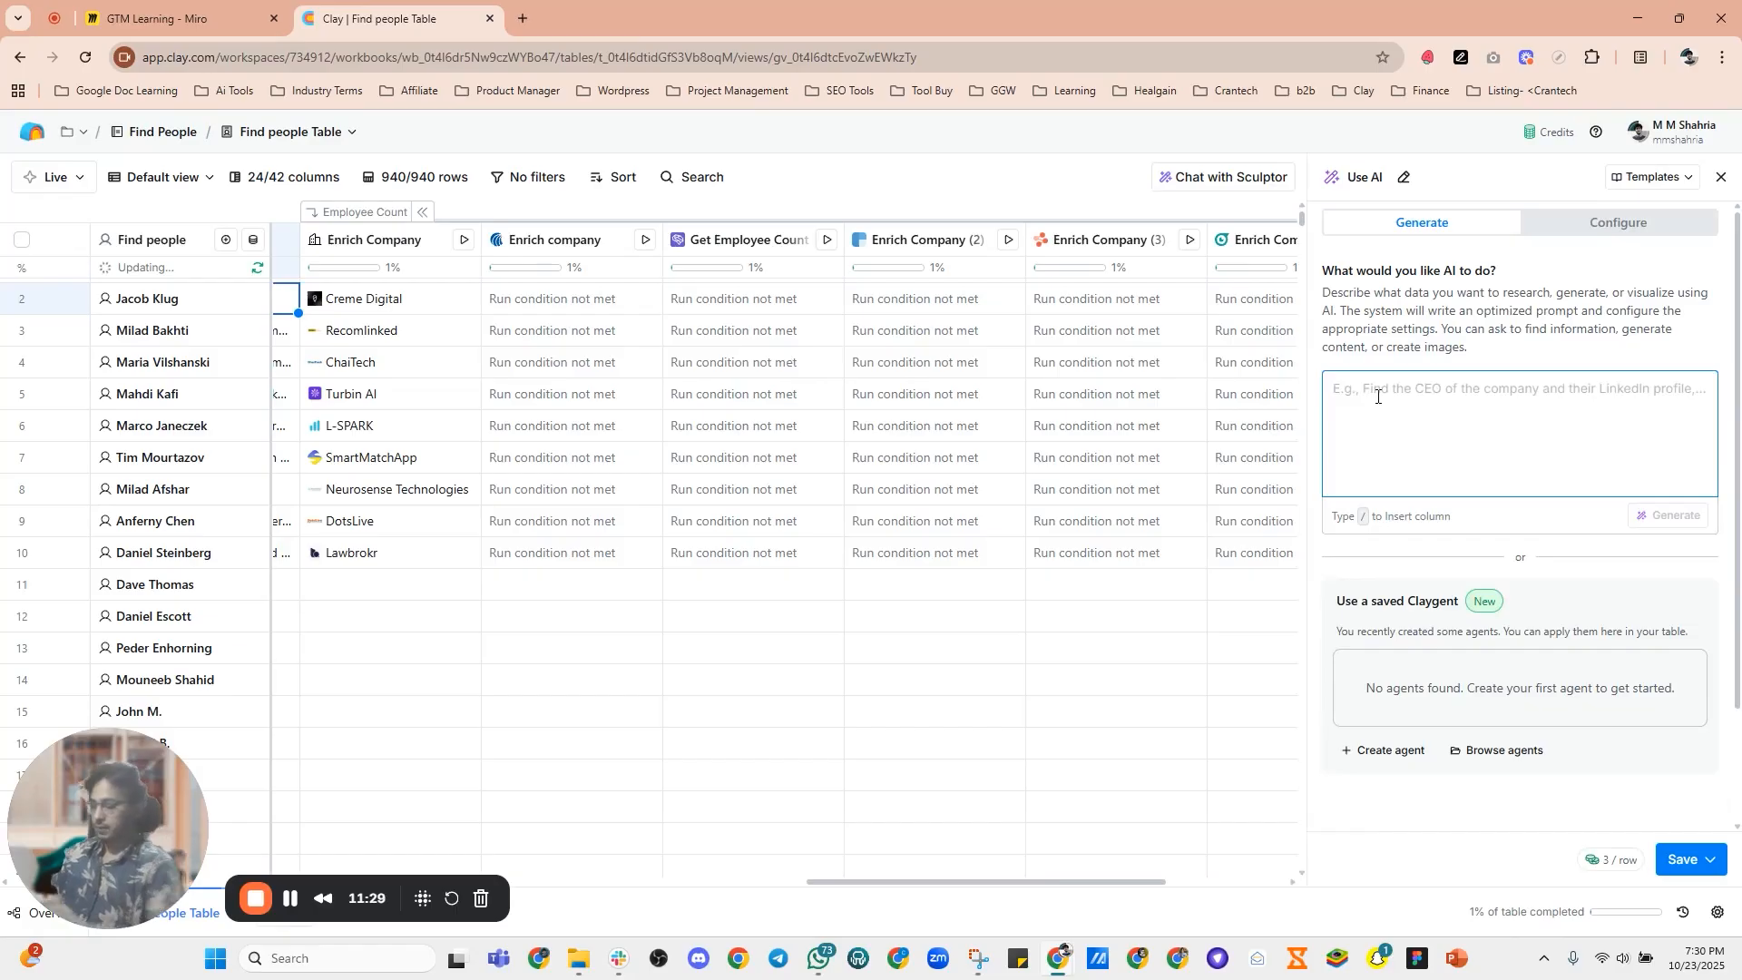
pyautogui.write('write a short first line fo')
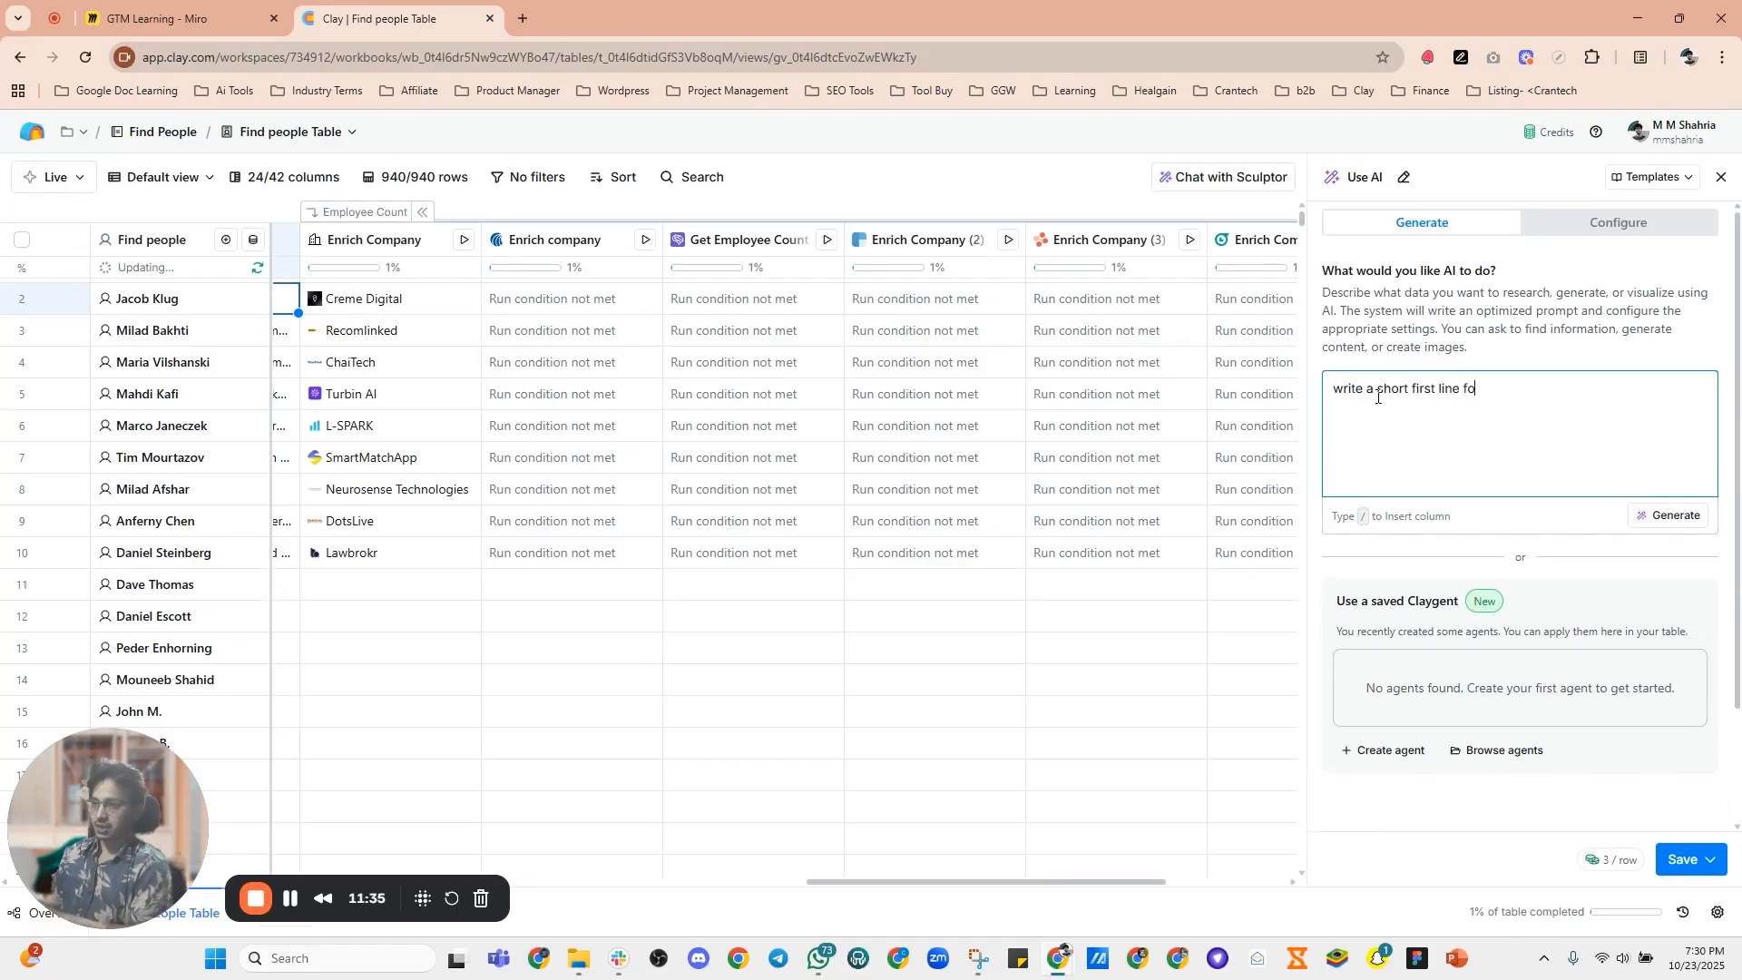
pyautogui.press('BackSpace')
pyautogui.press('BackSpace')
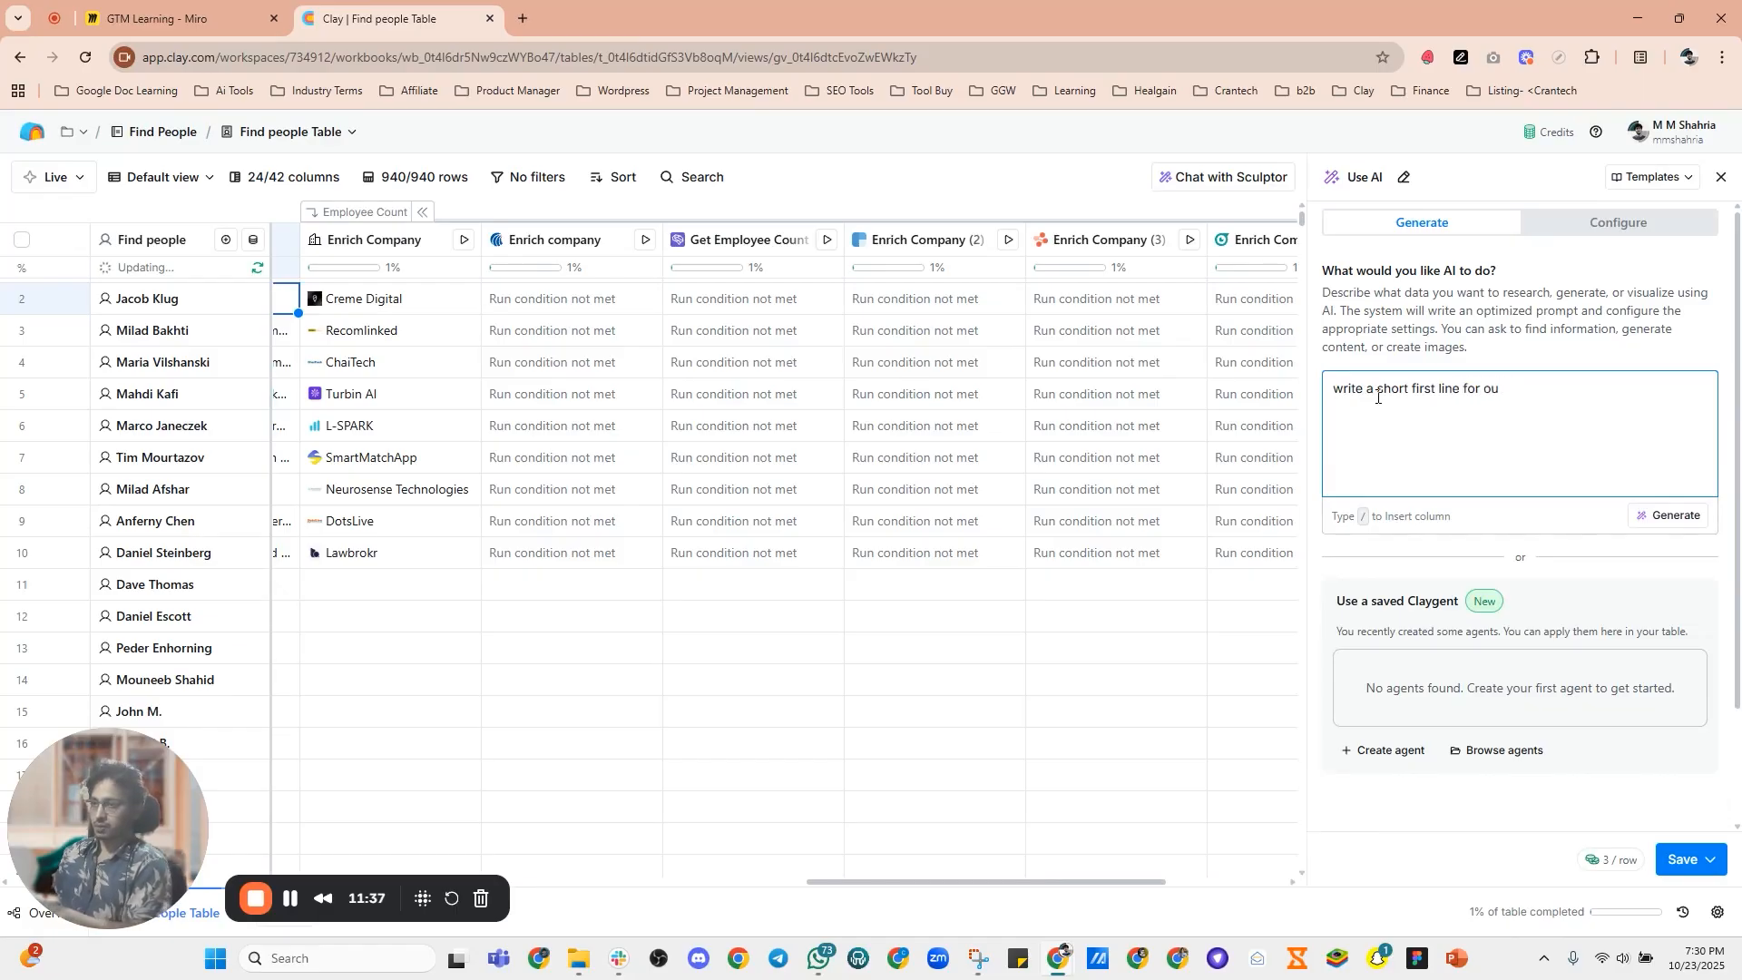
pyautogui.write('tboun')
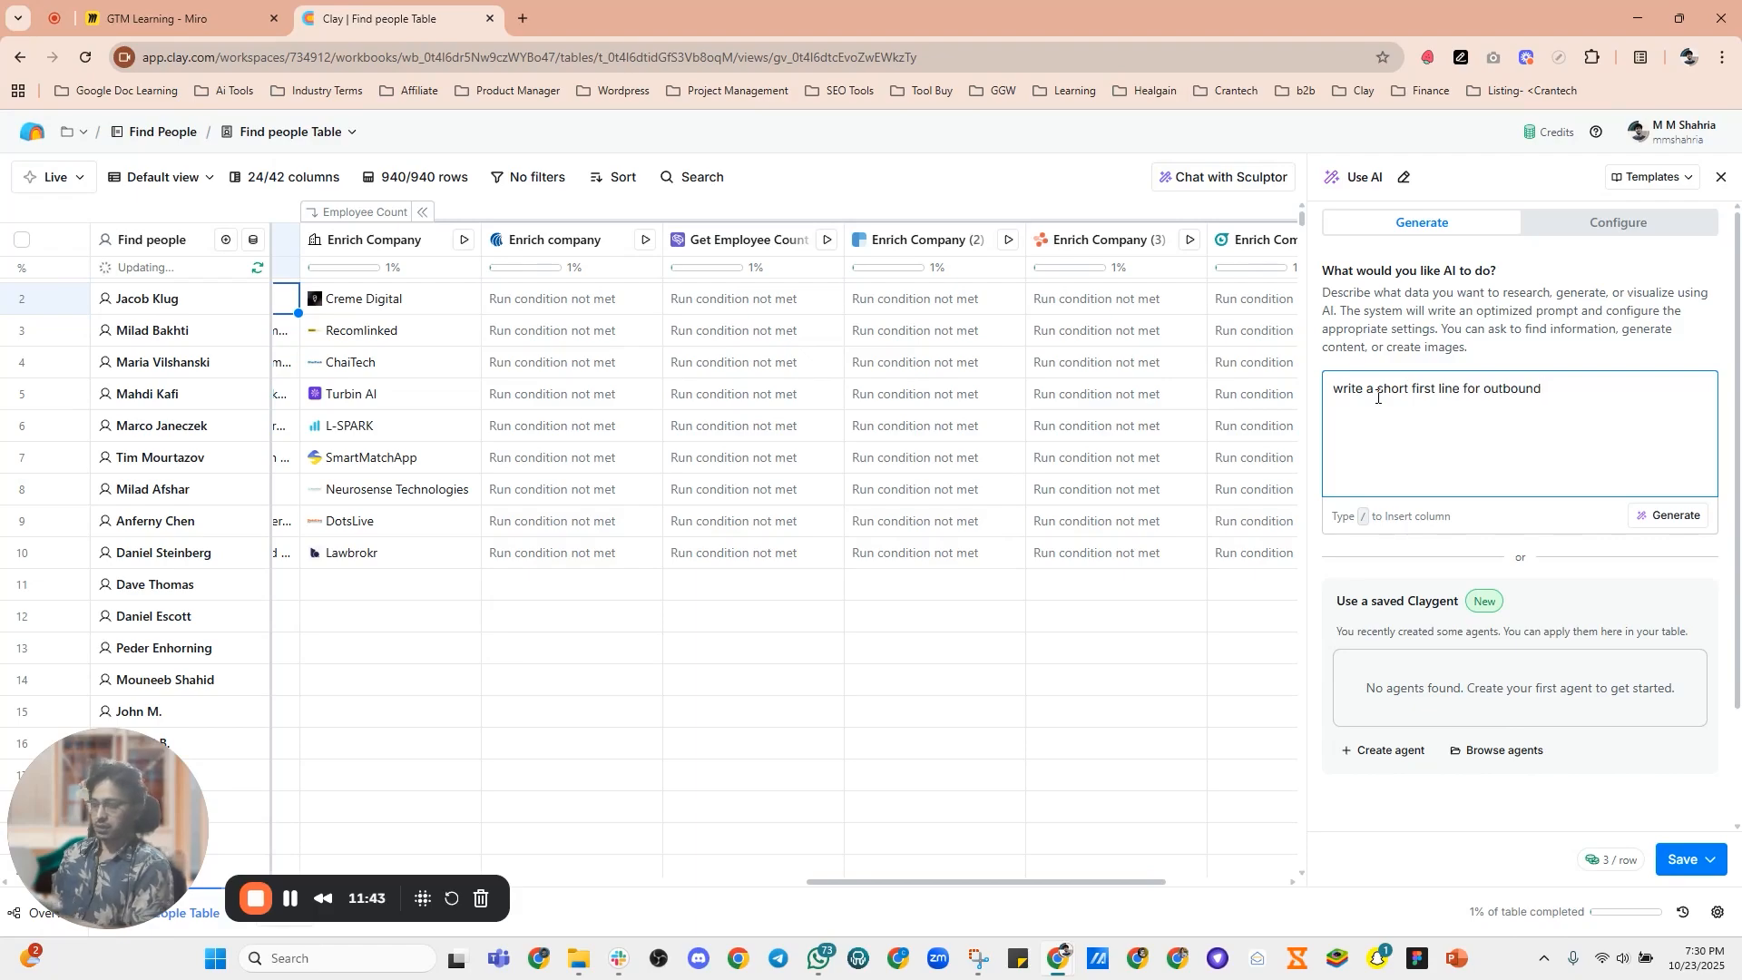
pyautogui.write('d marke')
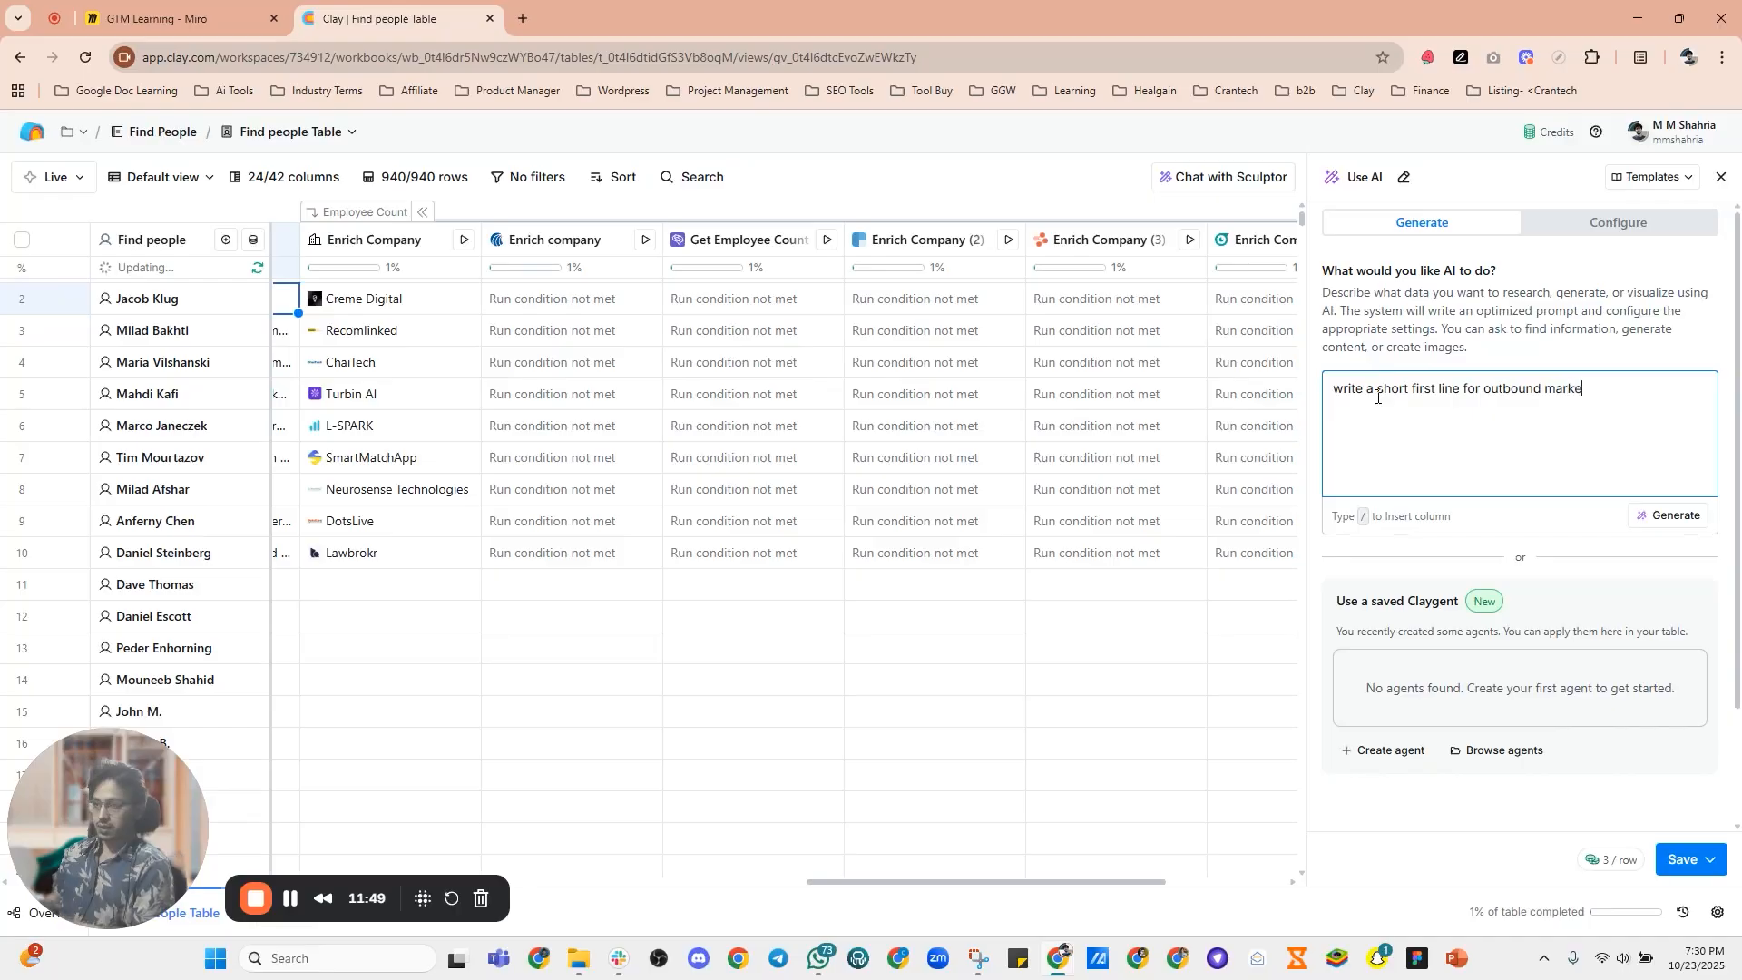
pyautogui.write('ting')
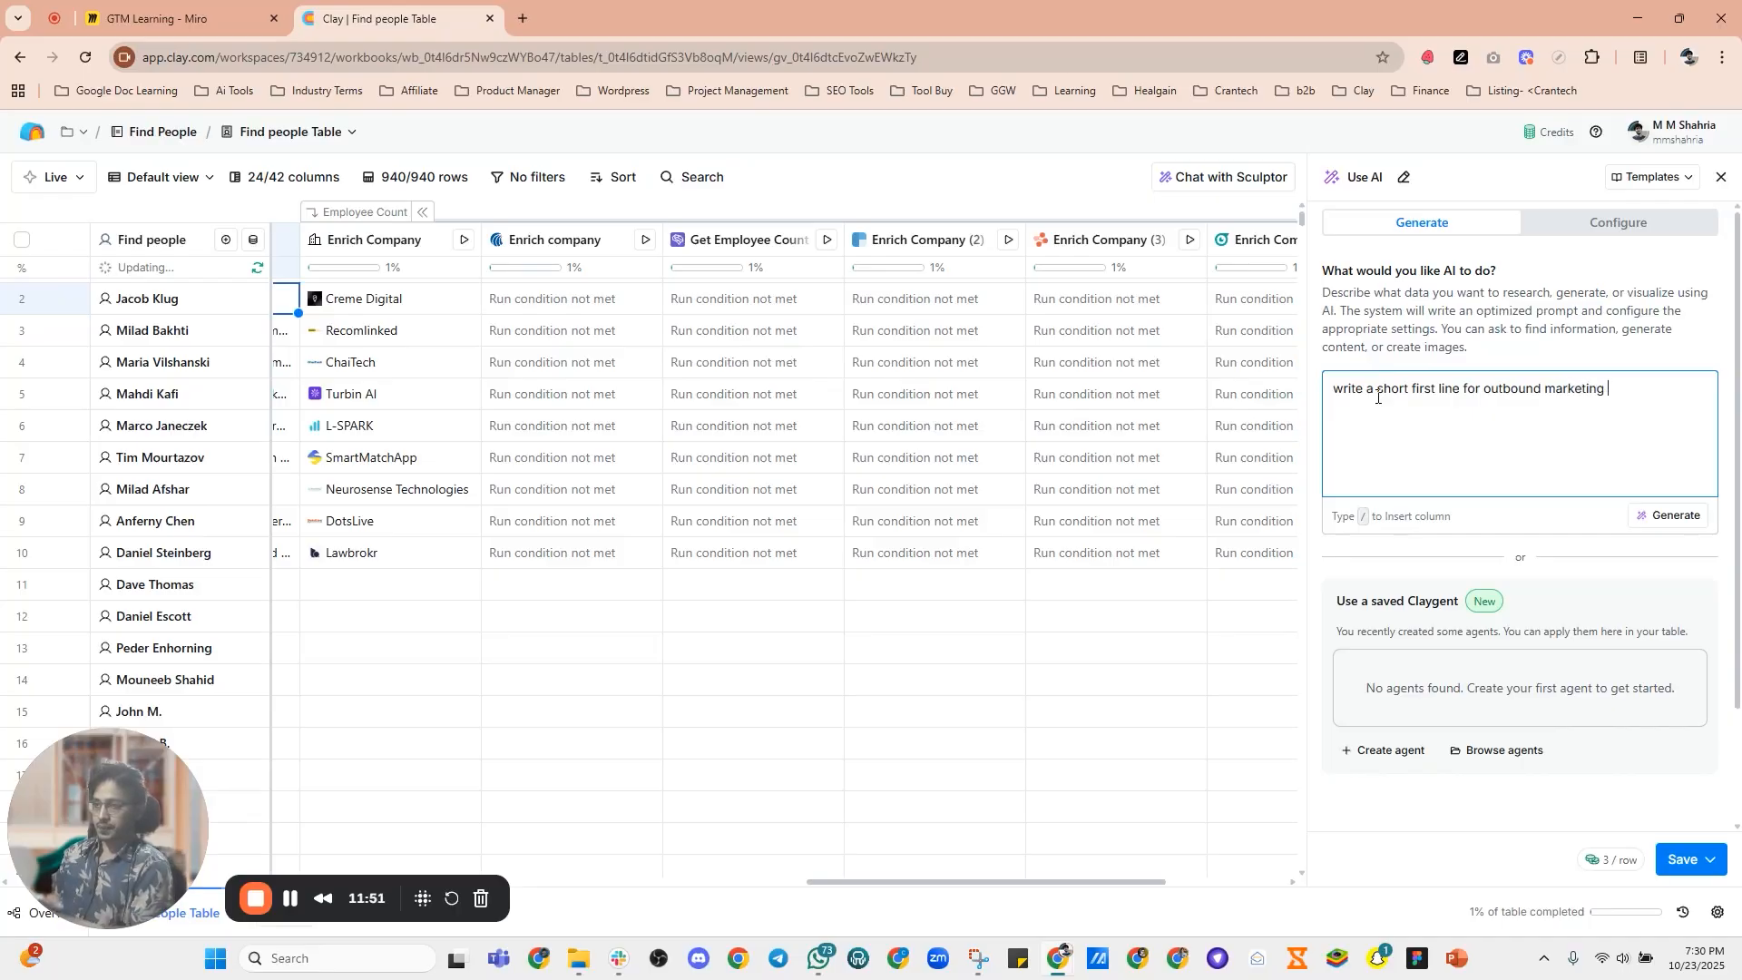
pyautogui.write(' using ')
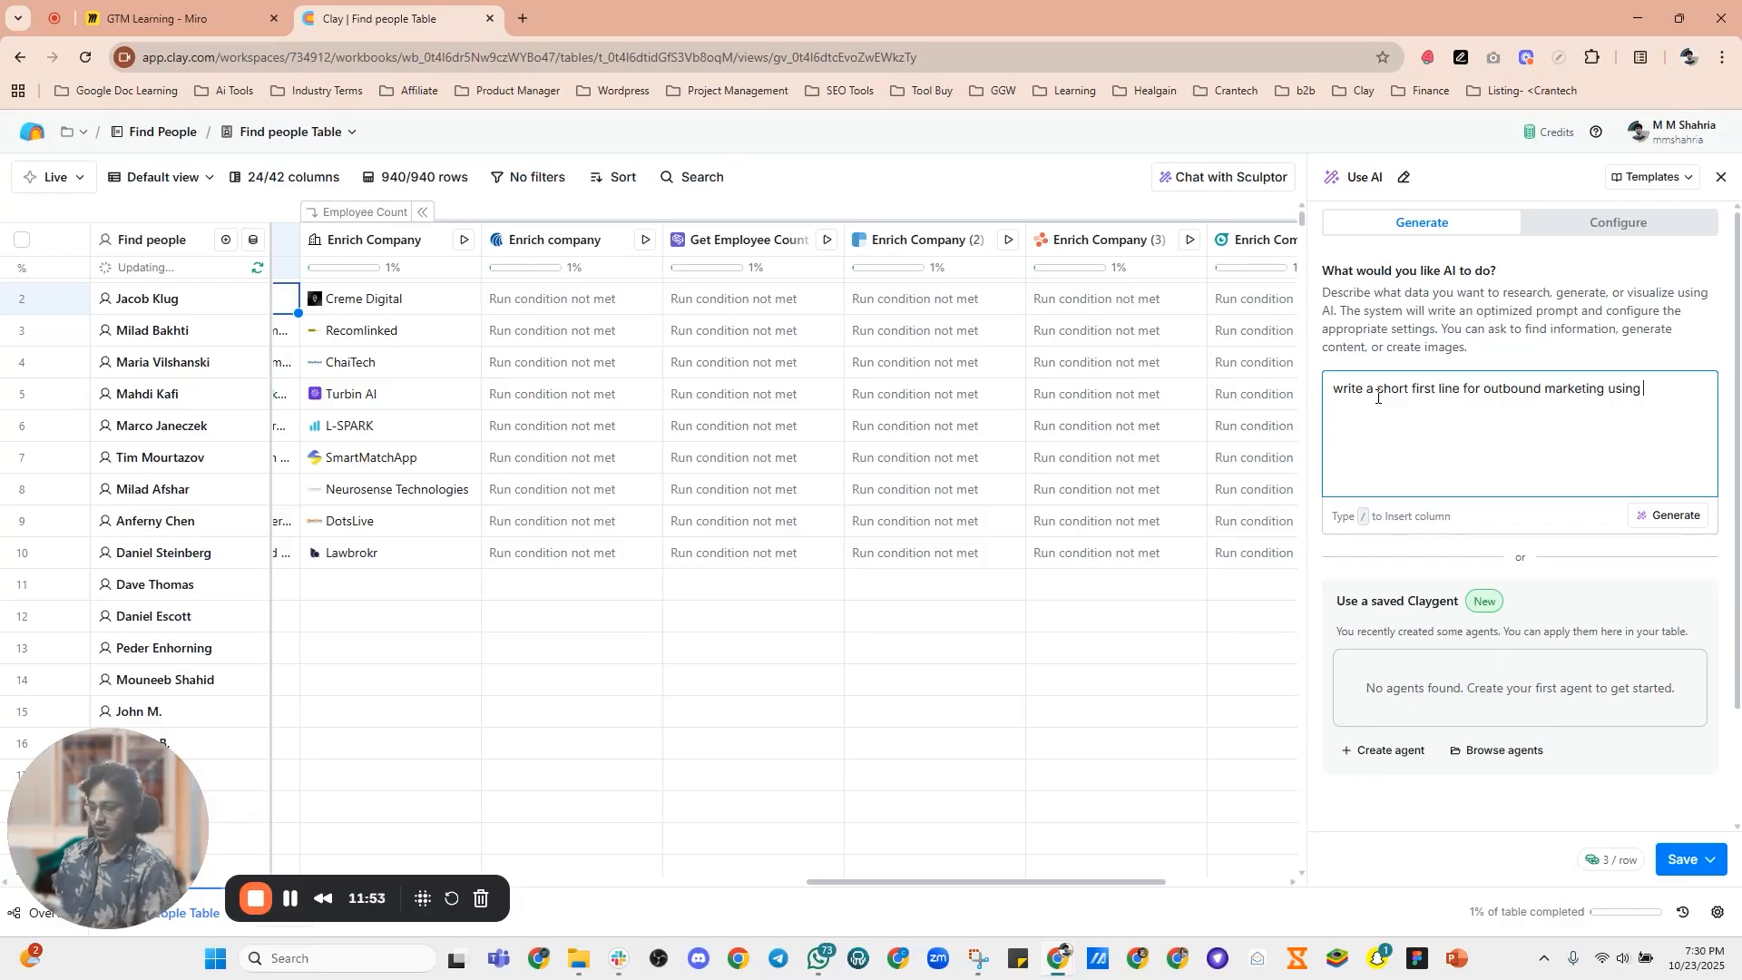
# Step: Insert the Summary column as a reference at the end of the AI request
pyautogui.write('/')
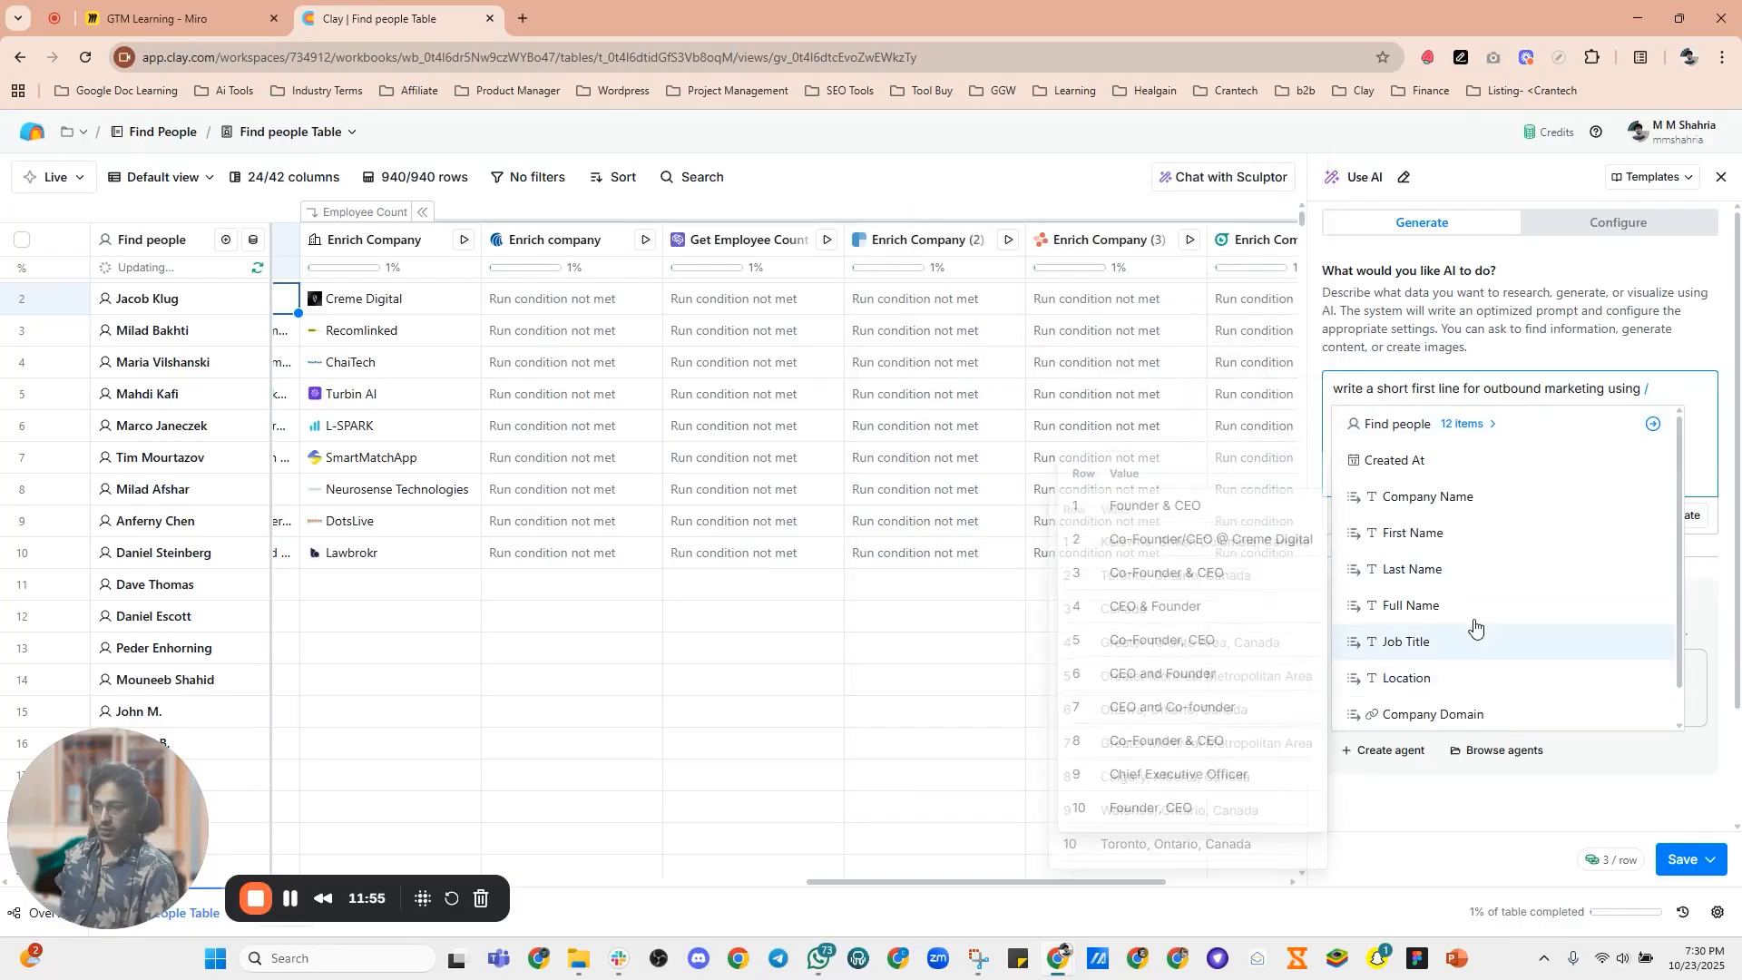
pyautogui.scroll(-2, 1451, 589)
pyautogui.scroll(-3, 1470, 635)
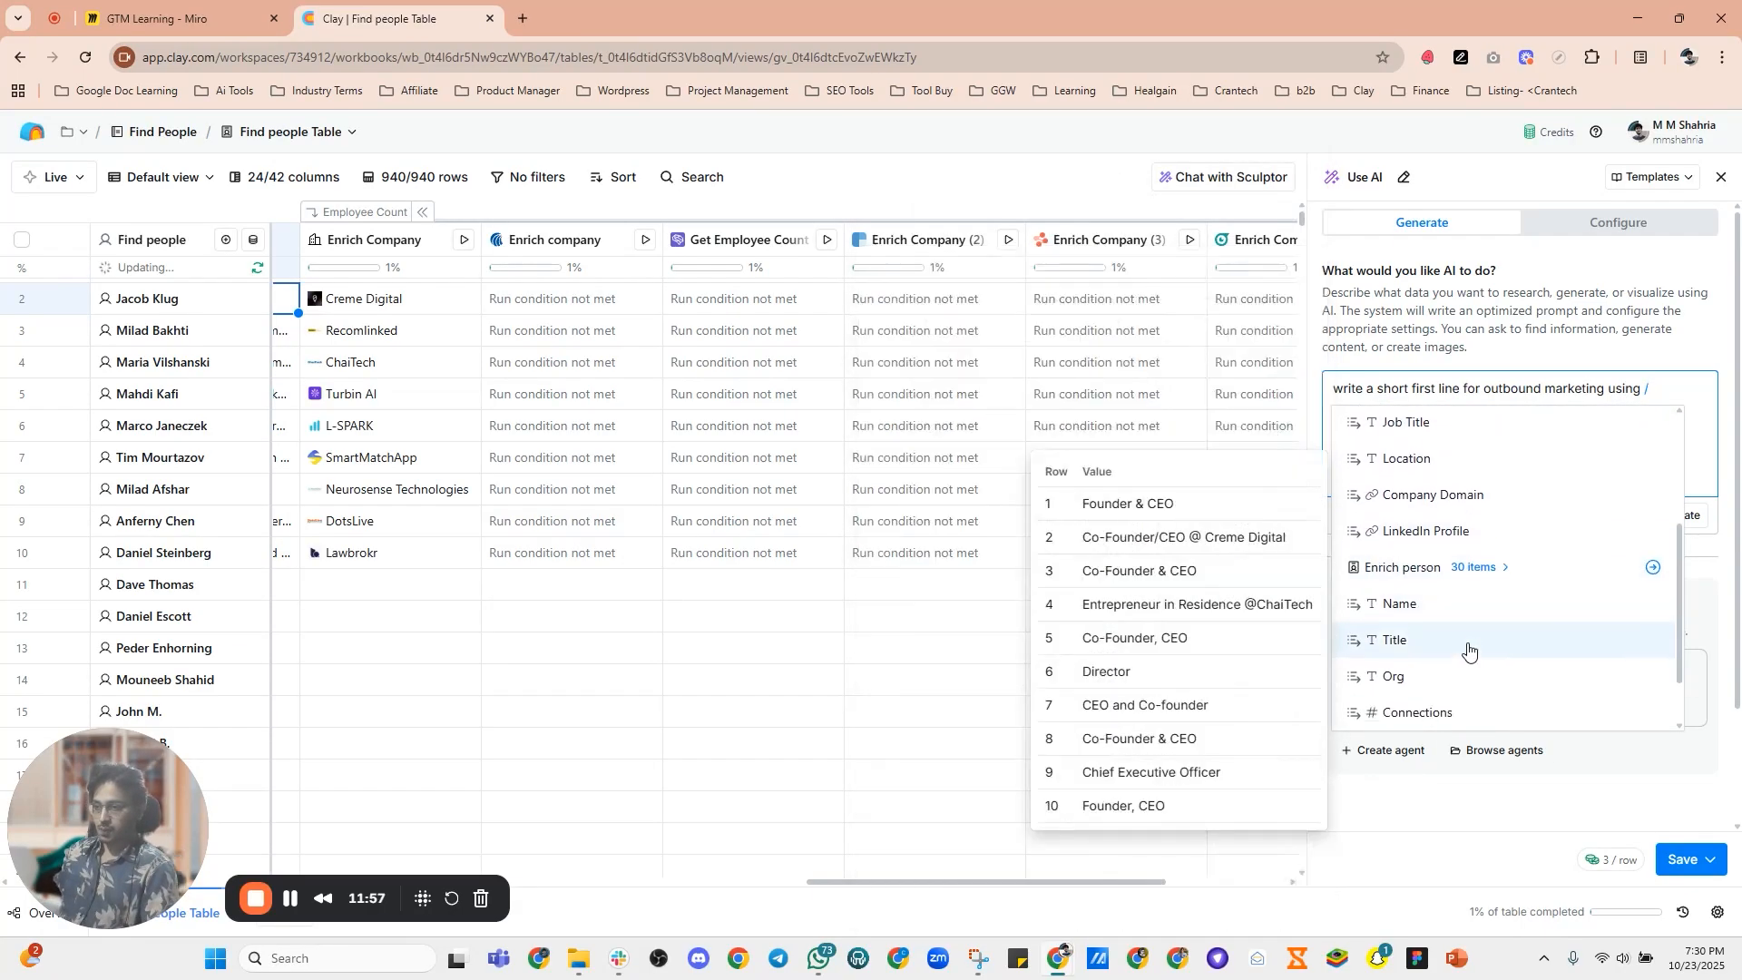
pyautogui.scroll(-1, 1457, 604)
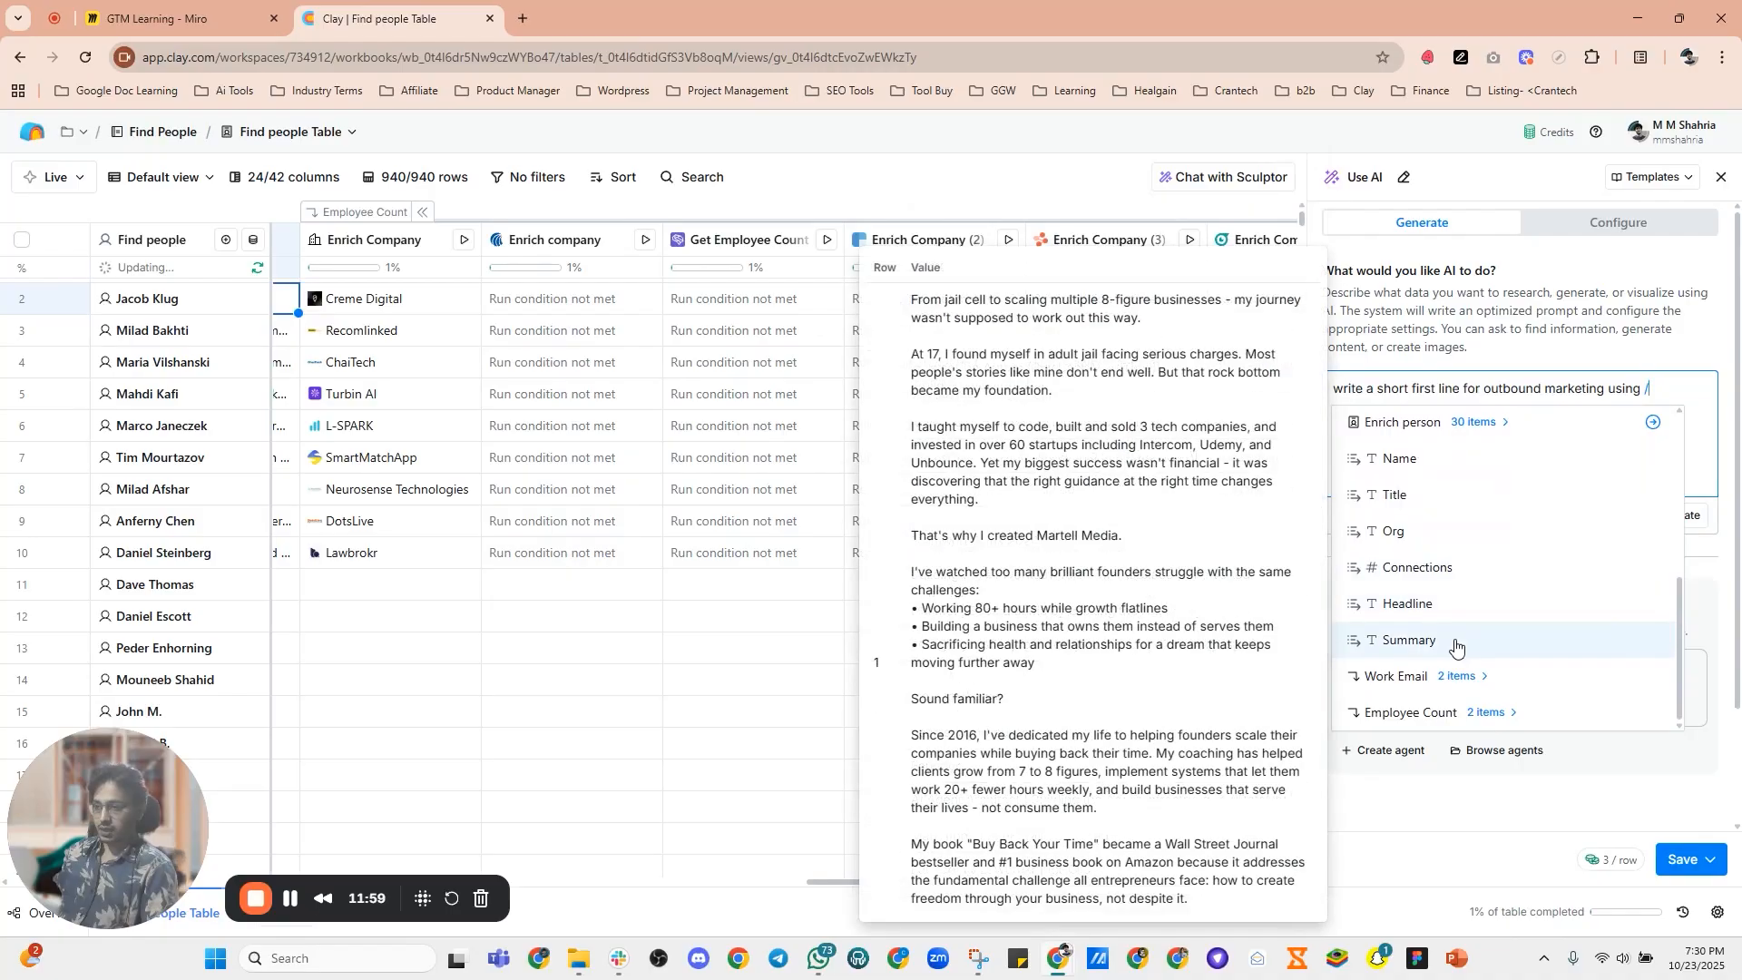
pyautogui.click(1456, 641)
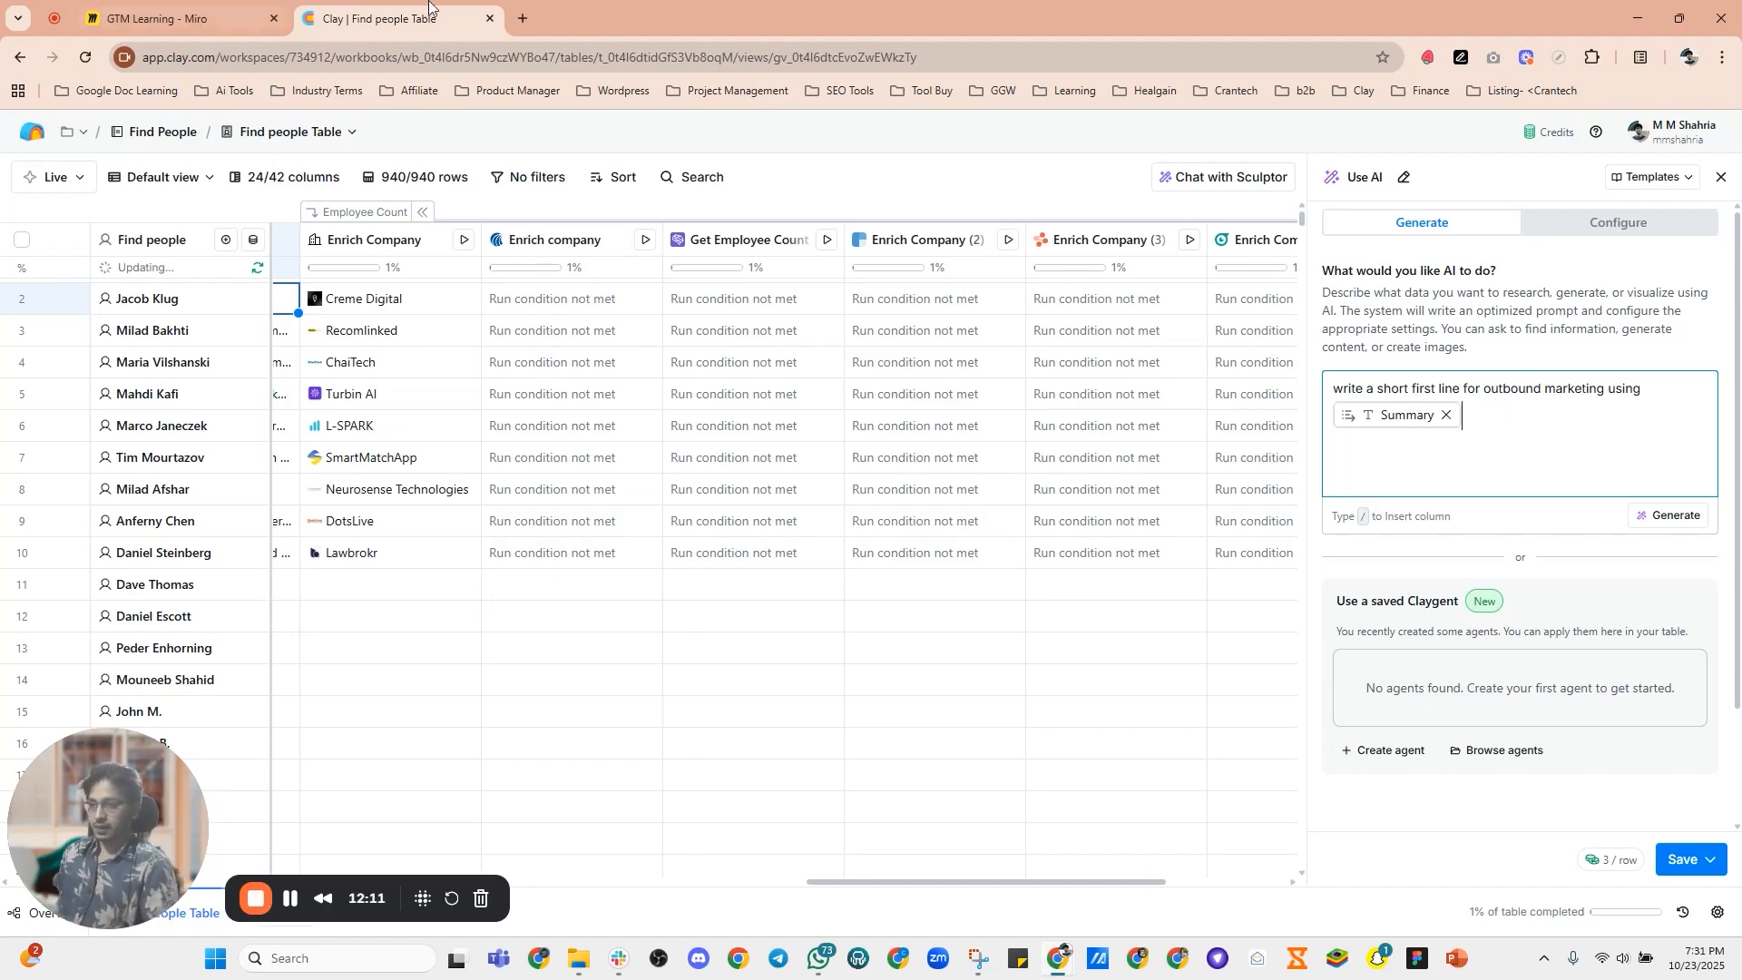
# Step: Generate the optimized AI prompt from the request and read through the suggested prompt
pyautogui.click(1660, 524)
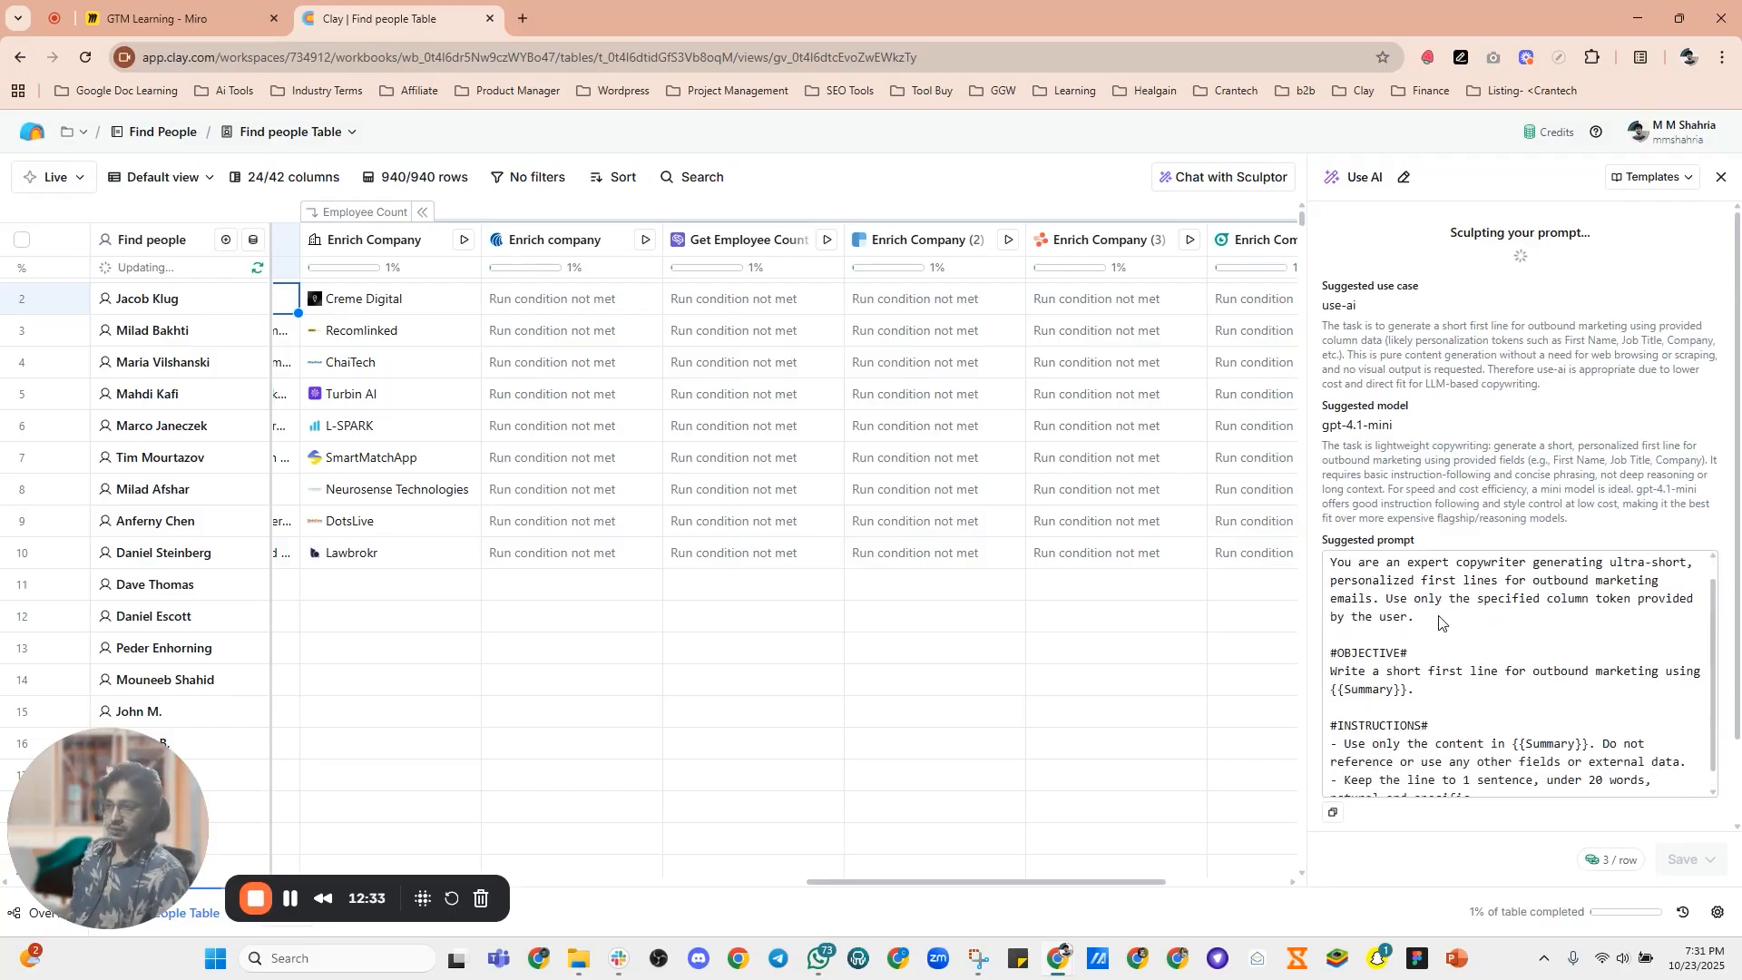
pyautogui.scroll(1, 1415, 617)
pyautogui.scroll(-4, 1451, 635)
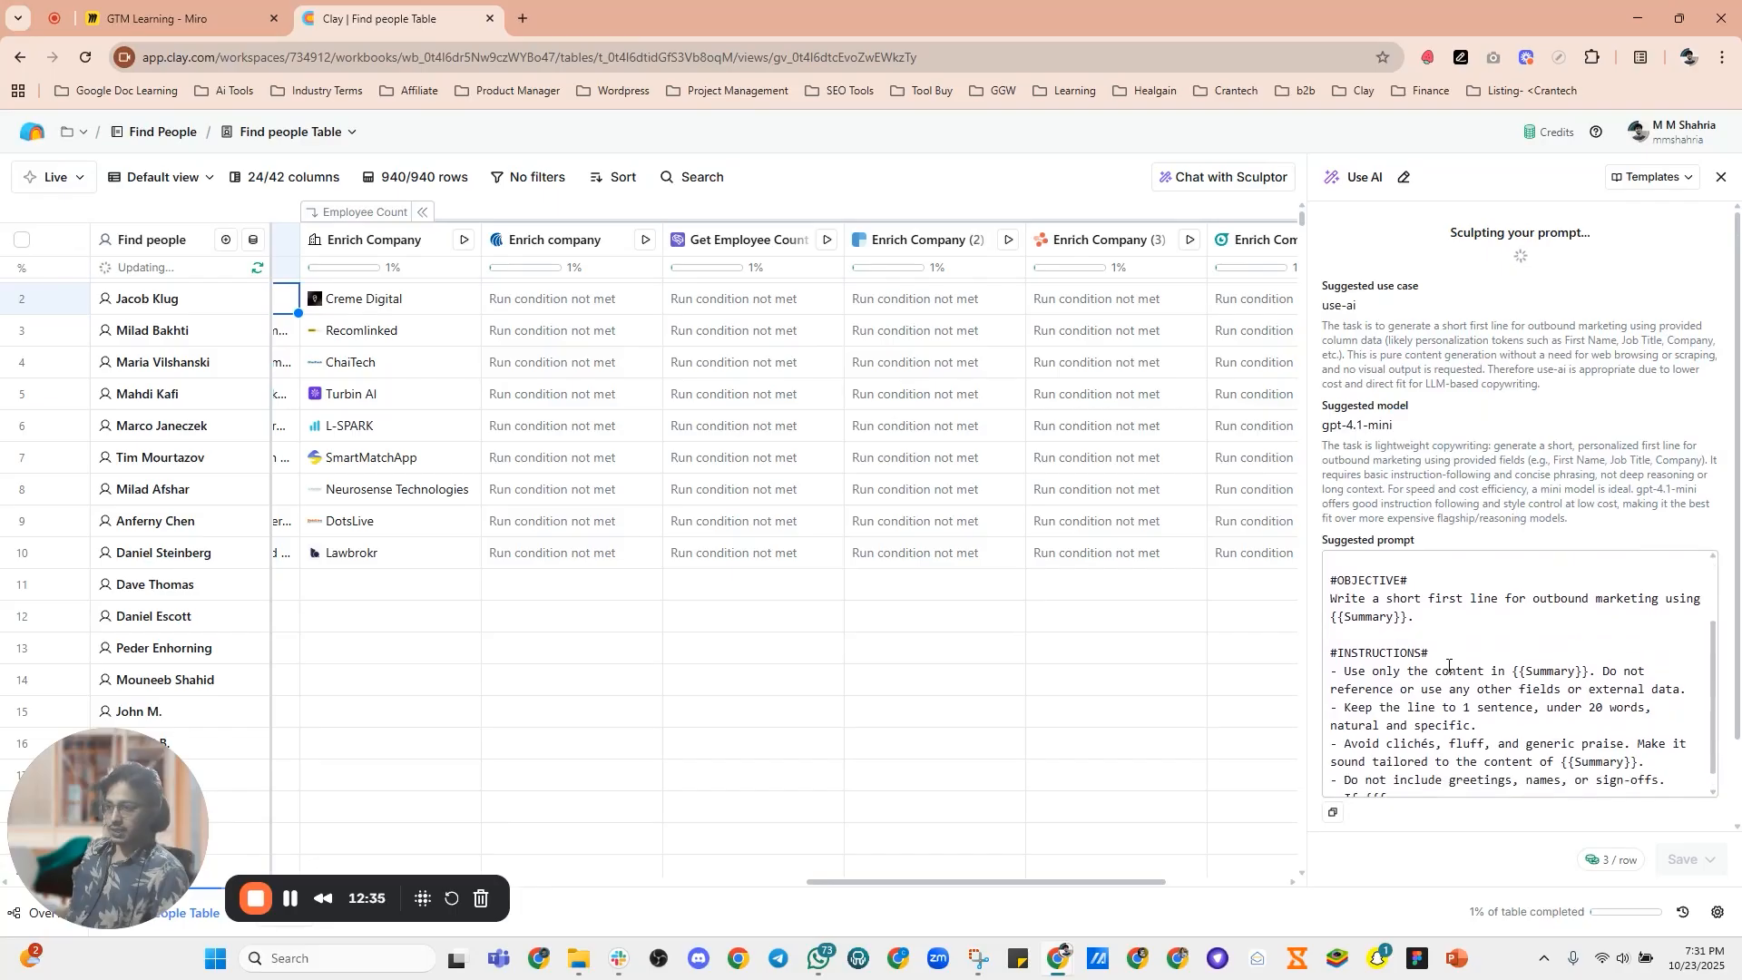
# Step: Review the AI column's generated prompt, its examples, the defined firstLine text output and the run settings
pyautogui.scroll(-5, 1486, 691)
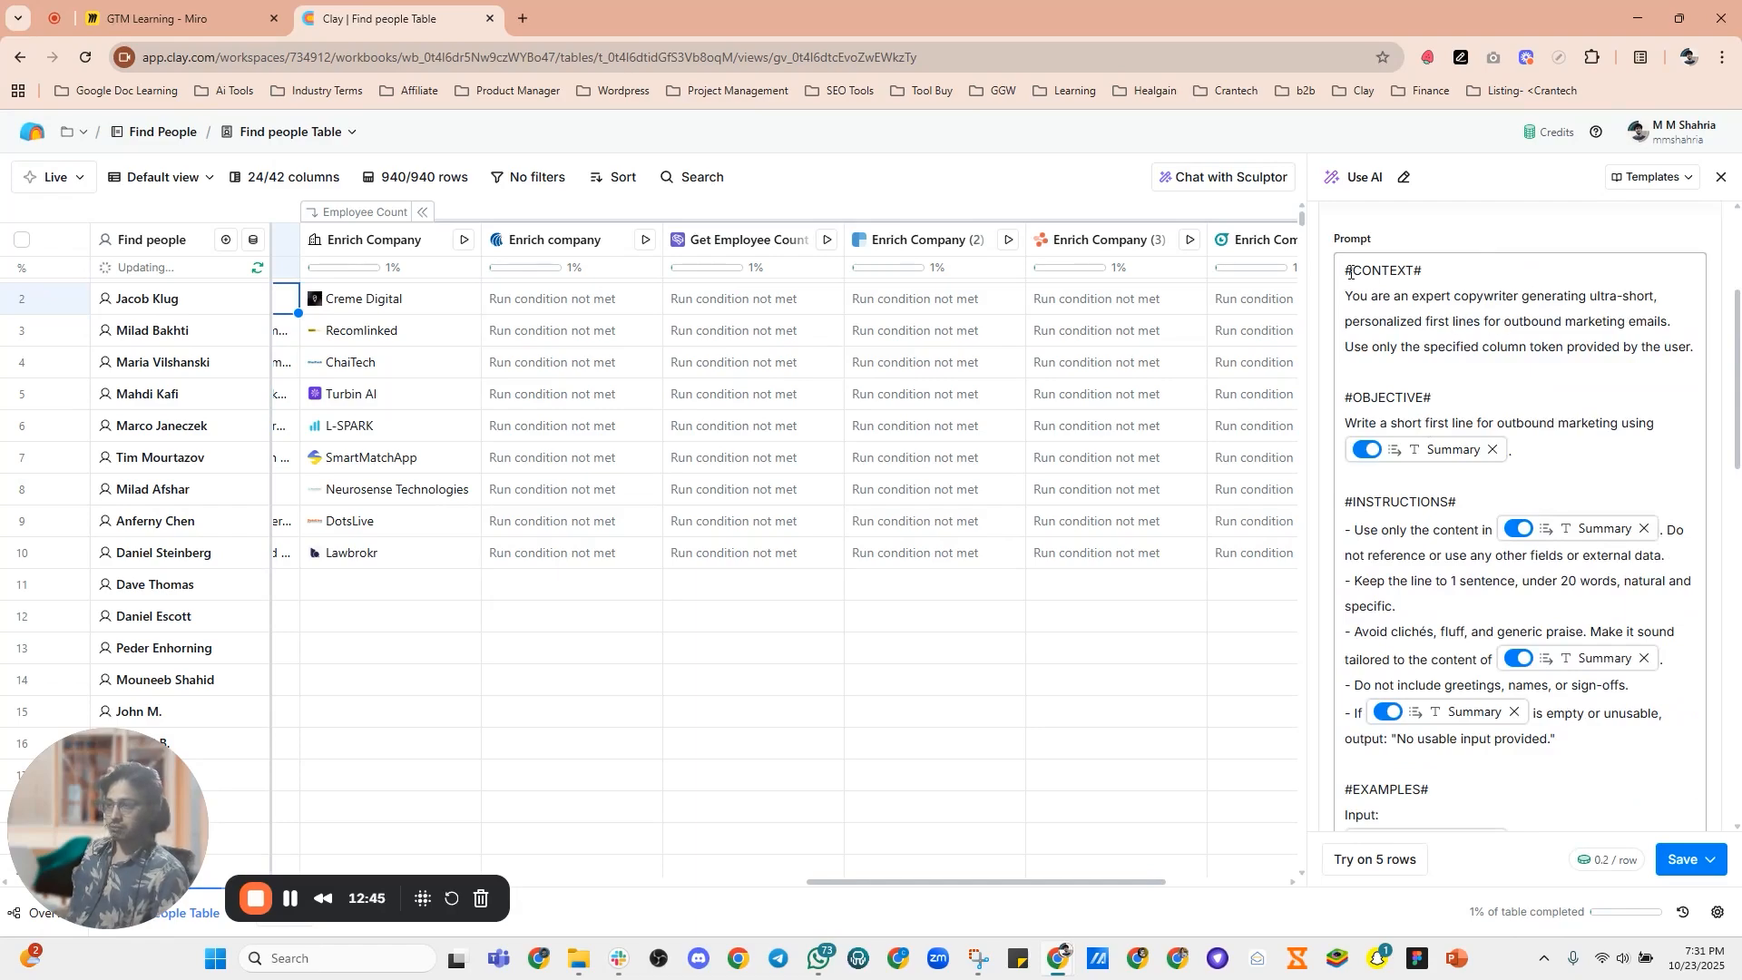
pyautogui.scroll(-3, 1425, 472)
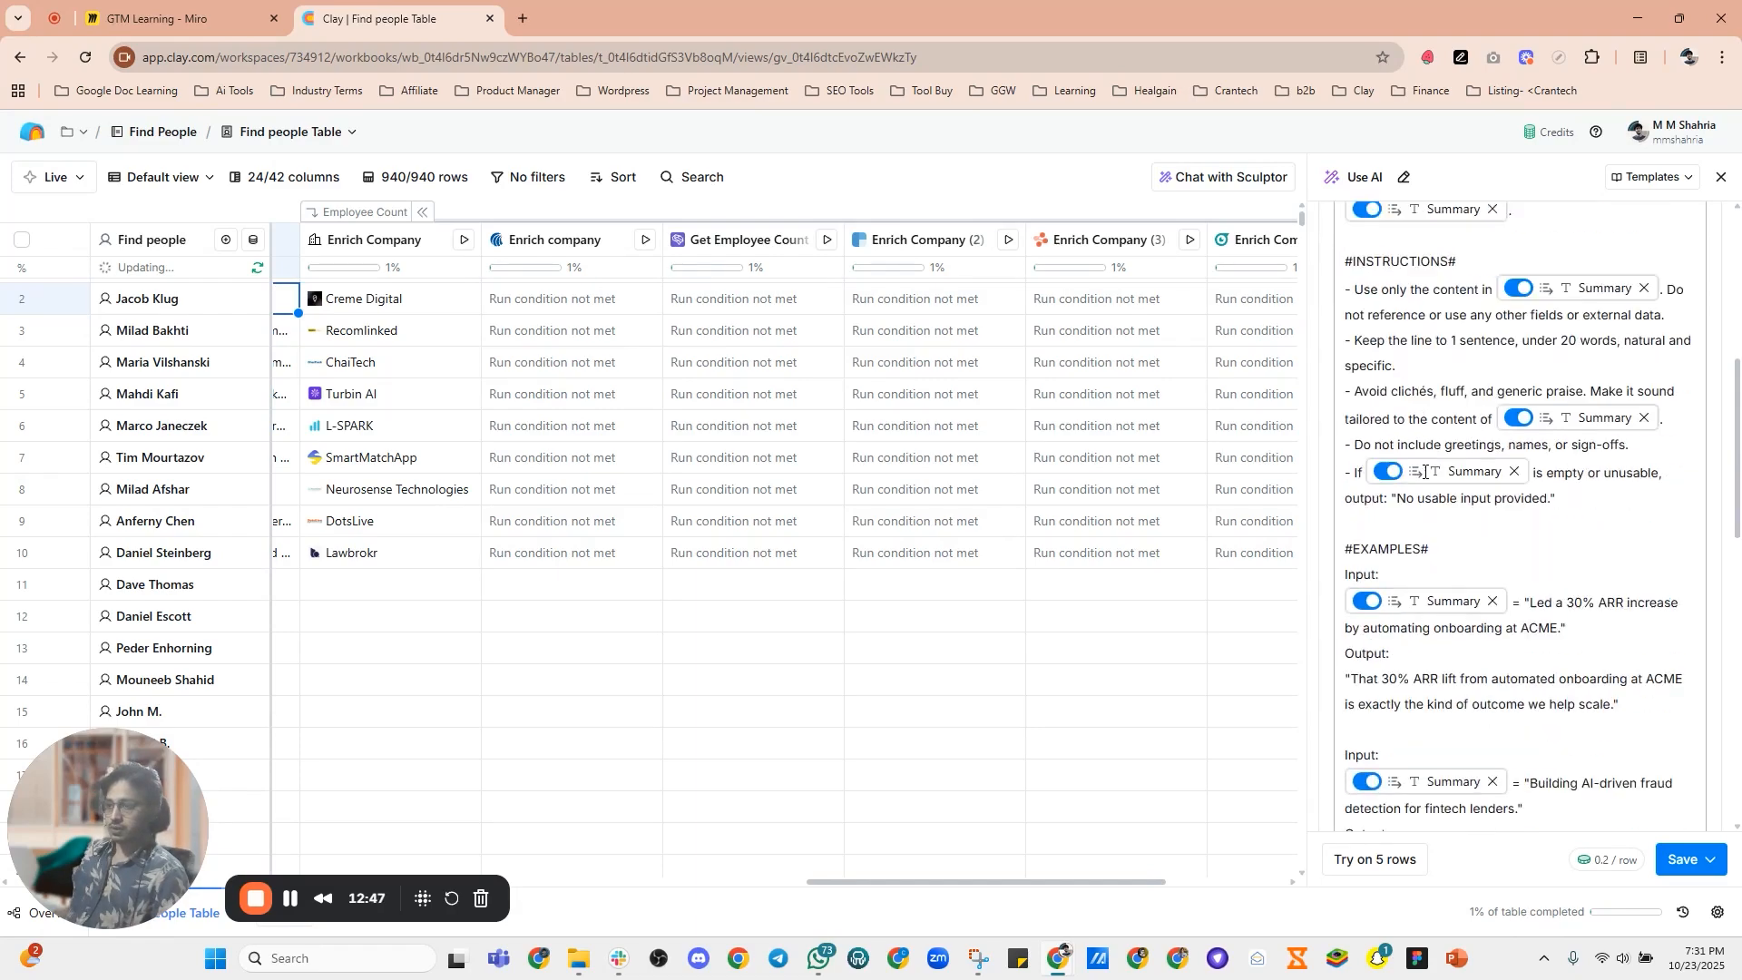
pyautogui.scroll(4, 1397, 449)
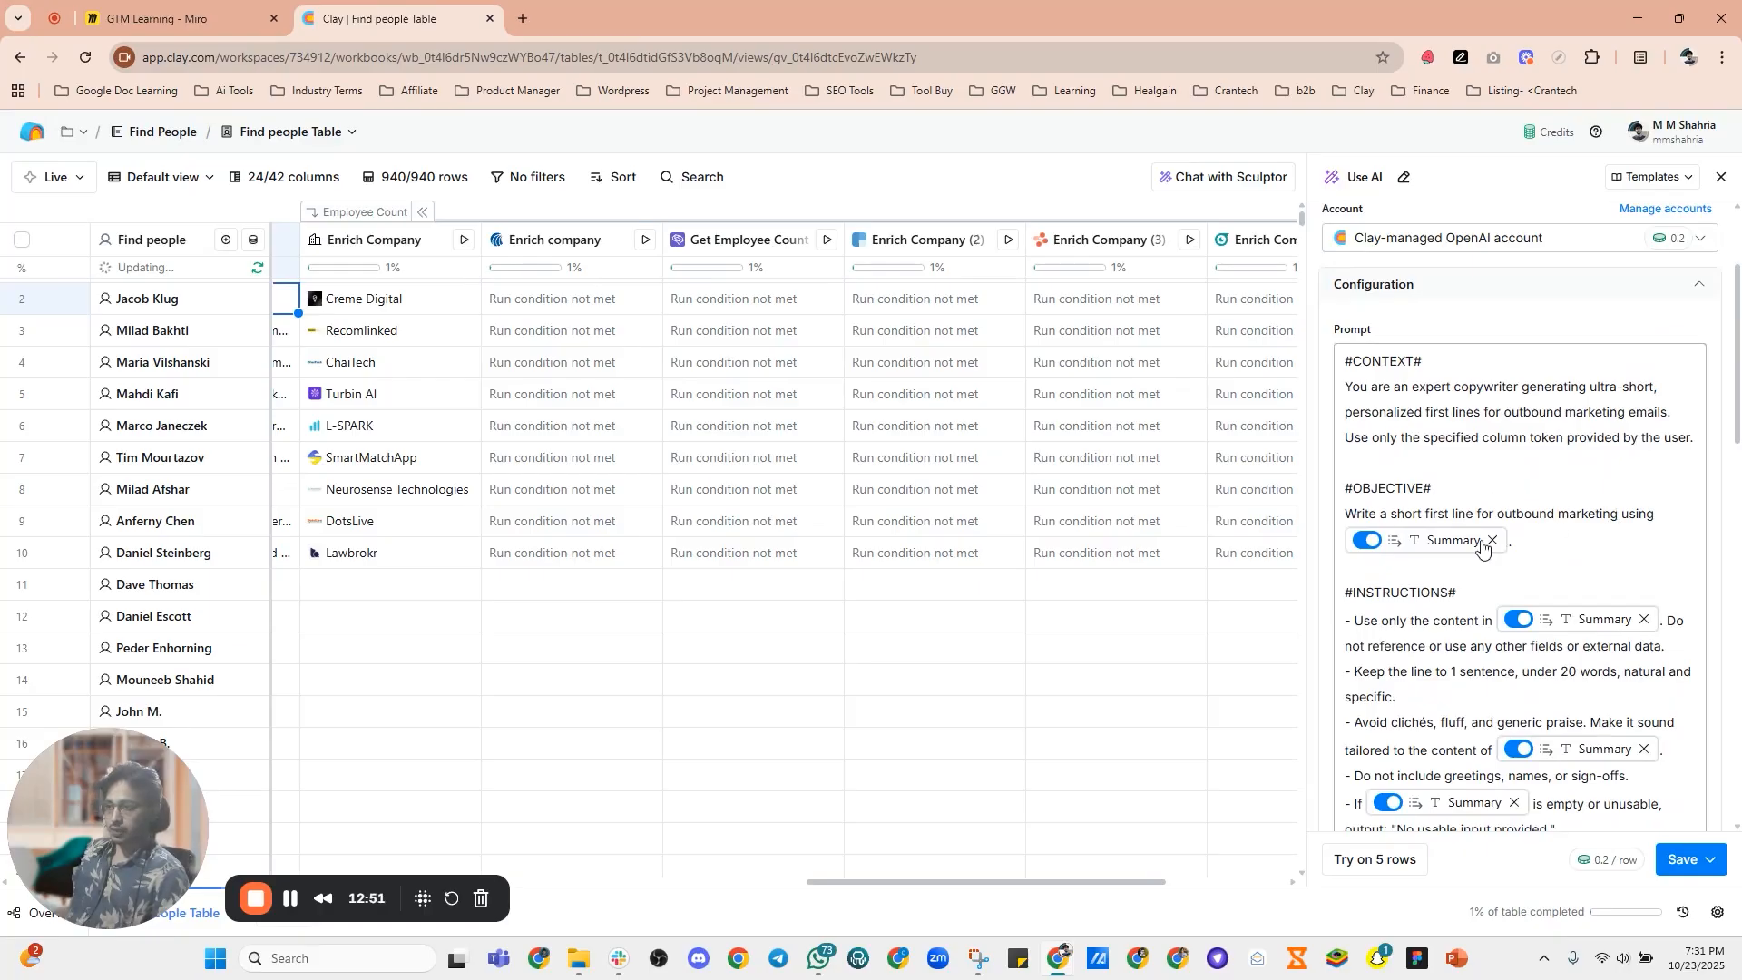
pyautogui.scroll(-2, 1487, 535)
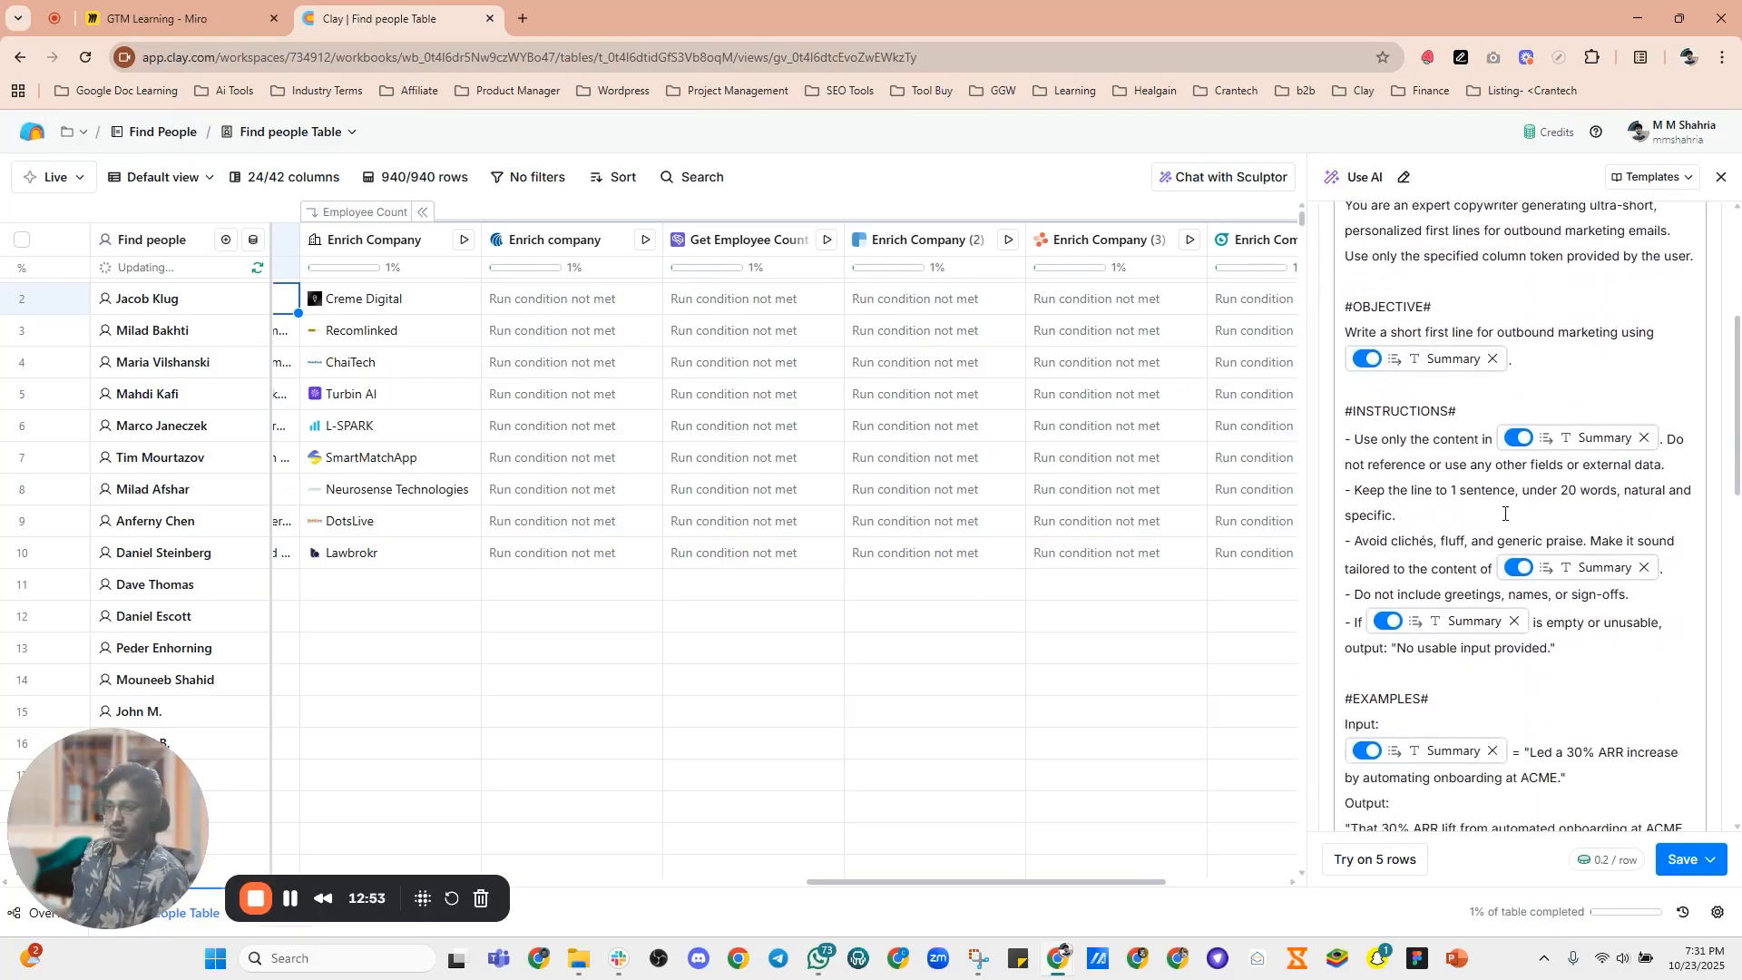
pyautogui.scroll(-5, 1430, 560)
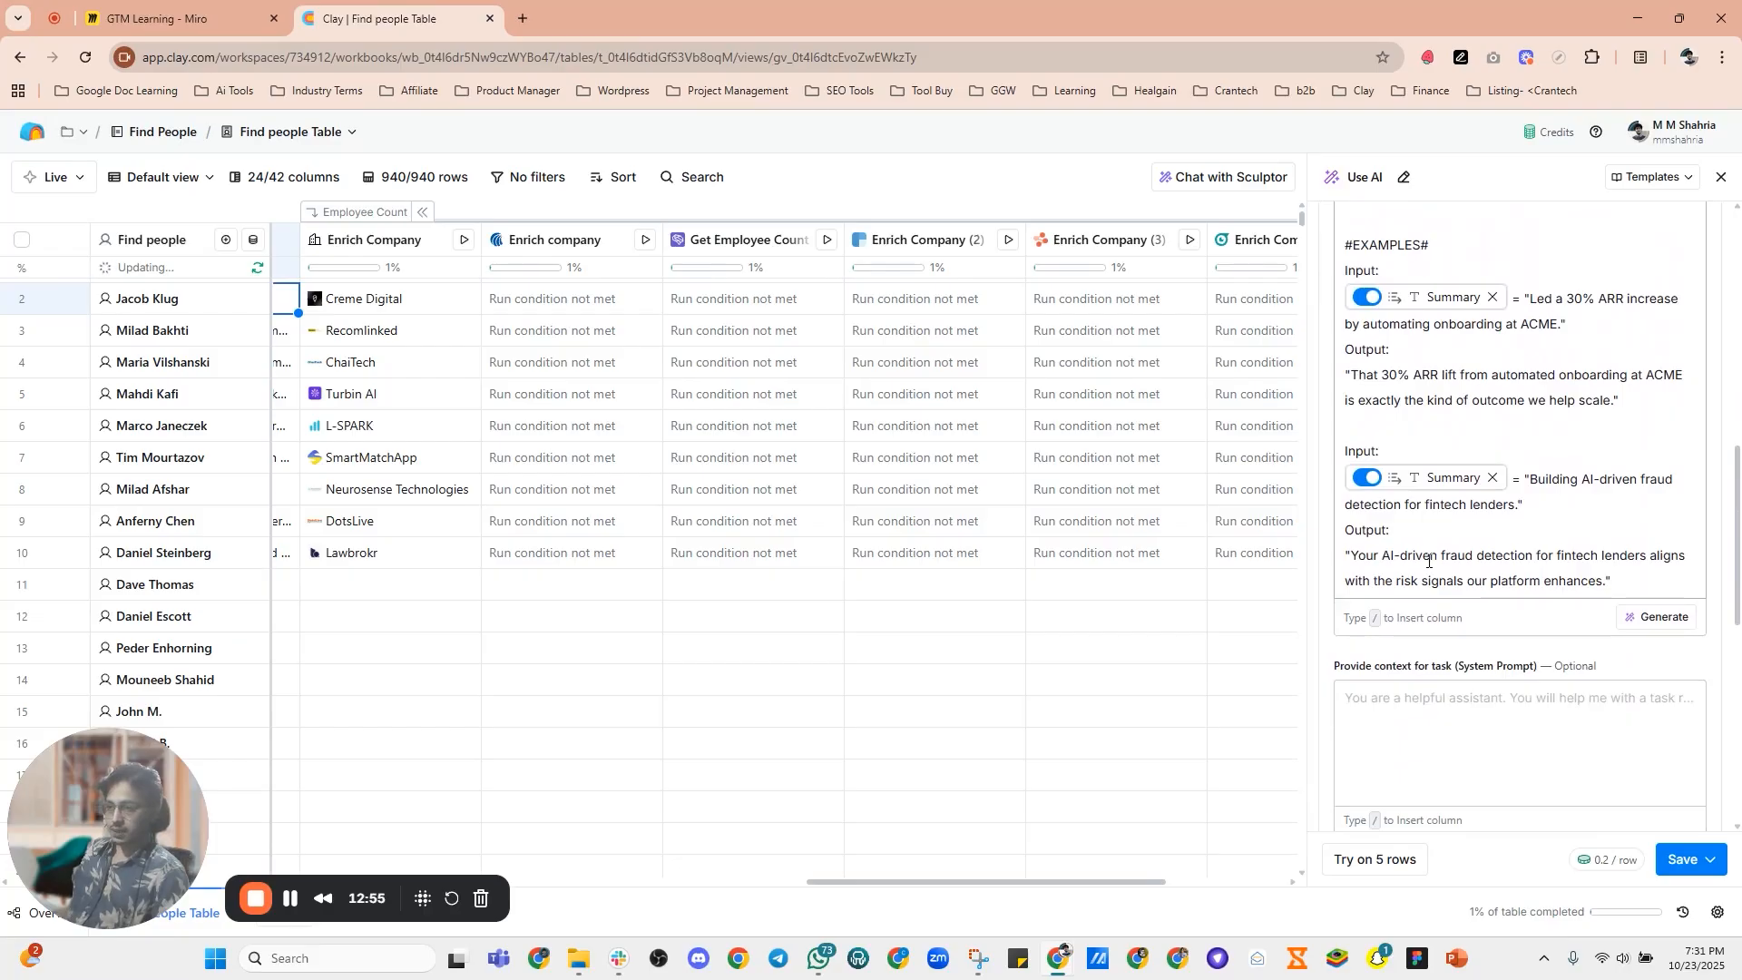
pyautogui.scroll(-8, 1429, 561)
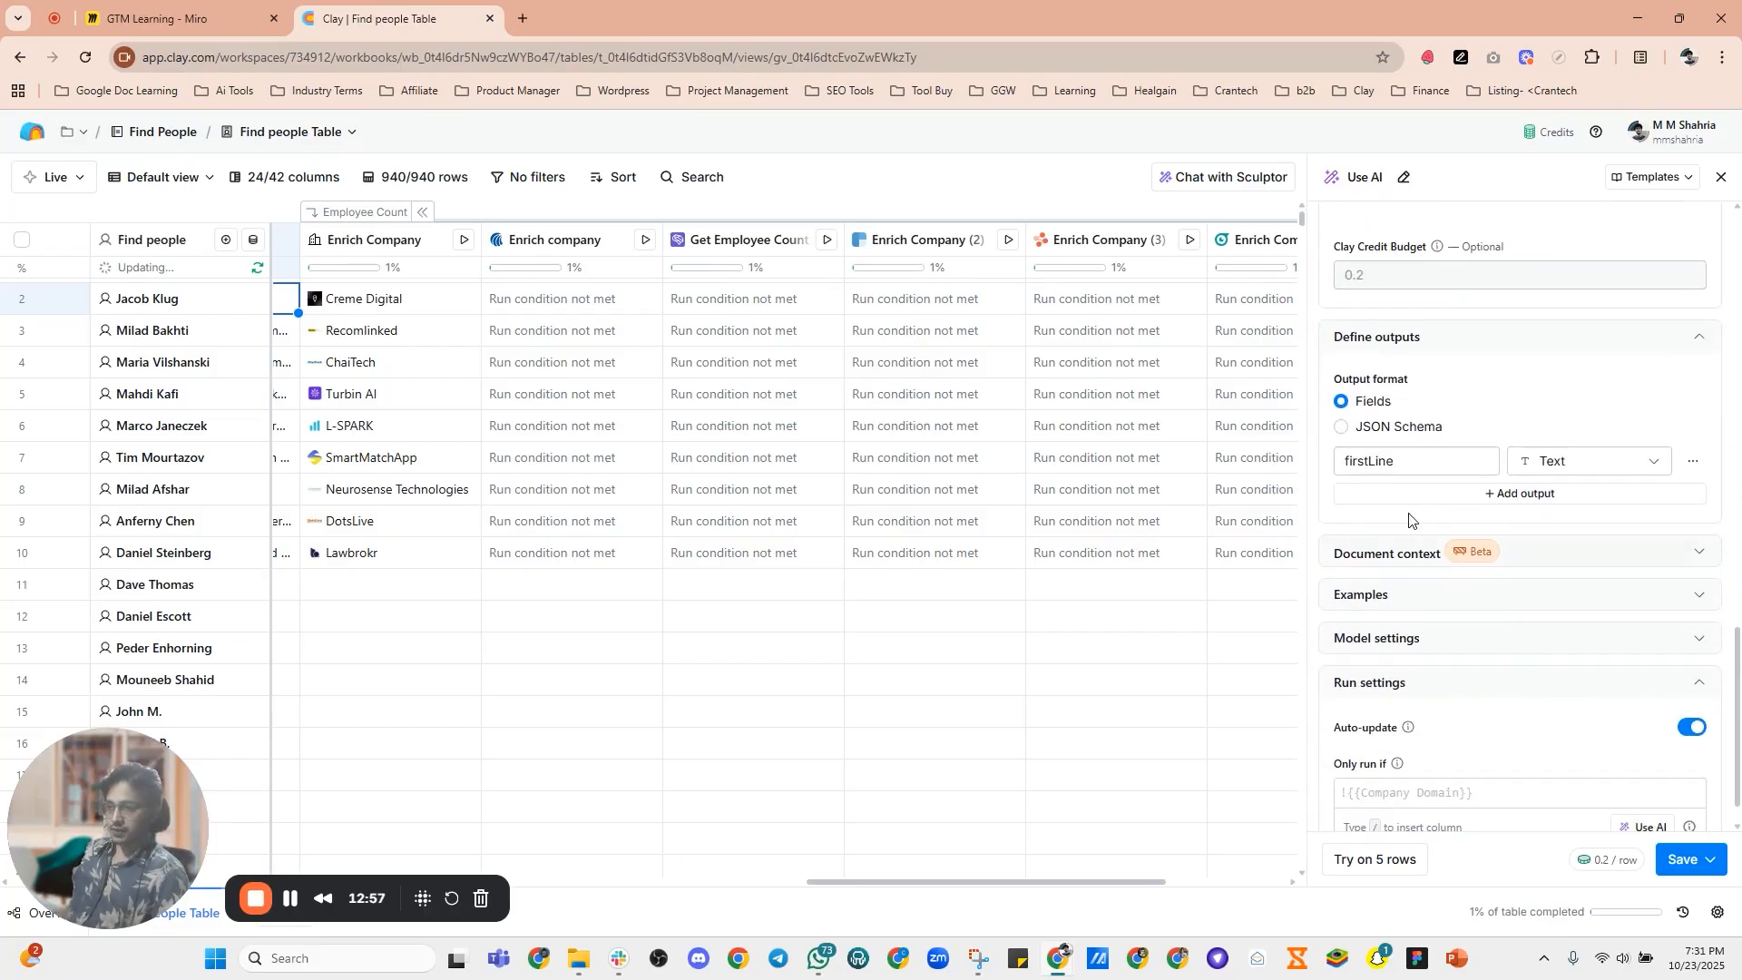
pyautogui.scroll(-1, 1369, 548)
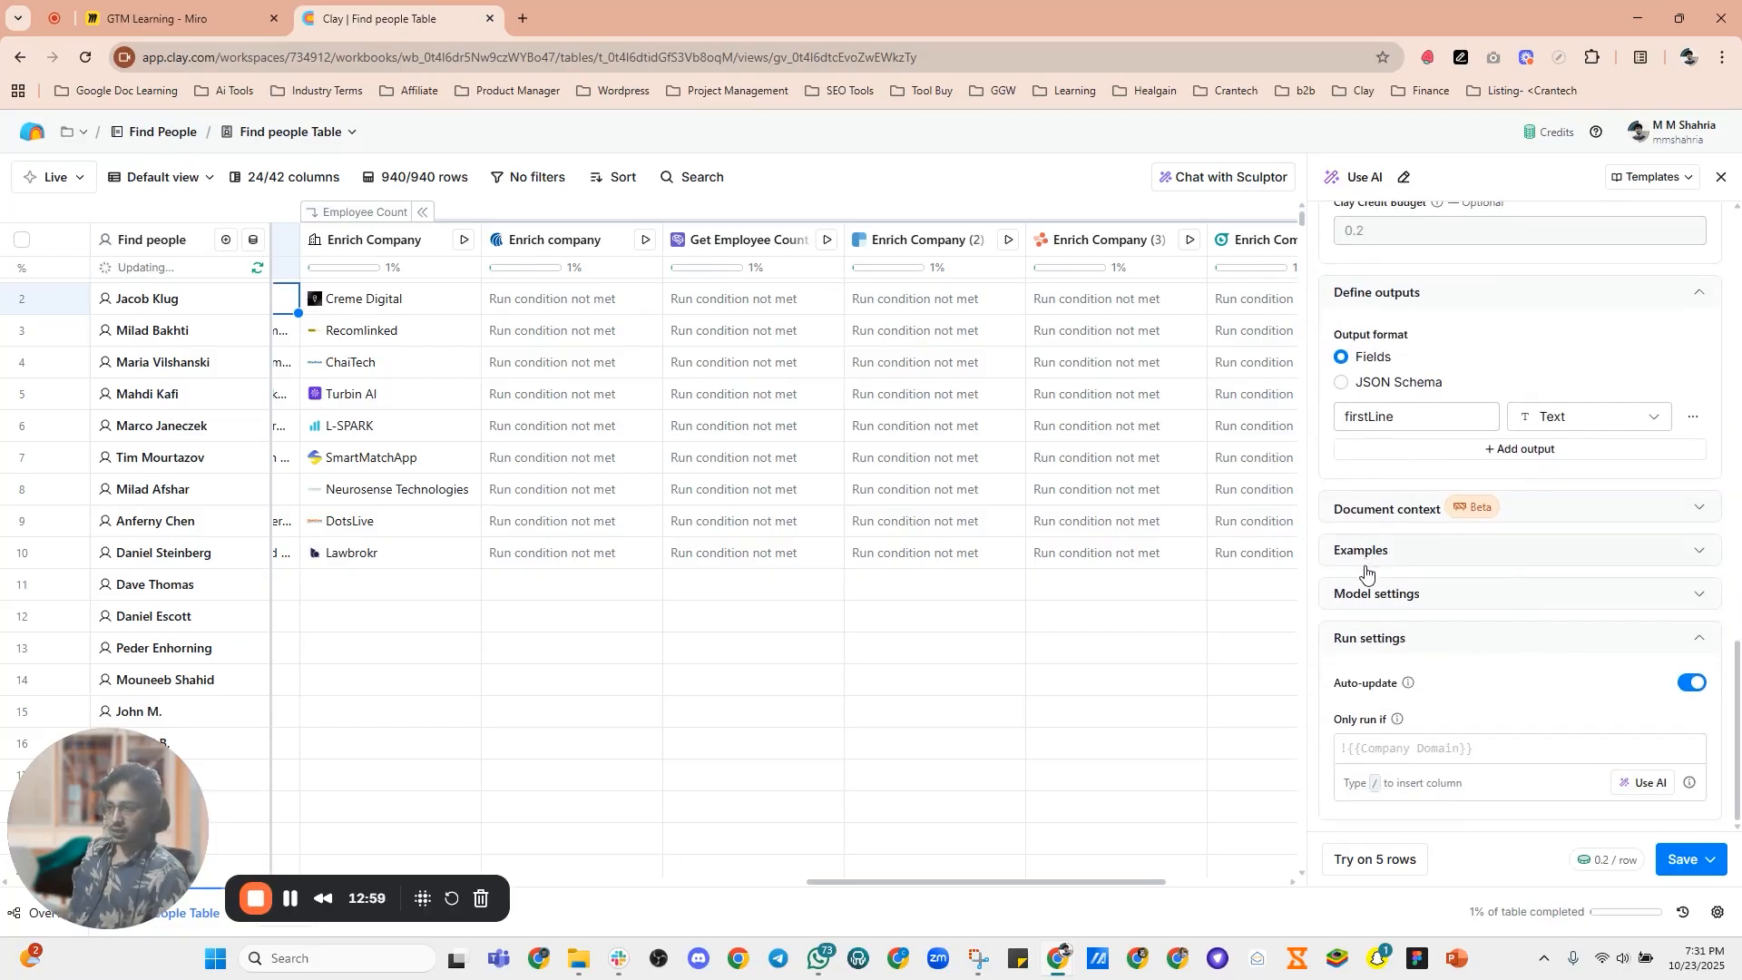
# Step: Save the AI column, run it on 10 rows, and bring the new Outbound First Line columns into view
pyautogui.click(1709, 867)
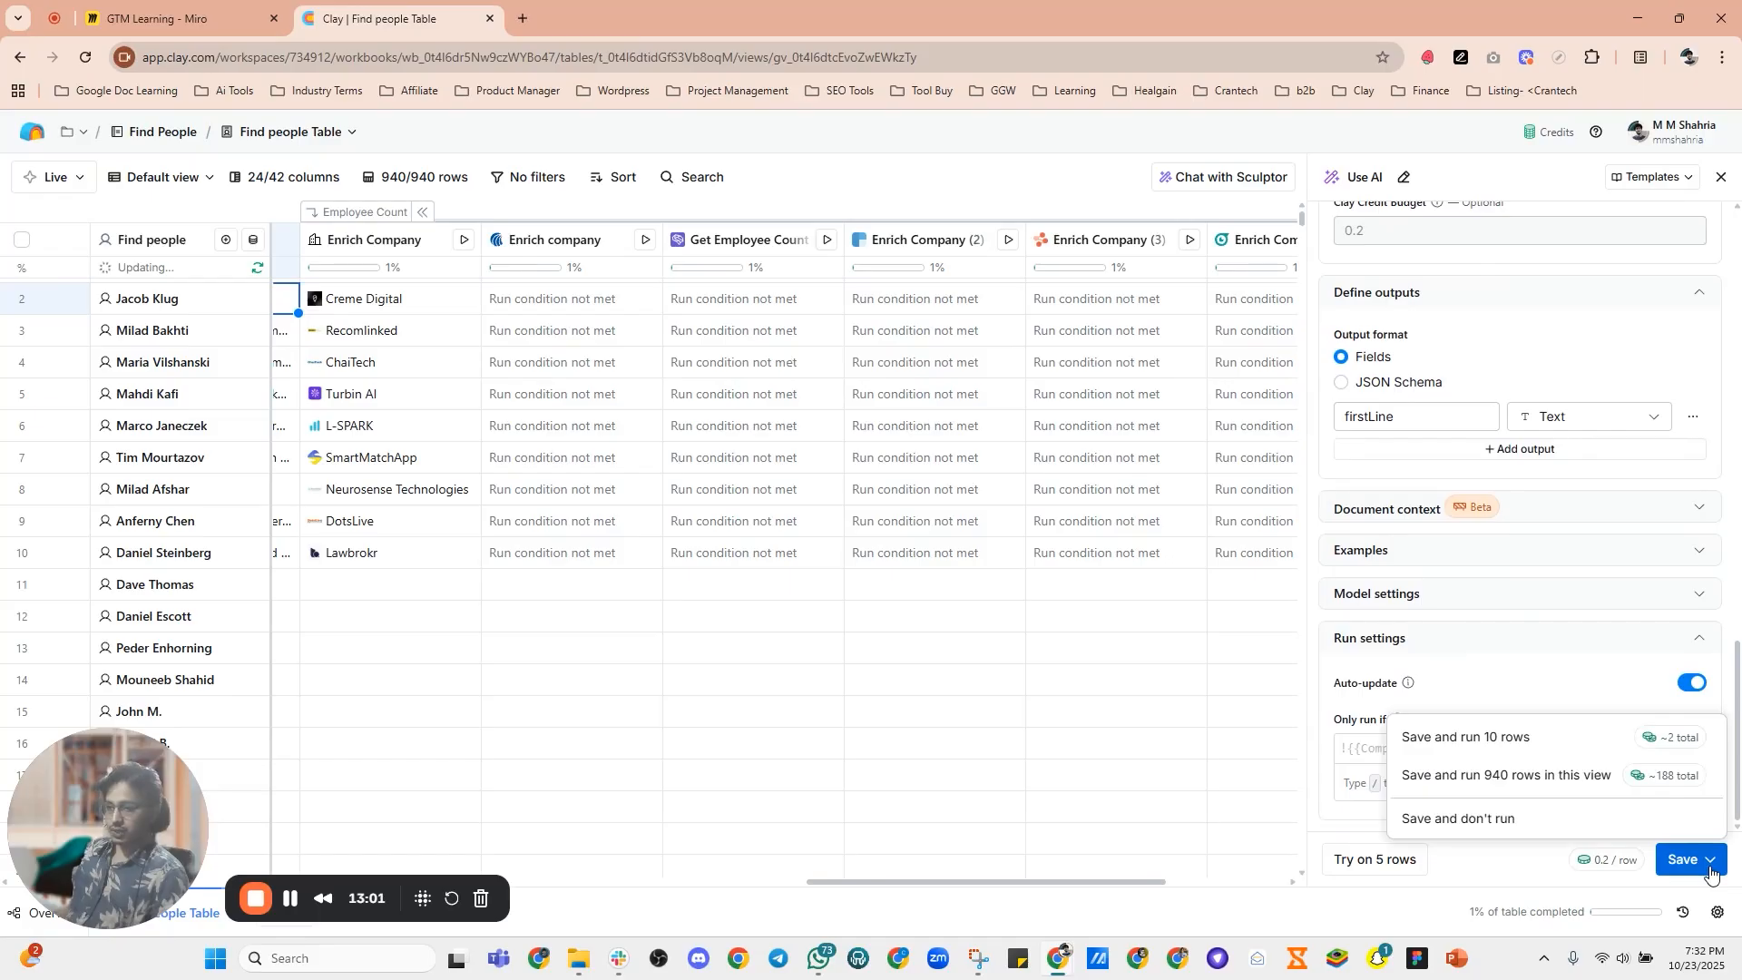
pyautogui.click(1501, 747)
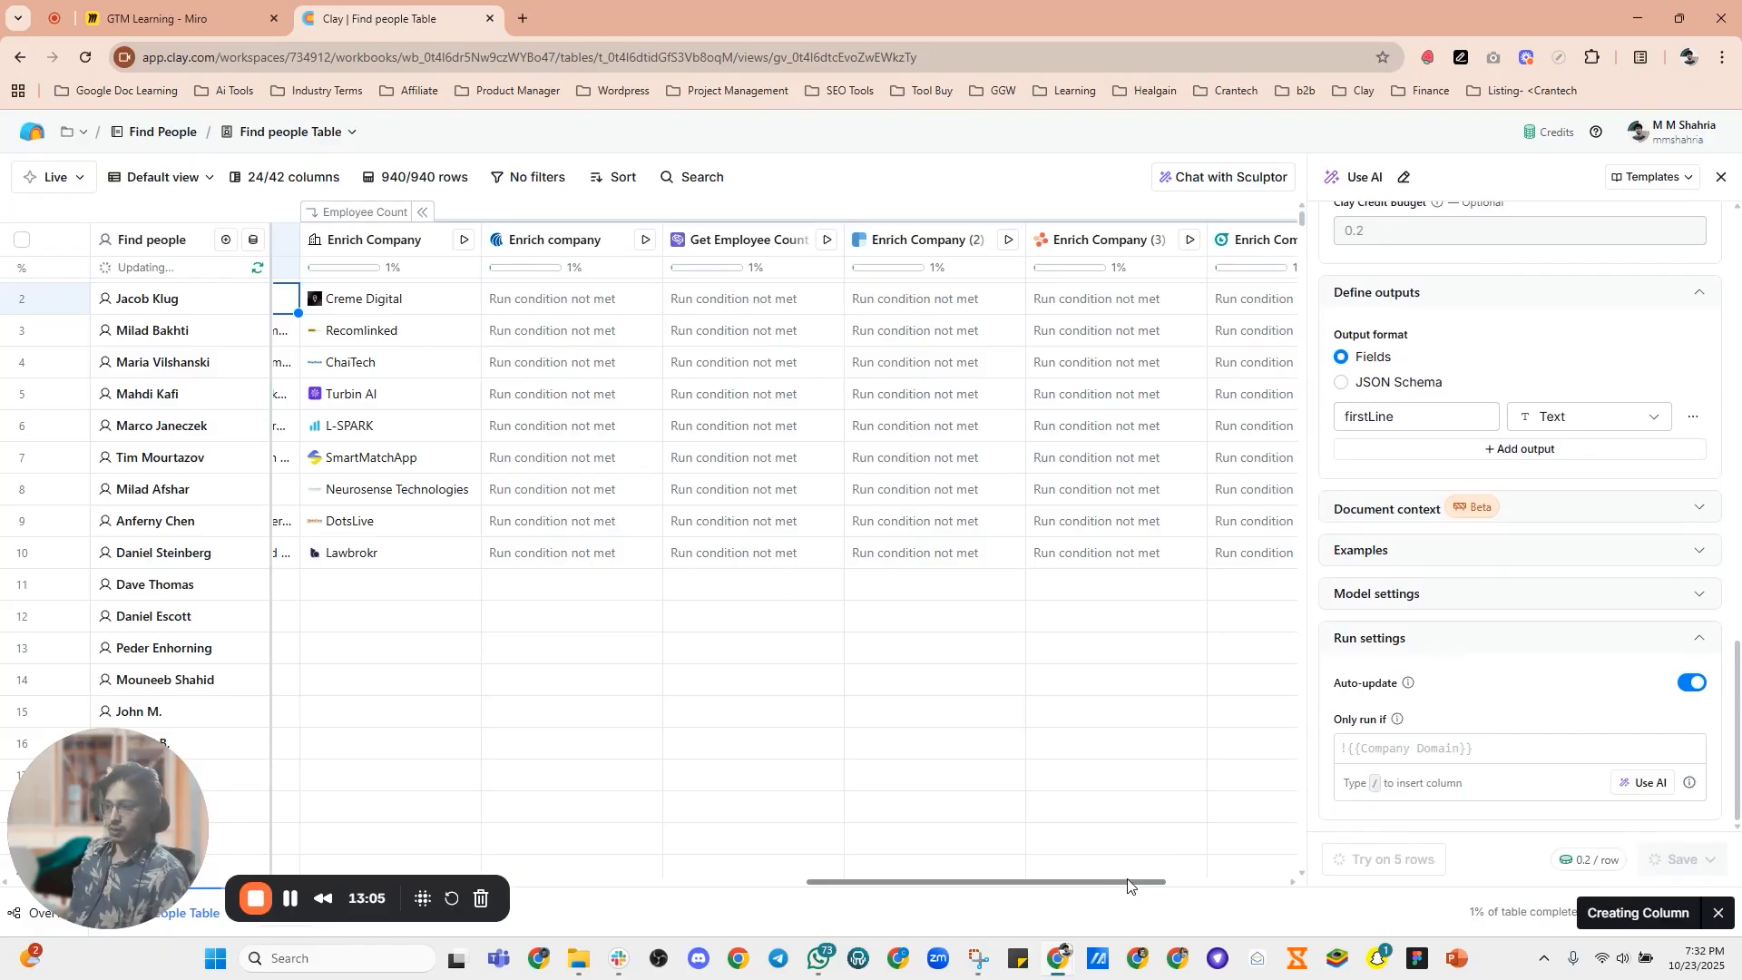
pyautogui.click(1059, 883)
pyautogui.moveTo(1115, 889); pyautogui.dragTo(1734, 882)
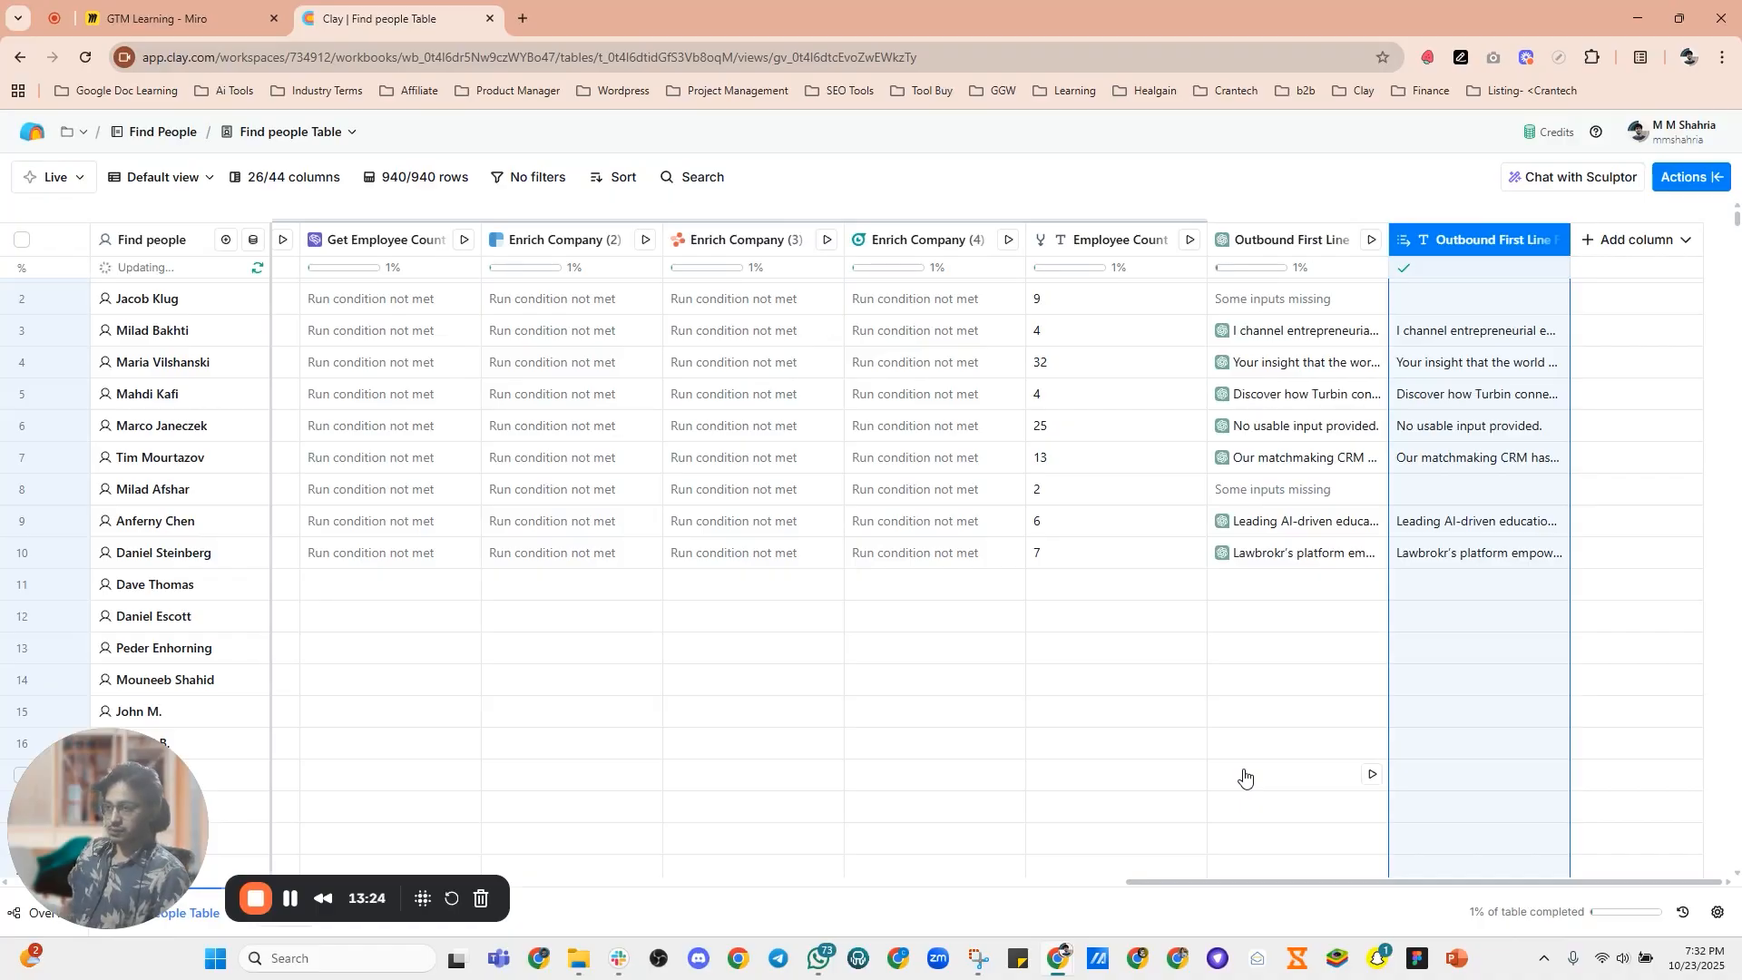
# Step: Inspect the Outbound First Line cells with missing inputs in rows 2 and 8 and check the Summary column for those rows
pyautogui.click(1292, 301)
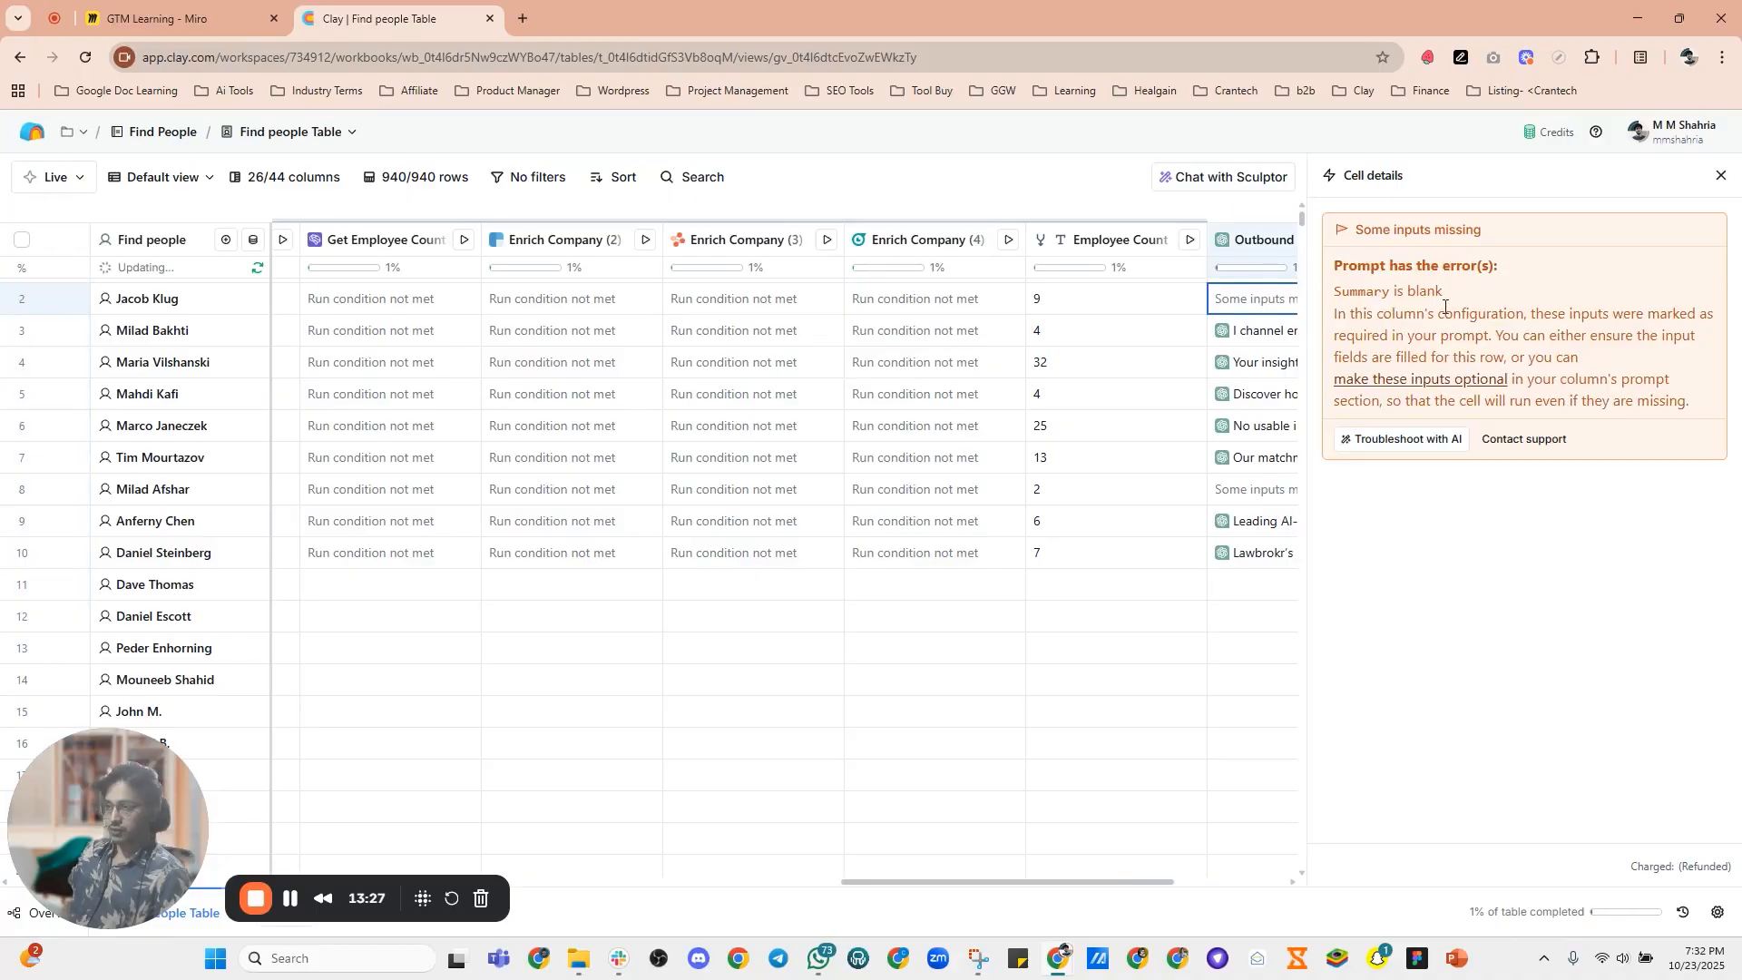
pyautogui.click(1721, 179)
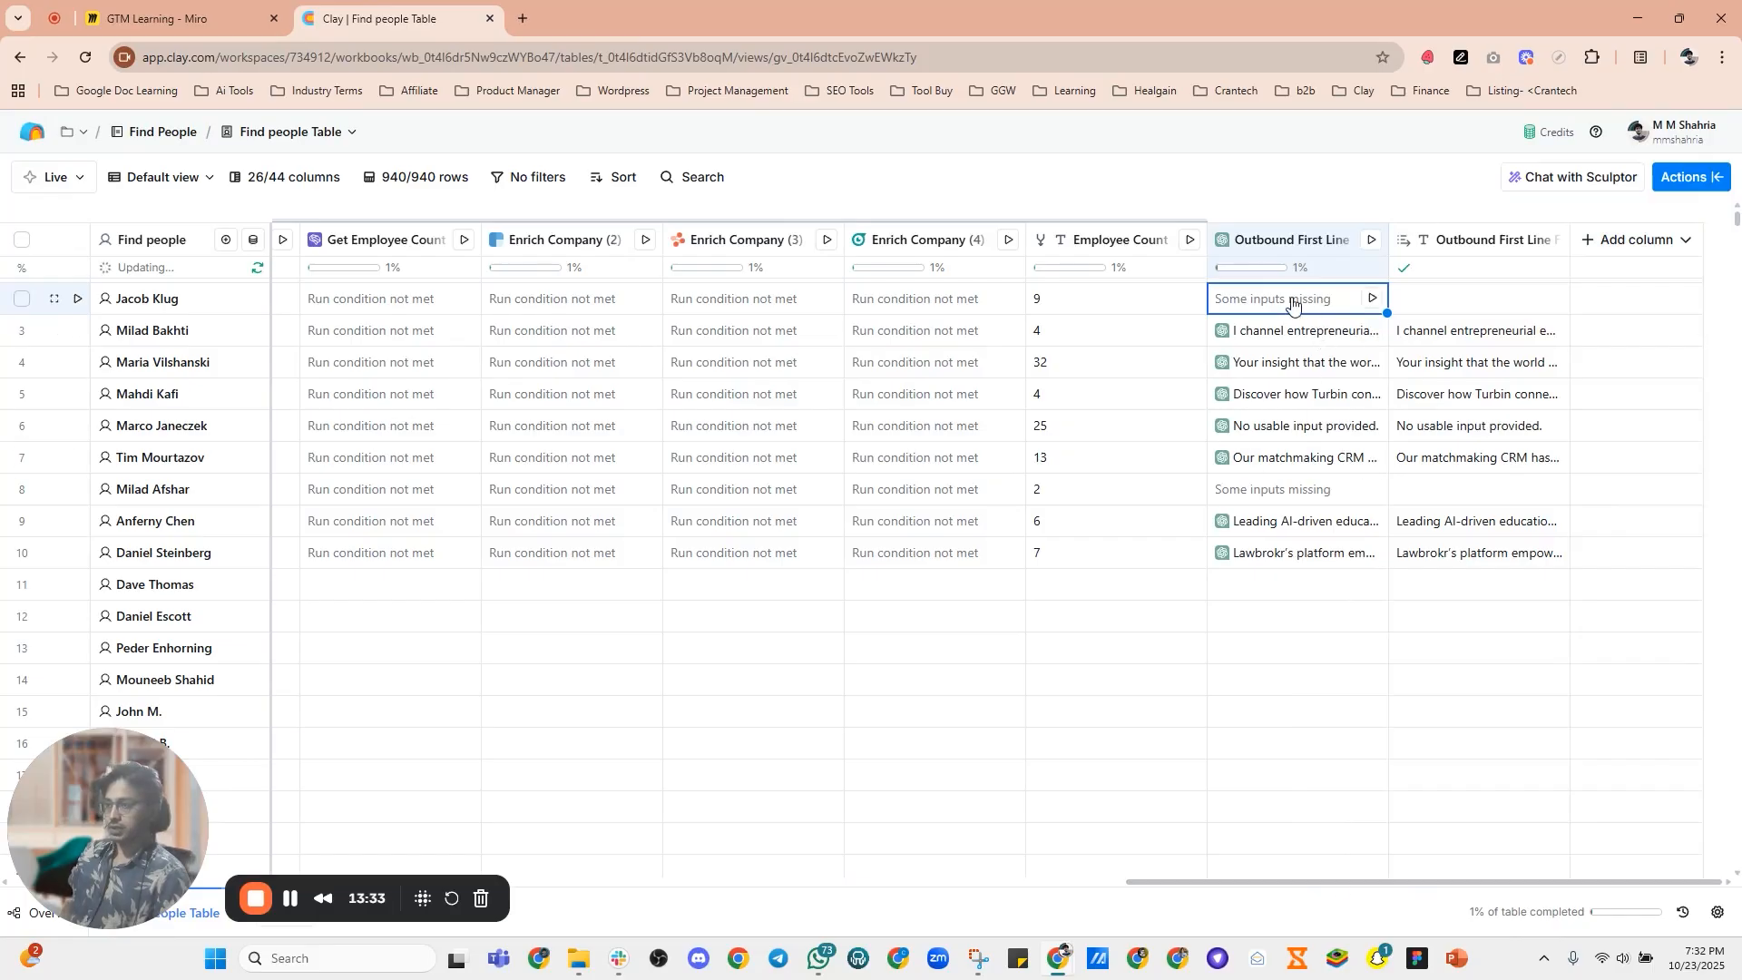
pyautogui.click(1256, 494)
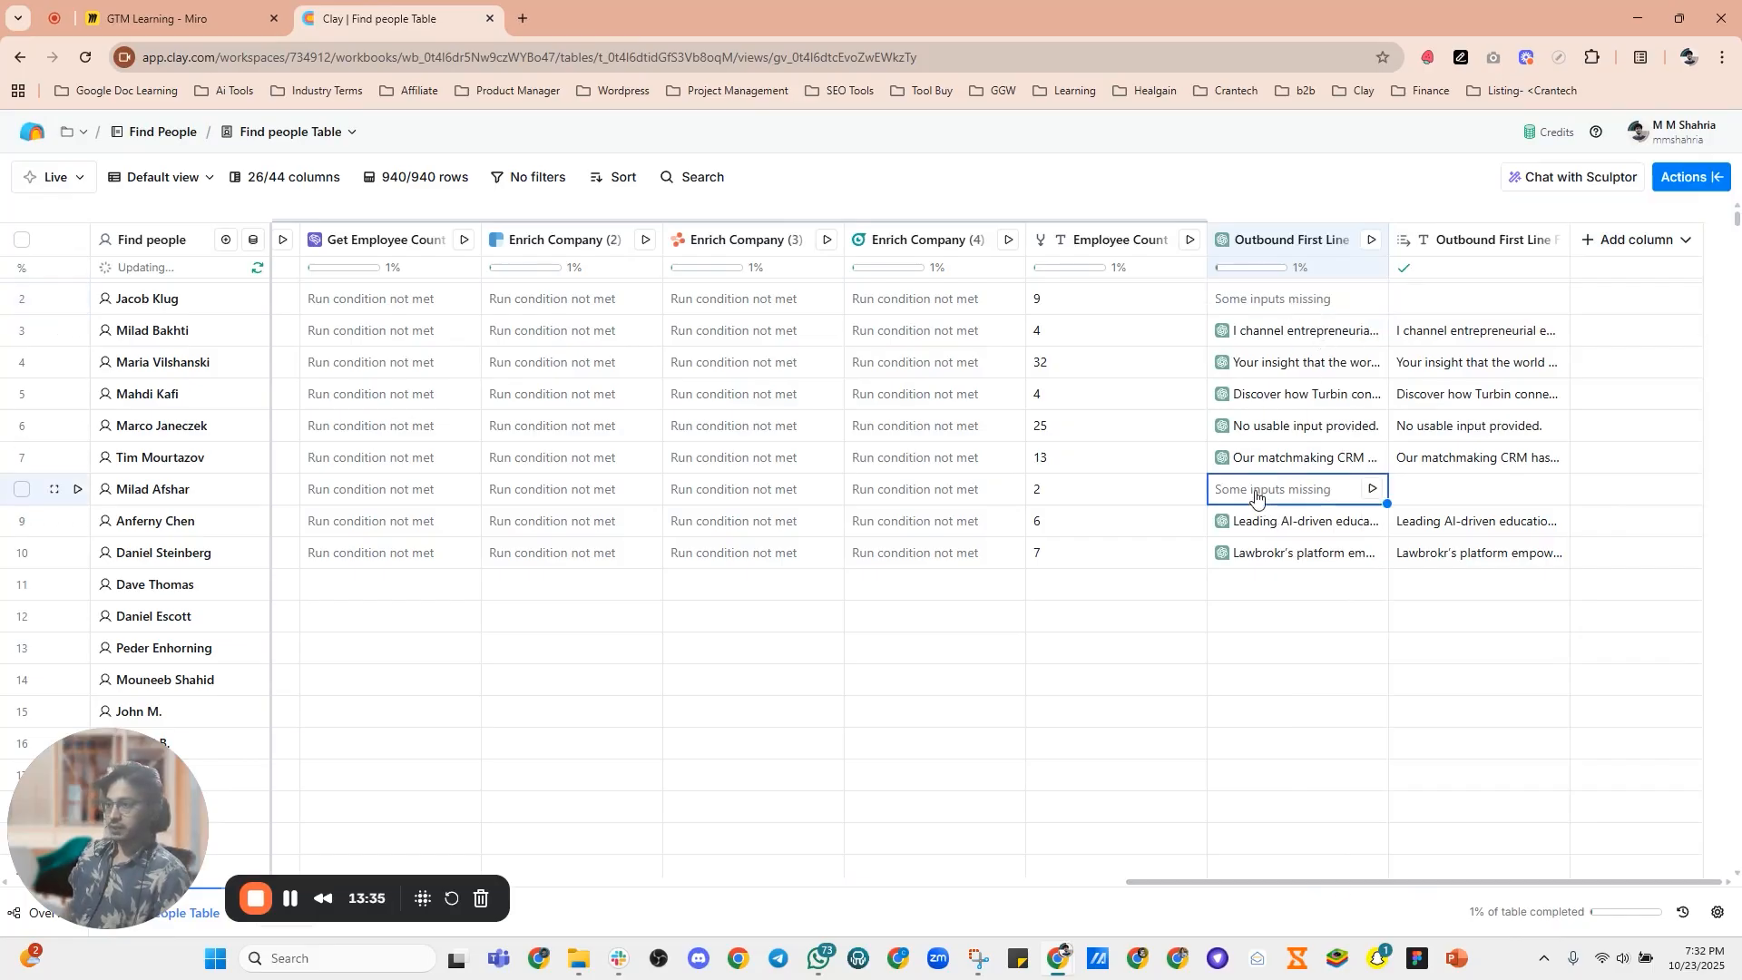
pyautogui.click(1720, 175)
pyautogui.moveTo(1233, 886); pyautogui.dragTo(852, 895)
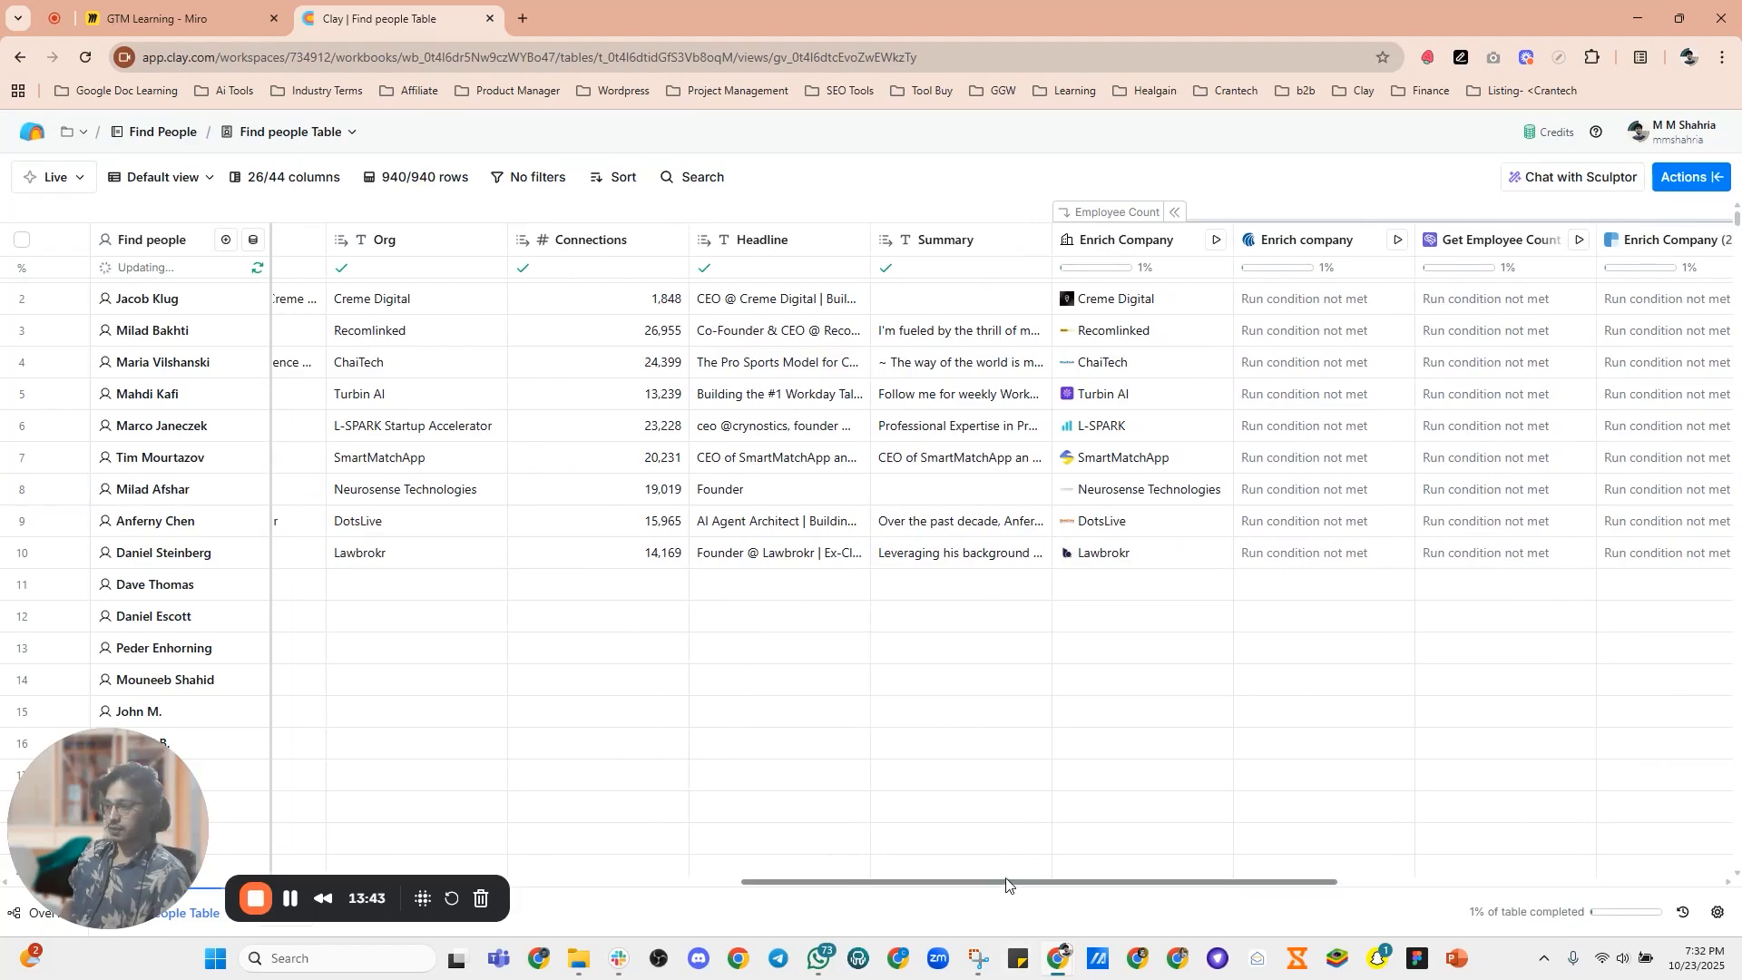
pyautogui.moveTo(1008, 893); pyautogui.dragTo(1551, 907)
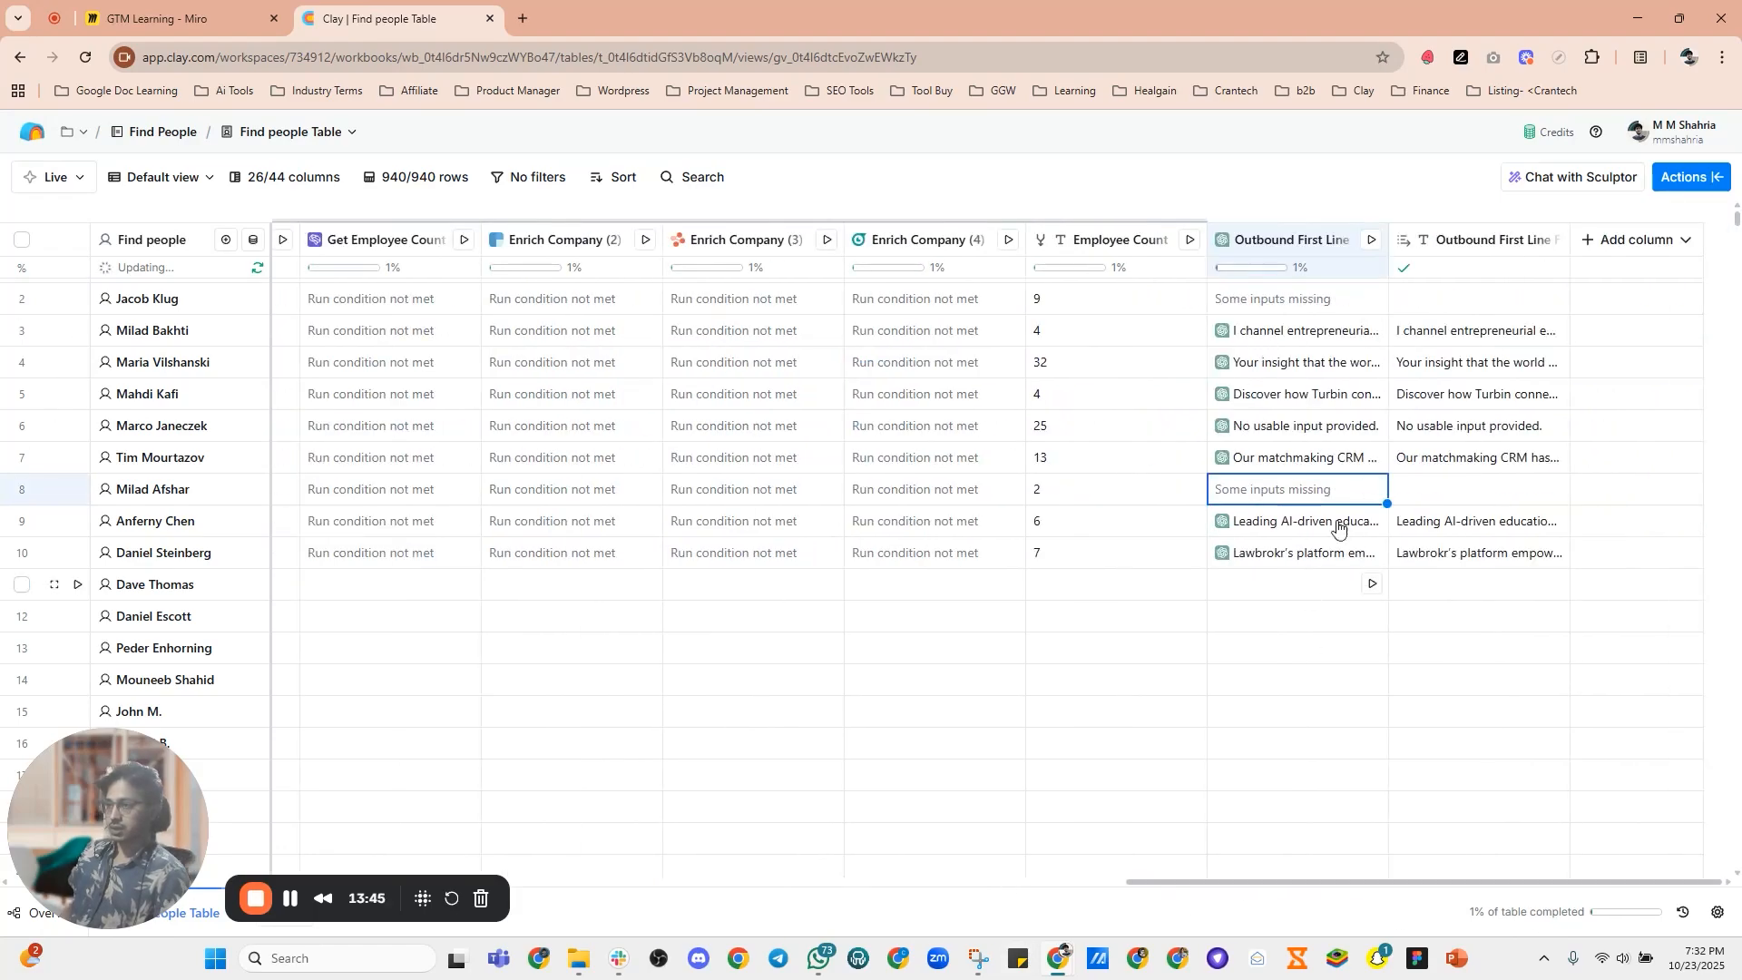
# Step: Read the full generated outbound first lines in rows 3, 4 and 10, and close the cell details
pyautogui.click(1443, 336)
pyautogui.doubleClick(1442, 334)
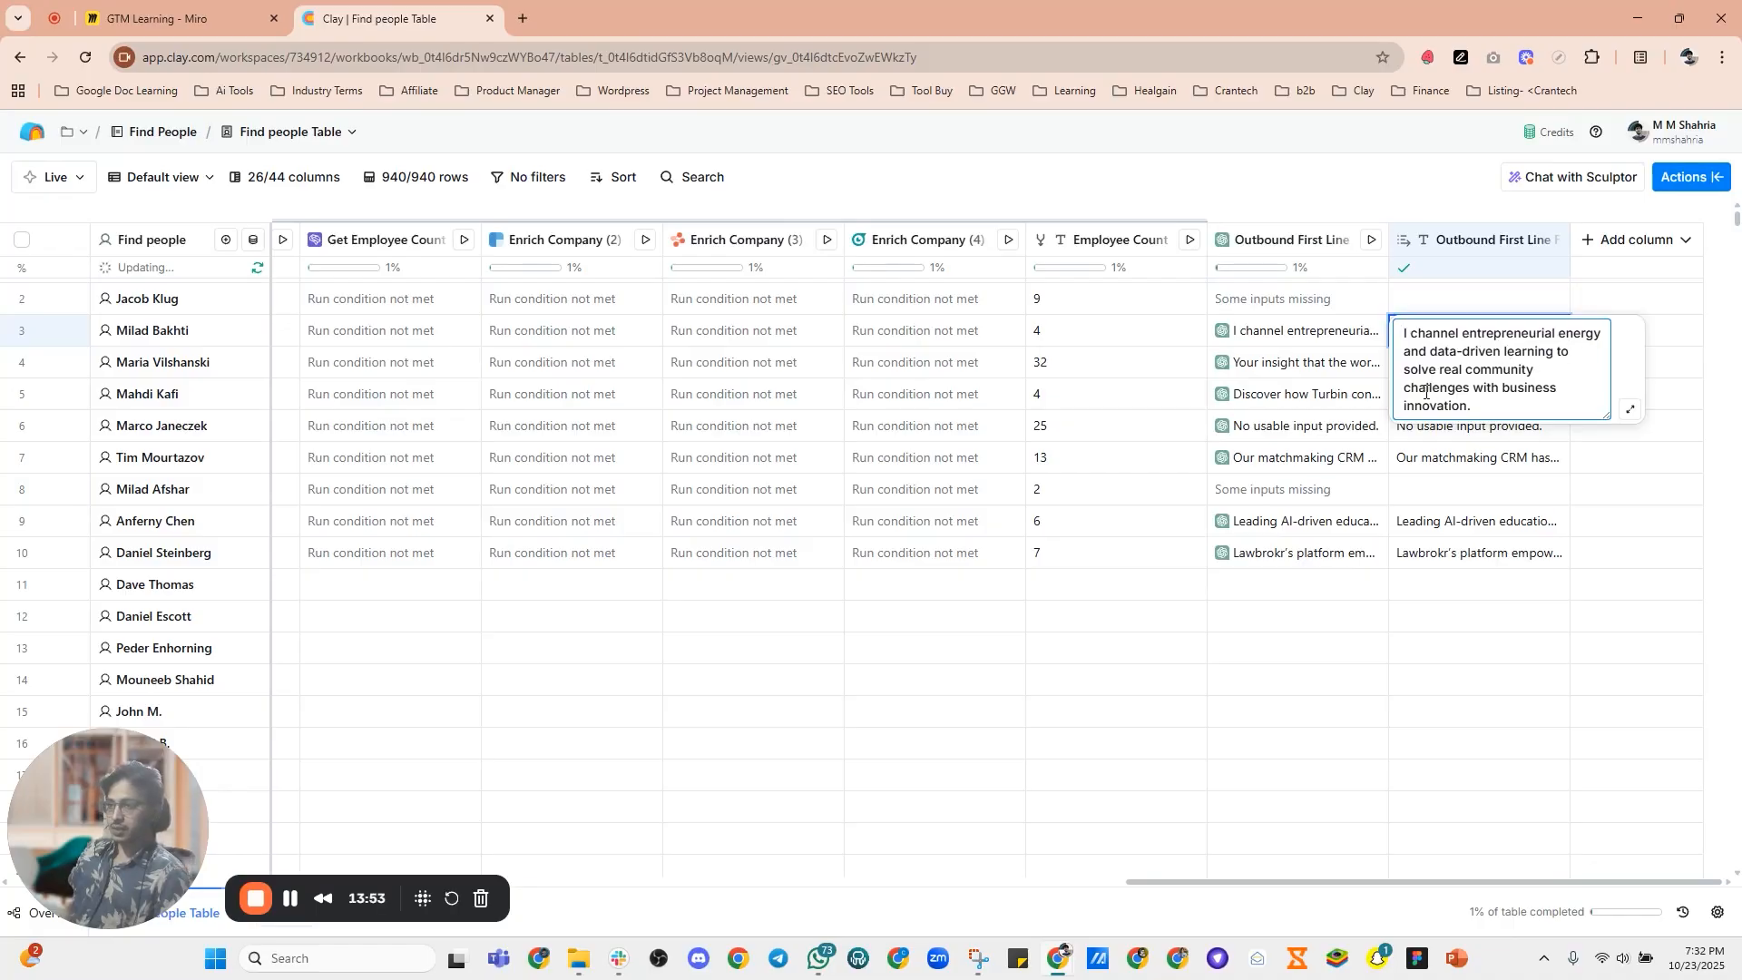
pyautogui.click(1447, 455)
pyautogui.click(1453, 362)
pyautogui.doubleClick(1454, 361)
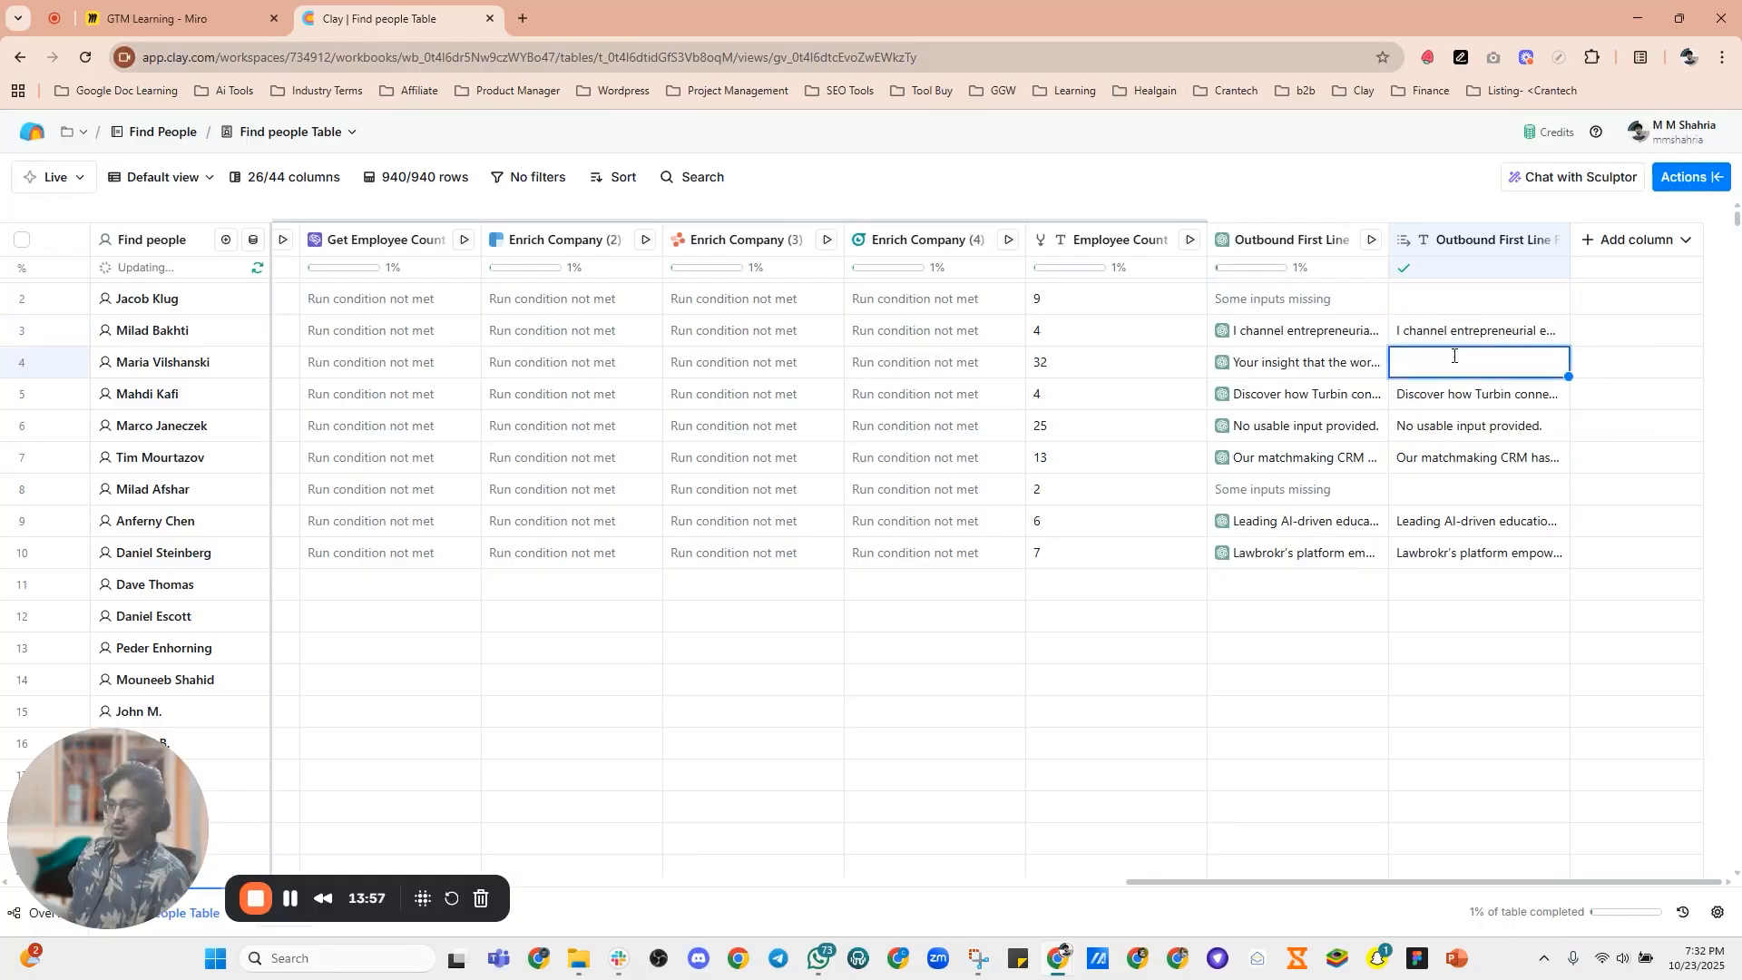
pyautogui.click(1505, 400)
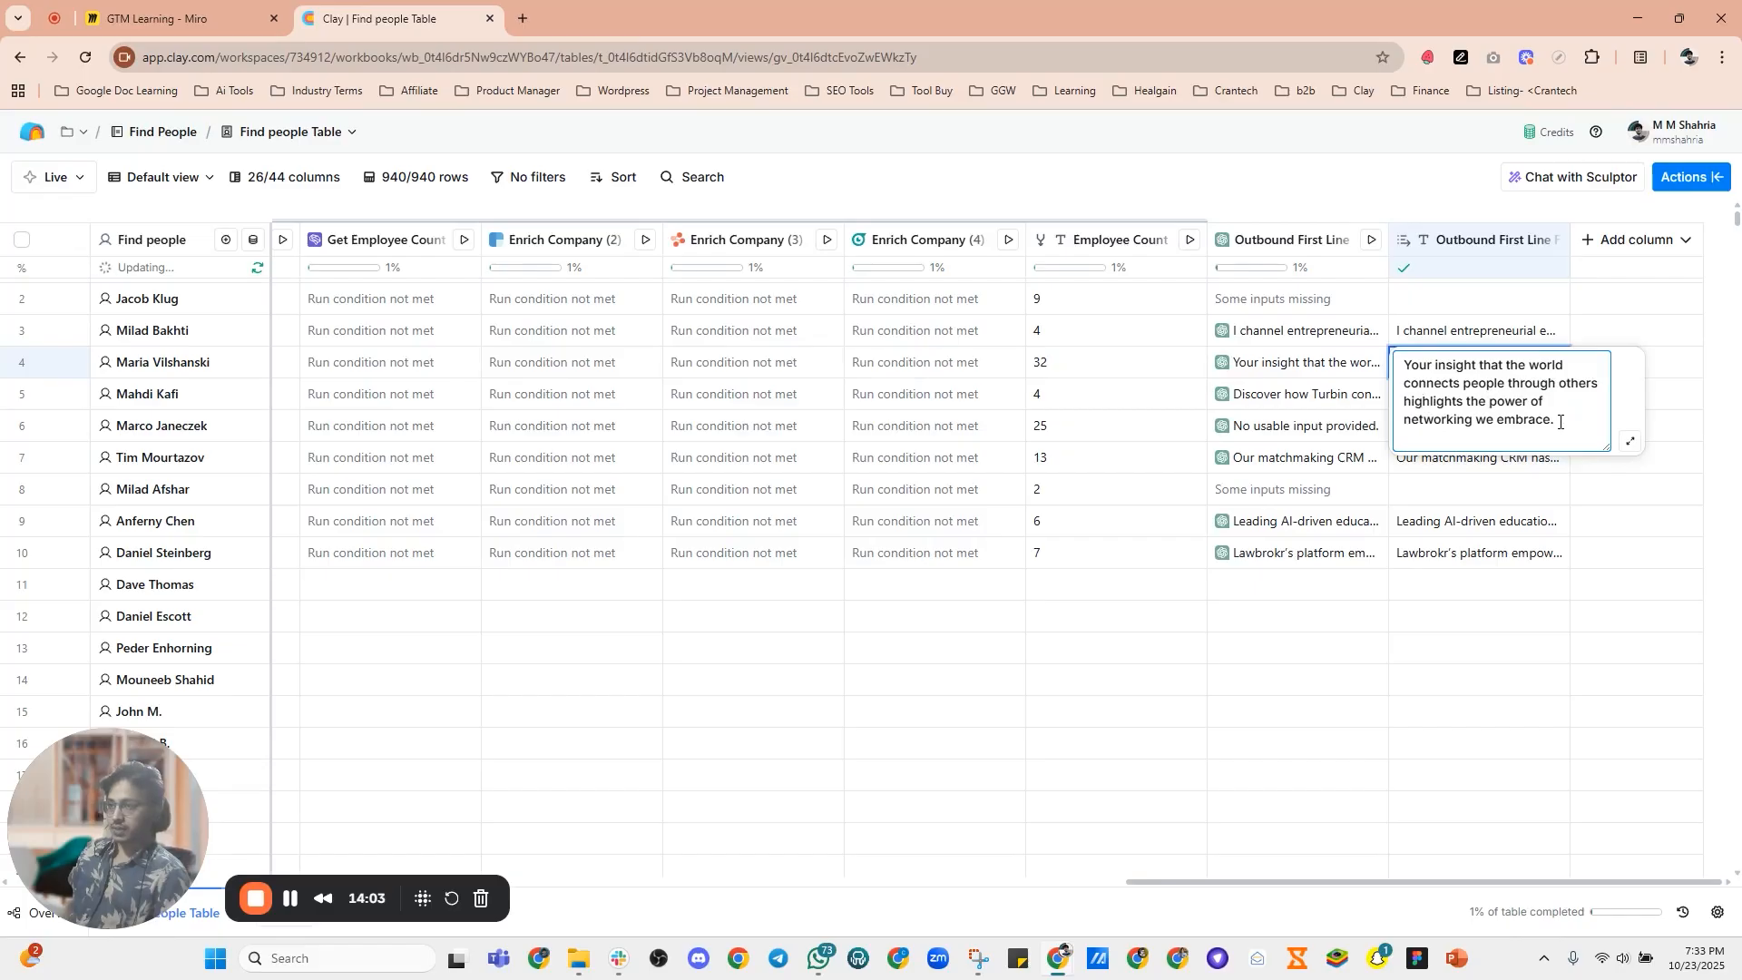
pyautogui.click(1442, 522)
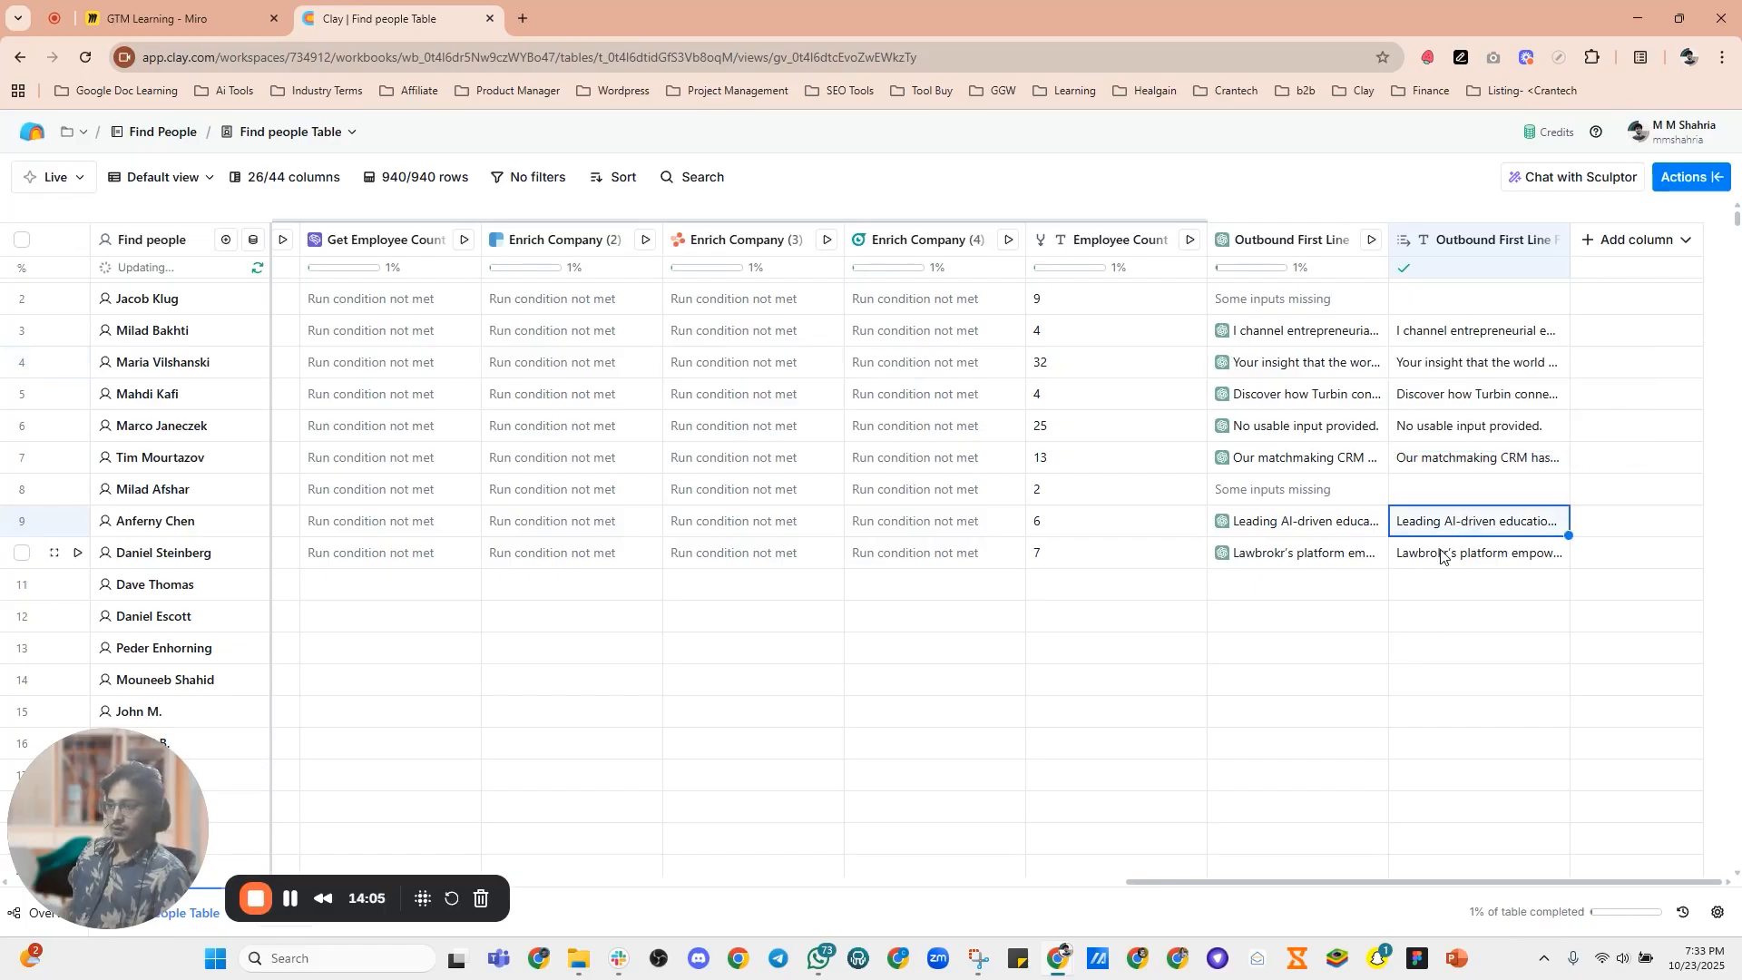
pyautogui.click(1441, 557)
pyautogui.click(1441, 557)
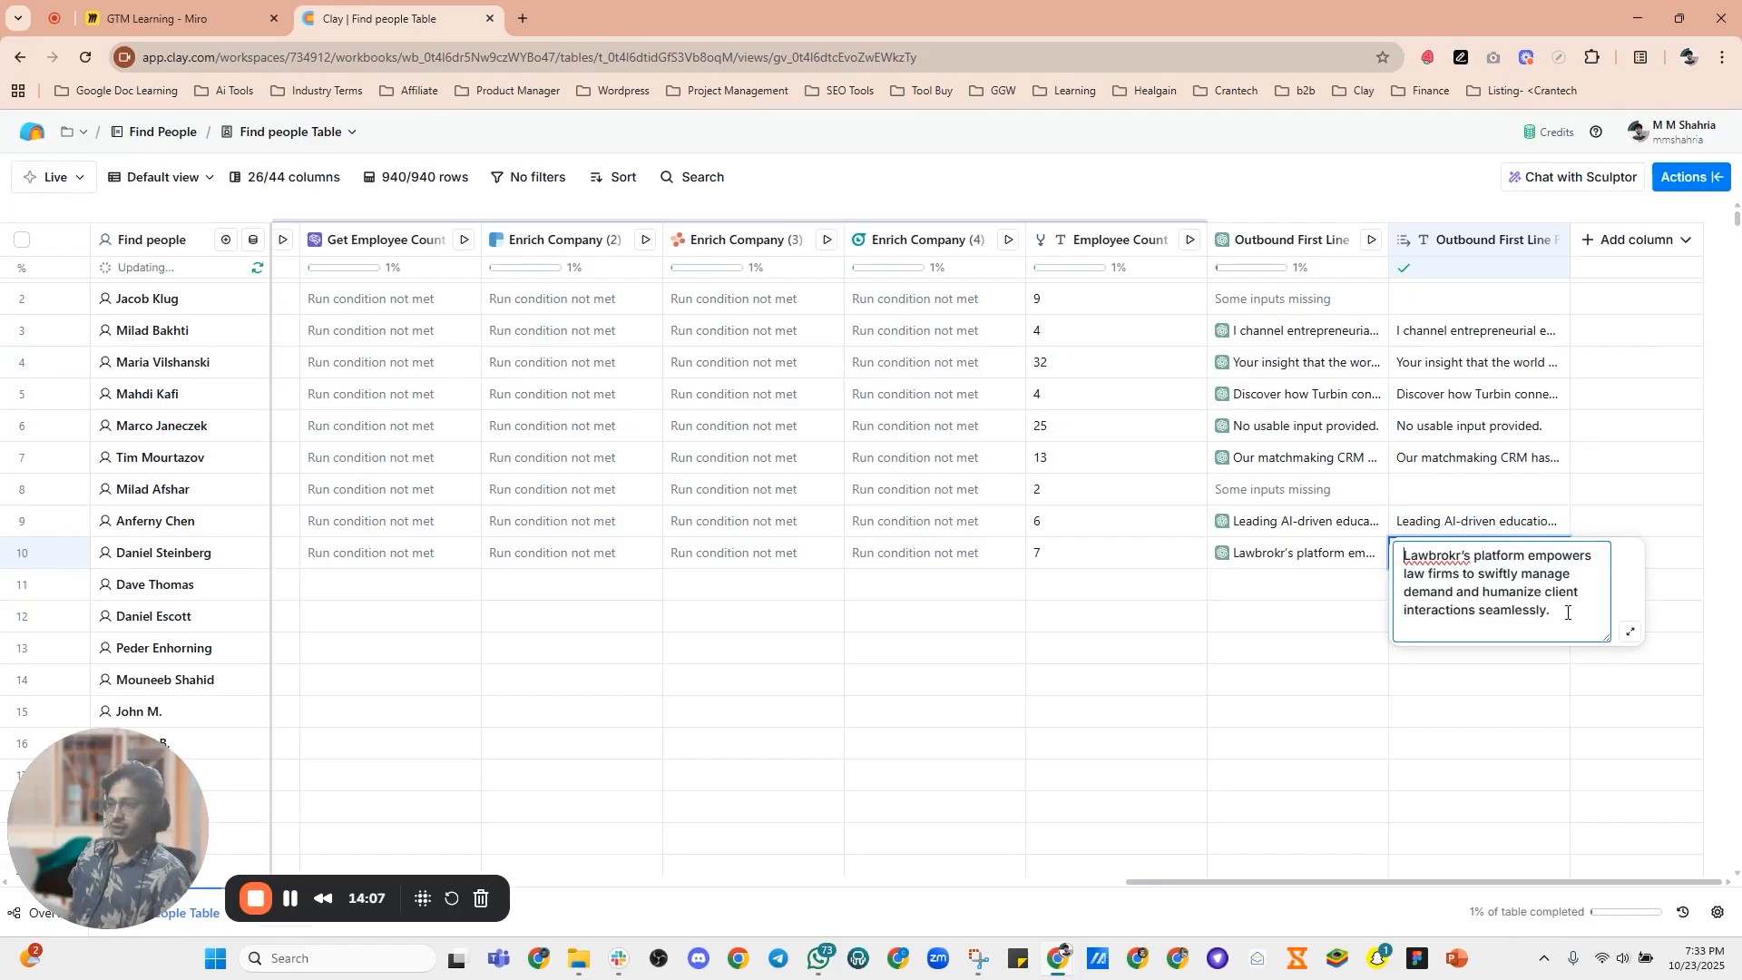
pyautogui.moveTo(1522, 615); pyautogui.dragTo(1399, 562)
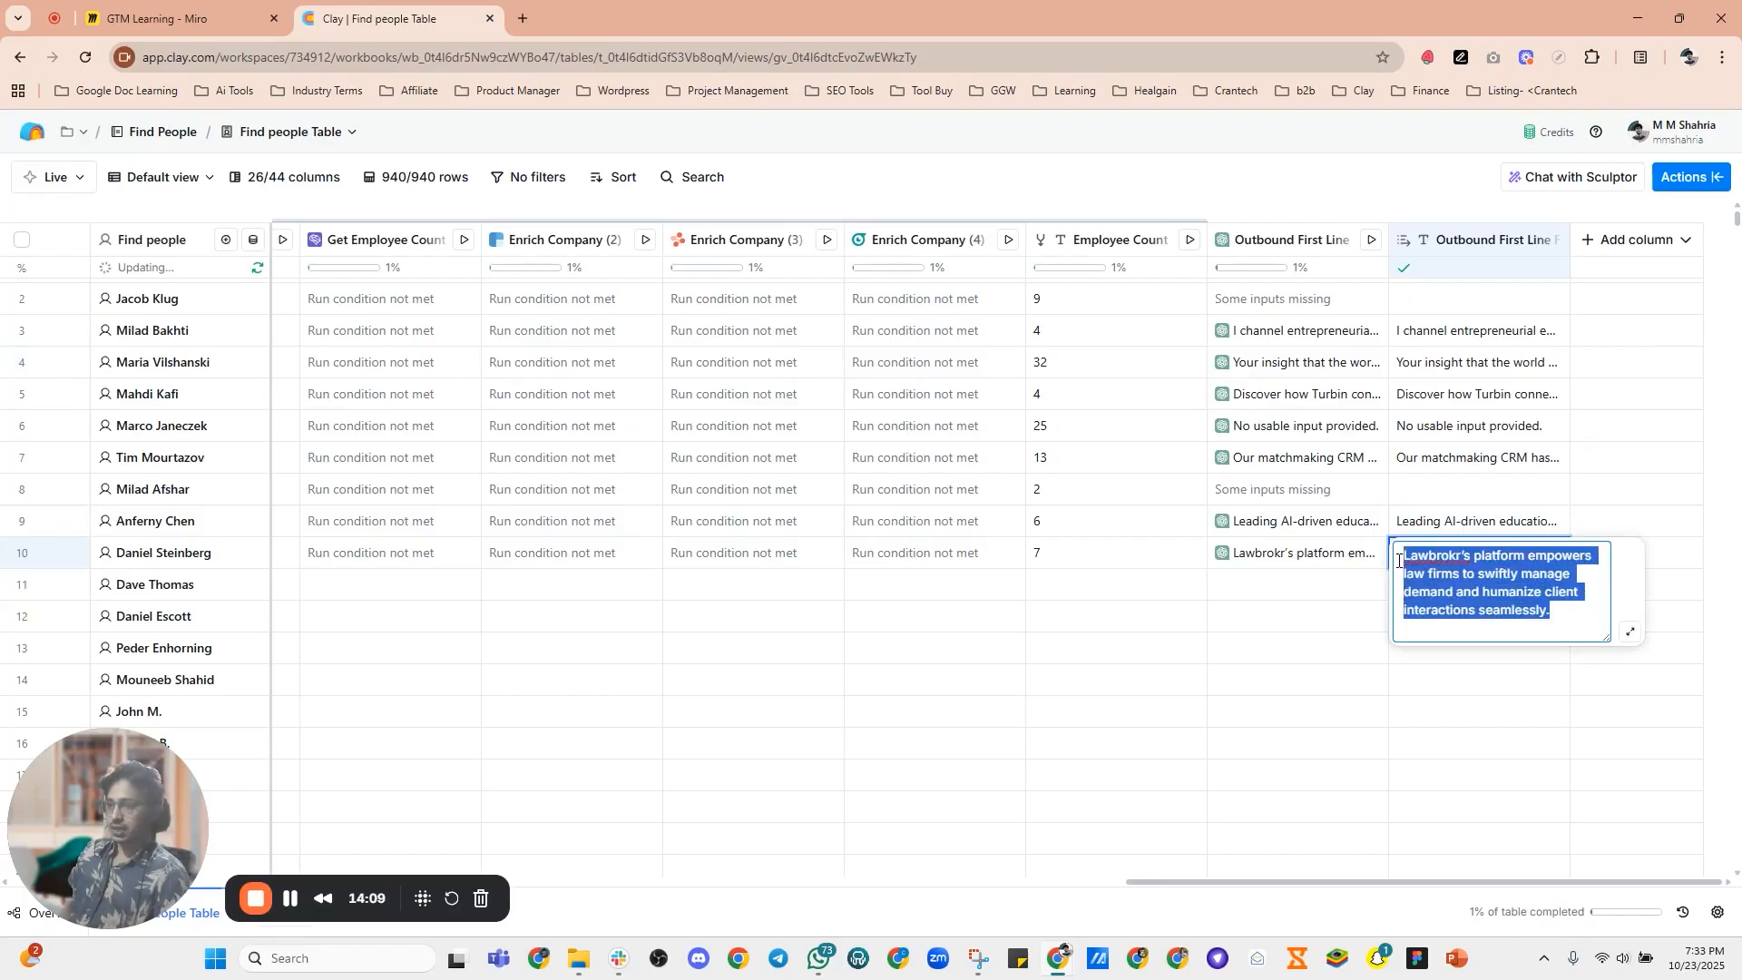
pyautogui.click(1369, 613)
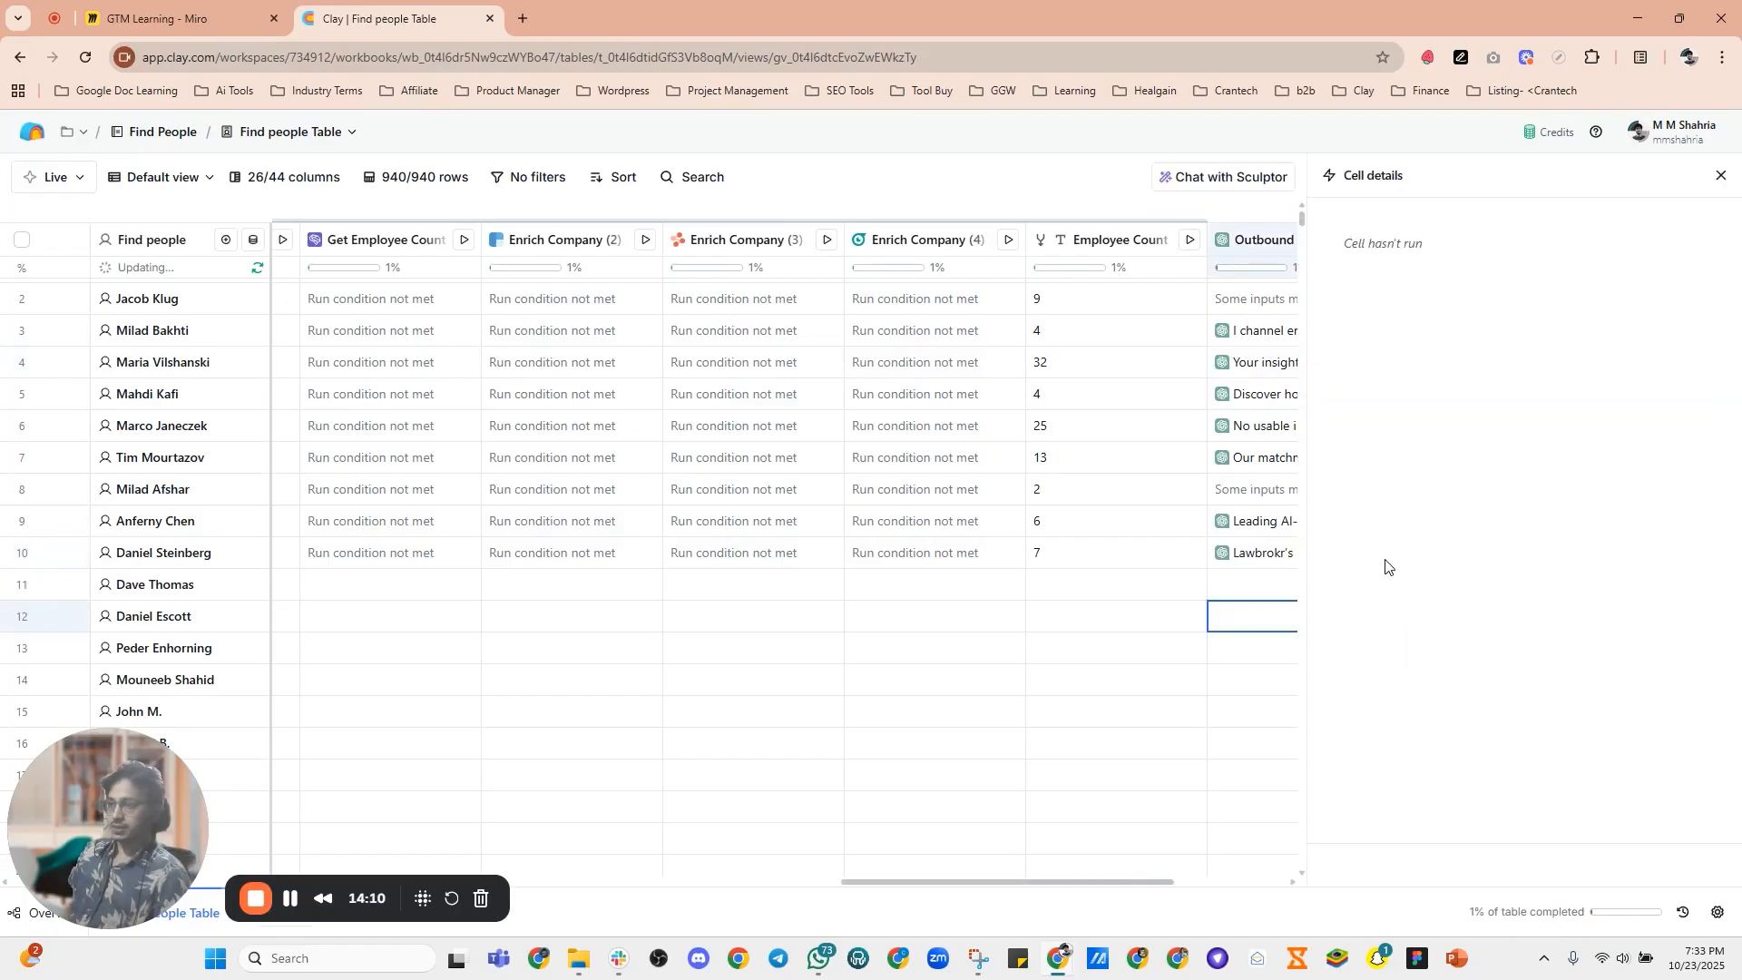
pyautogui.click(1720, 176)
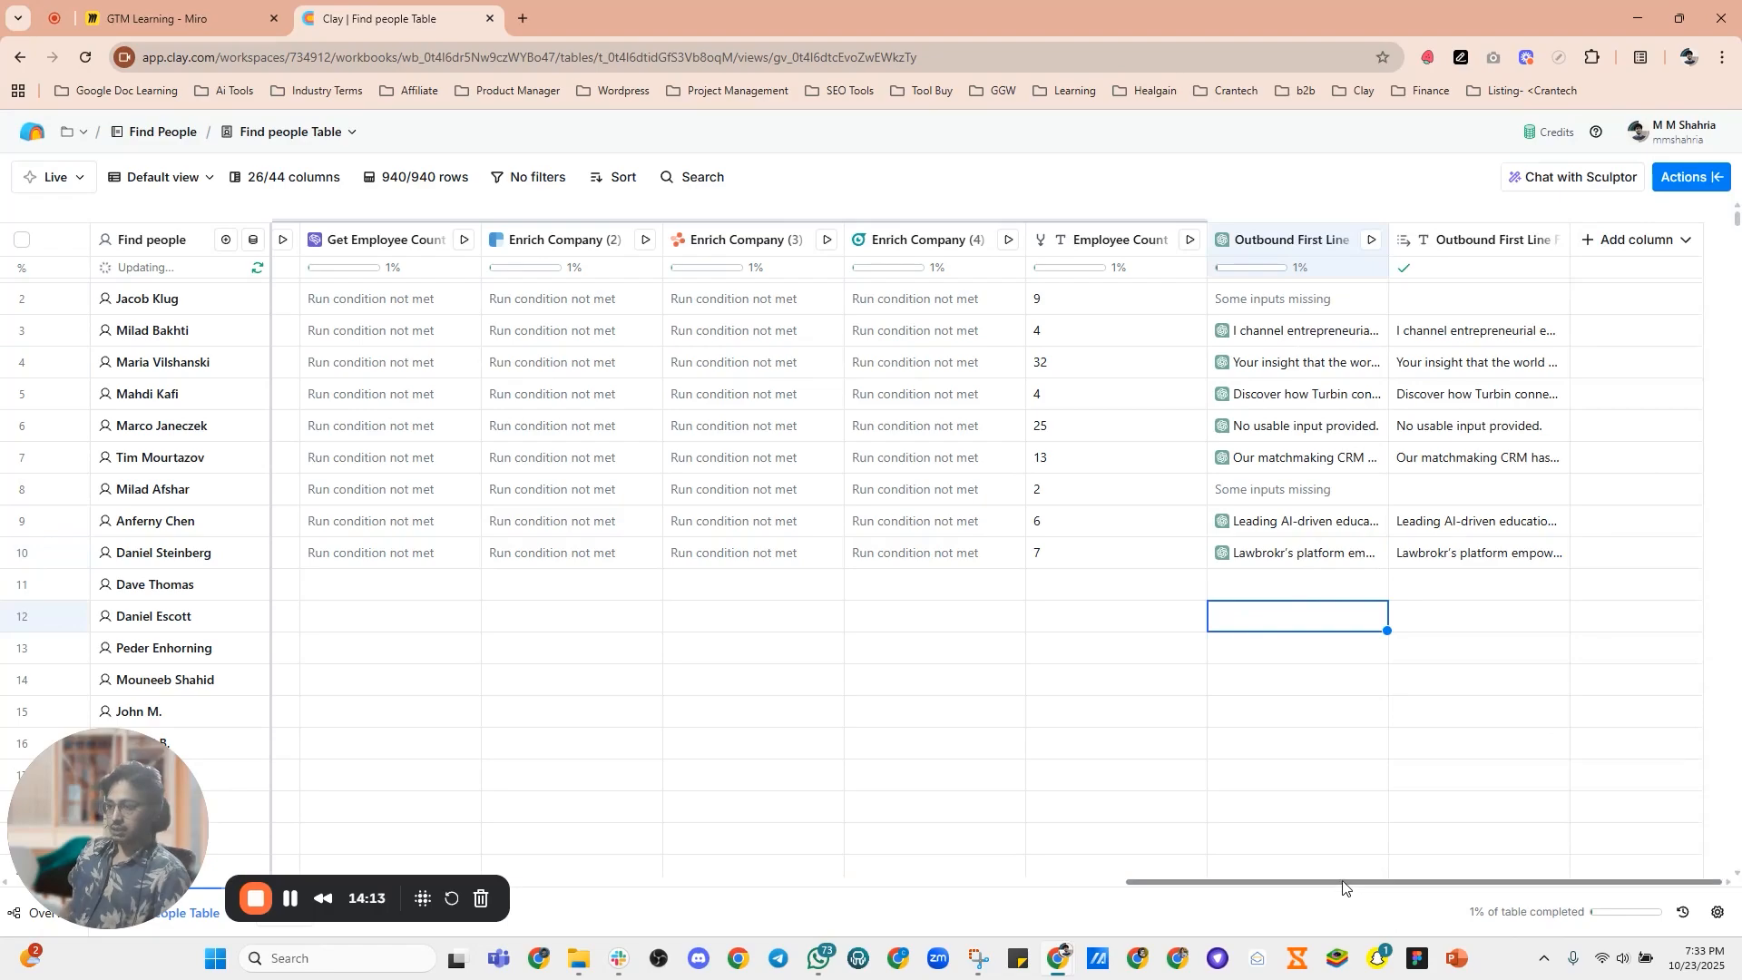
# Step: Search the enrichment actions for "smartlead" and "intantly" to examine the campaign integrations, and clear the search
pyautogui.click(1680, 253)
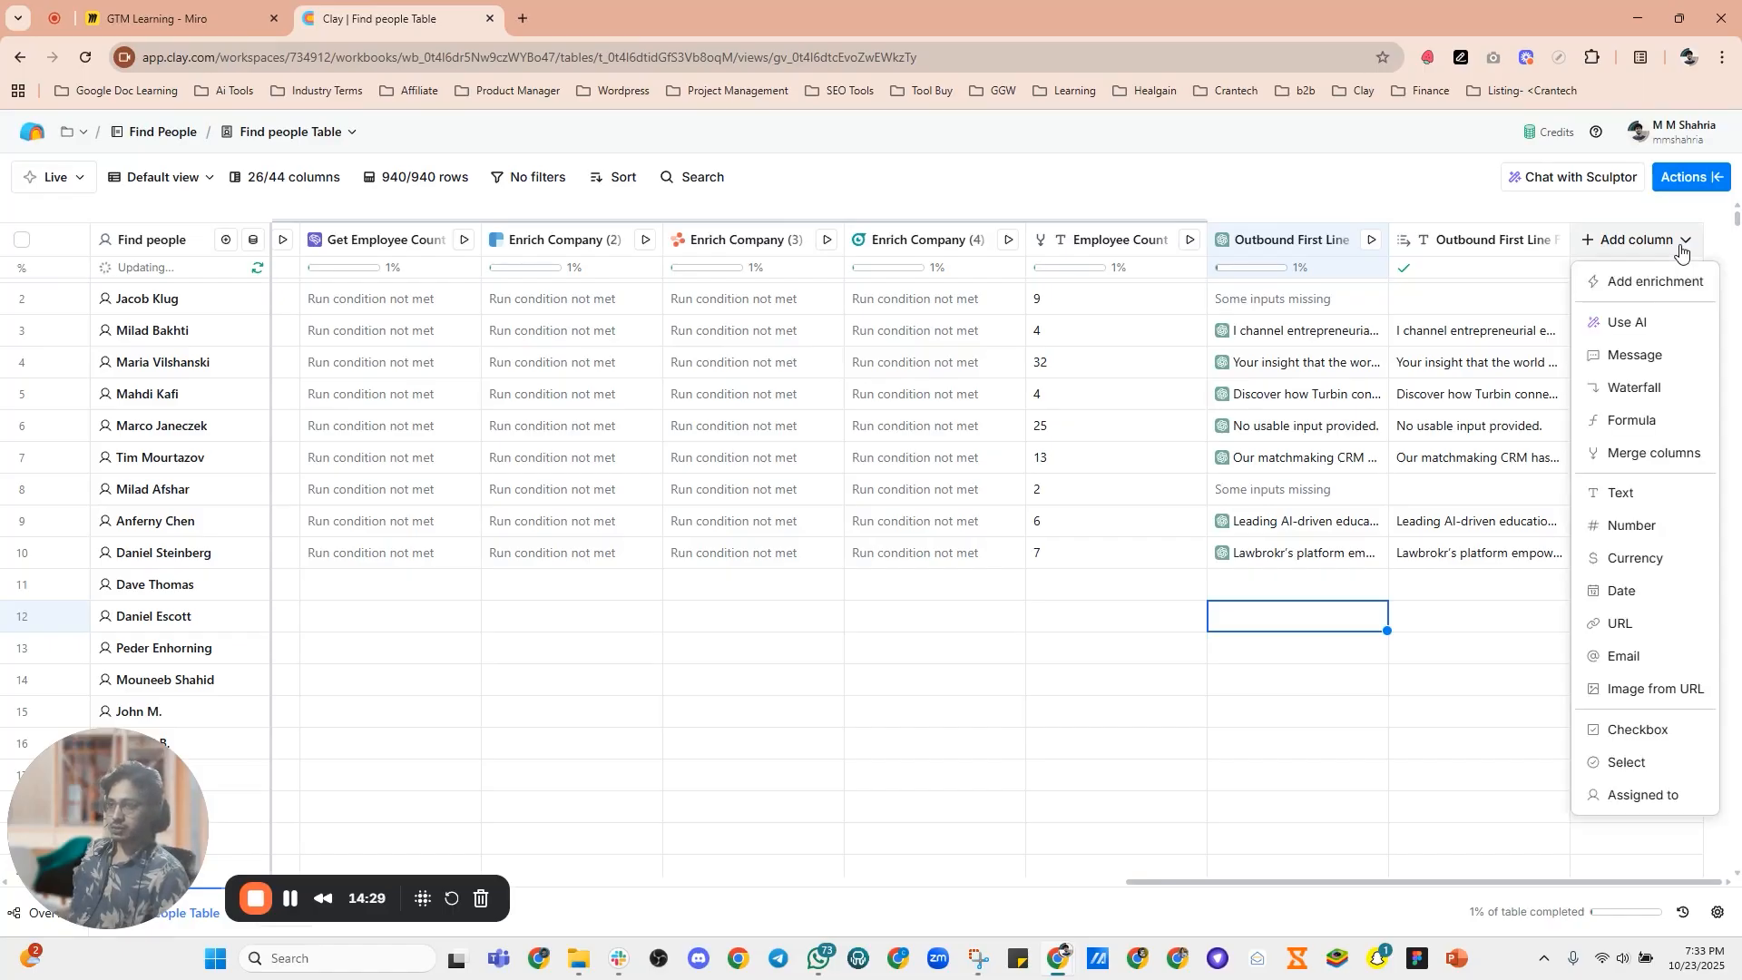
pyautogui.click(1646, 288)
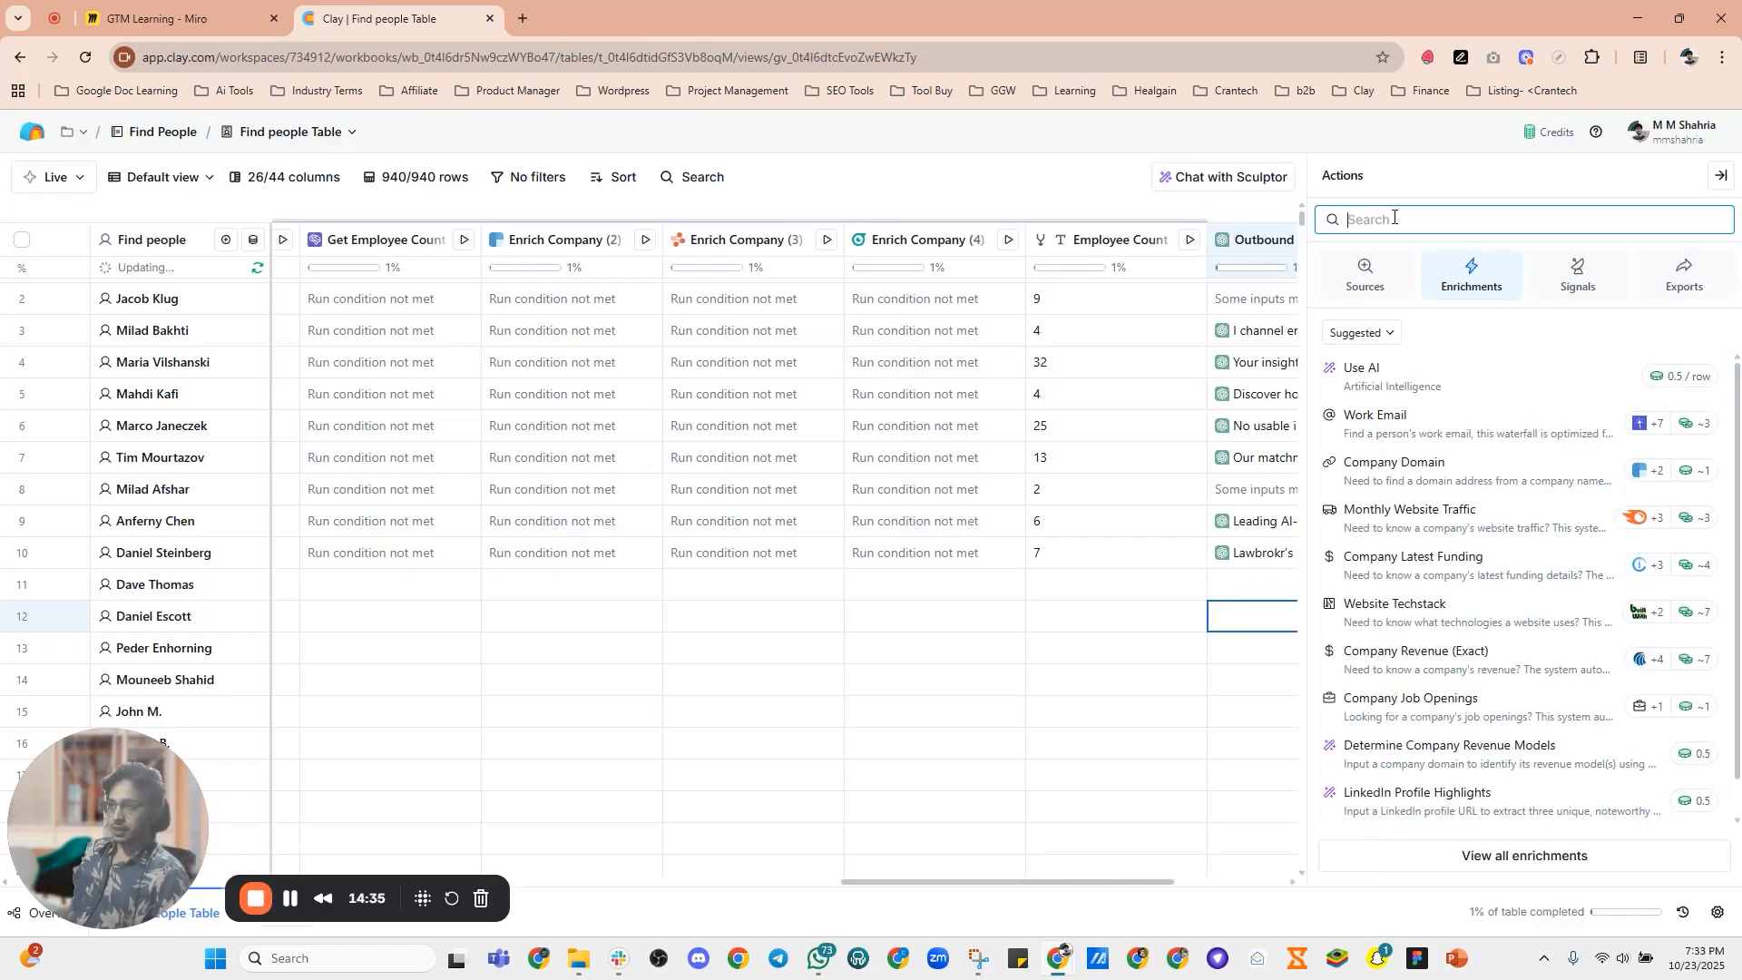
pyautogui.write('smar')
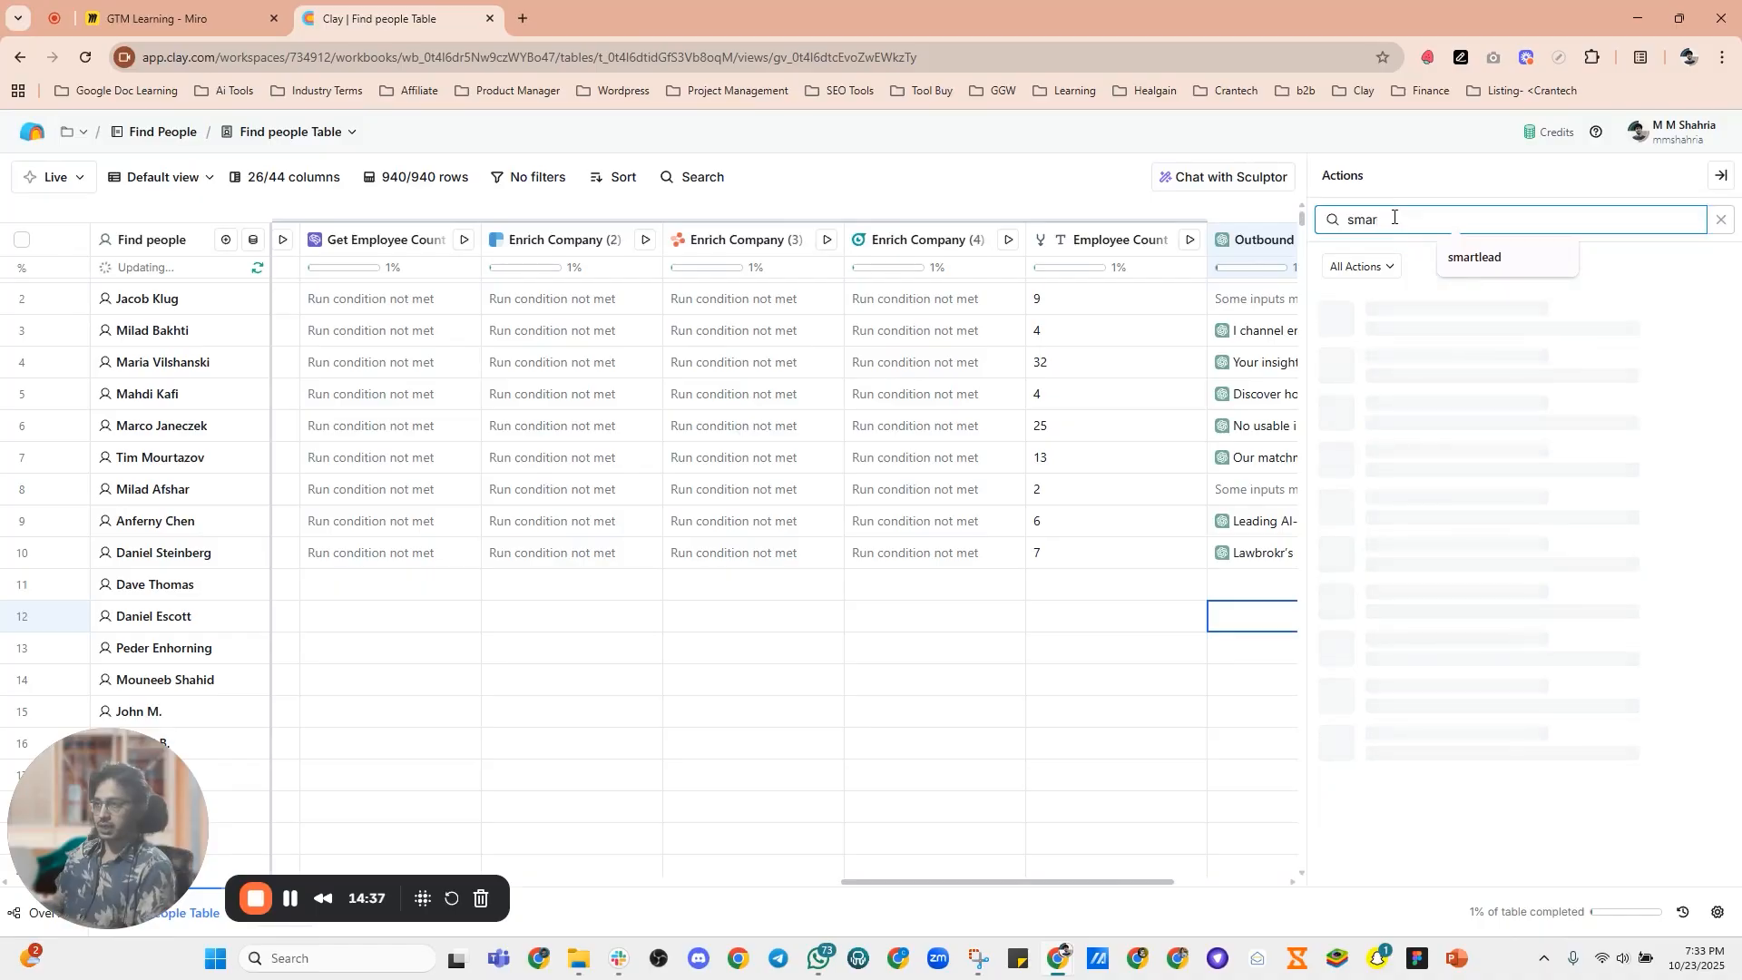
pyautogui.write('tlead')
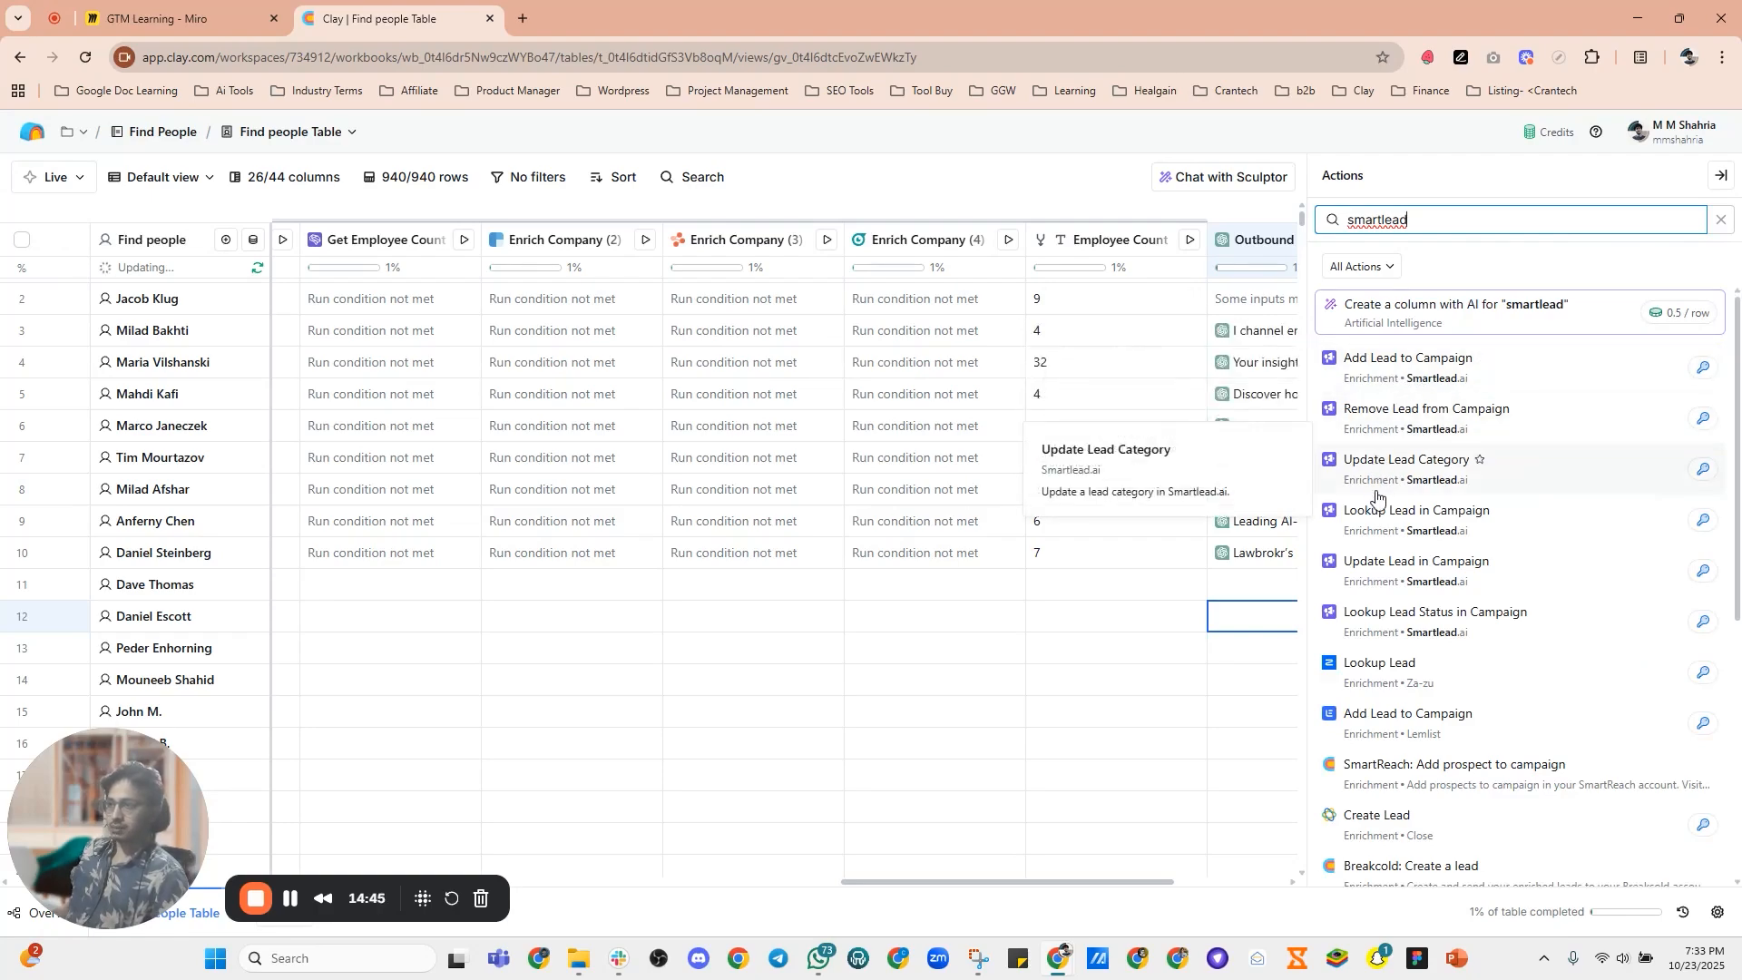
pyautogui.doubleClick(1420, 220)
pyautogui.write('intantly')
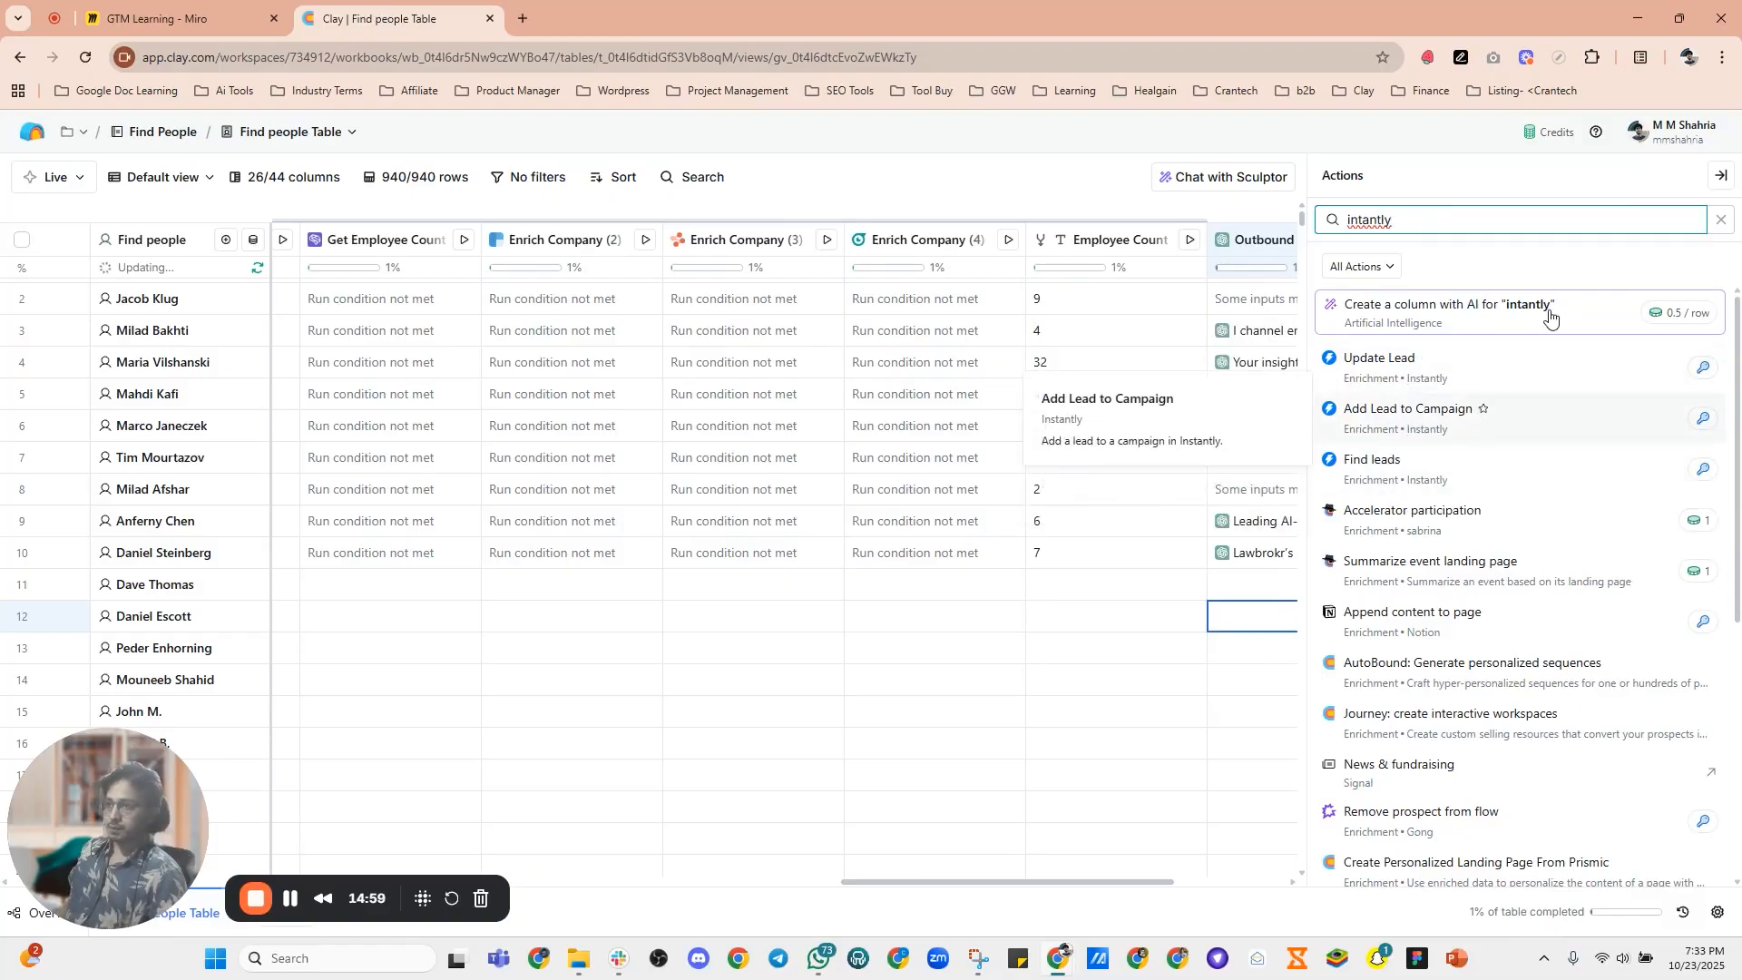
pyautogui.click(1719, 222)
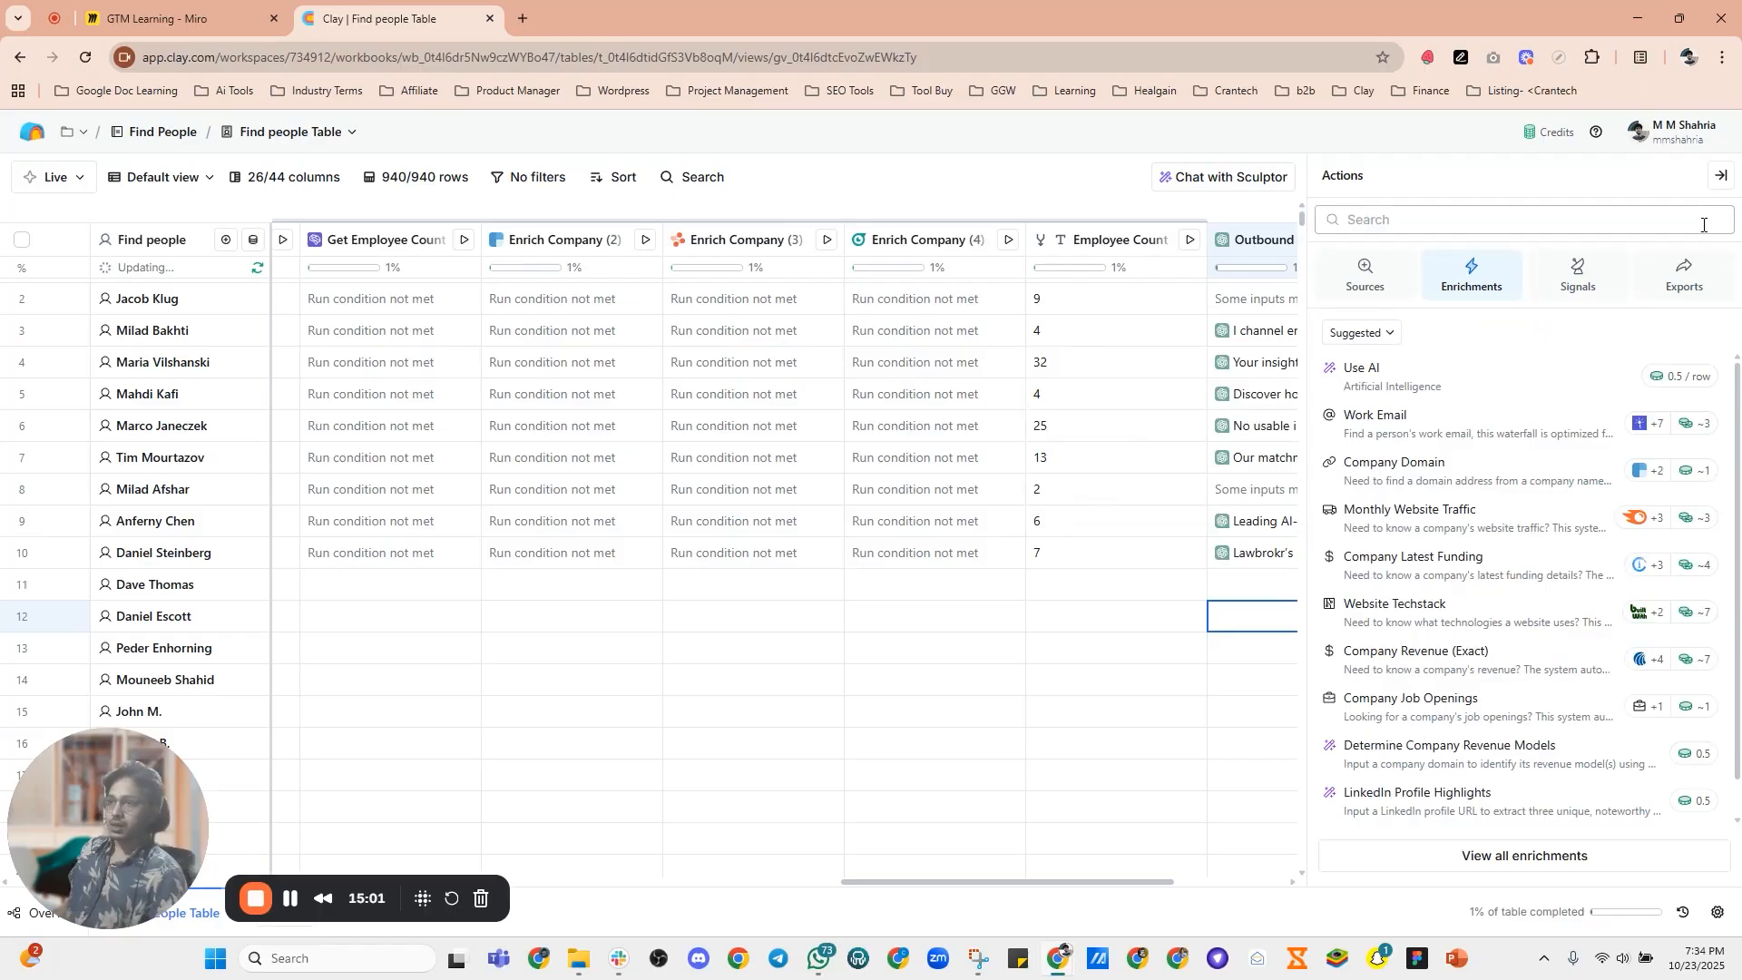
# Step: Export the table as a CSV file to the Downloads folder under the suggested name, and close the export options
pyautogui.click(1681, 286)
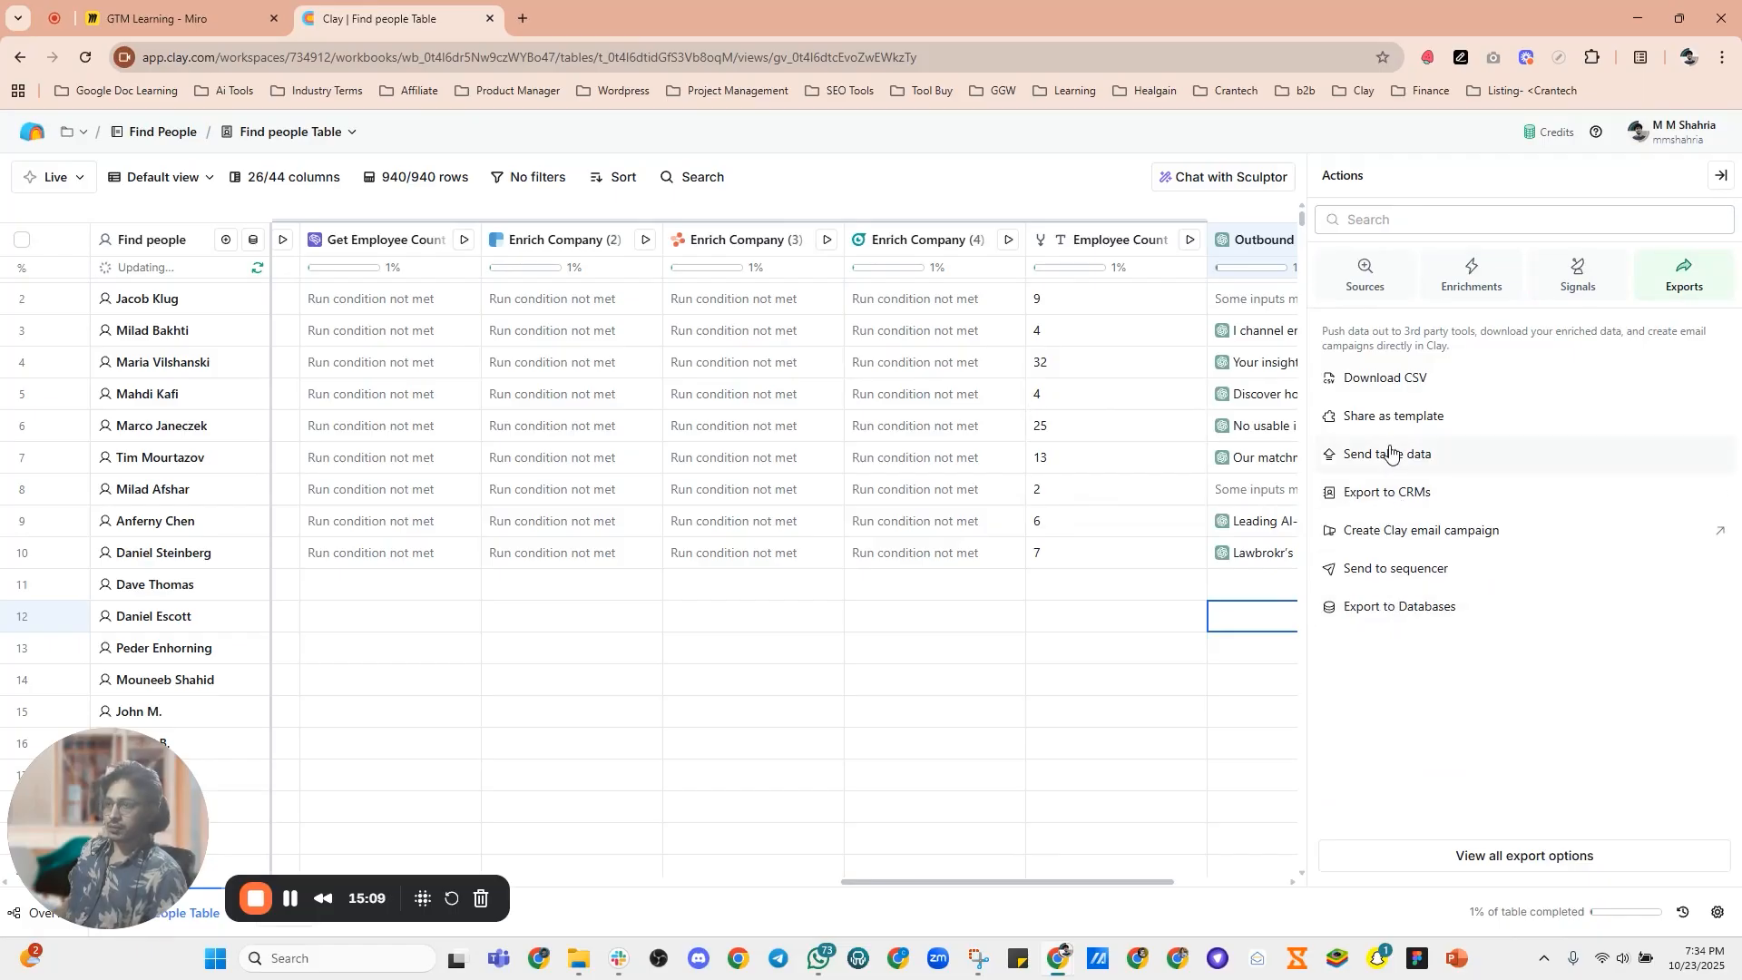
pyautogui.click(1404, 384)
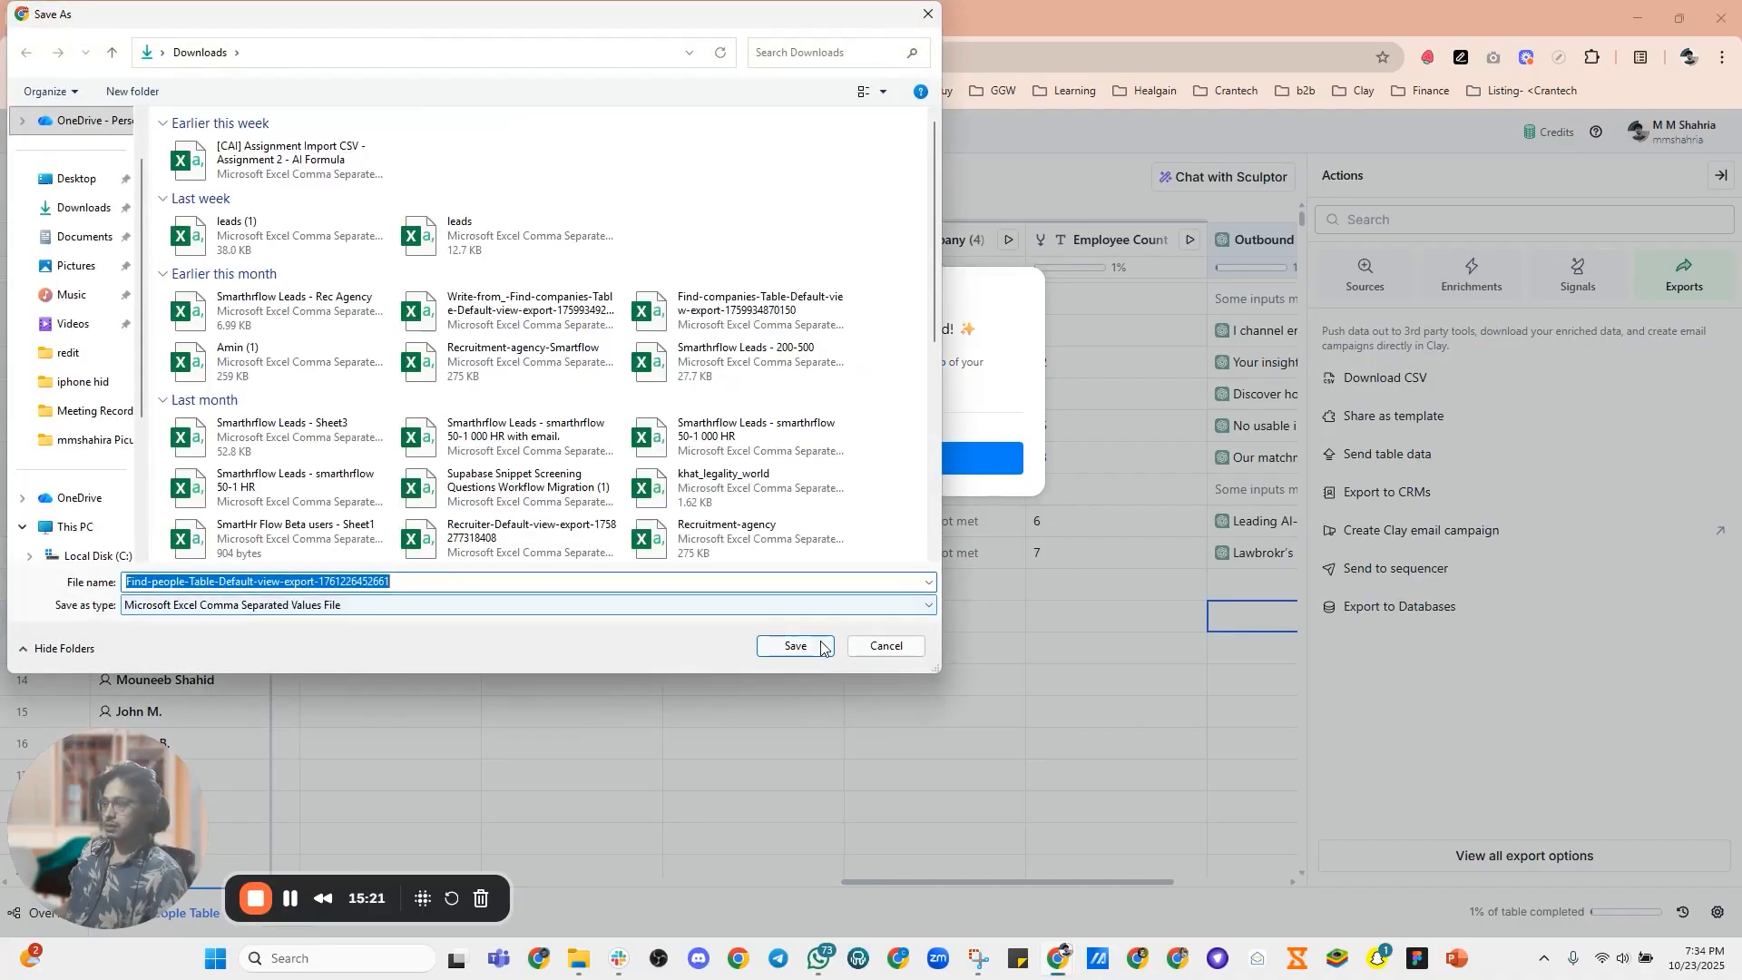
pyautogui.click(790, 646)
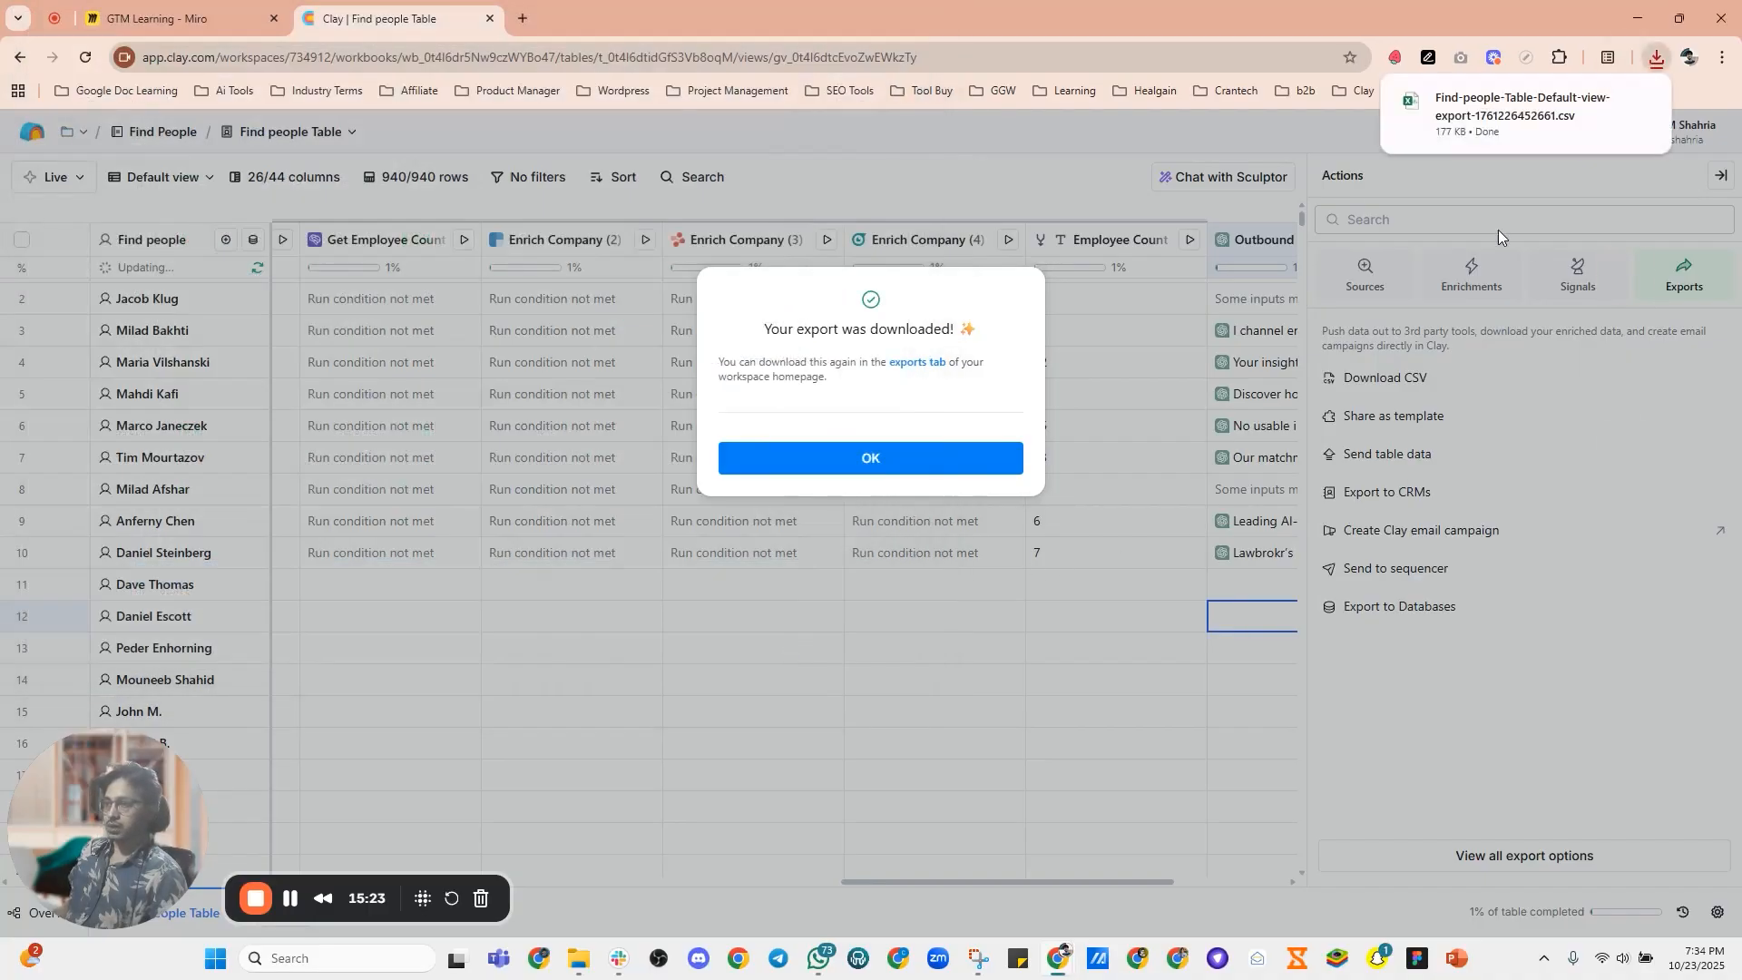
pyautogui.click(1060, 145)
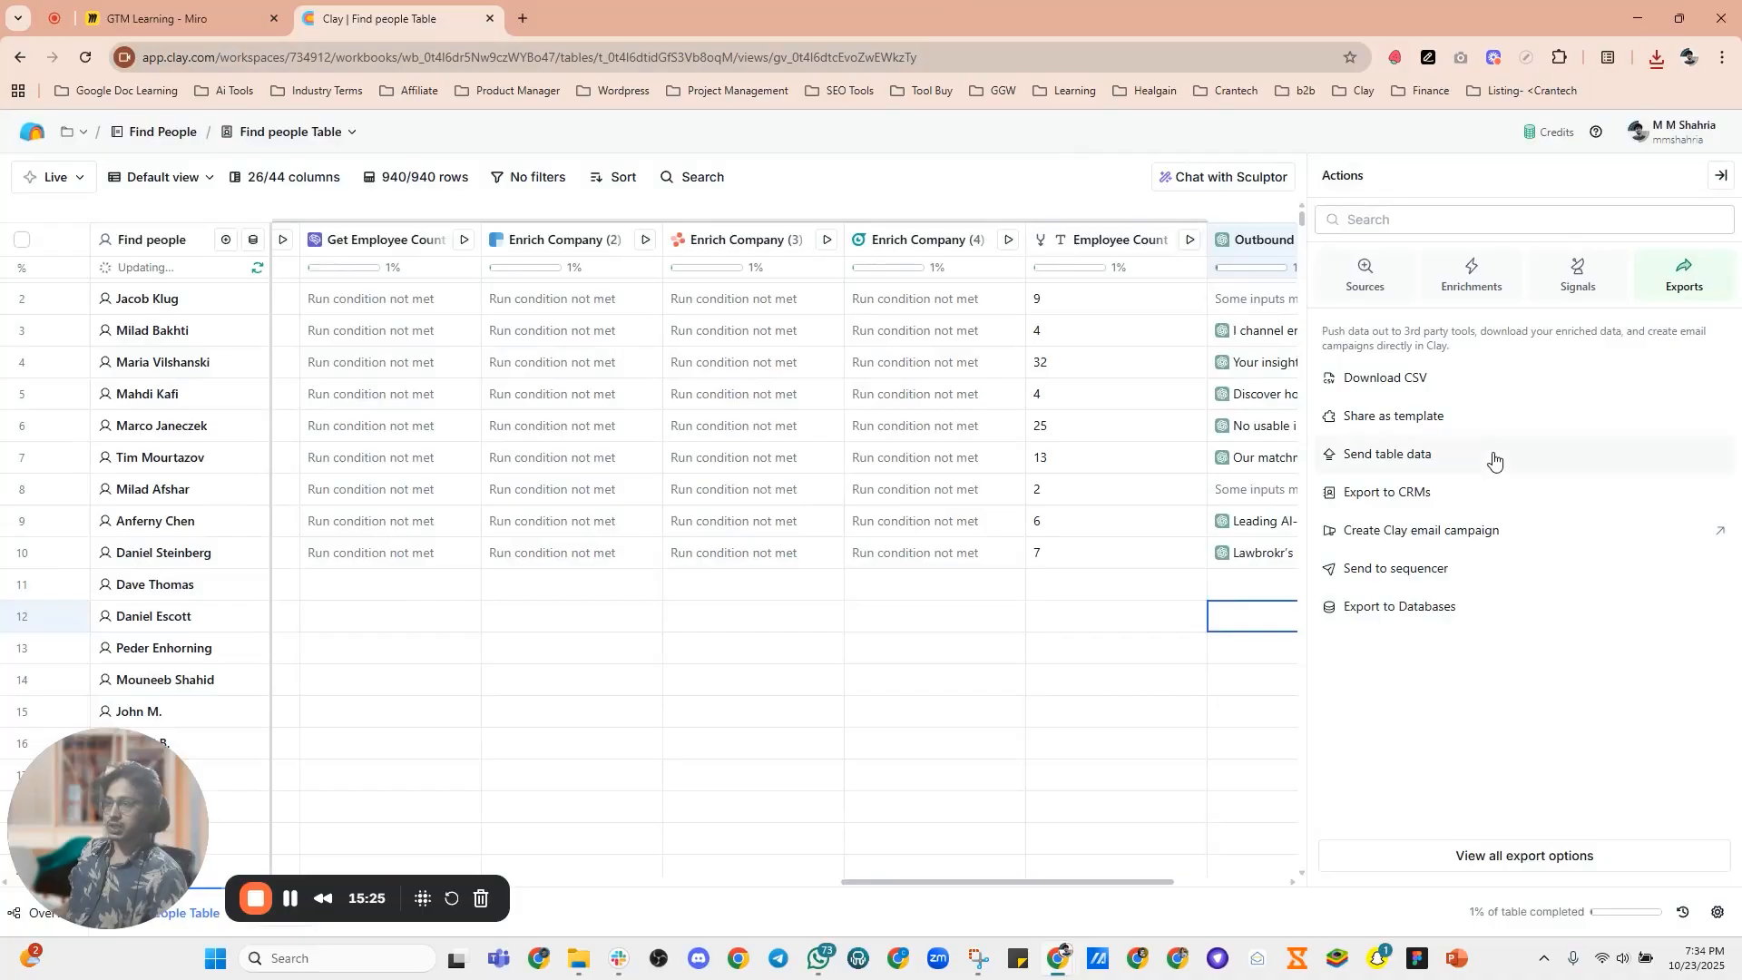
pyautogui.click(1723, 182)
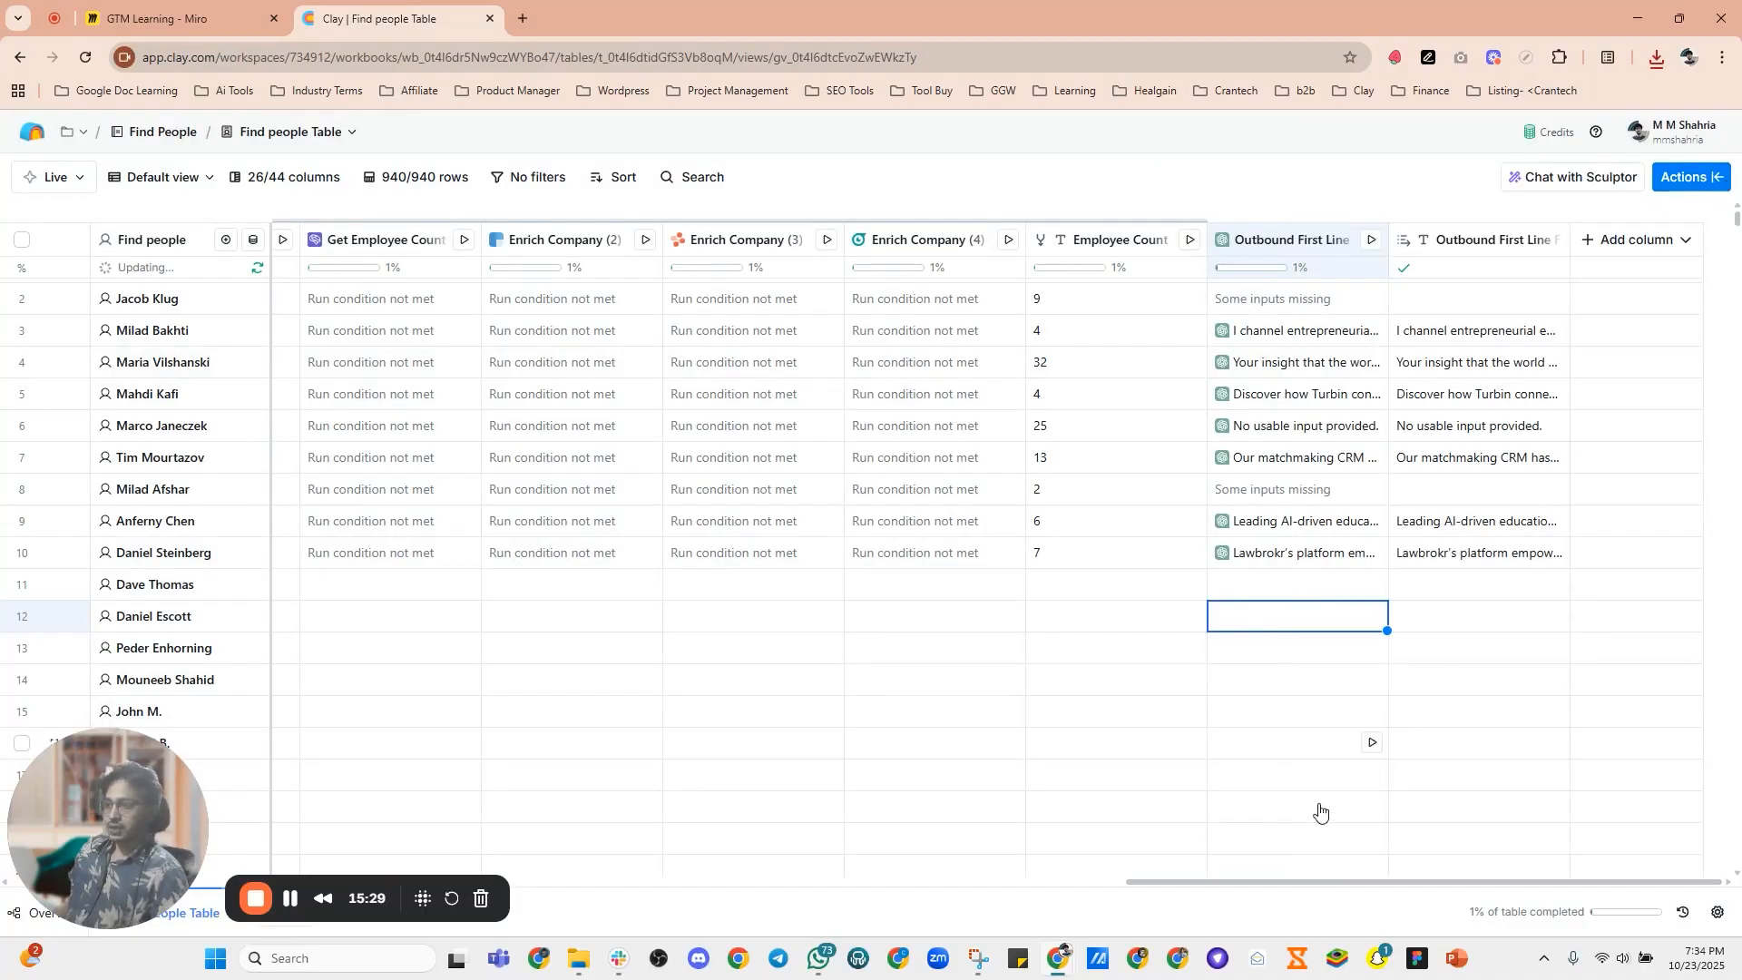
# Step: Review the whole table from the Company Name column through the work email, person and employee count data to the outbound first lines
pyautogui.moveTo(1228, 887); pyautogui.dragTo(3, 911)
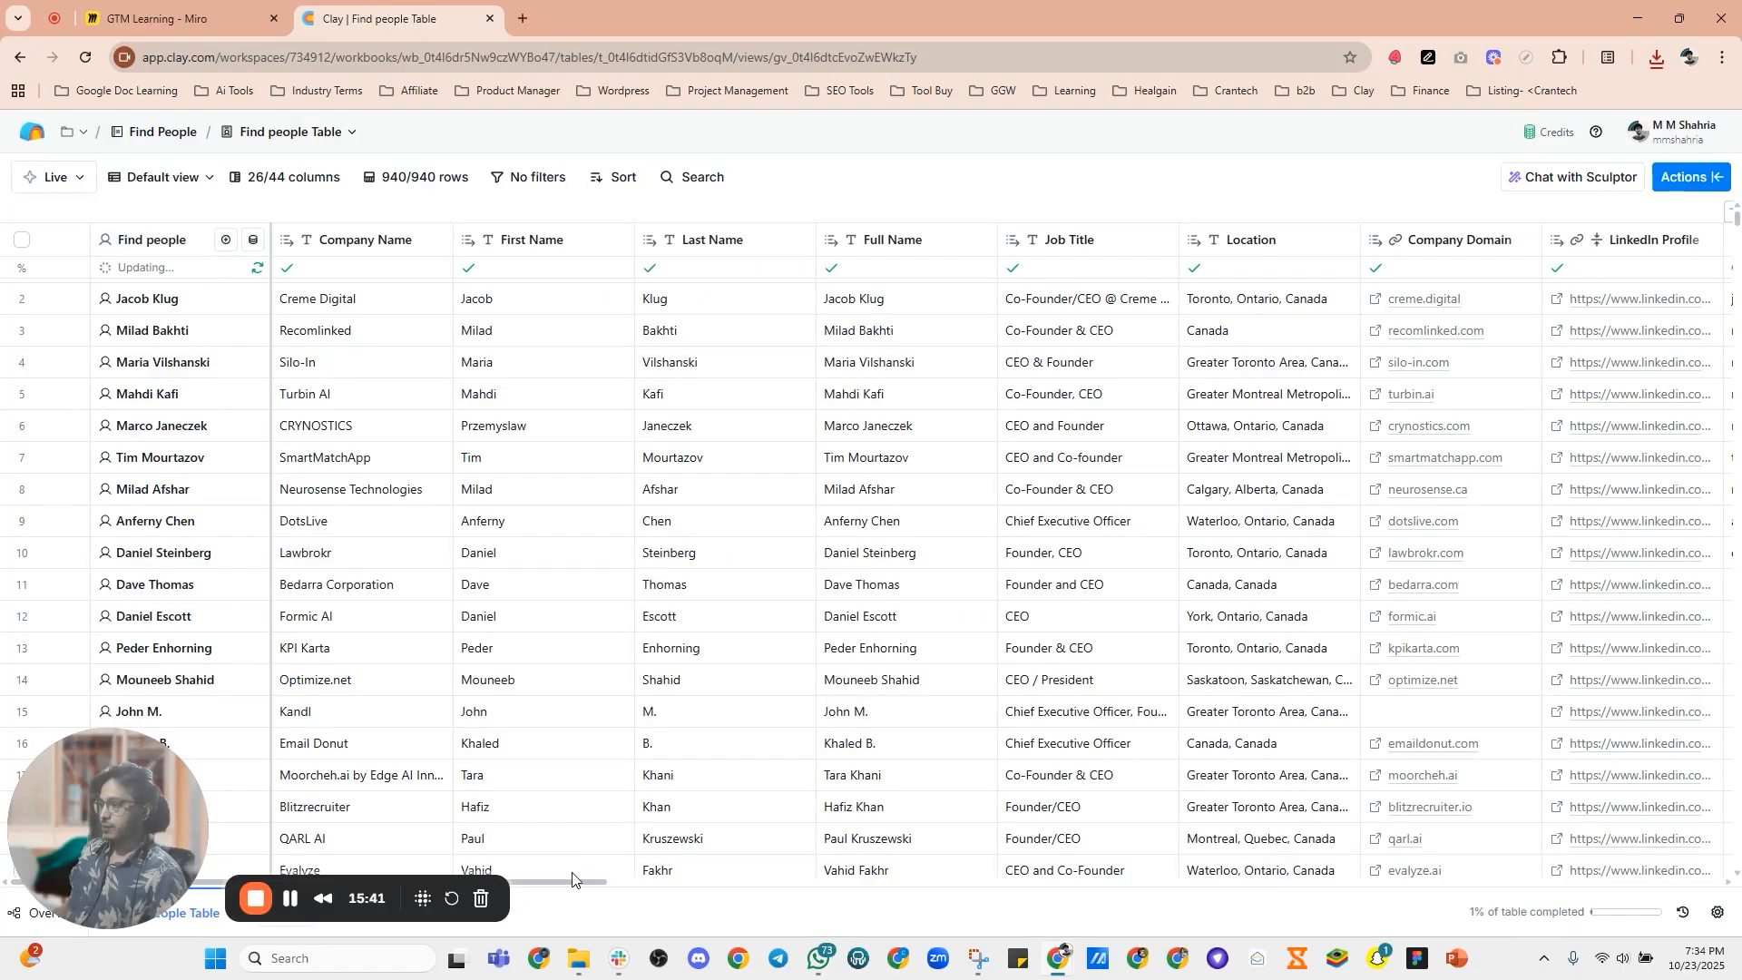
pyautogui.moveTo(571, 878); pyautogui.dragTo(925, 875)
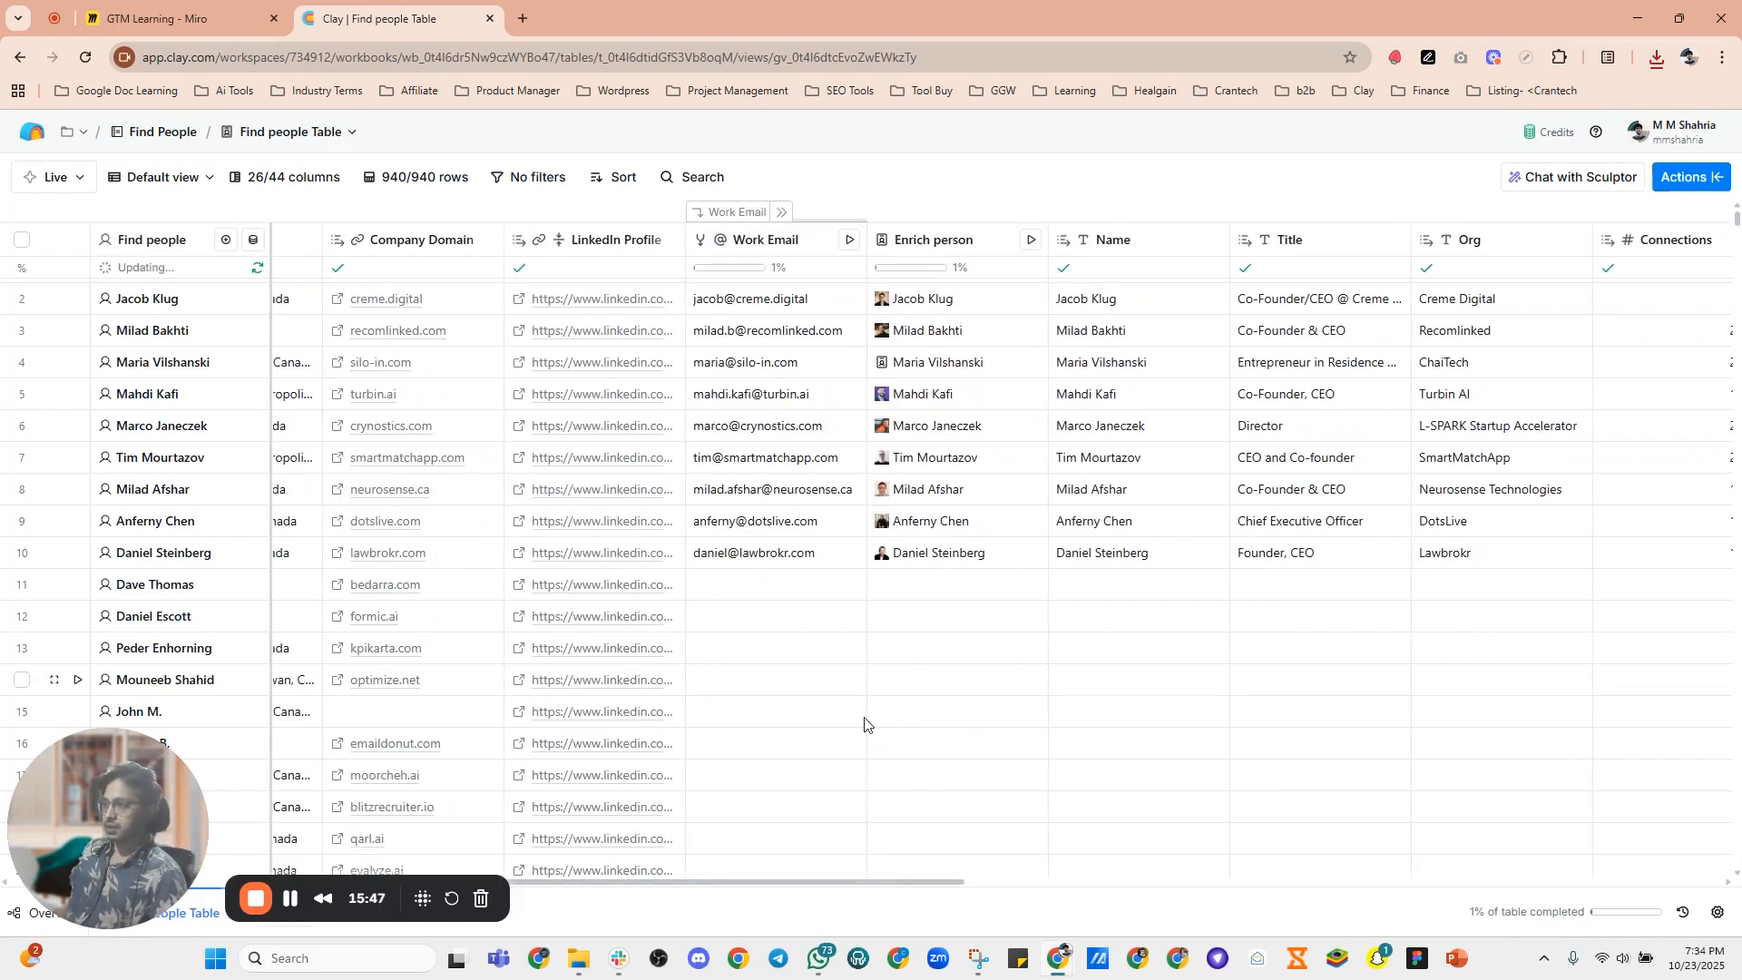
pyautogui.moveTo(885, 885); pyautogui.dragTo(1263, 890)
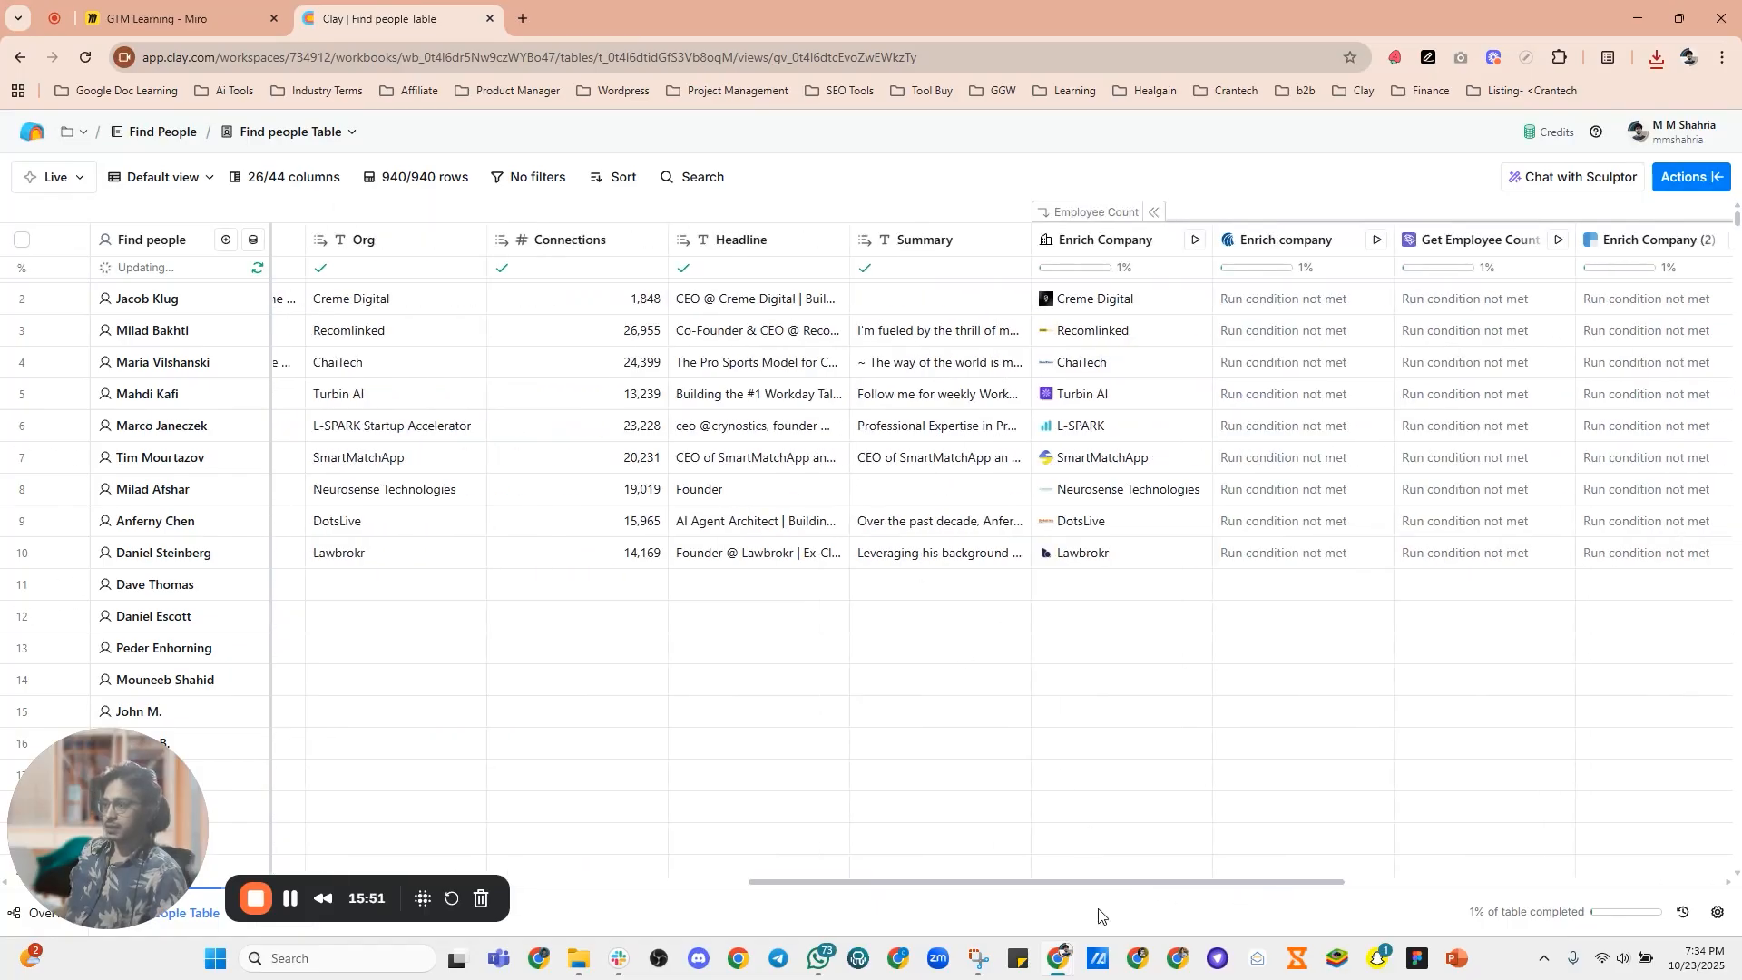
pyautogui.moveTo(1085, 890); pyautogui.dragTo(1332, 889)
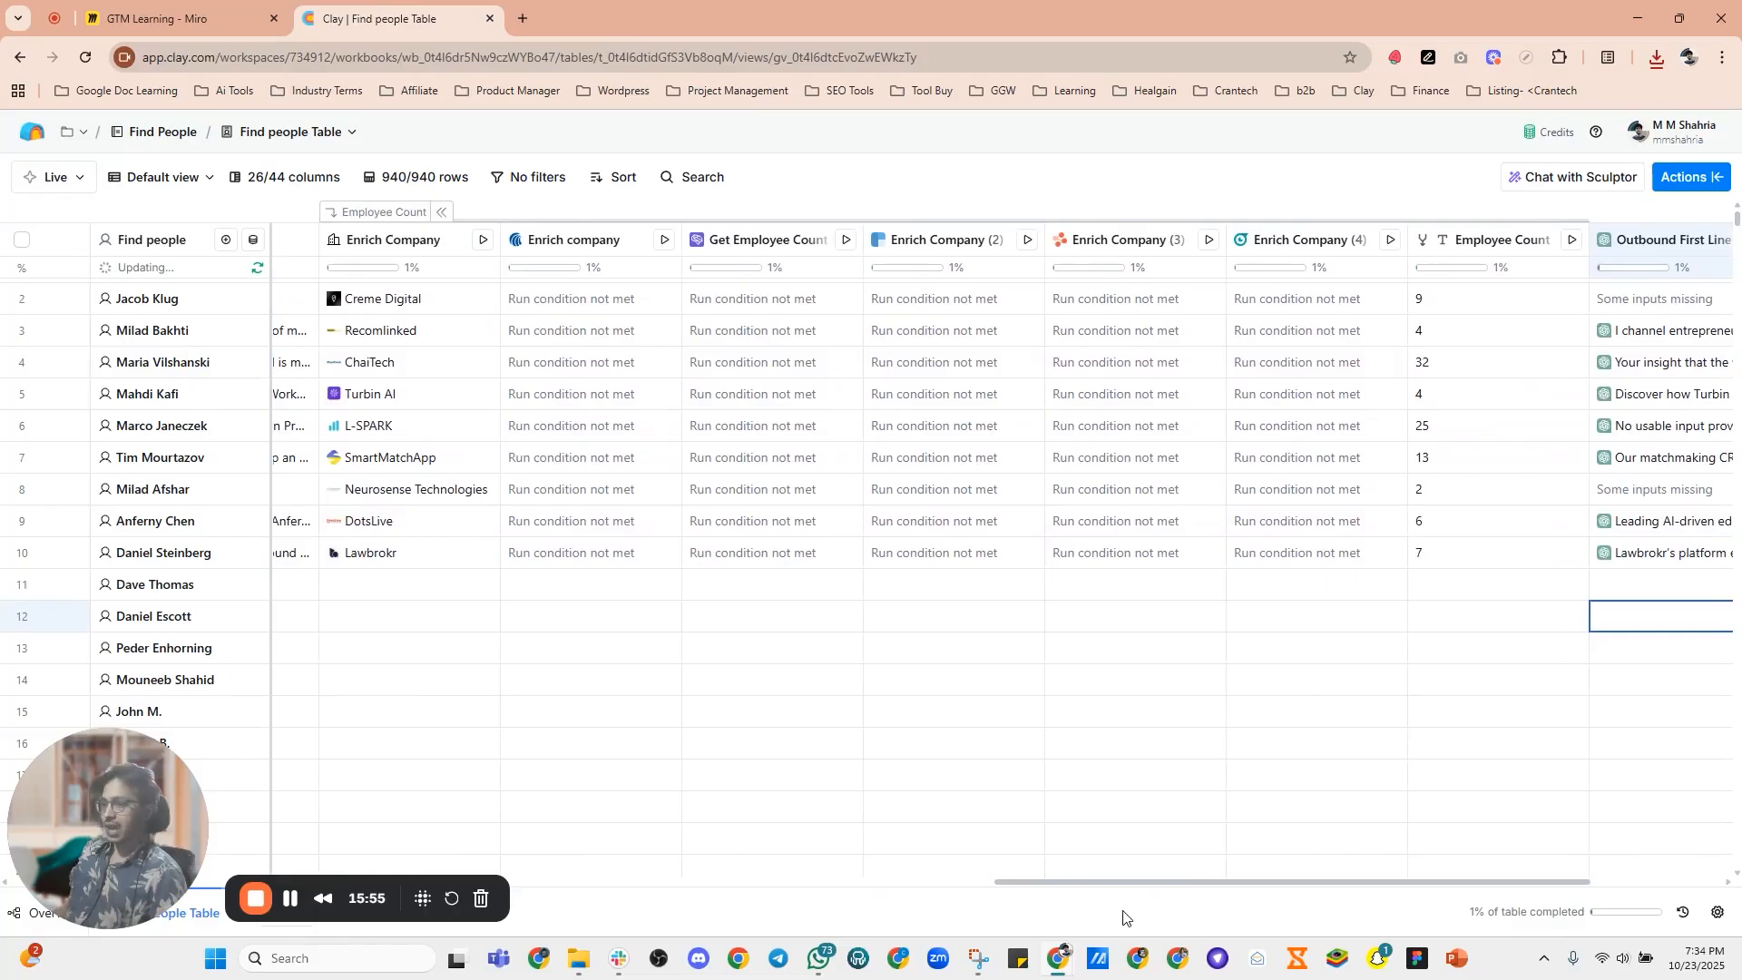
pyautogui.moveTo(1102, 882); pyautogui.dragTo(1337, 910)
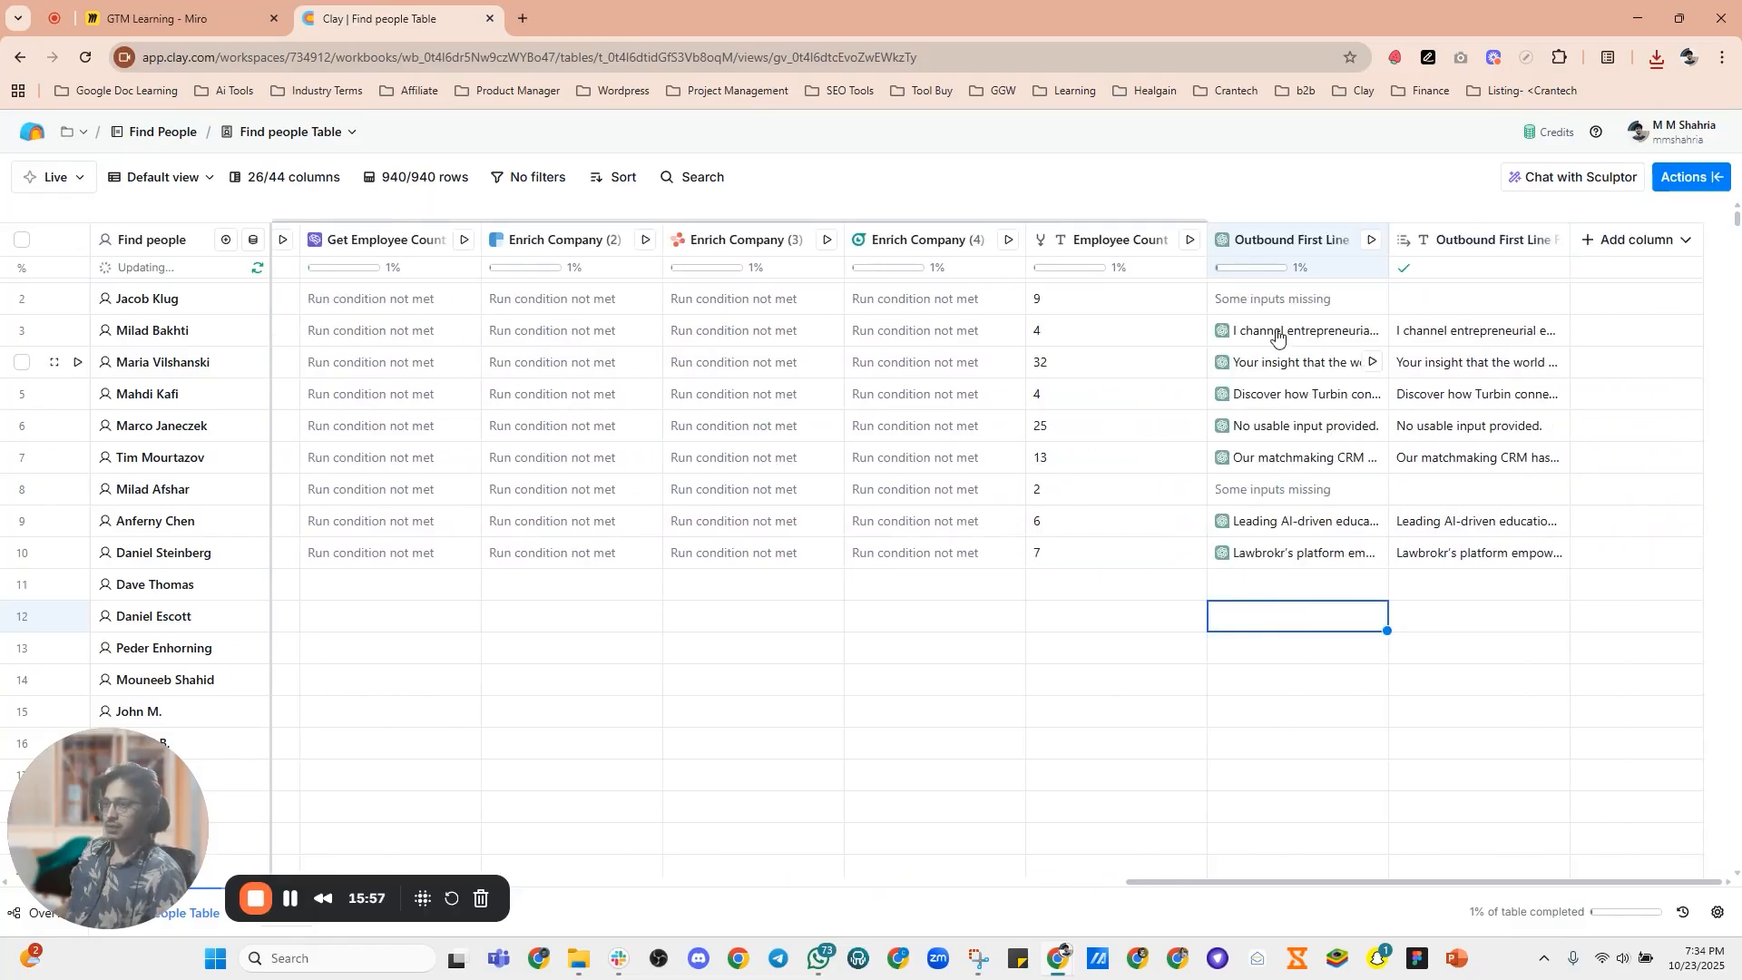